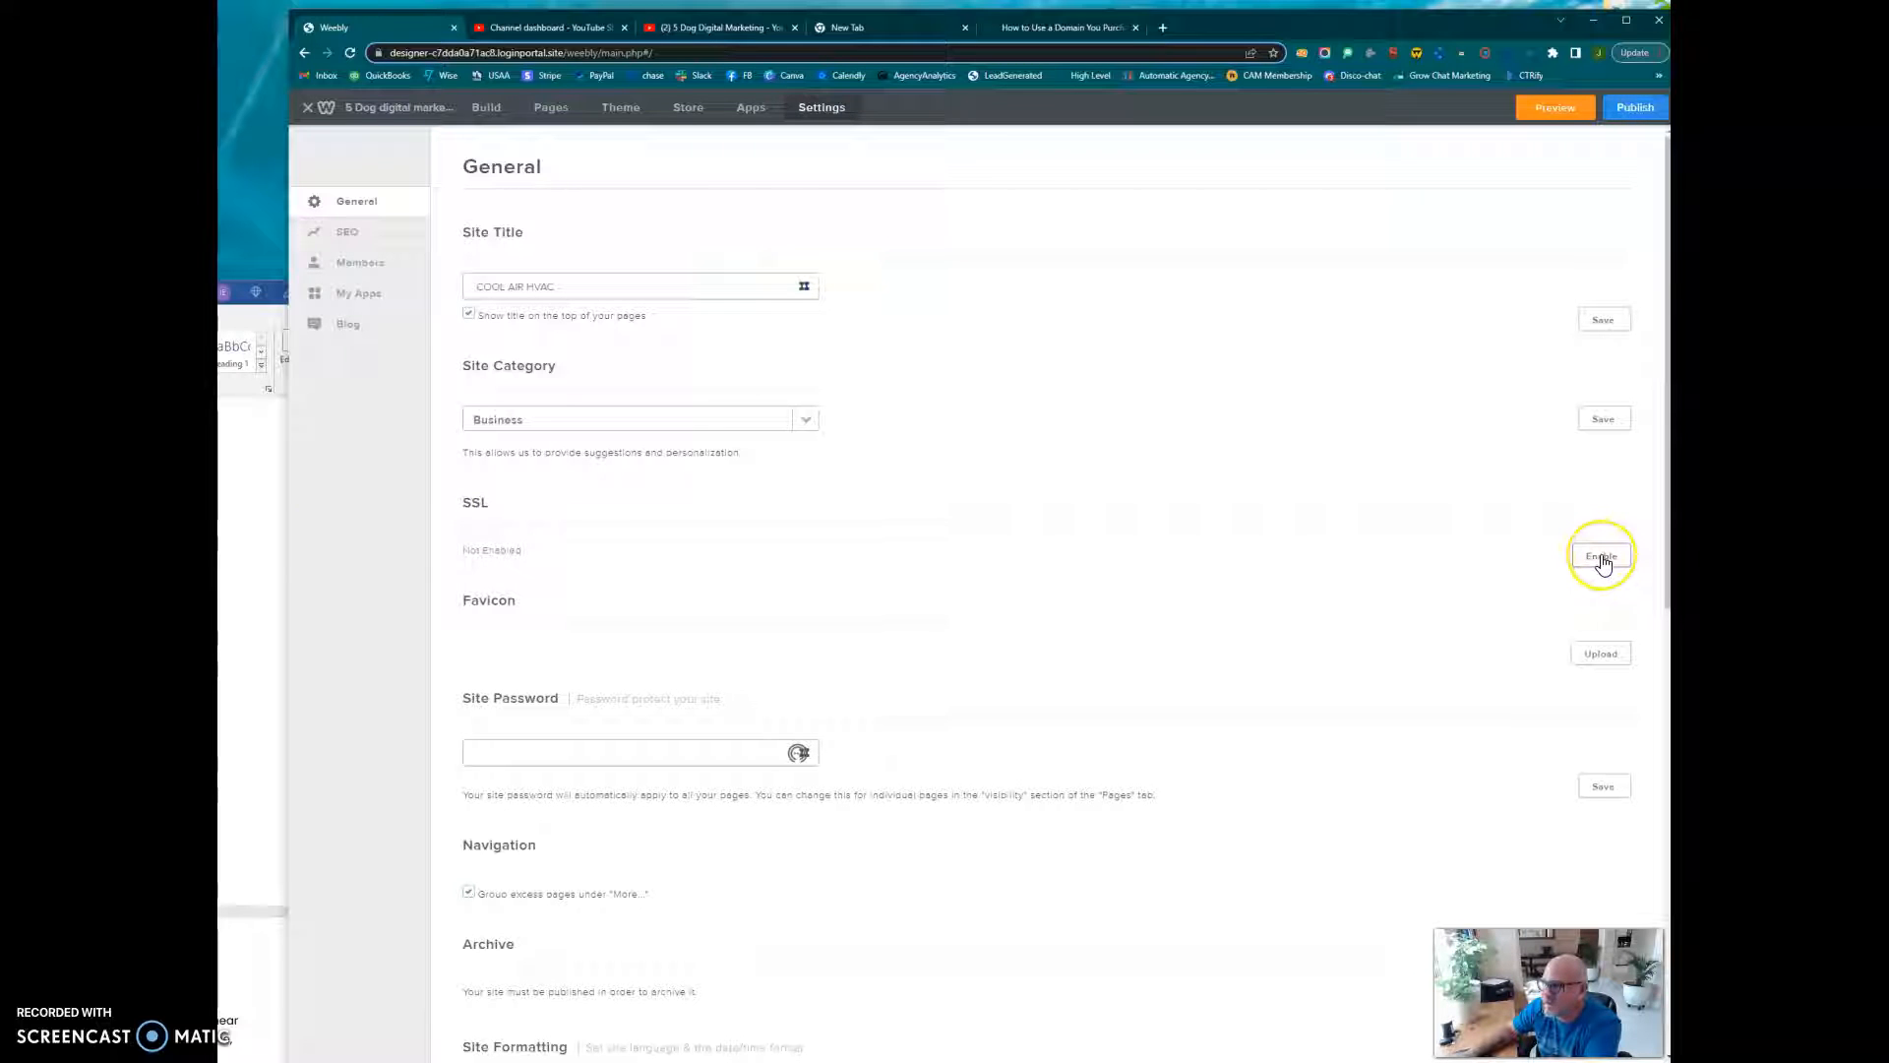
click(1097, 561)
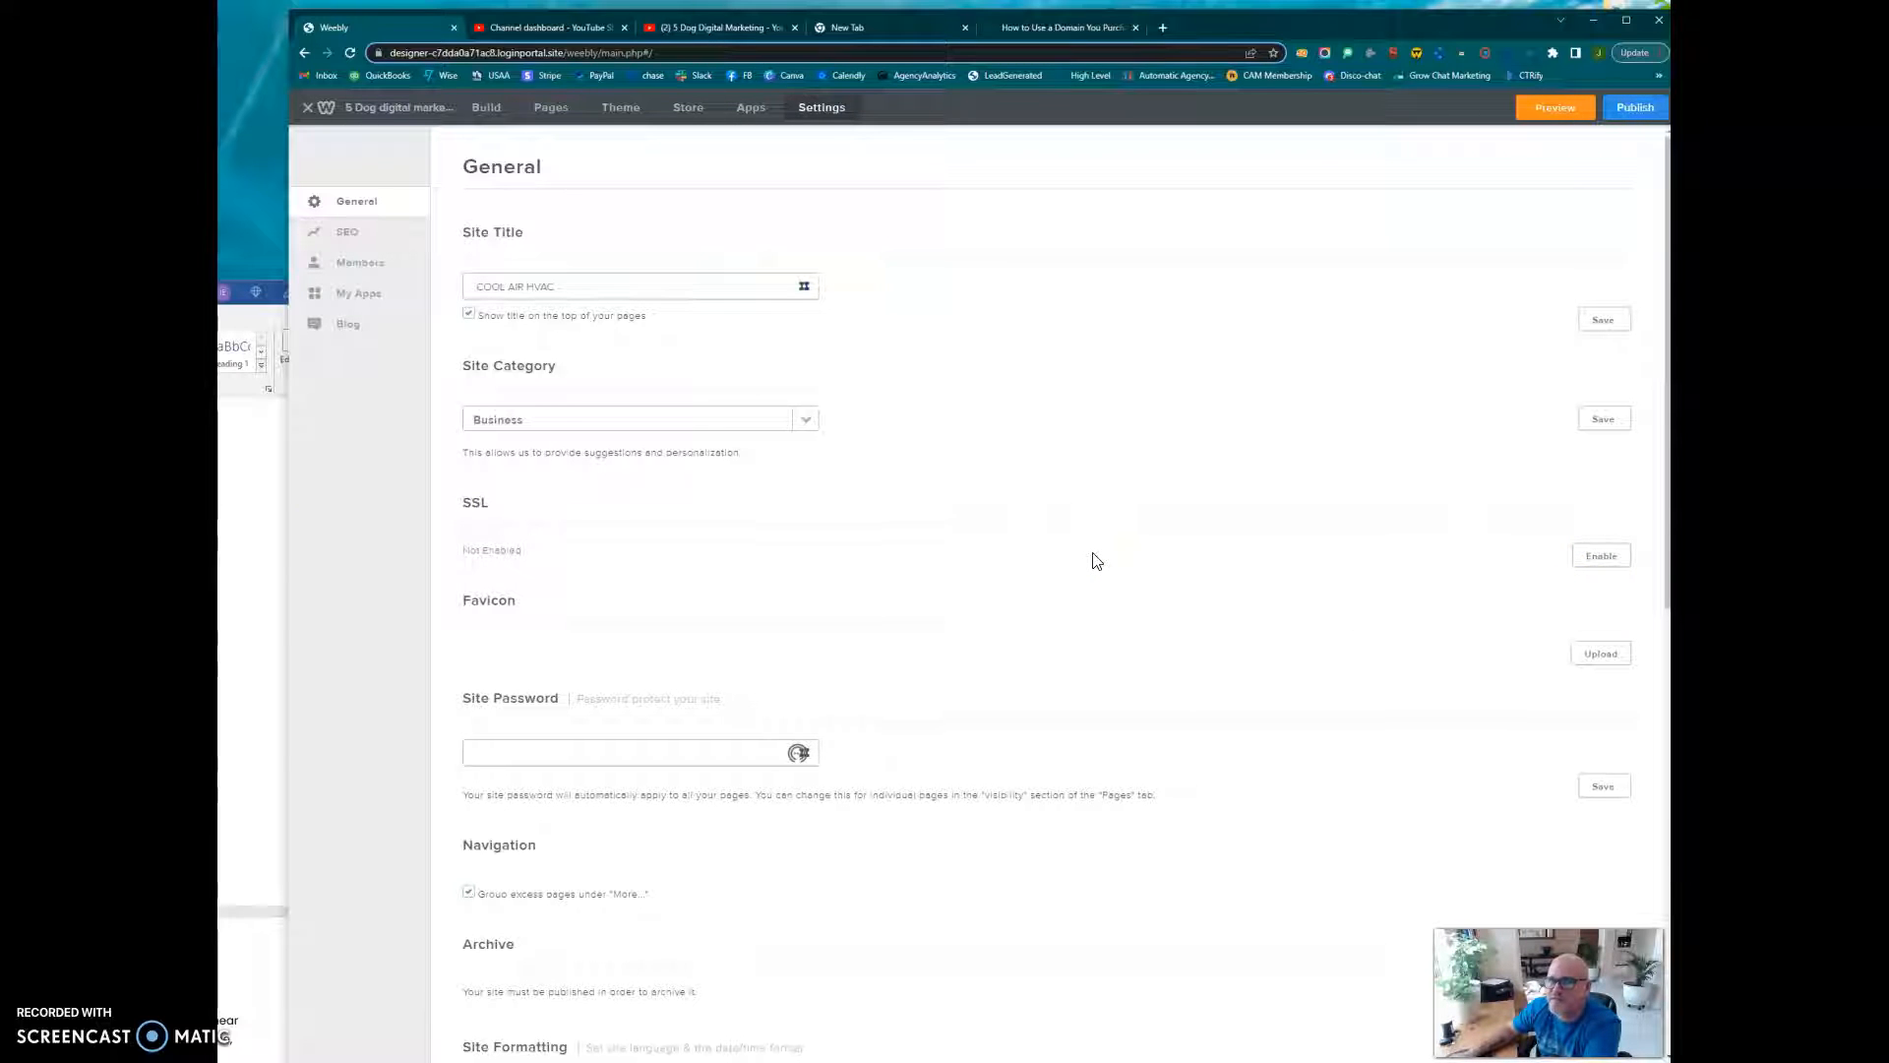
click(1097, 553)
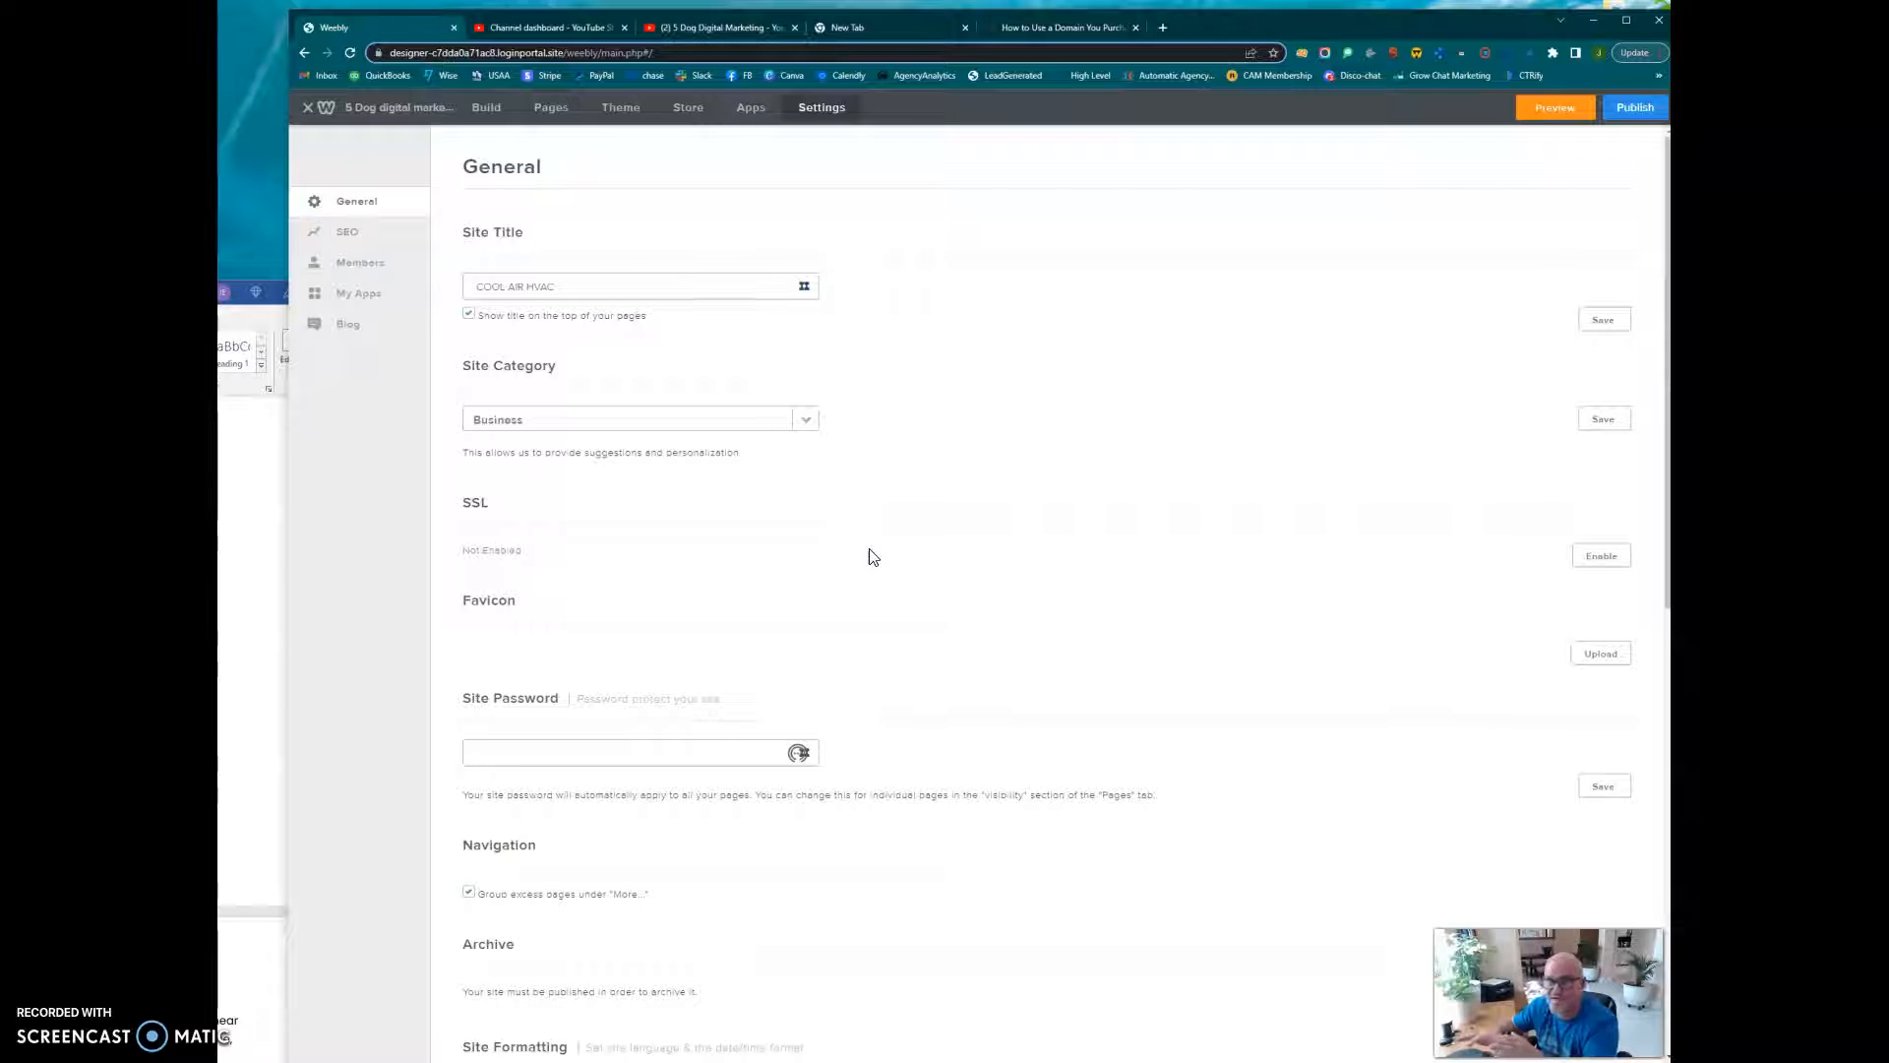
click(925, 558)
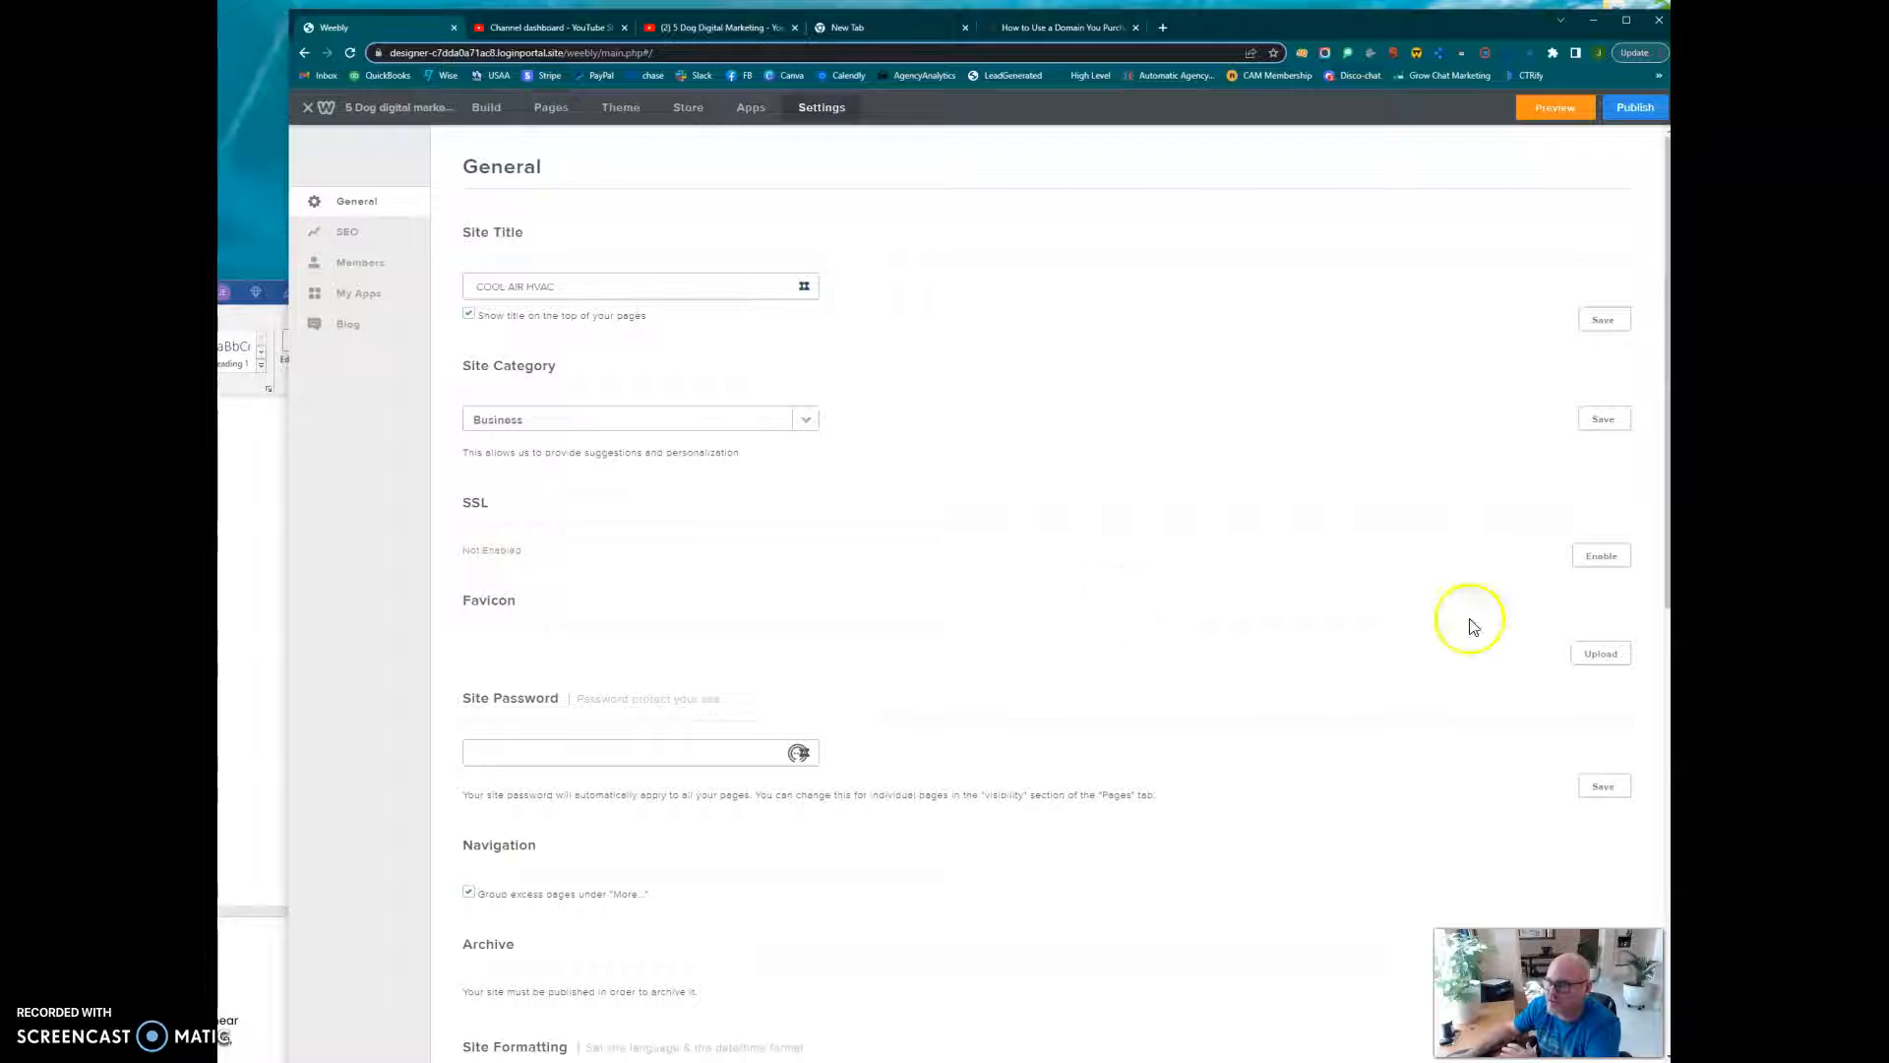
Request SSL for the site and read Option A, the instructions to send to the domain registrar.
click(1602, 558)
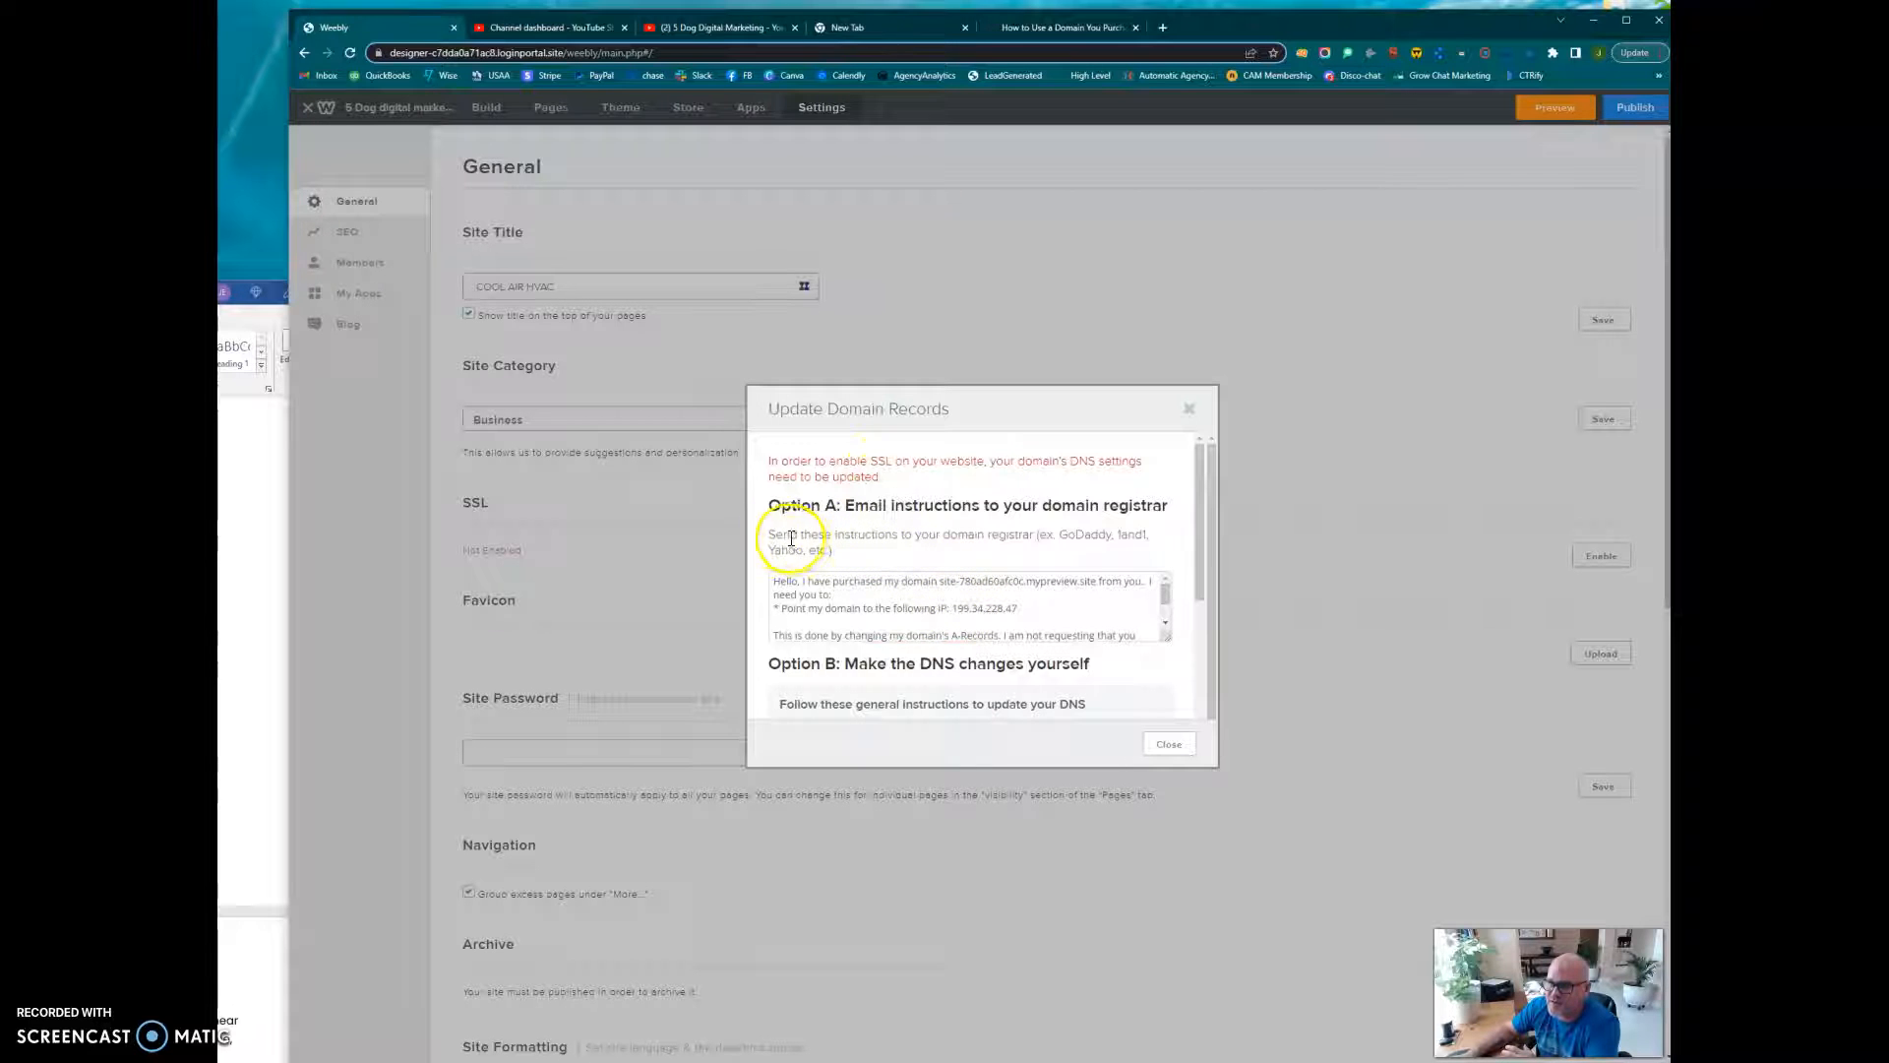
drag(772, 534, 901, 554)
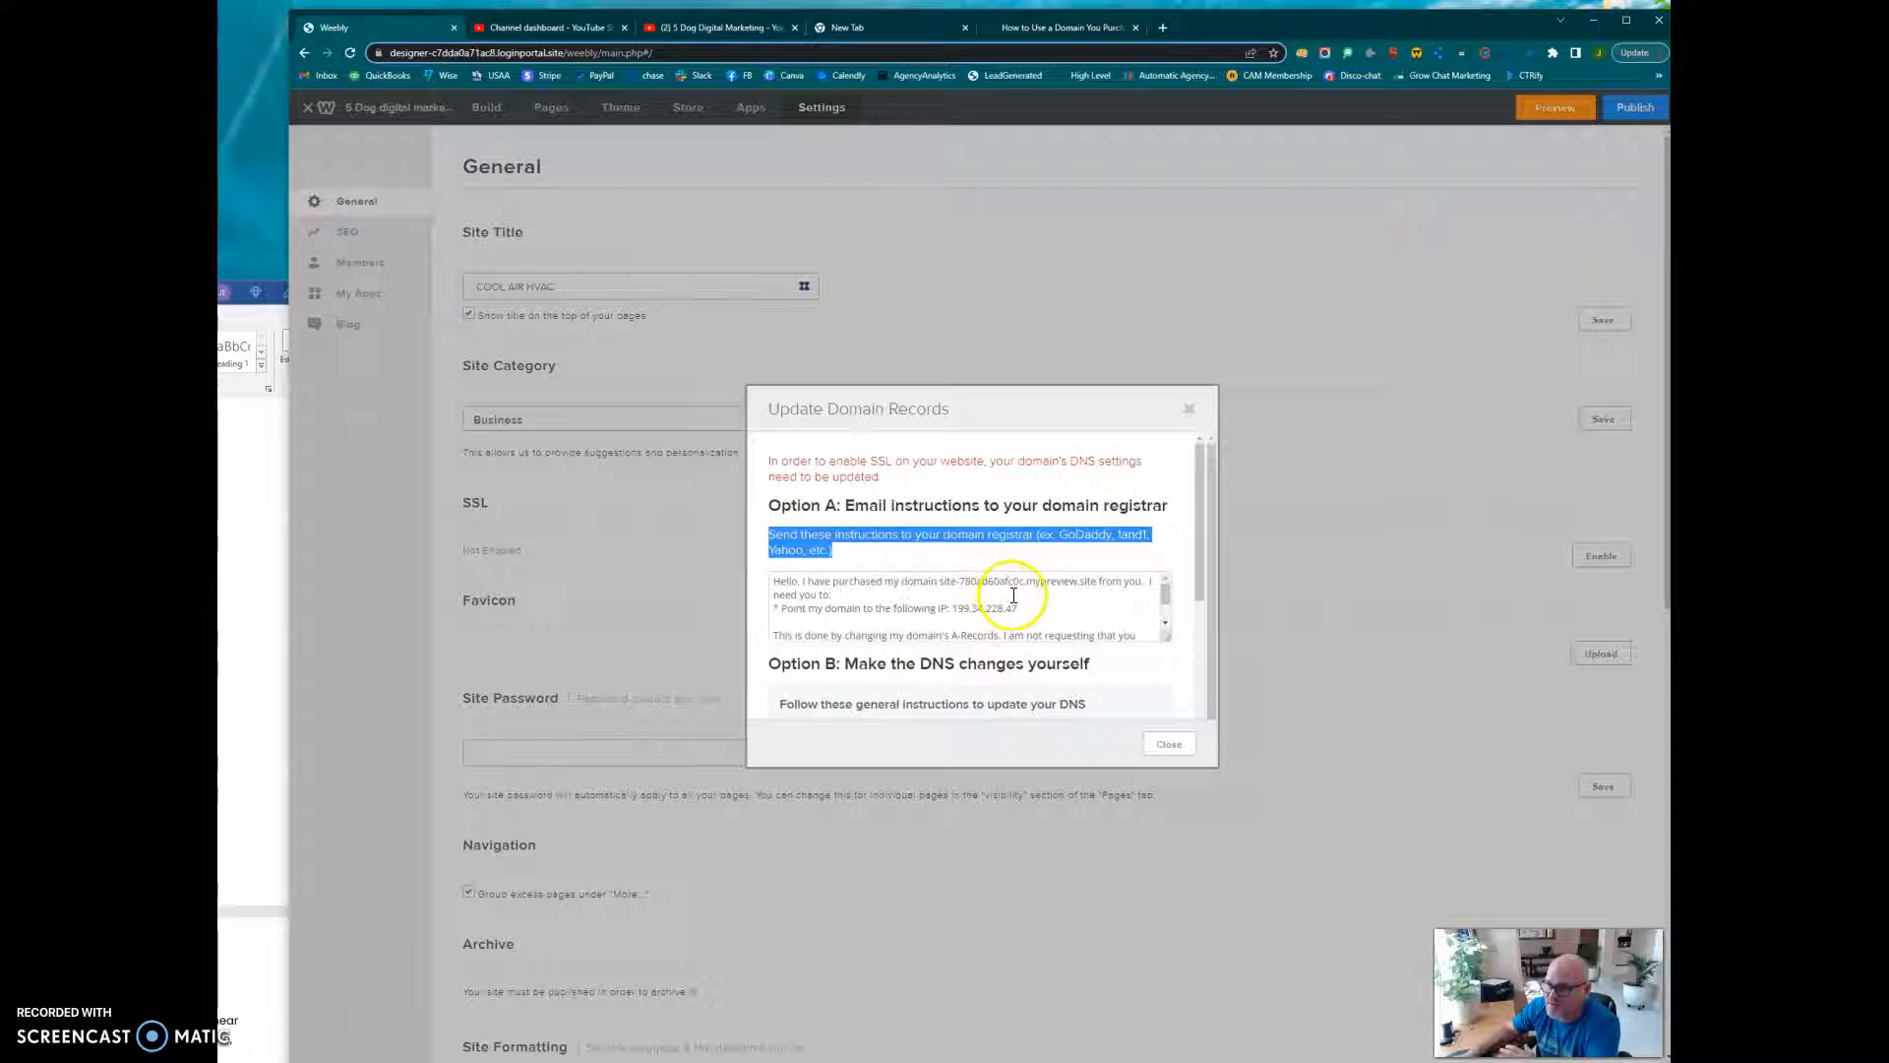
scroll(1017, 597, down, 2)
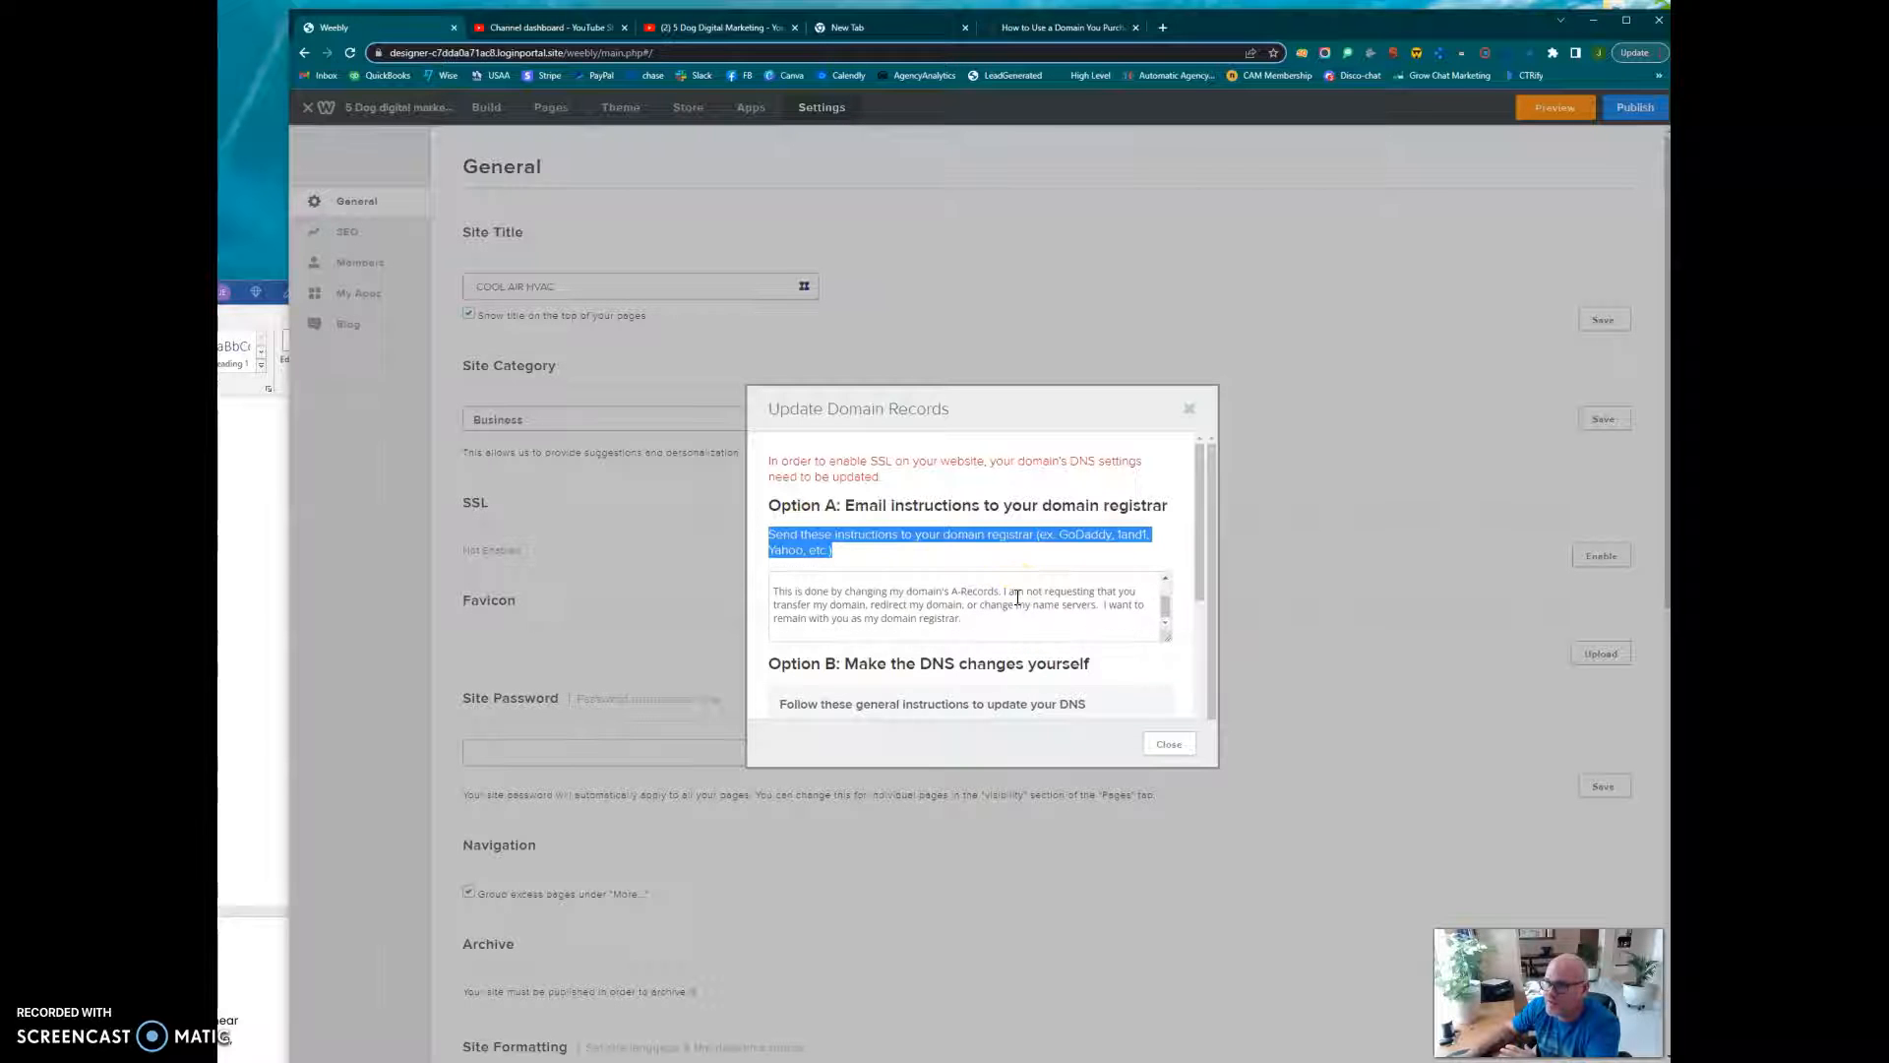
scroll(1003, 605, down, 1)
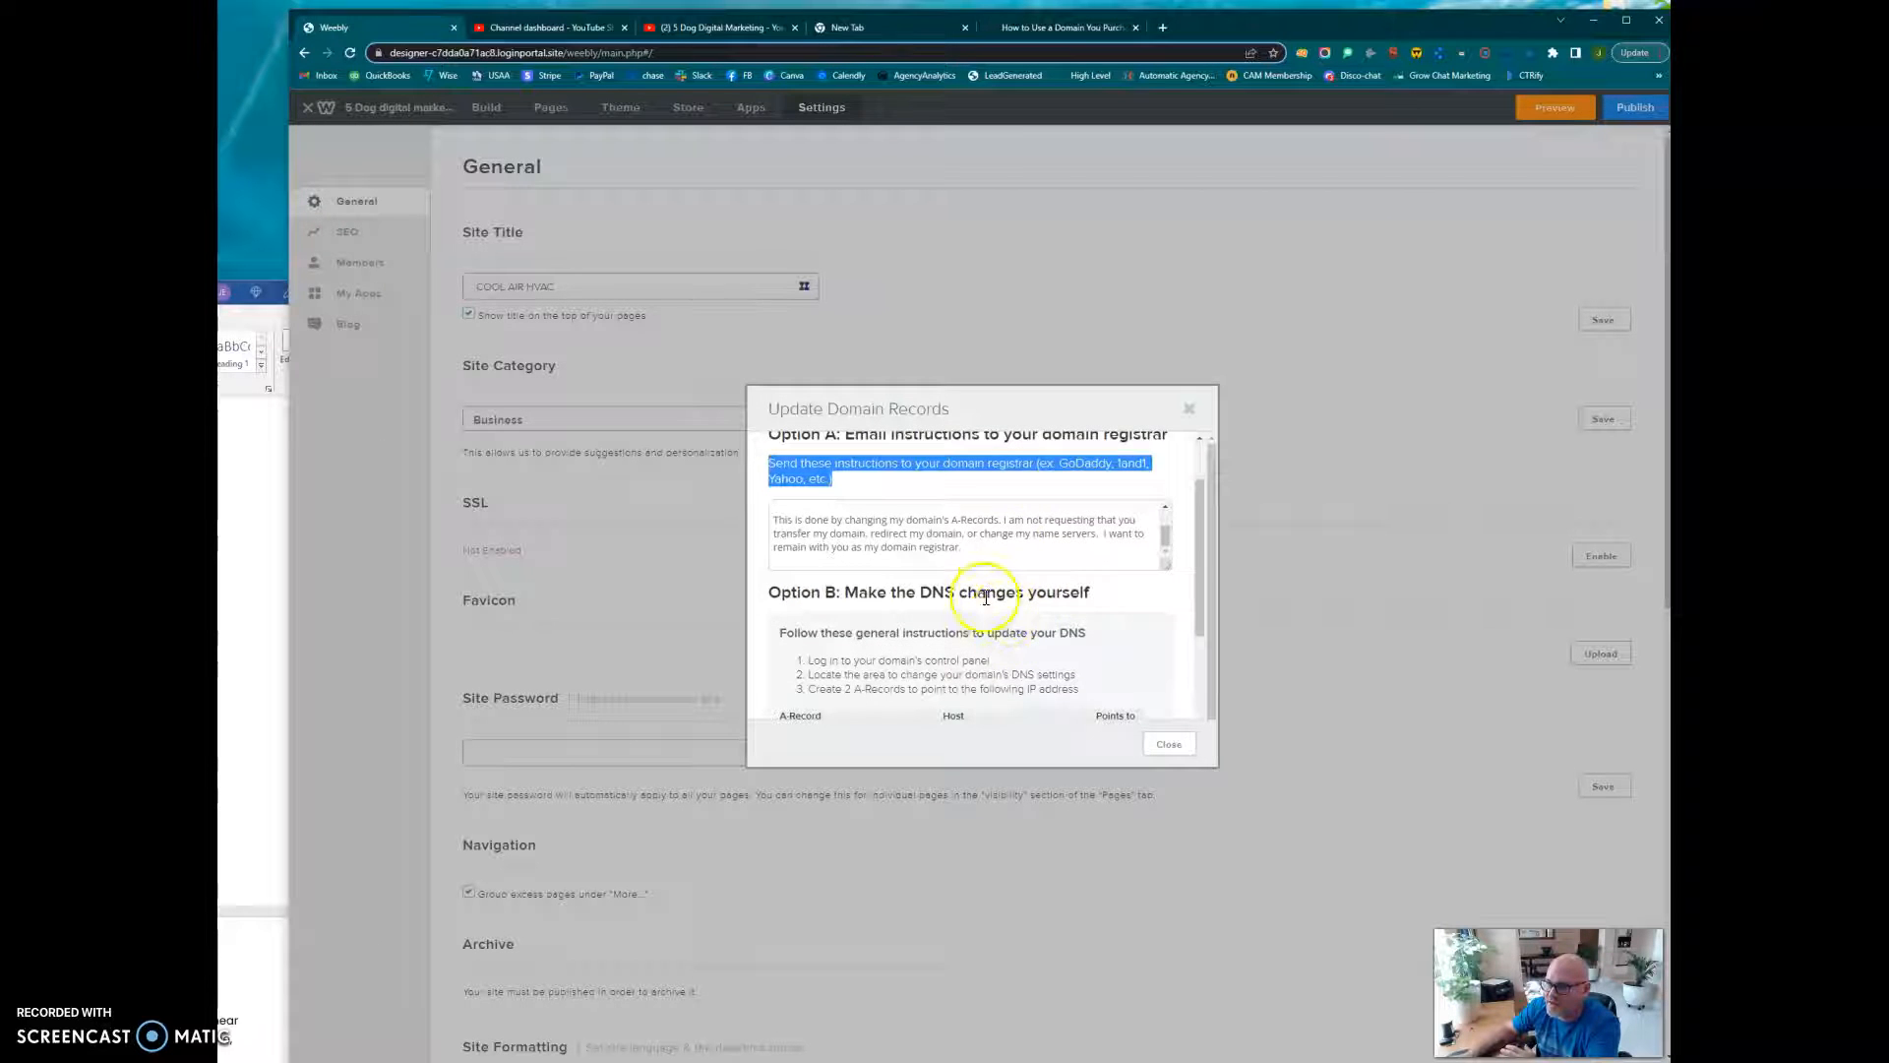
drag(970, 561, 757, 519)
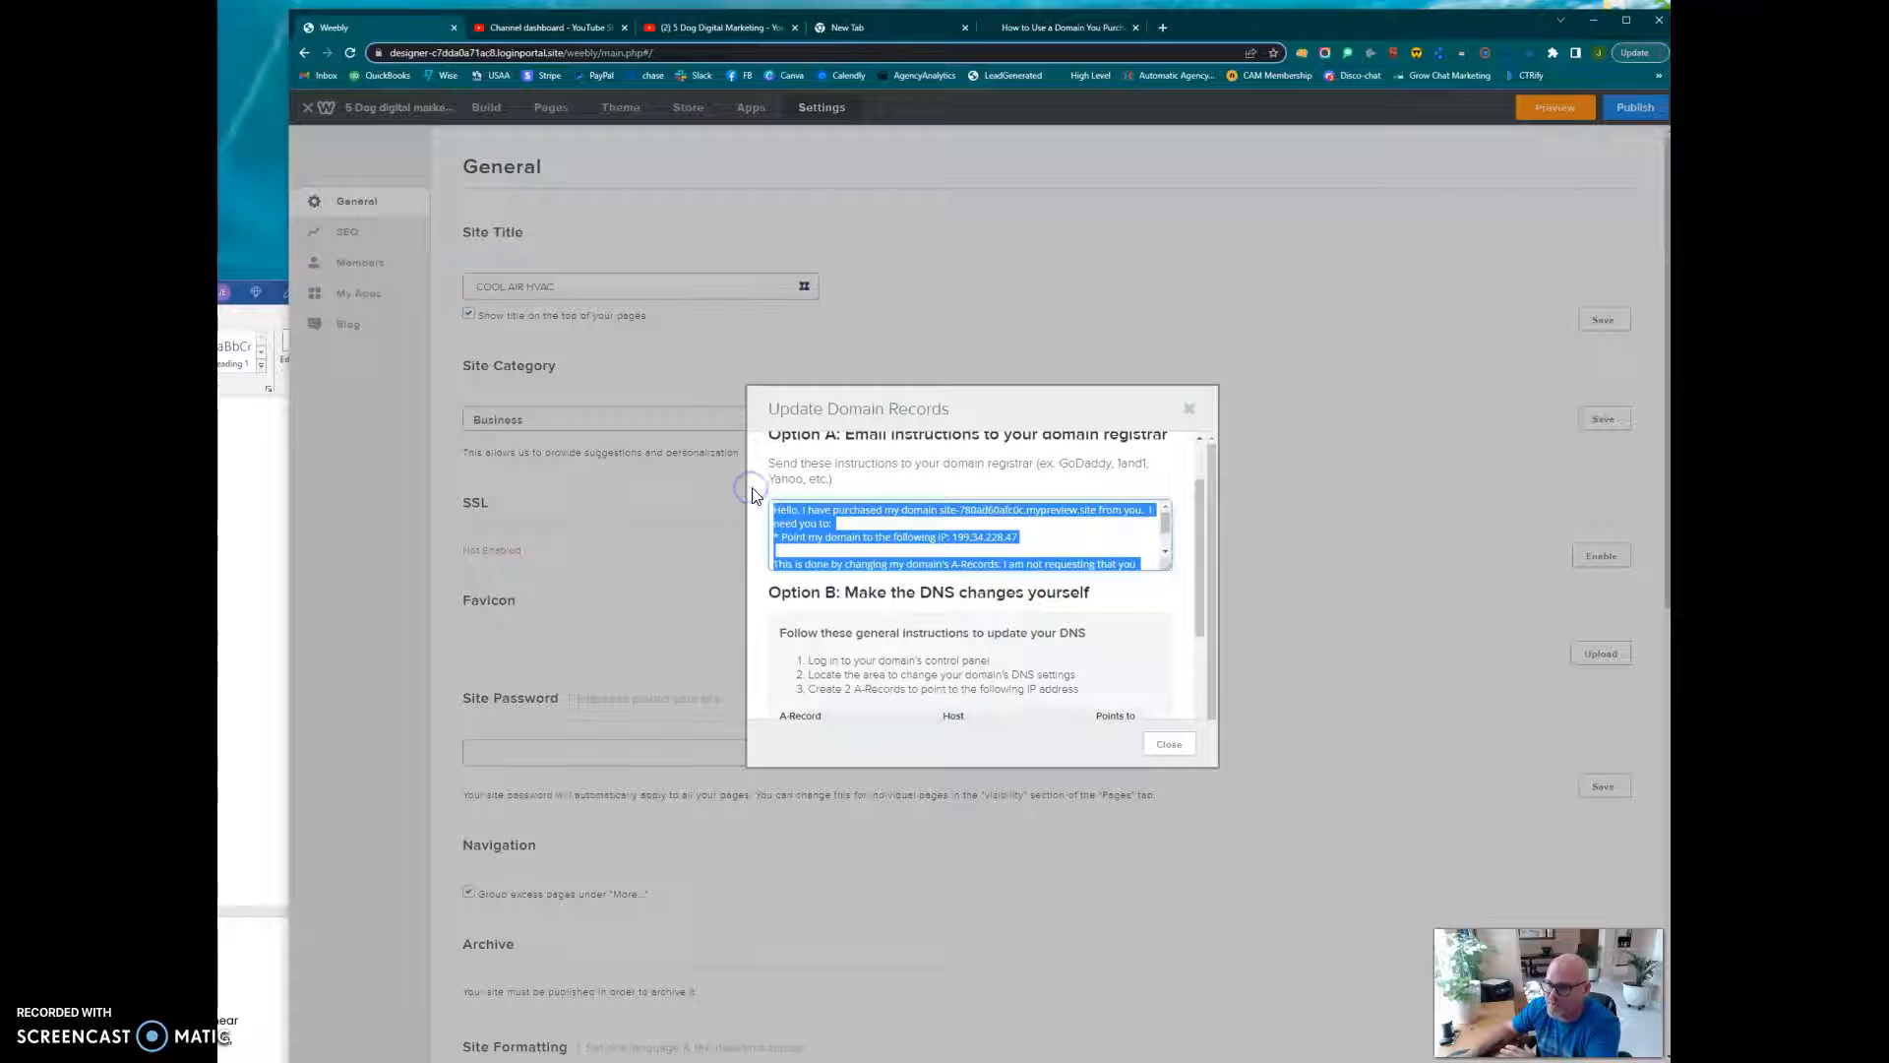
Review the two A-records under Option B for changing the DNS yourself, and close the domain records instructions.
scroll(764, 584, down, 2)
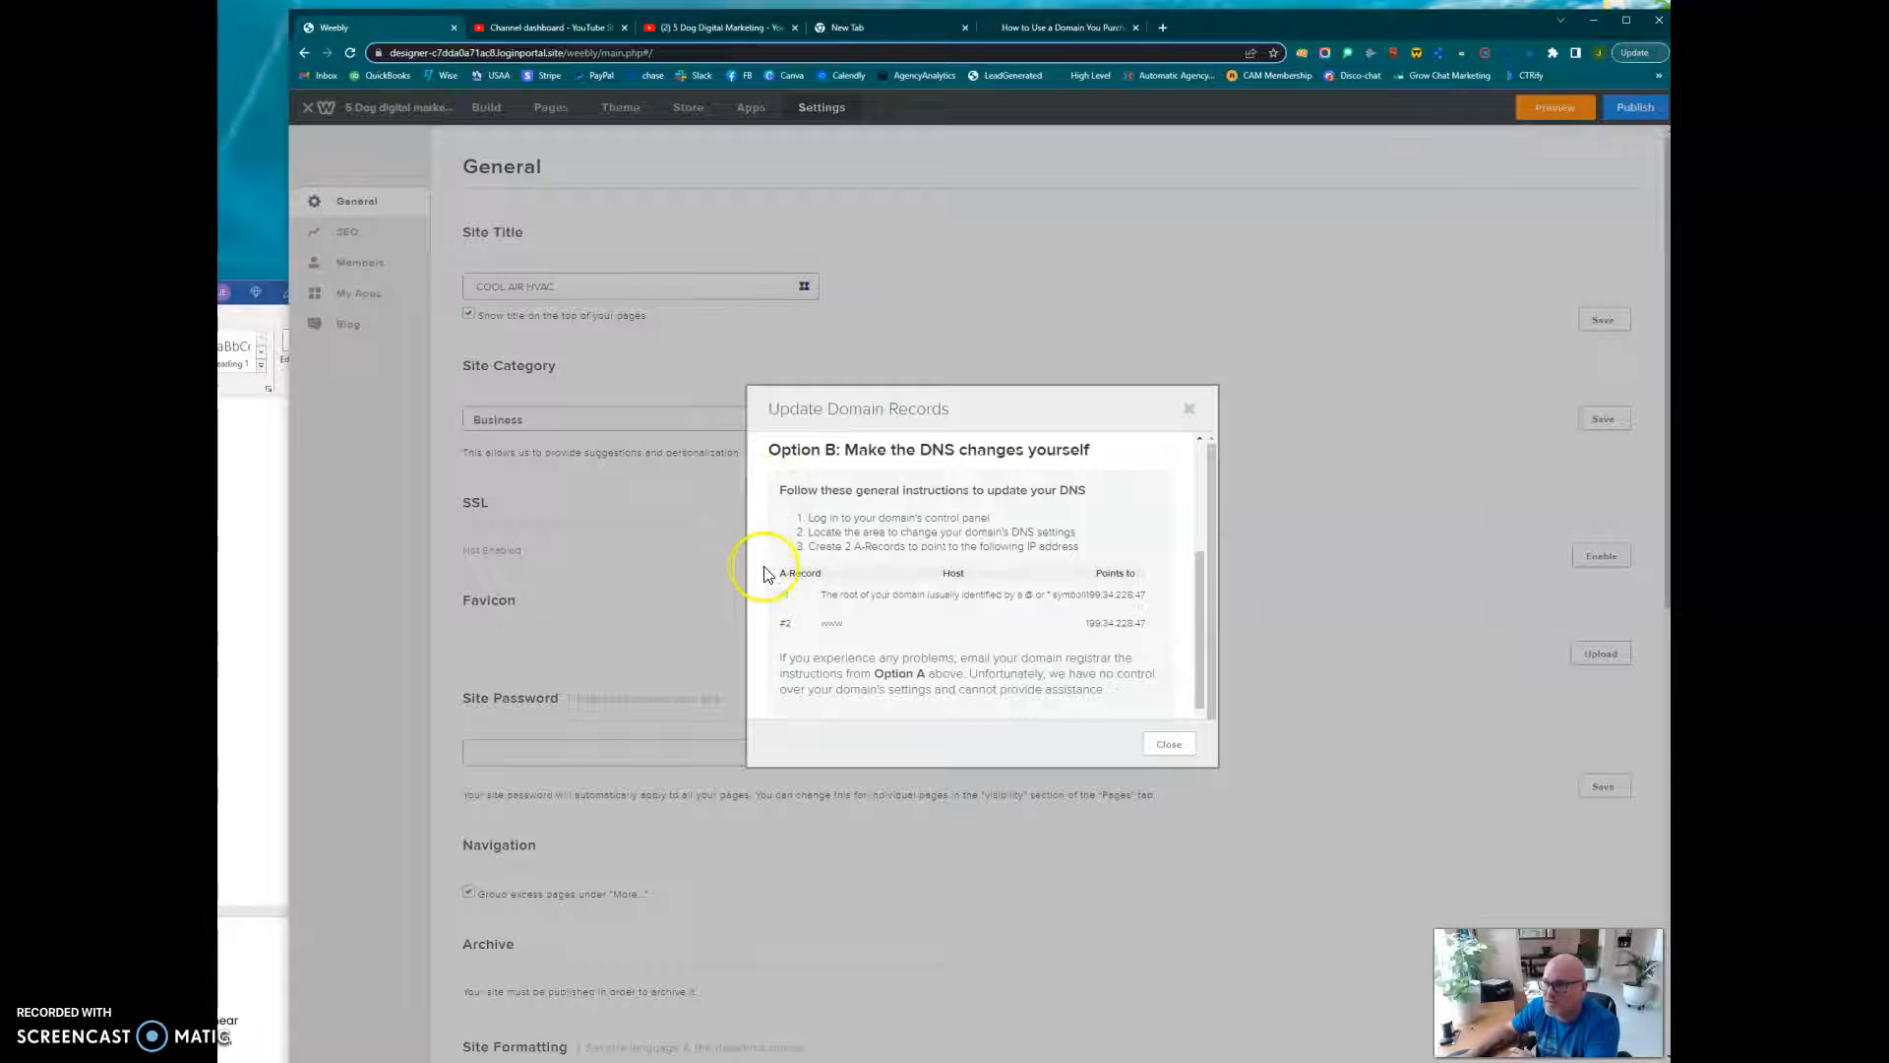
drag(778, 577, 1159, 626)
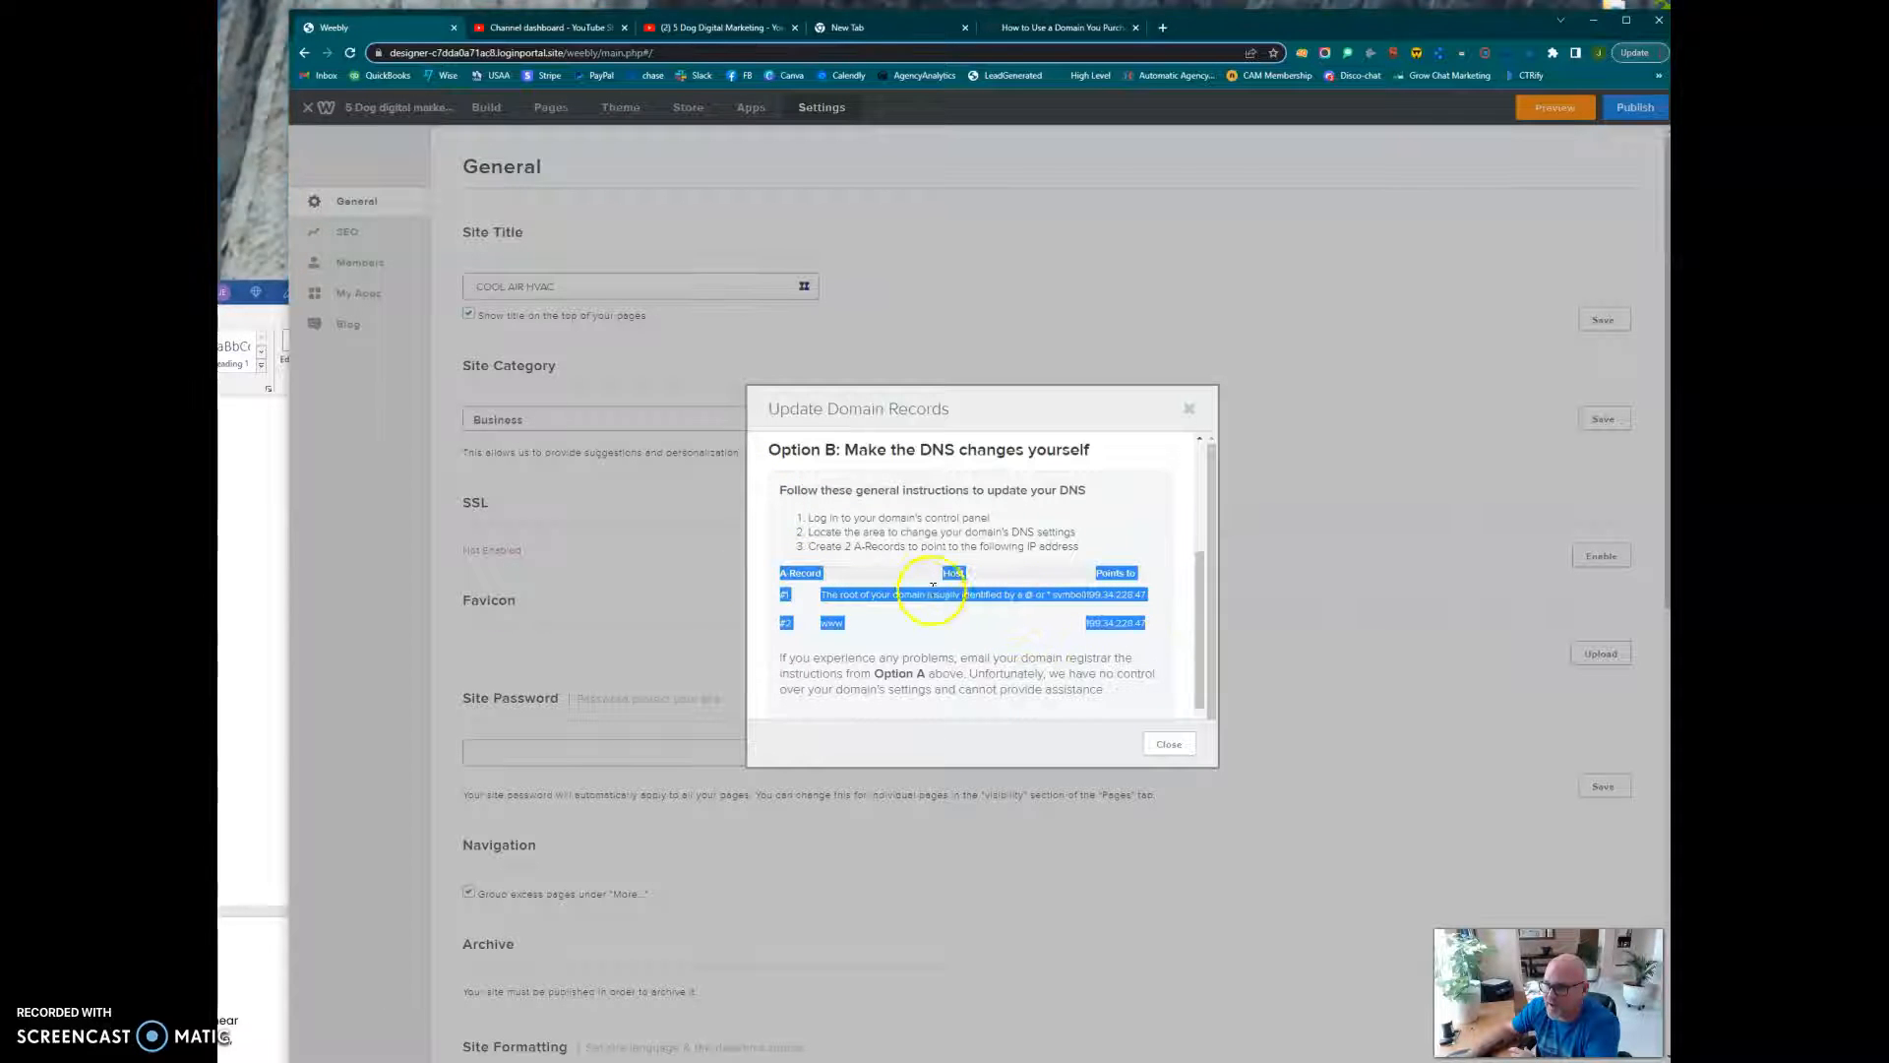
click(906, 634)
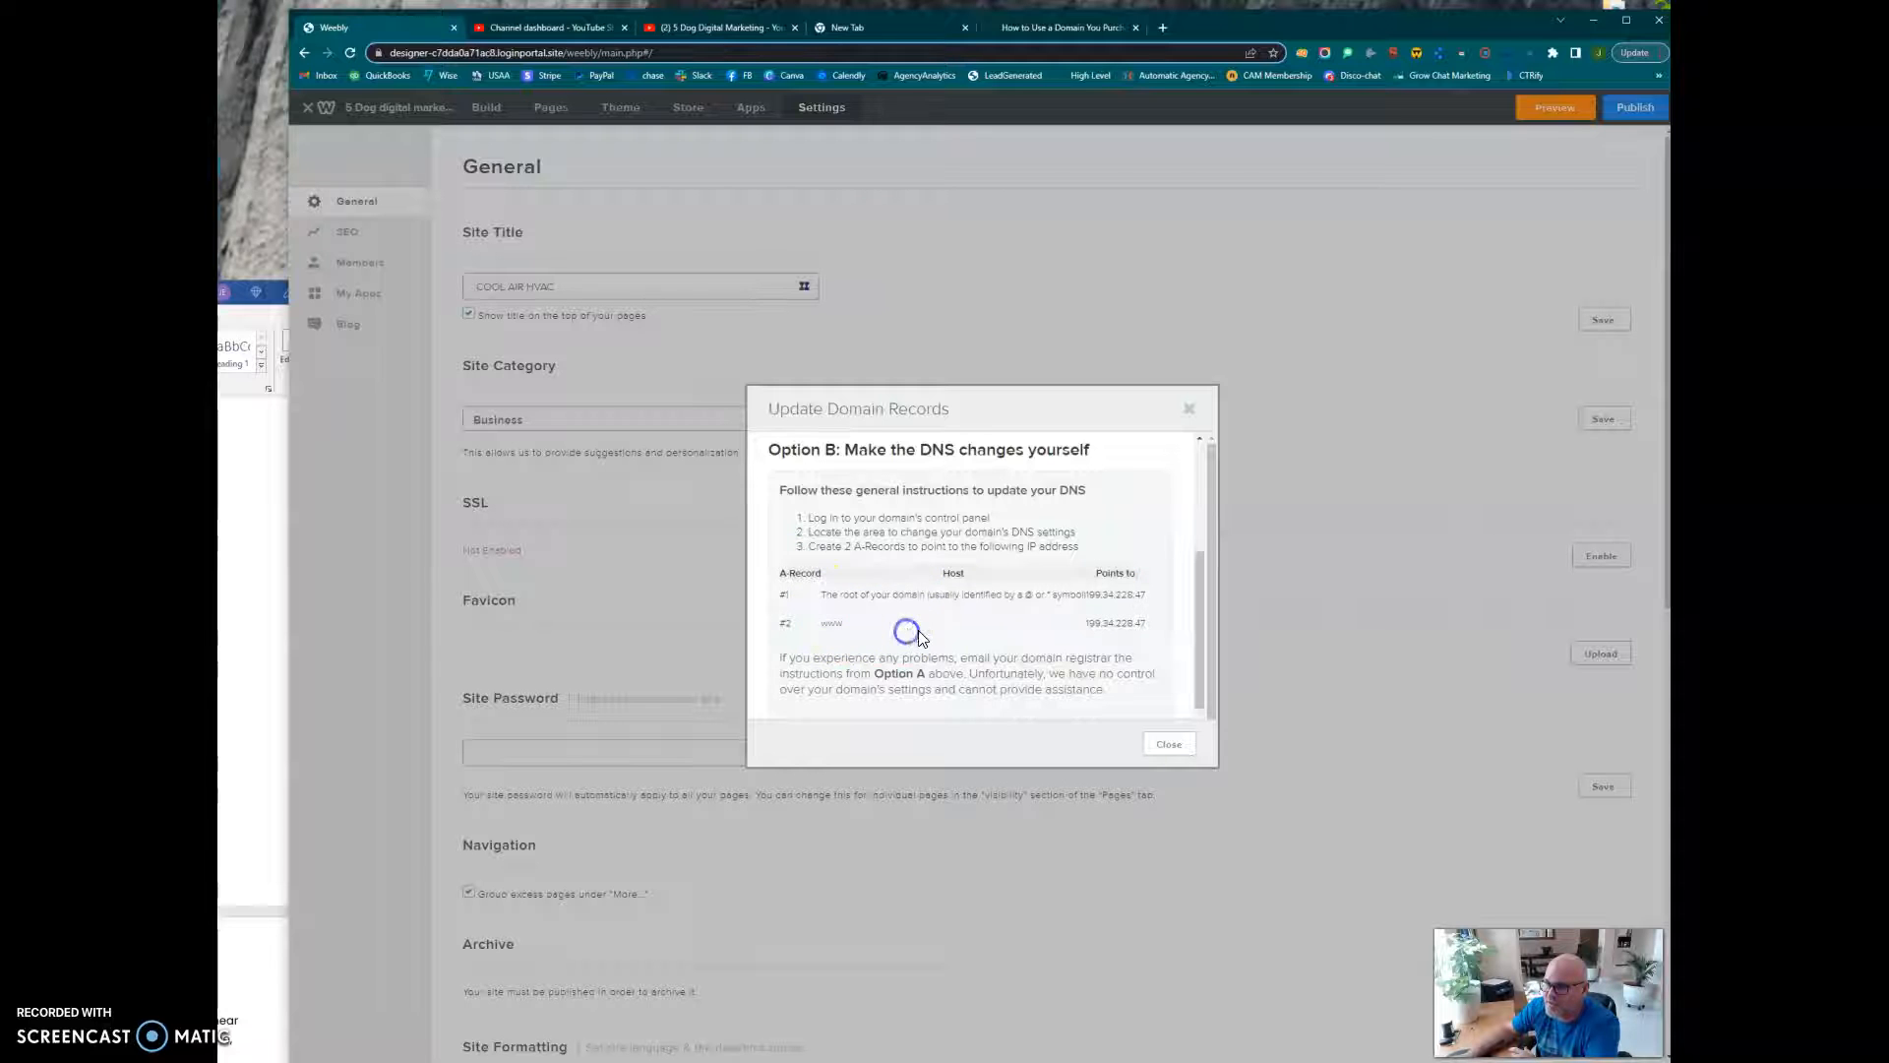
drag(1085, 594, 1162, 602)
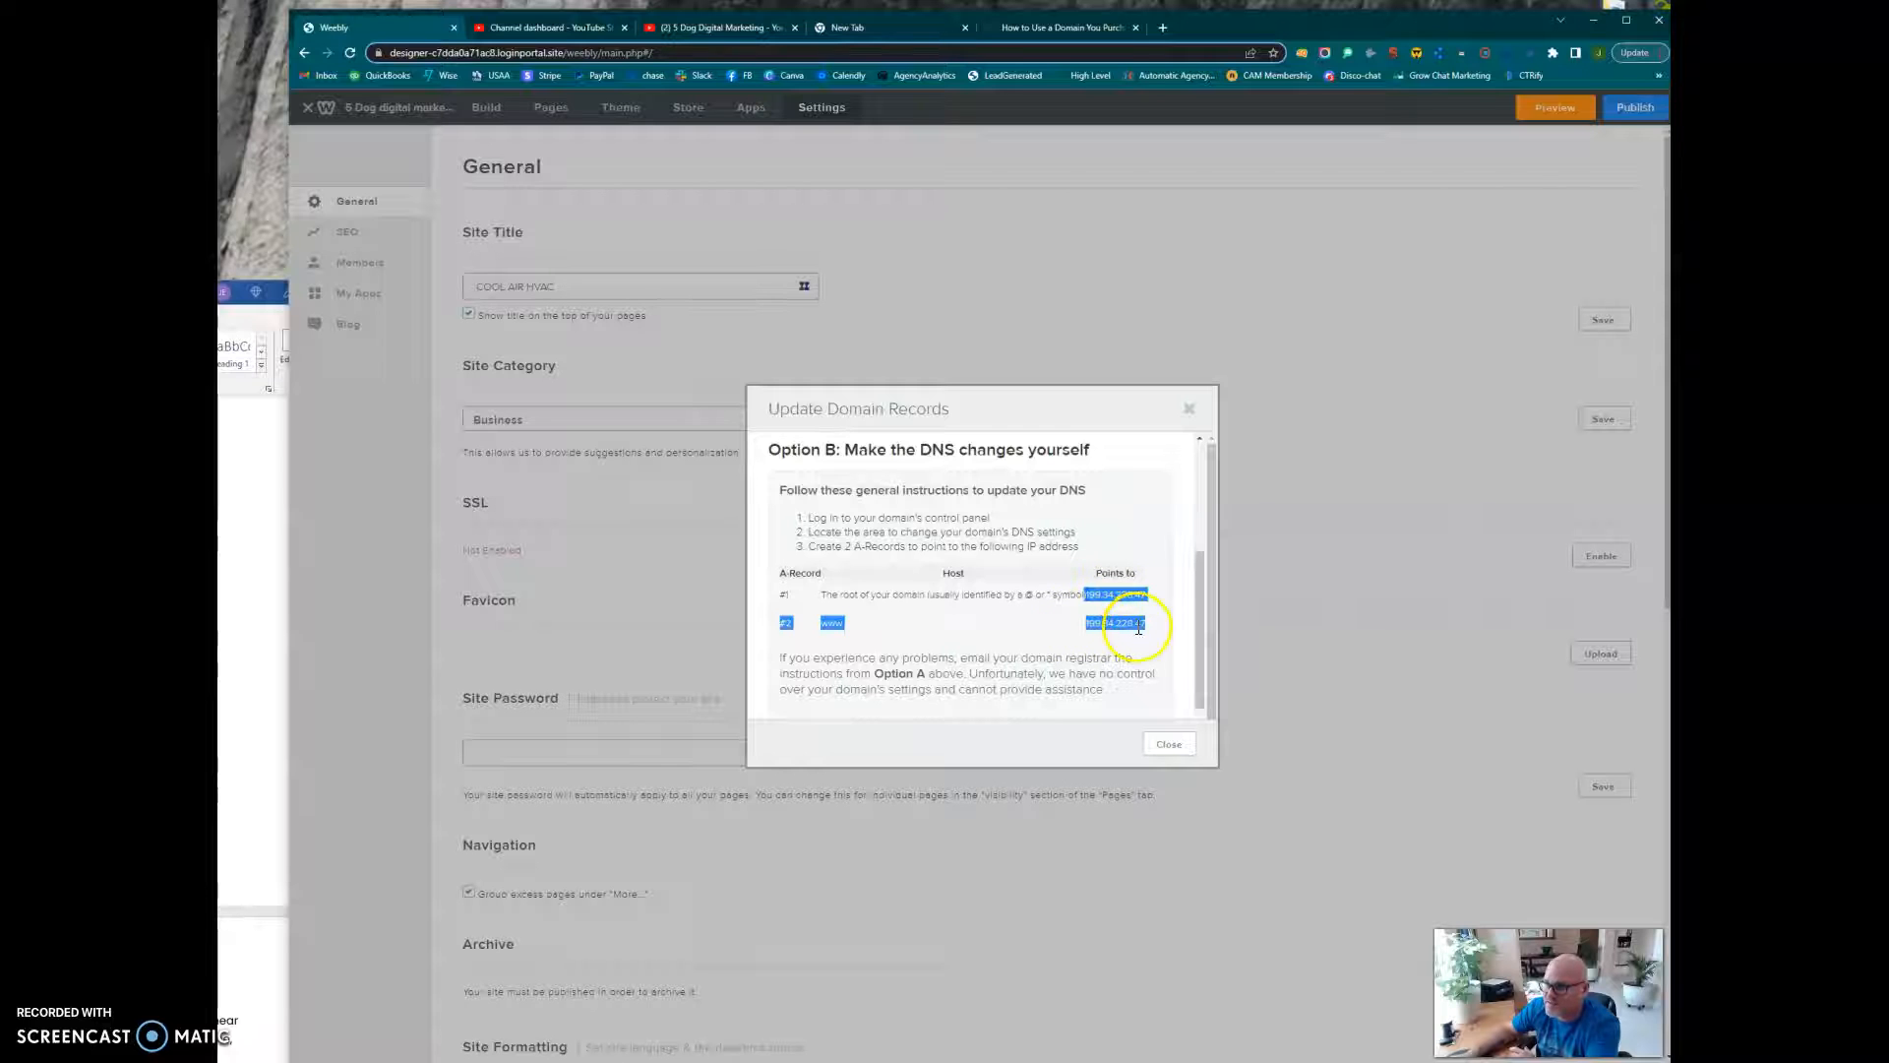
click(1162, 612)
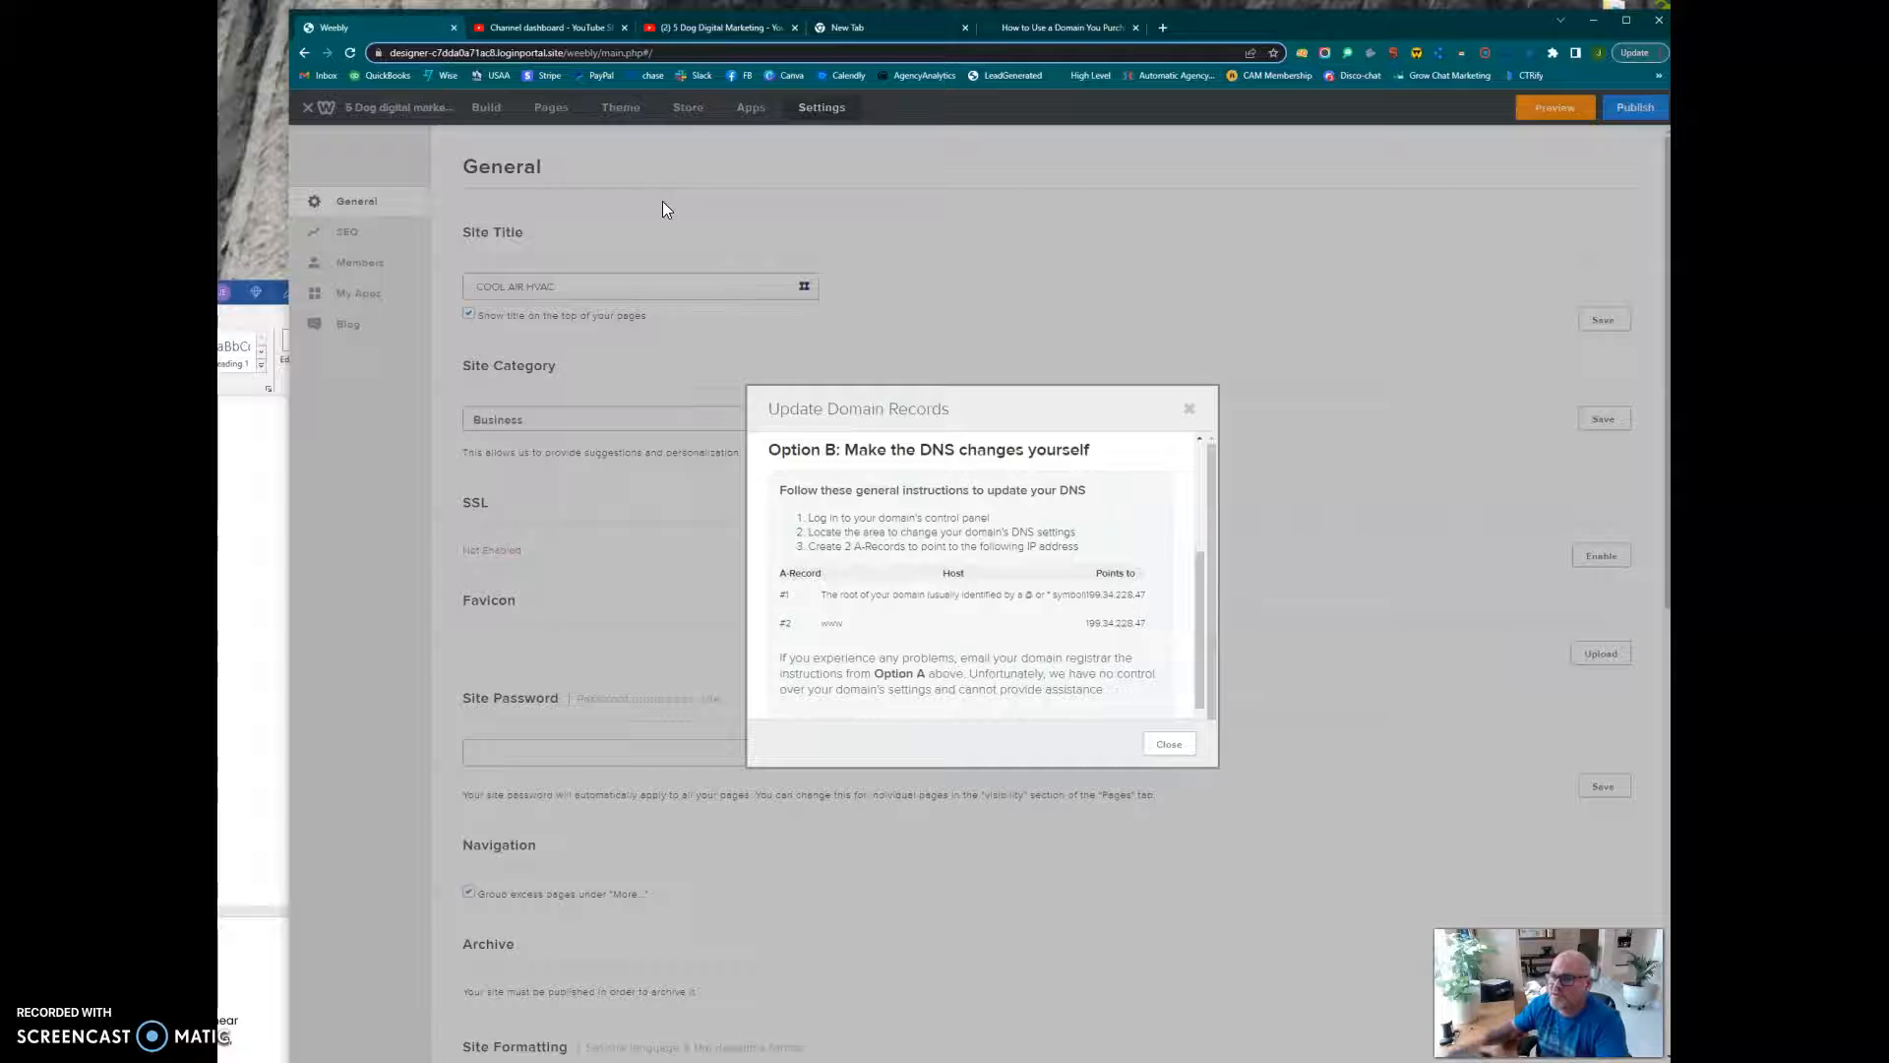
click(1182, 744)
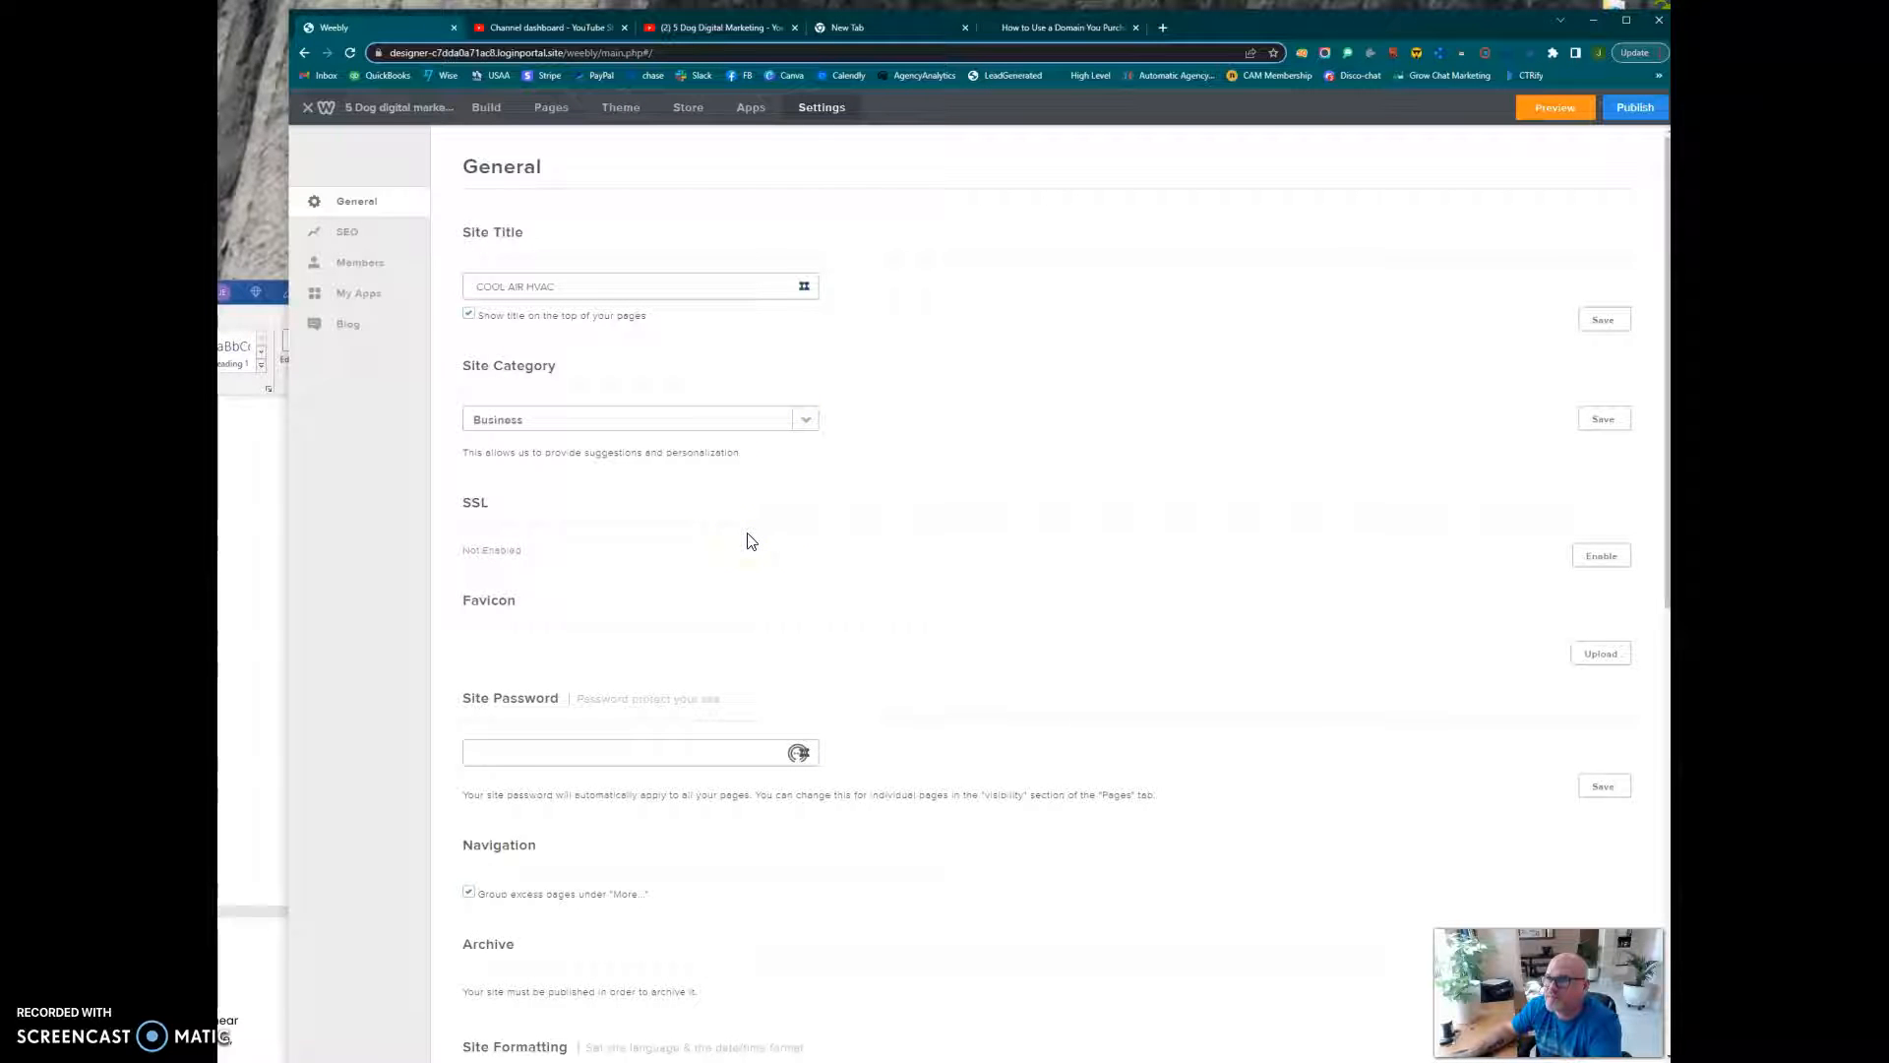
Return to the site editor and look through the home page copy down to the service-area city list.
click(486, 110)
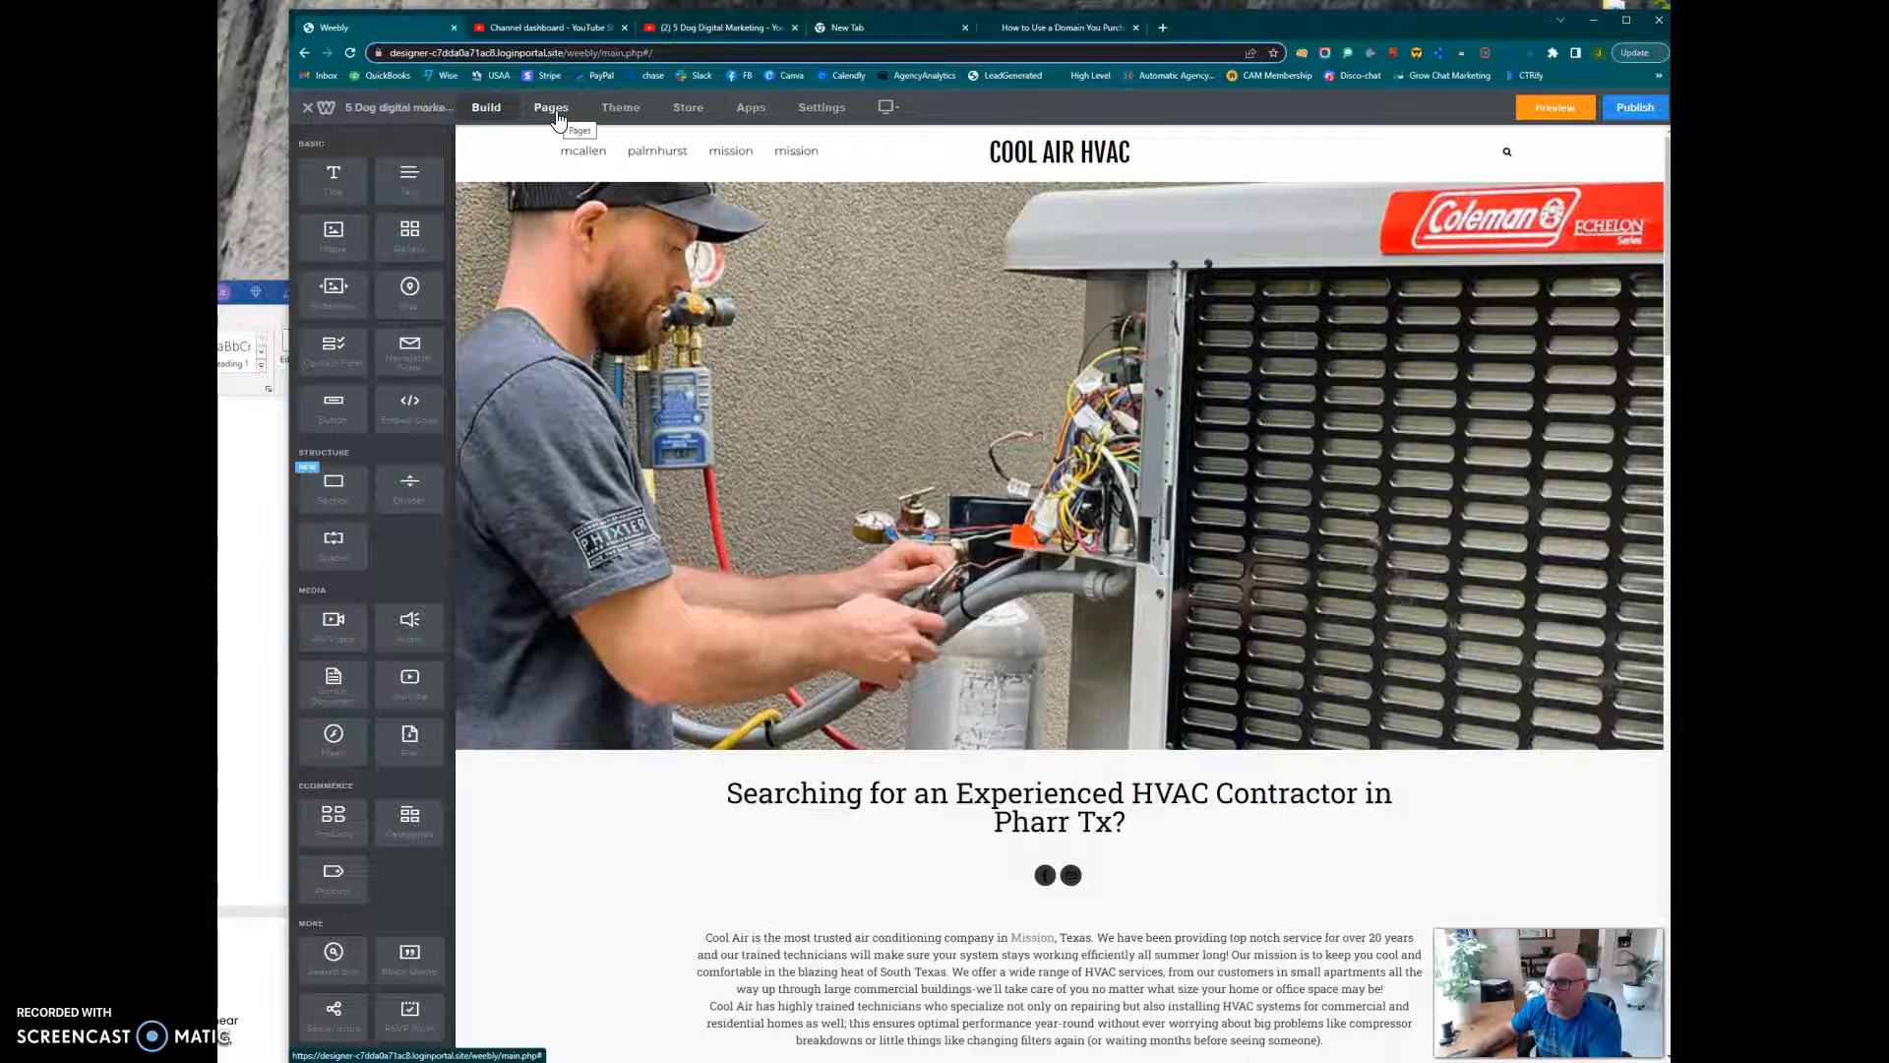
scroll(878, 497, down, 10)
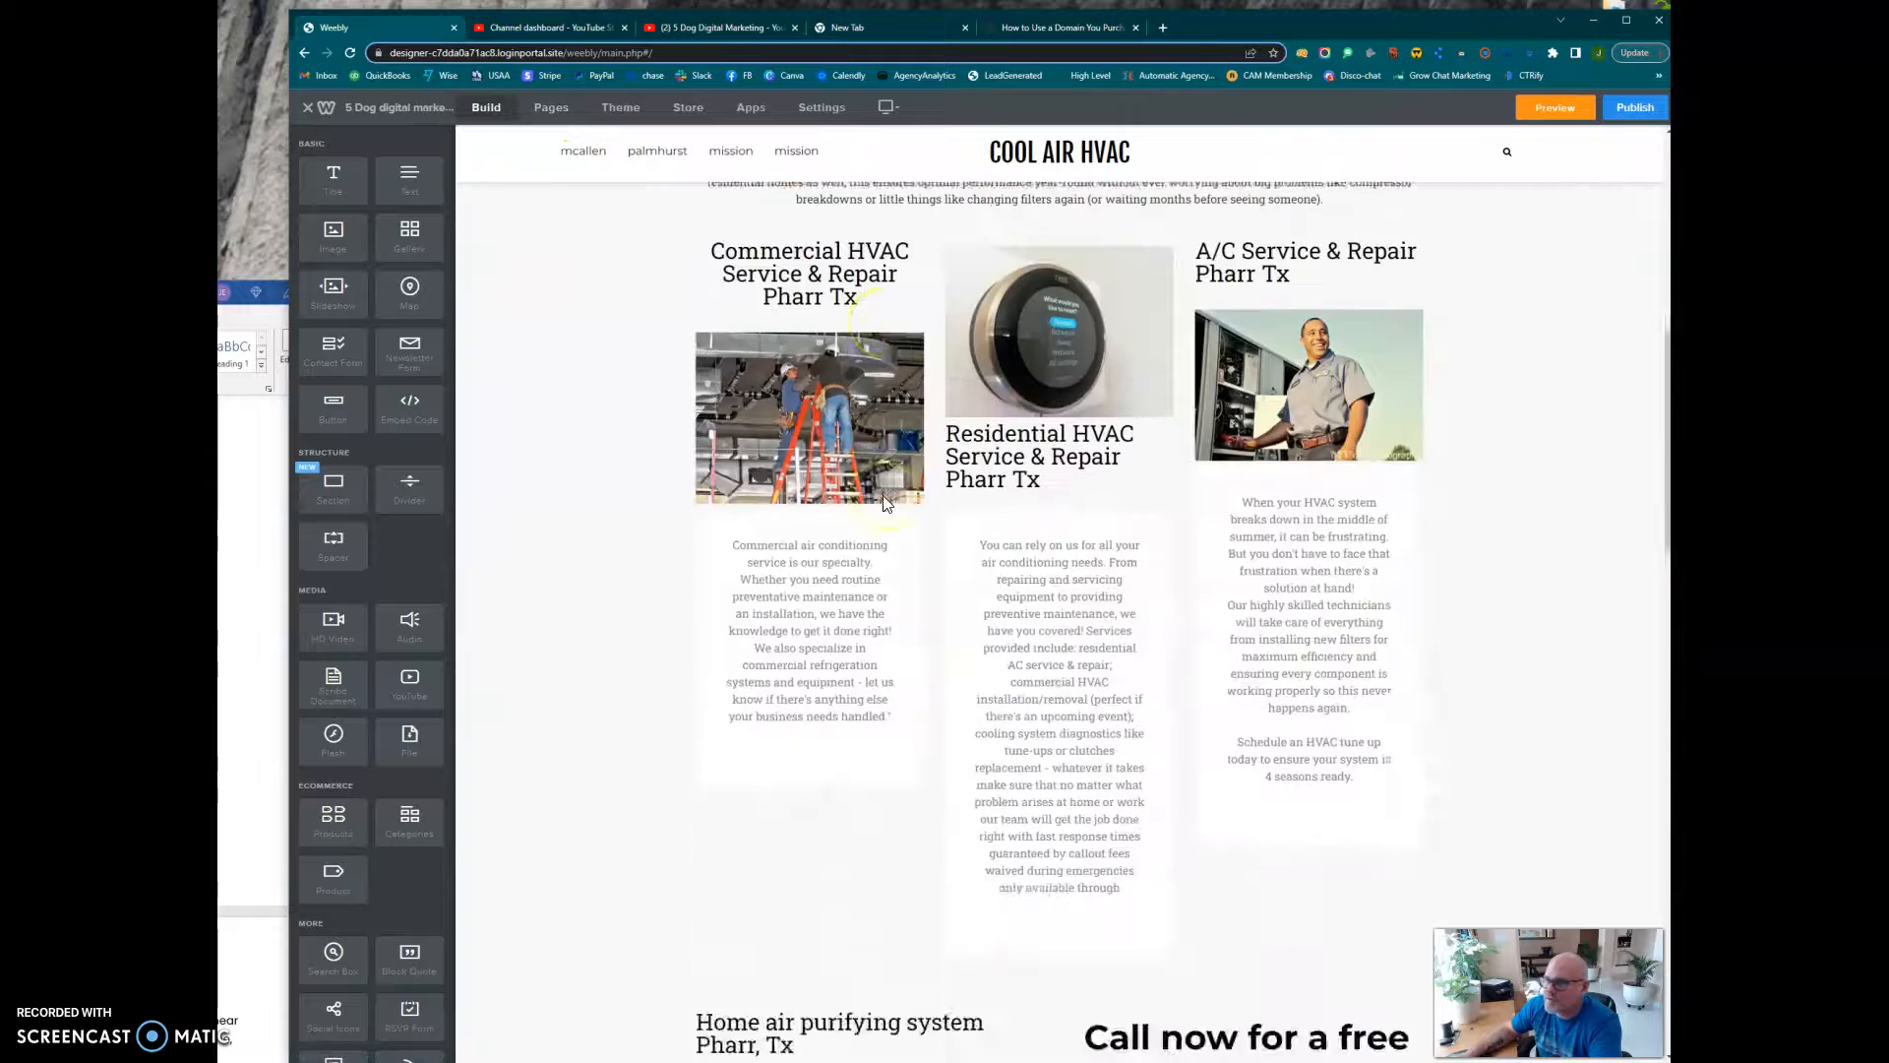
scroll(886, 504, down, 12)
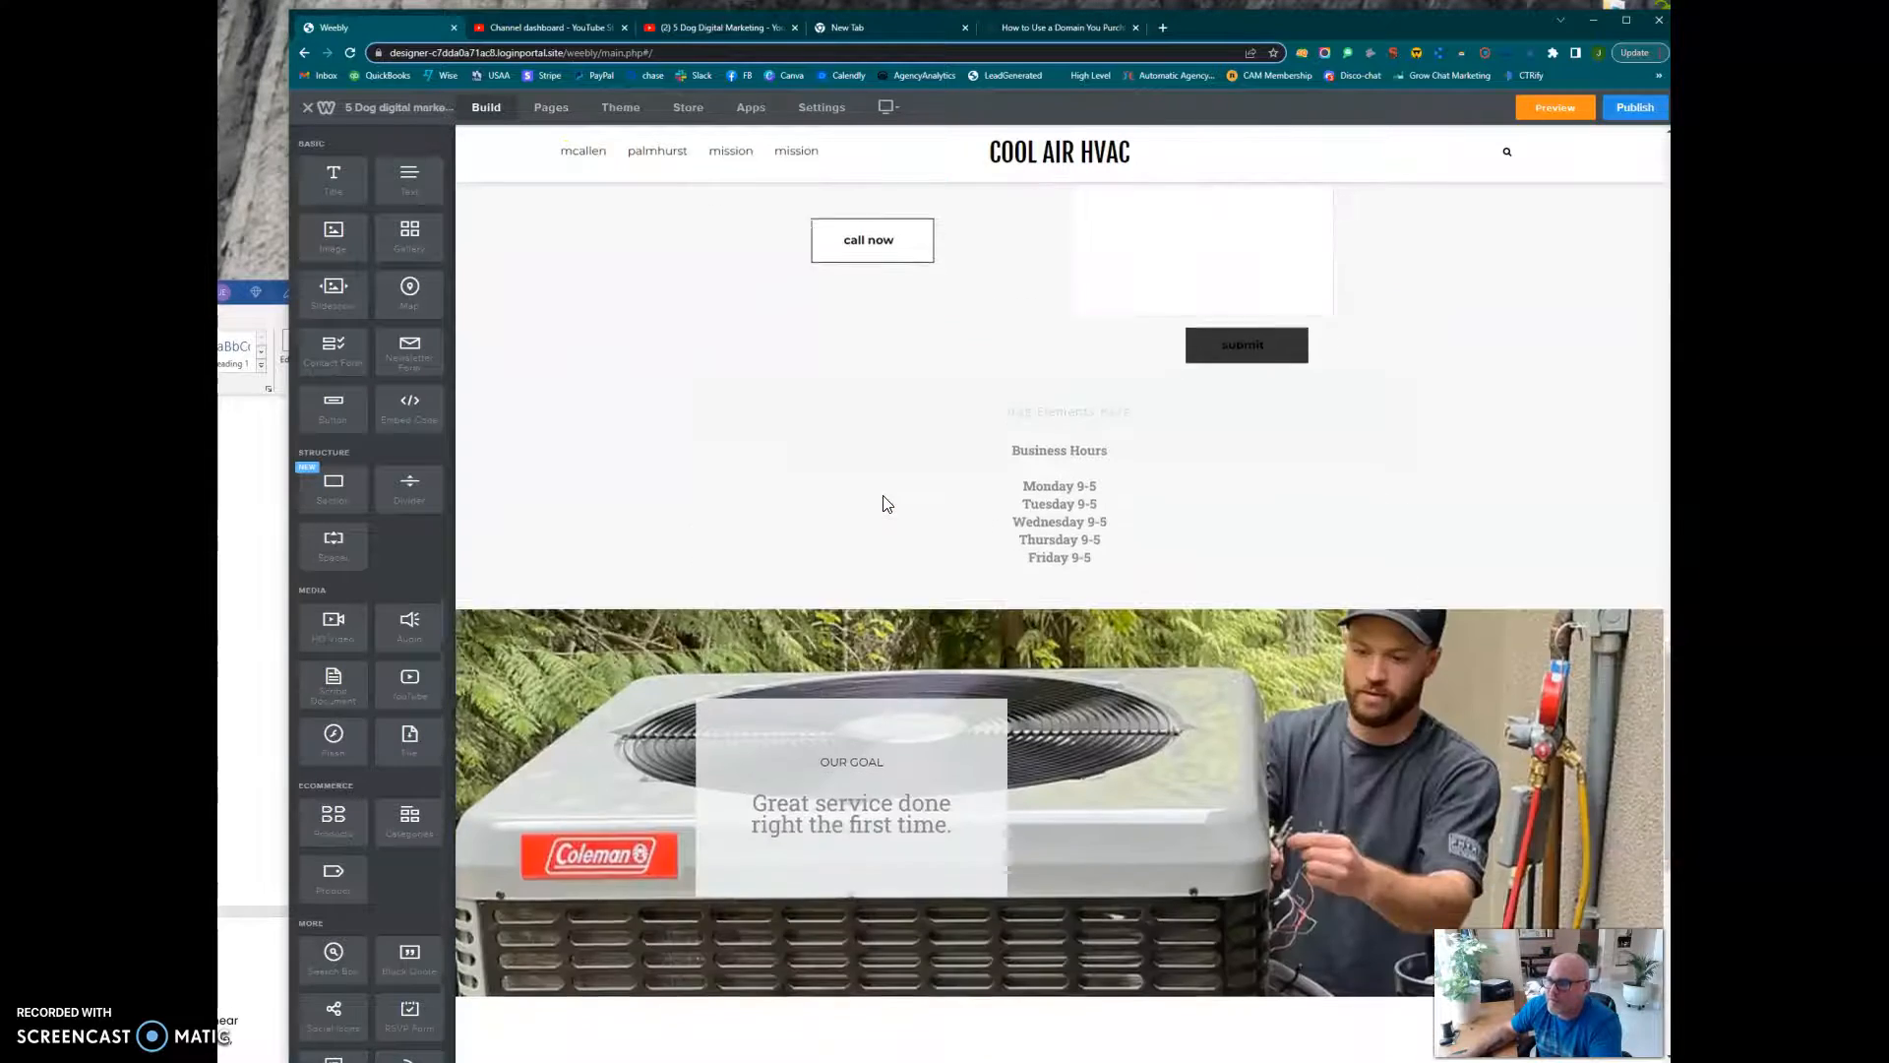
scroll(882, 503, down, 3)
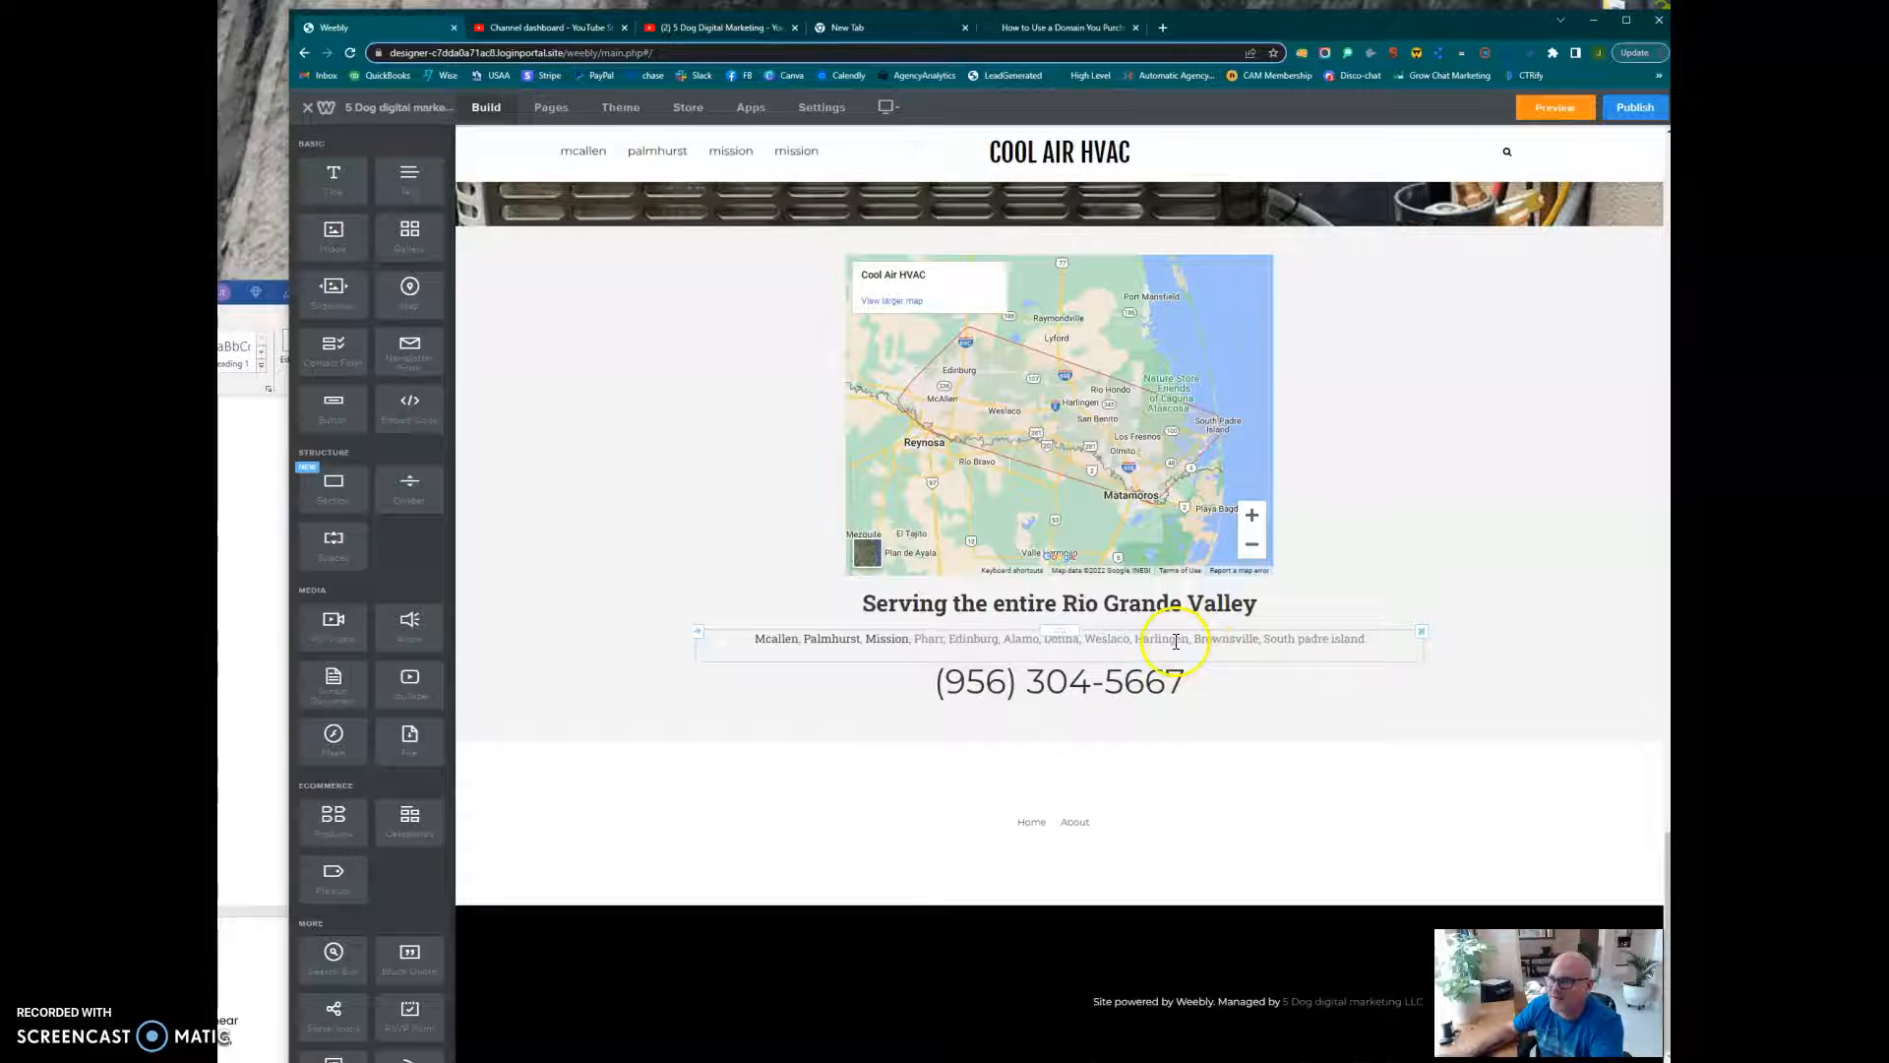
scroll(1181, 637, up, 1)
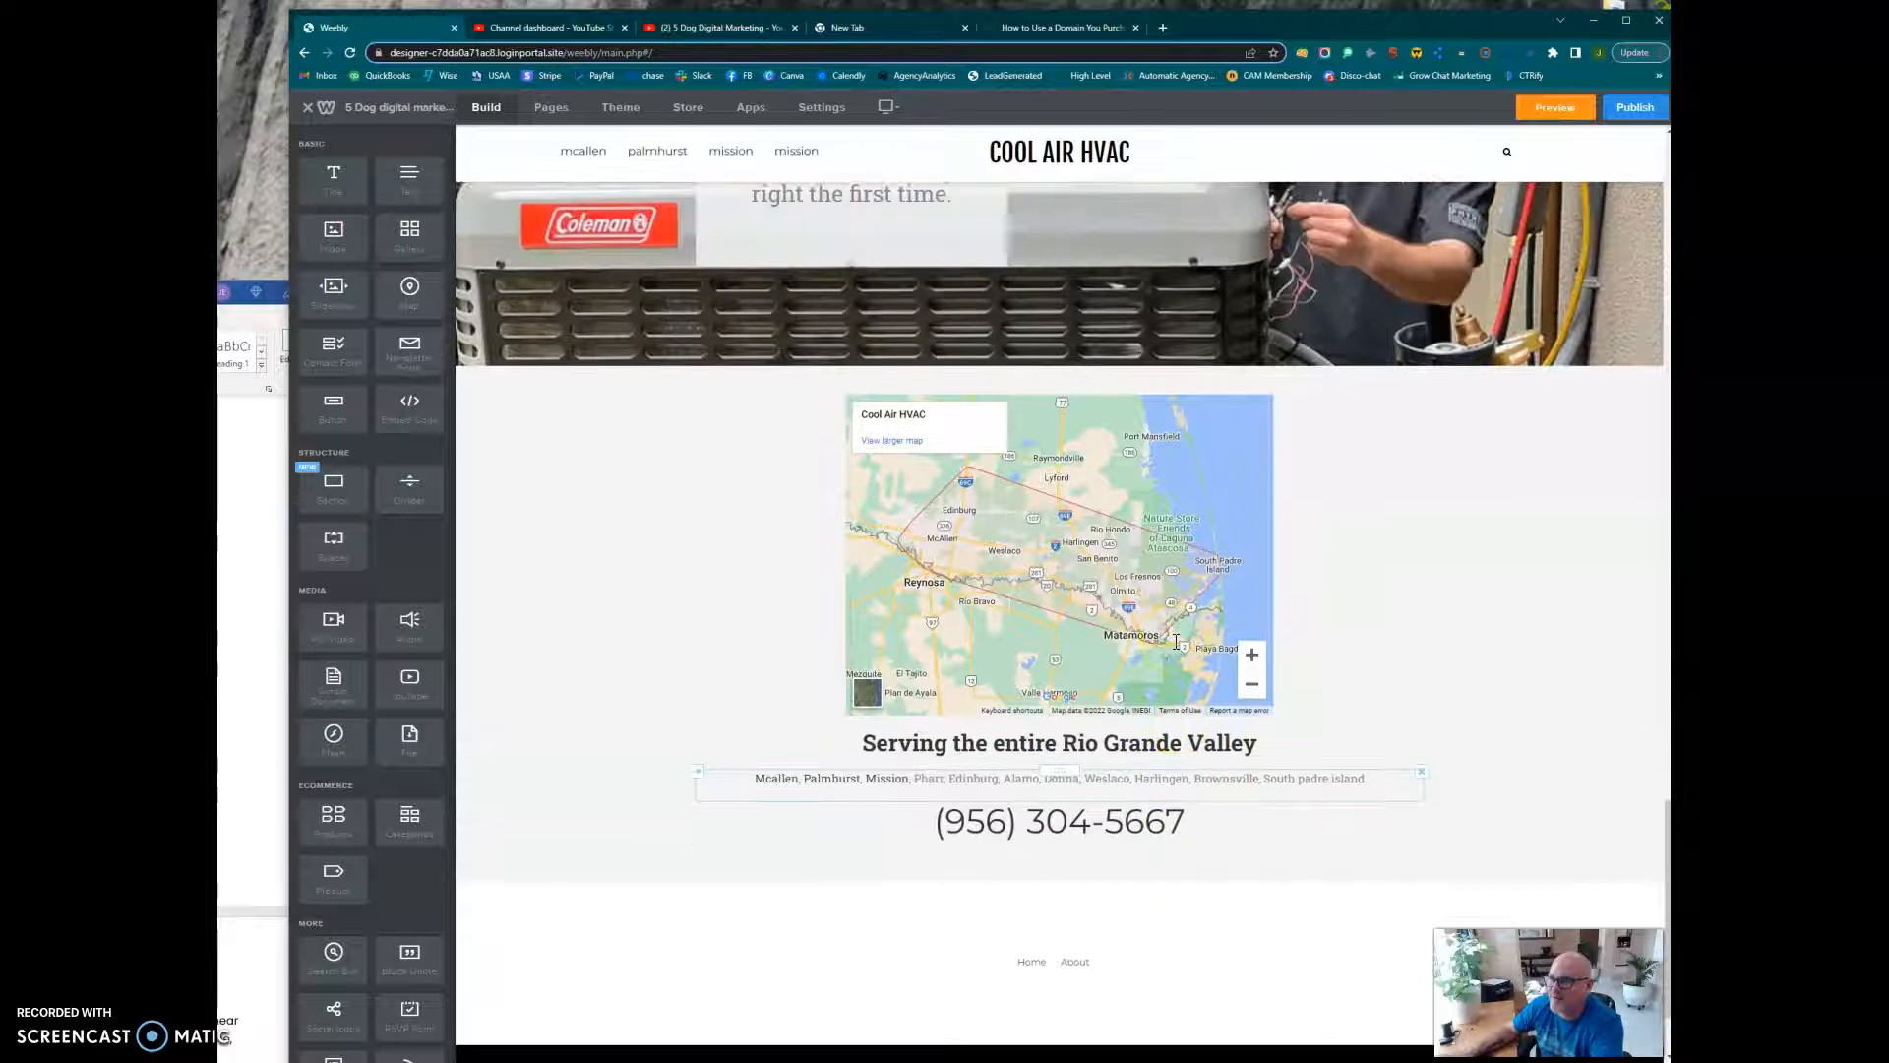
Open the first of the two Mission pages from the site's page list and show its page settings.
click(547, 108)
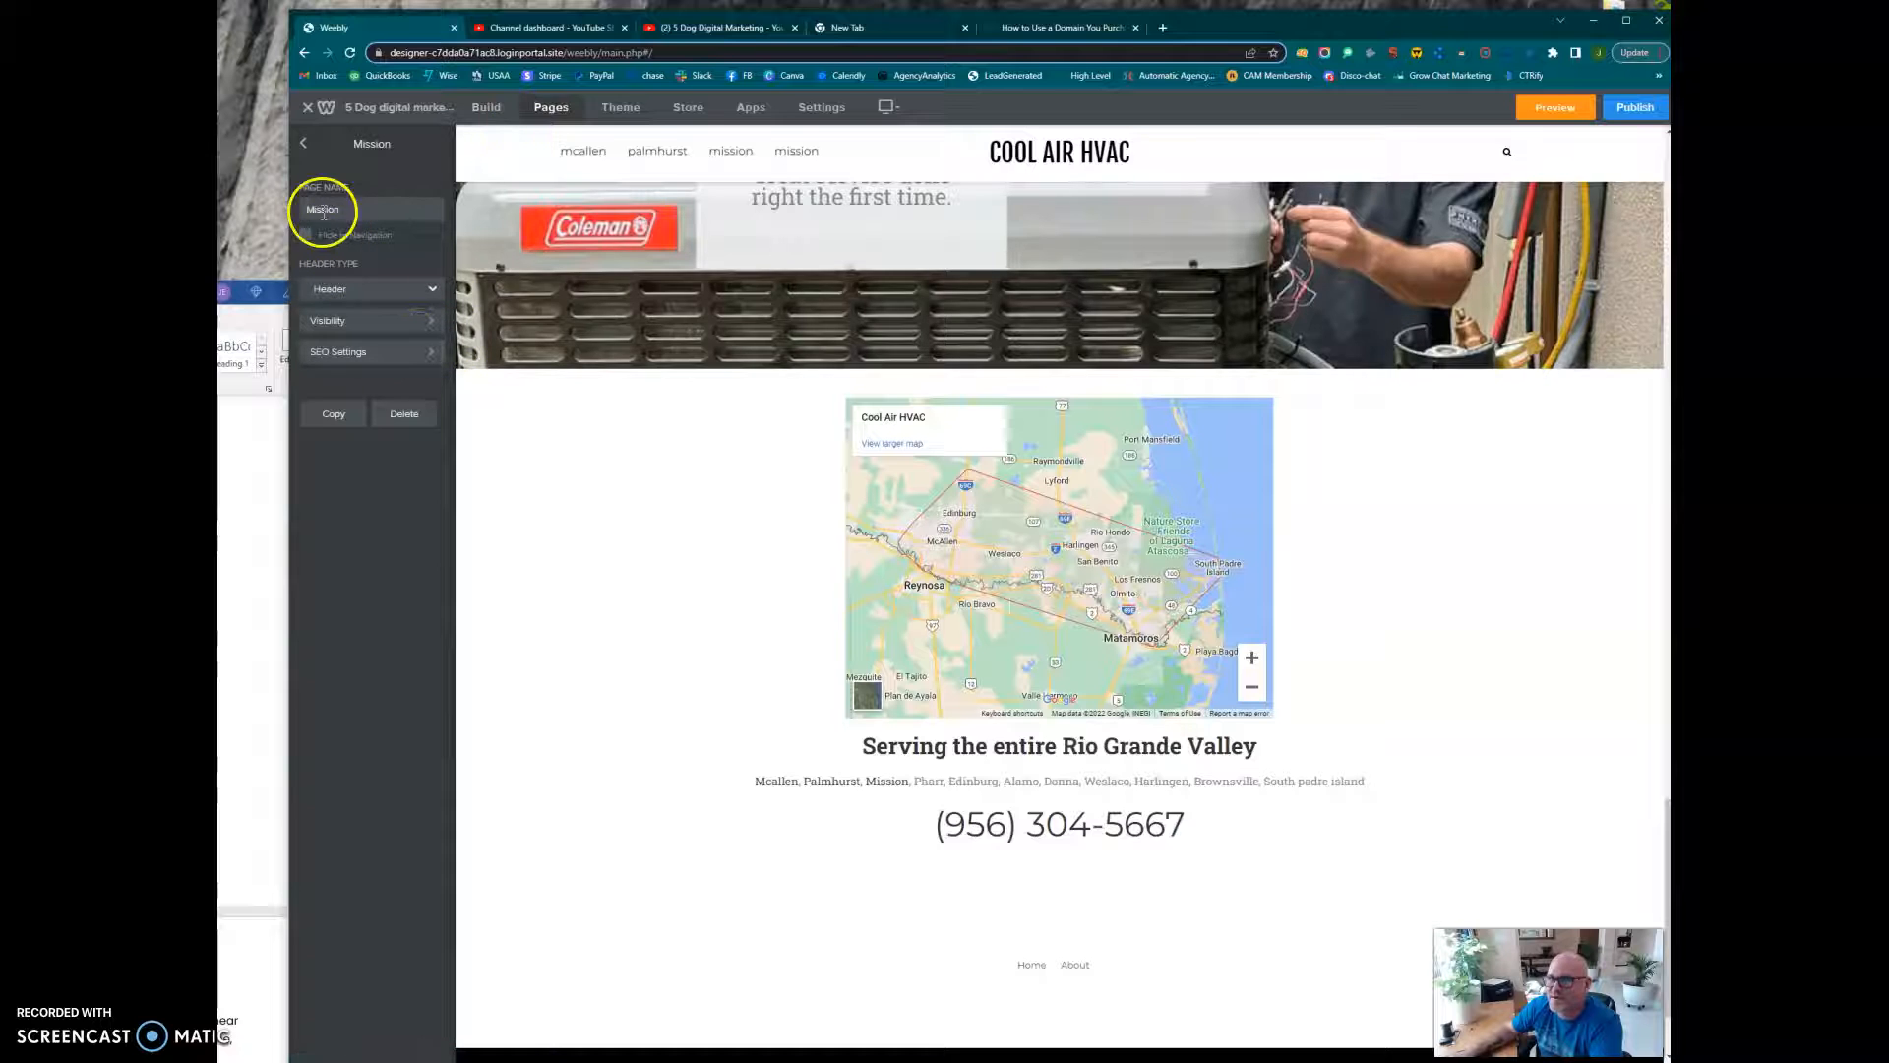
click(300, 144)
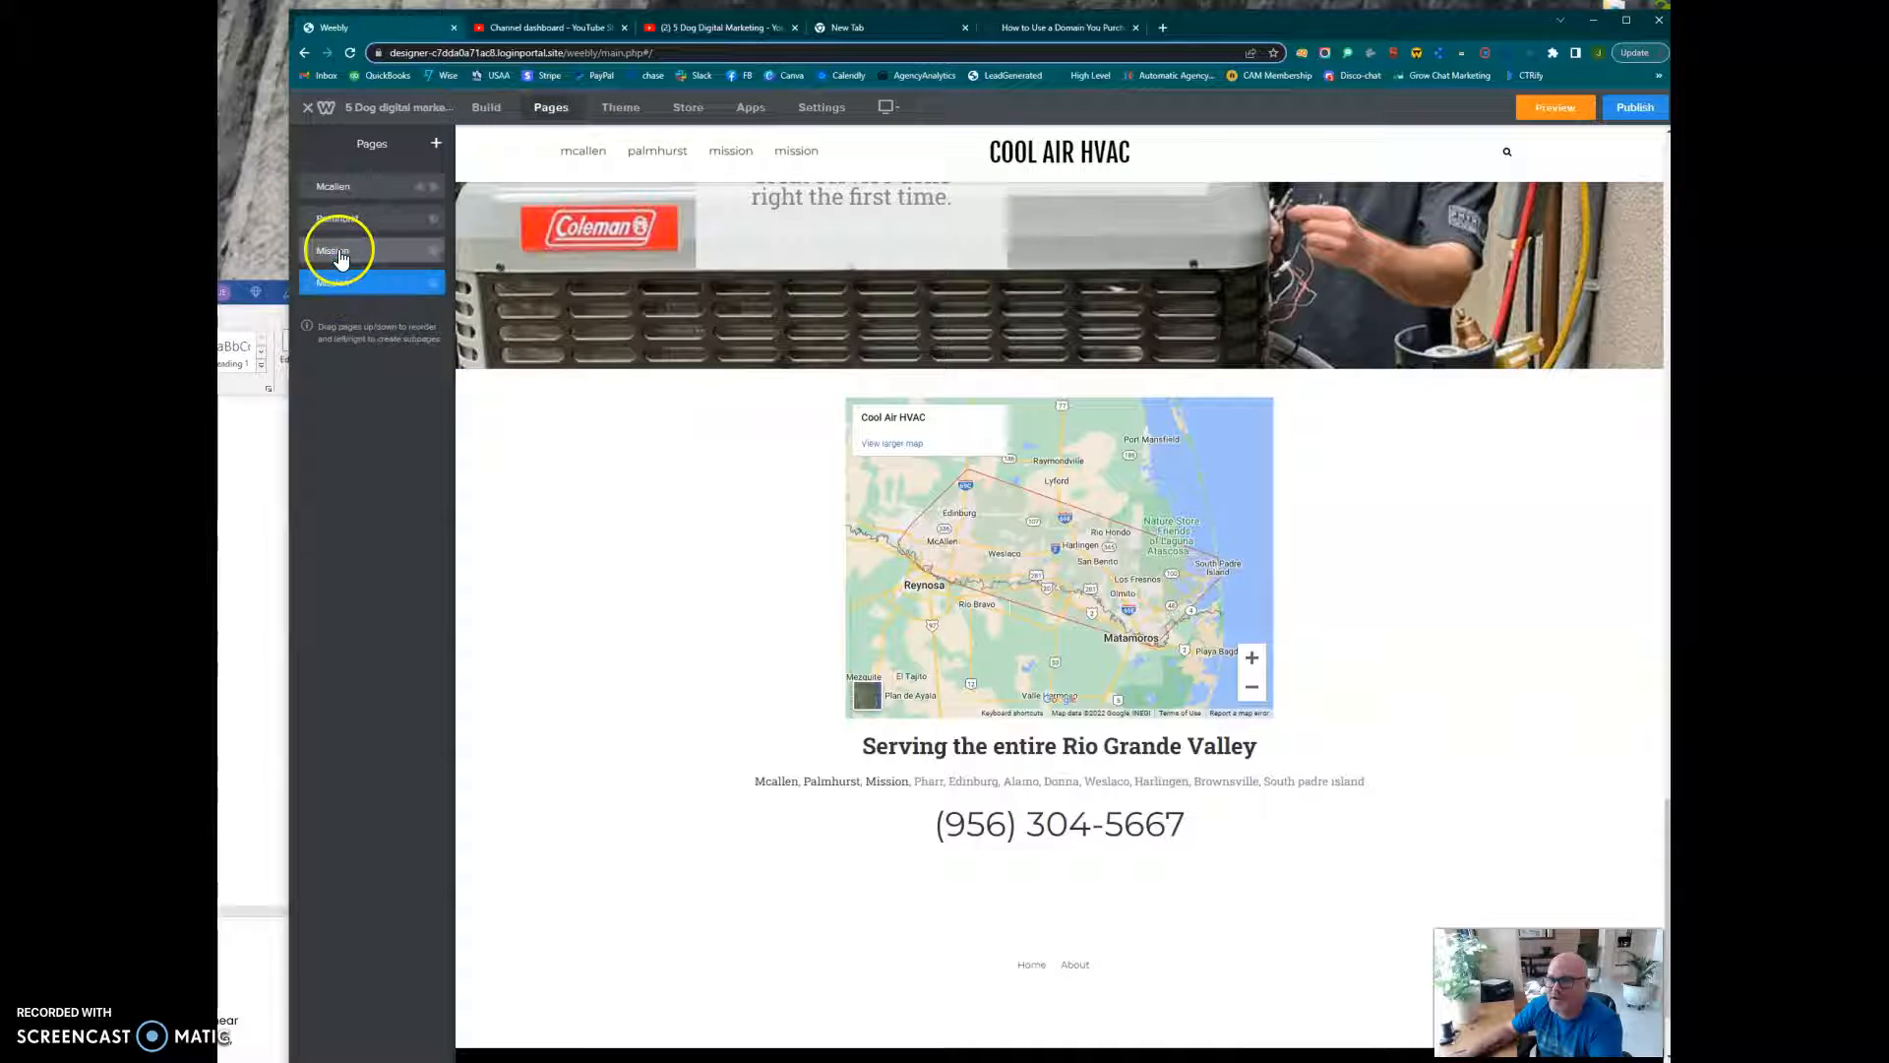
click(338, 284)
click(332, 415)
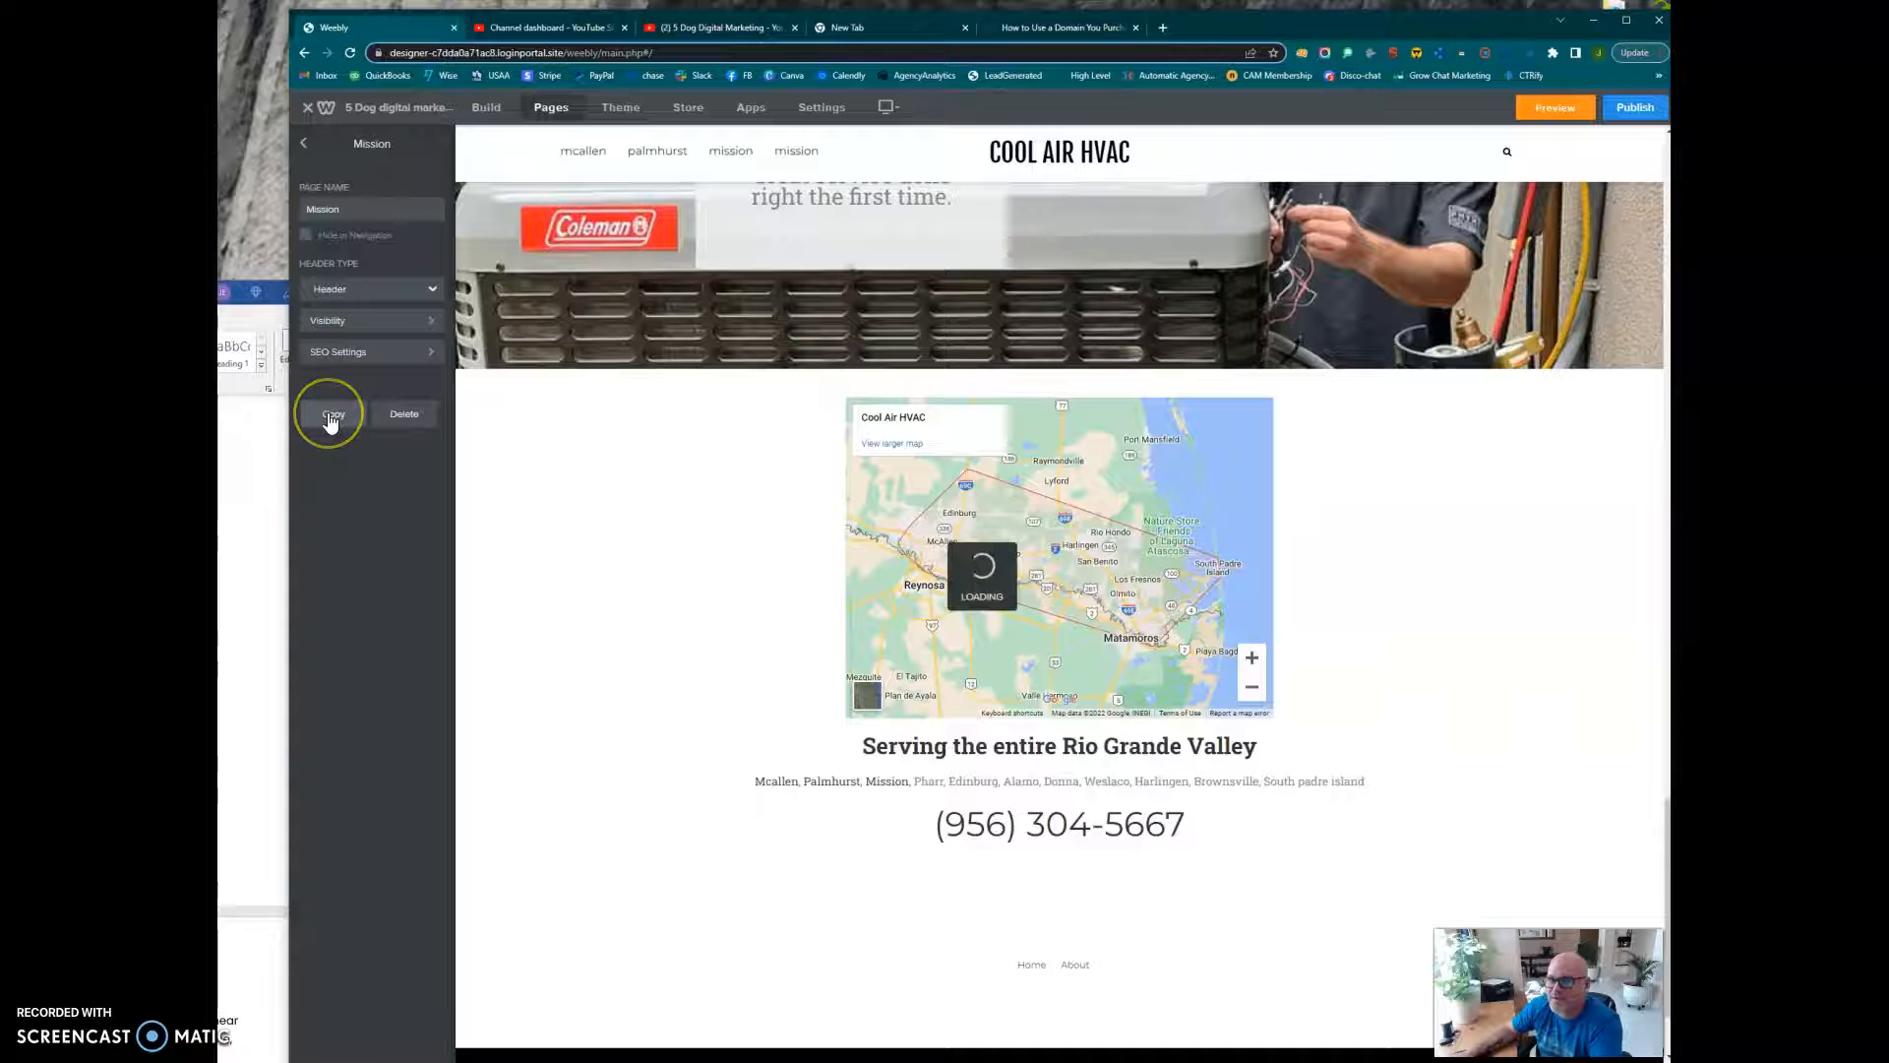
click(304, 143)
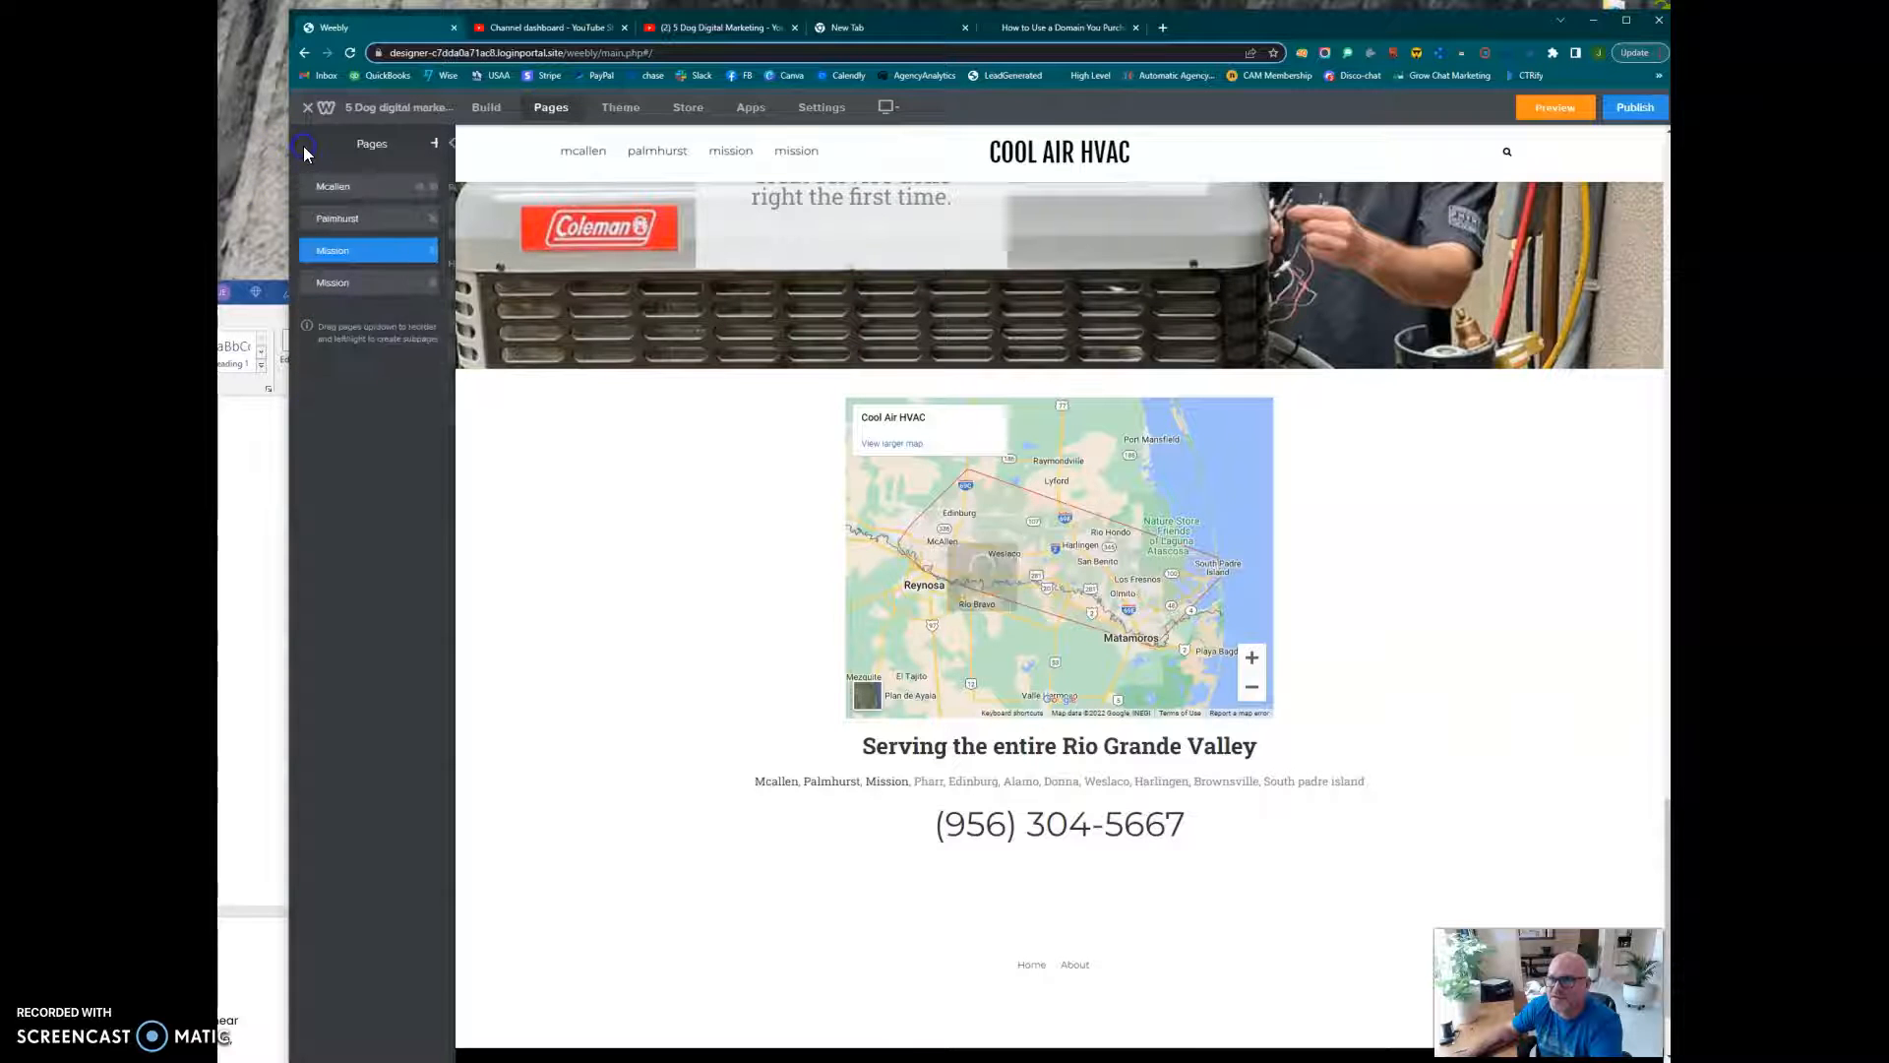
click(345, 254)
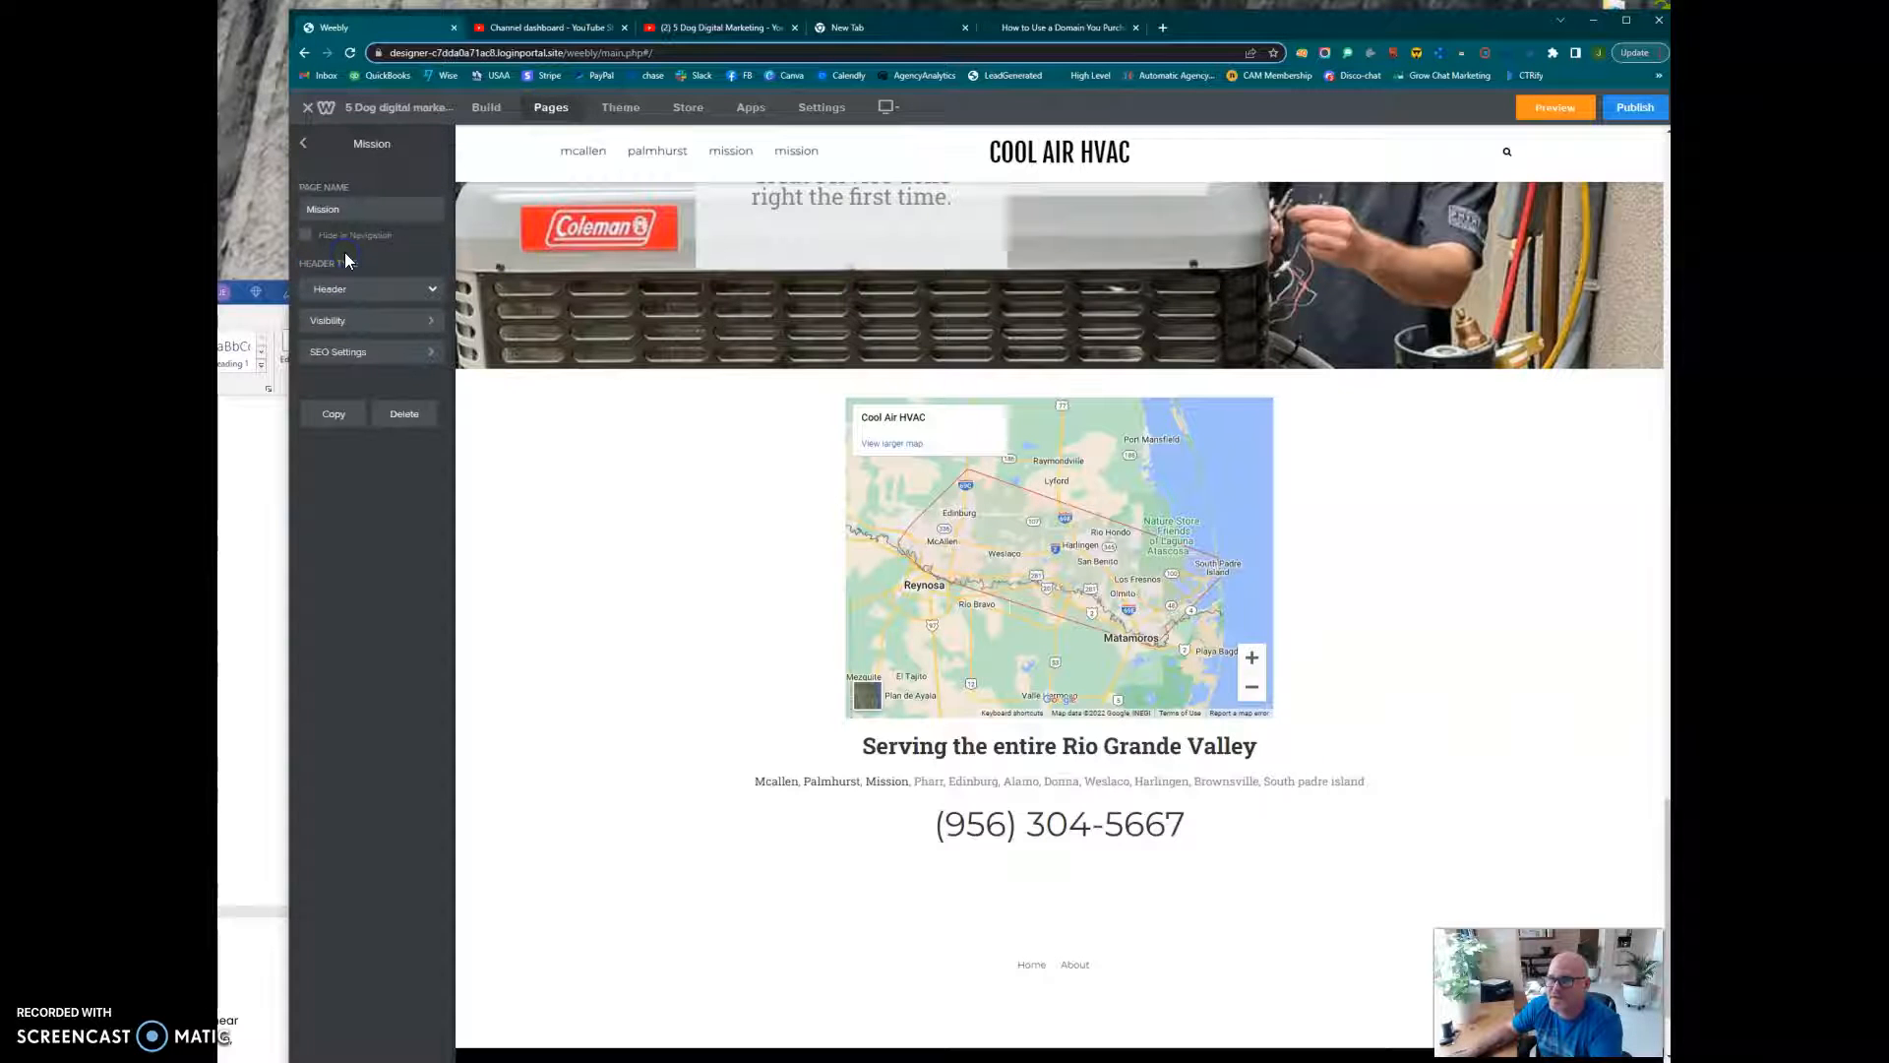
Examine how the city name is used in the Mission page's main title, service headings and air purifying heading.
scroll(775, 553, up, 10)
scroll(776, 553, up, 10)
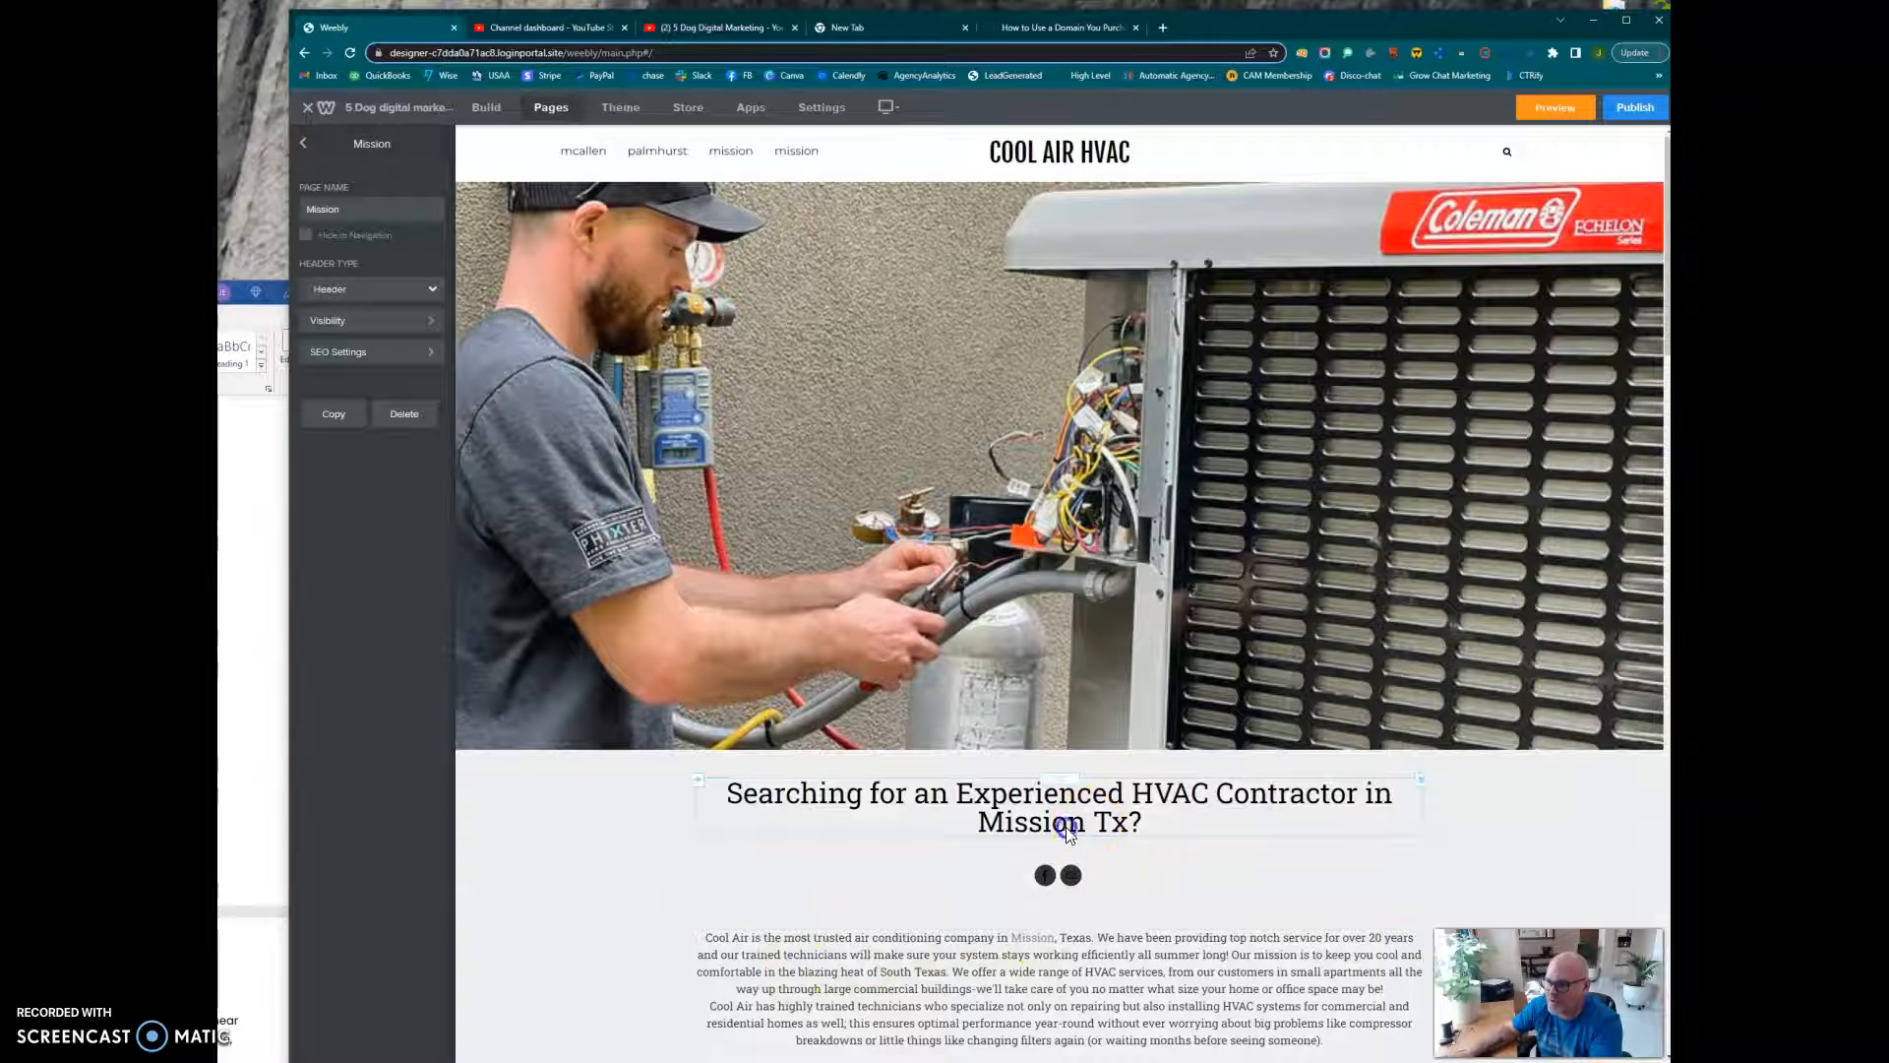
click(979, 825)
scroll(978, 823, down, 4)
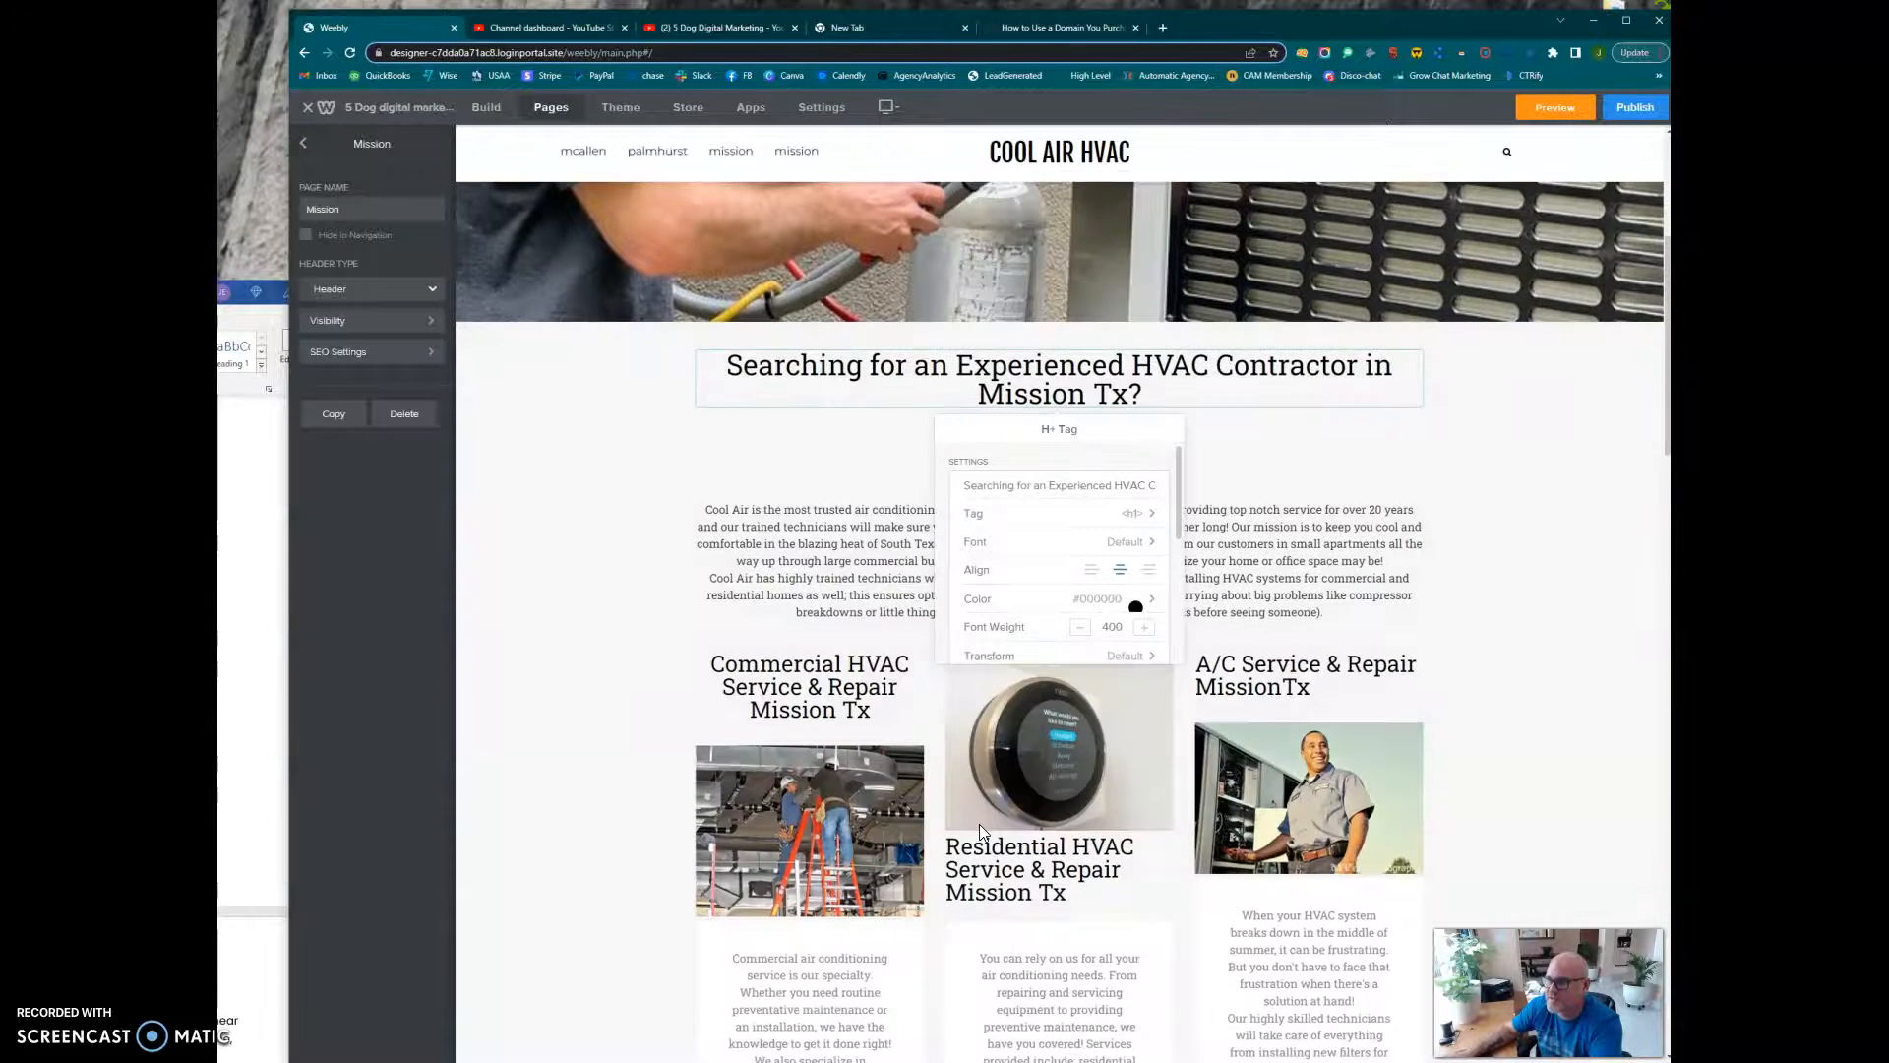
click(802, 719)
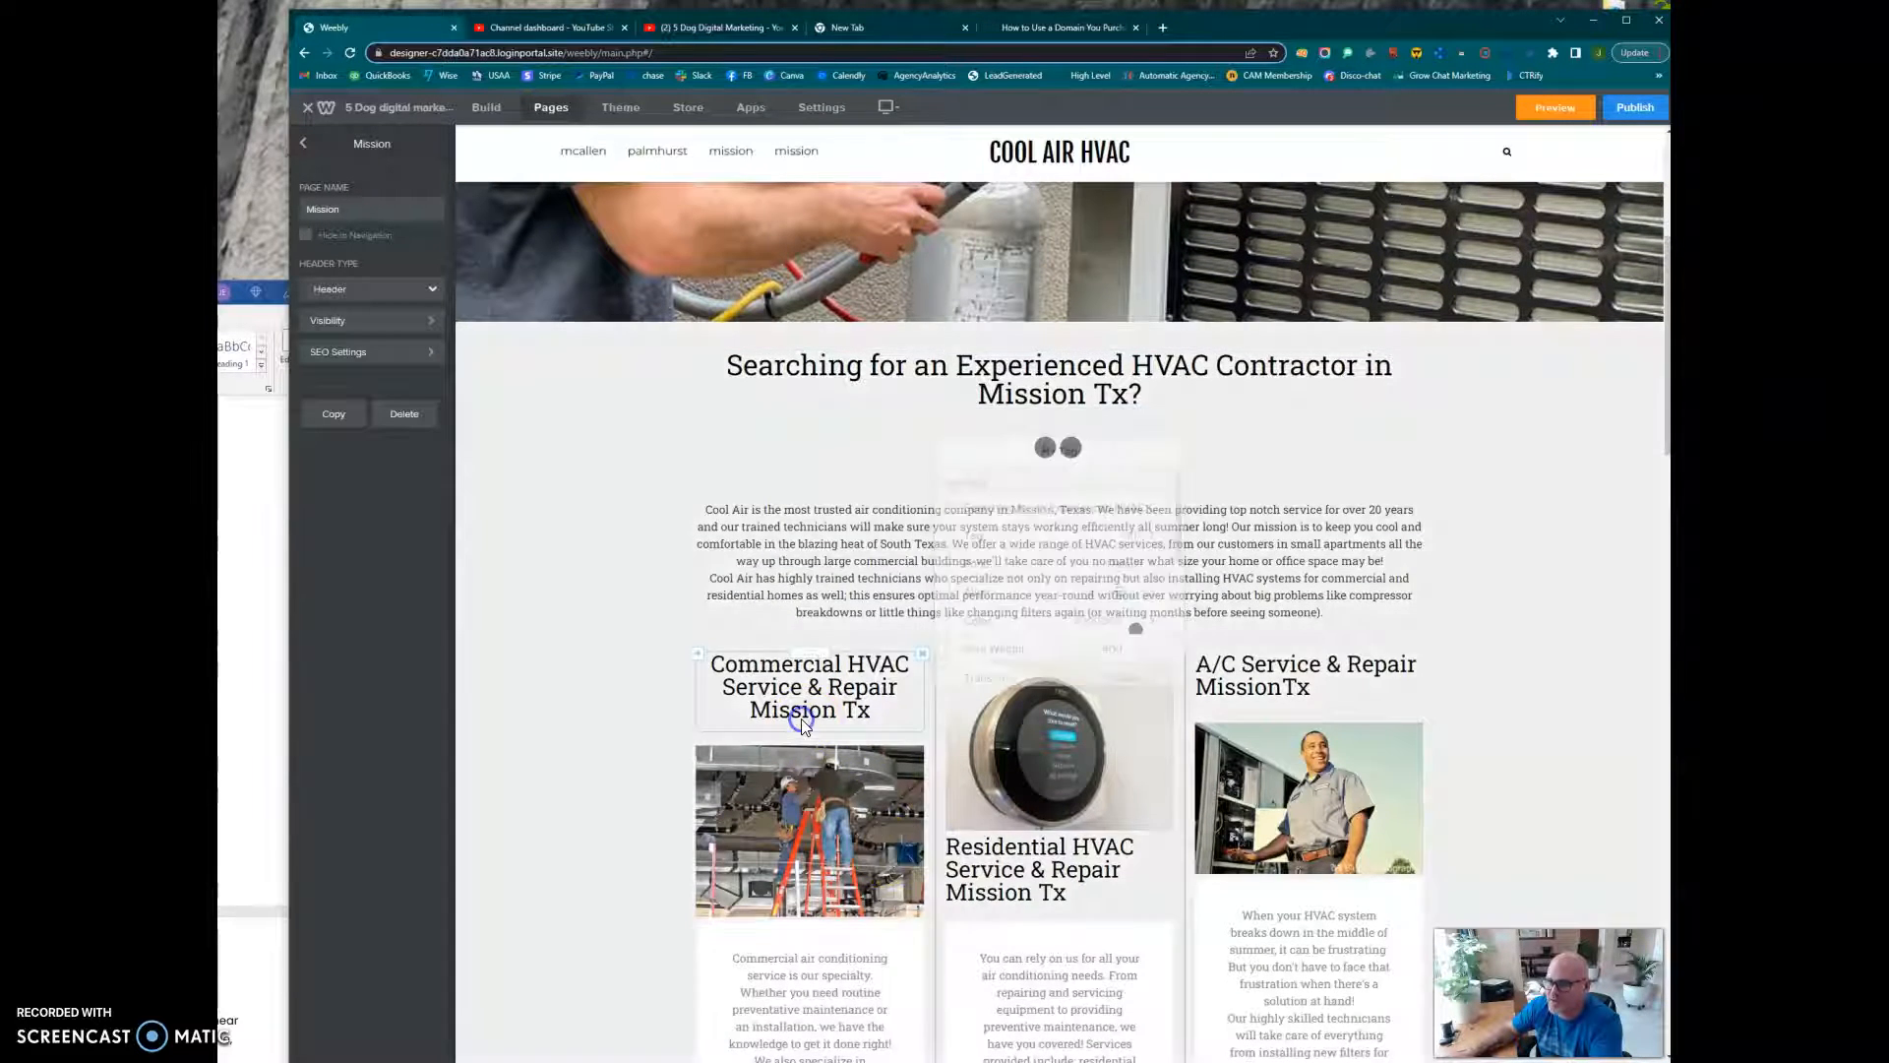
click(1243, 693)
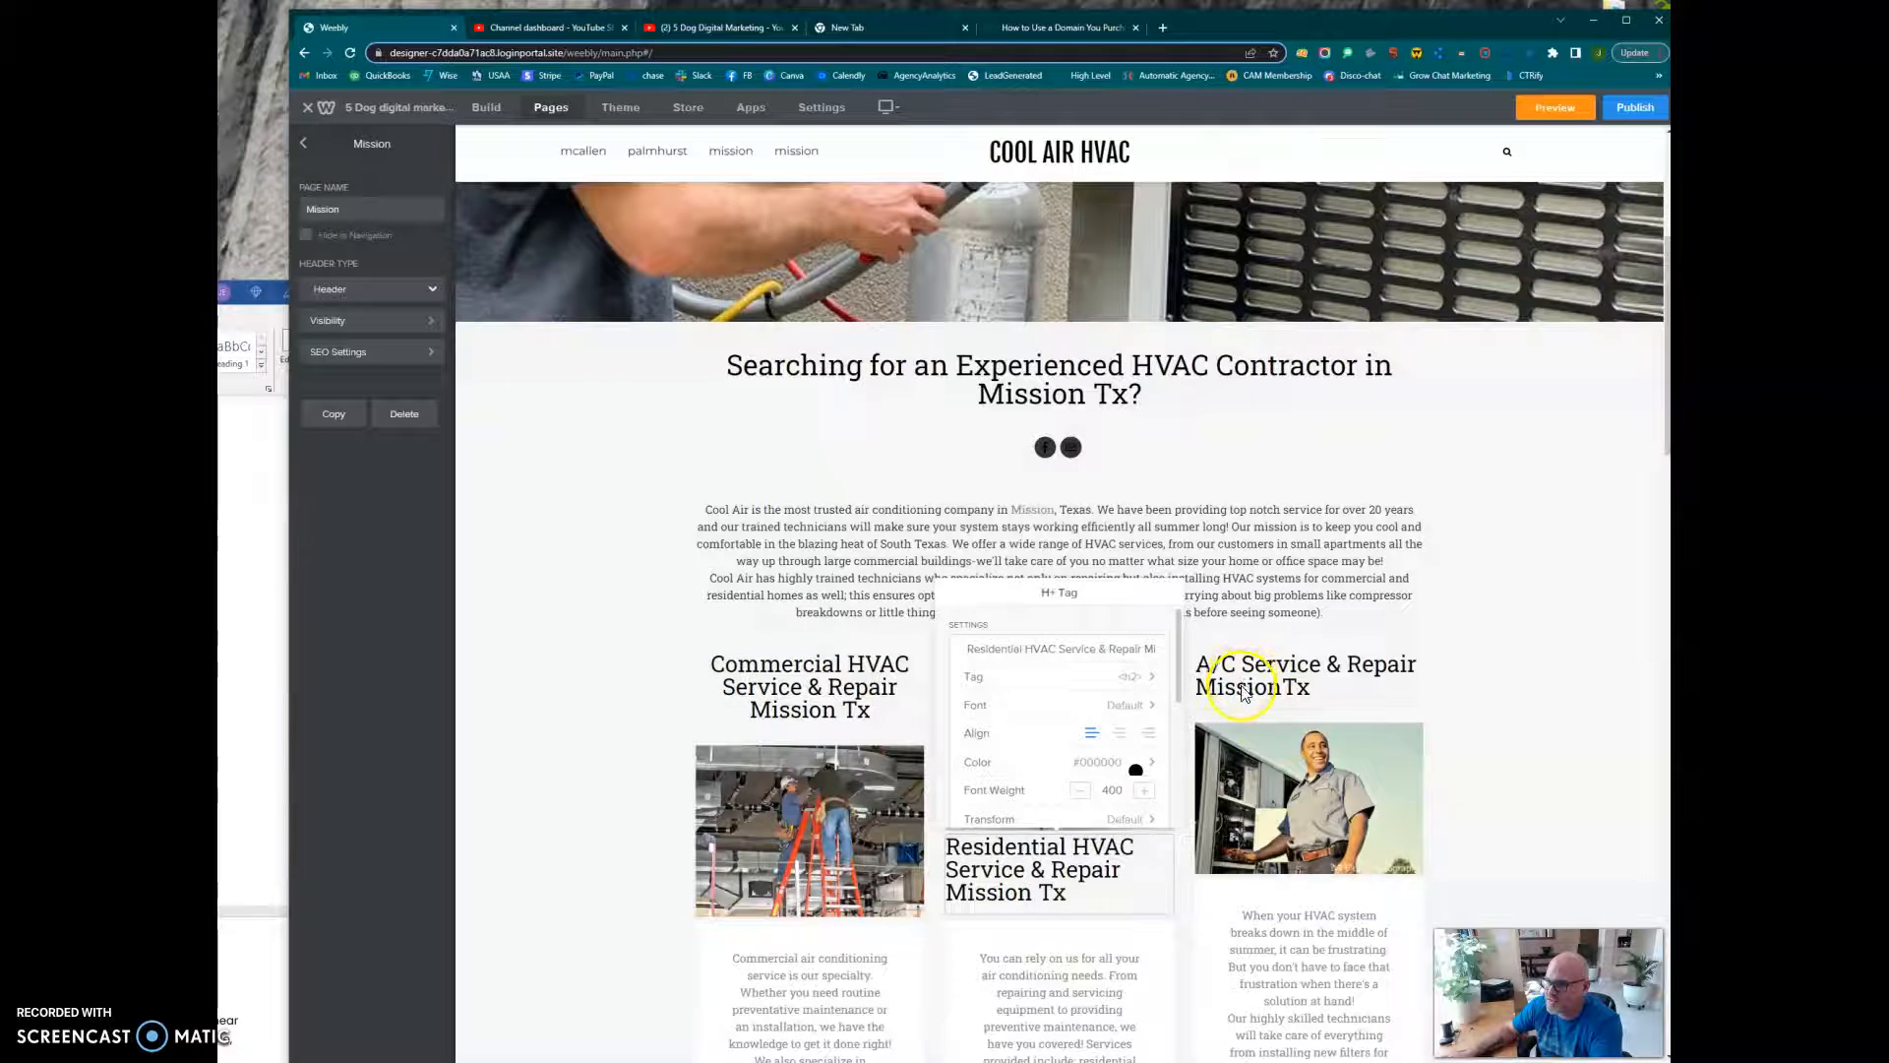
scroll(1243, 693, down, 10)
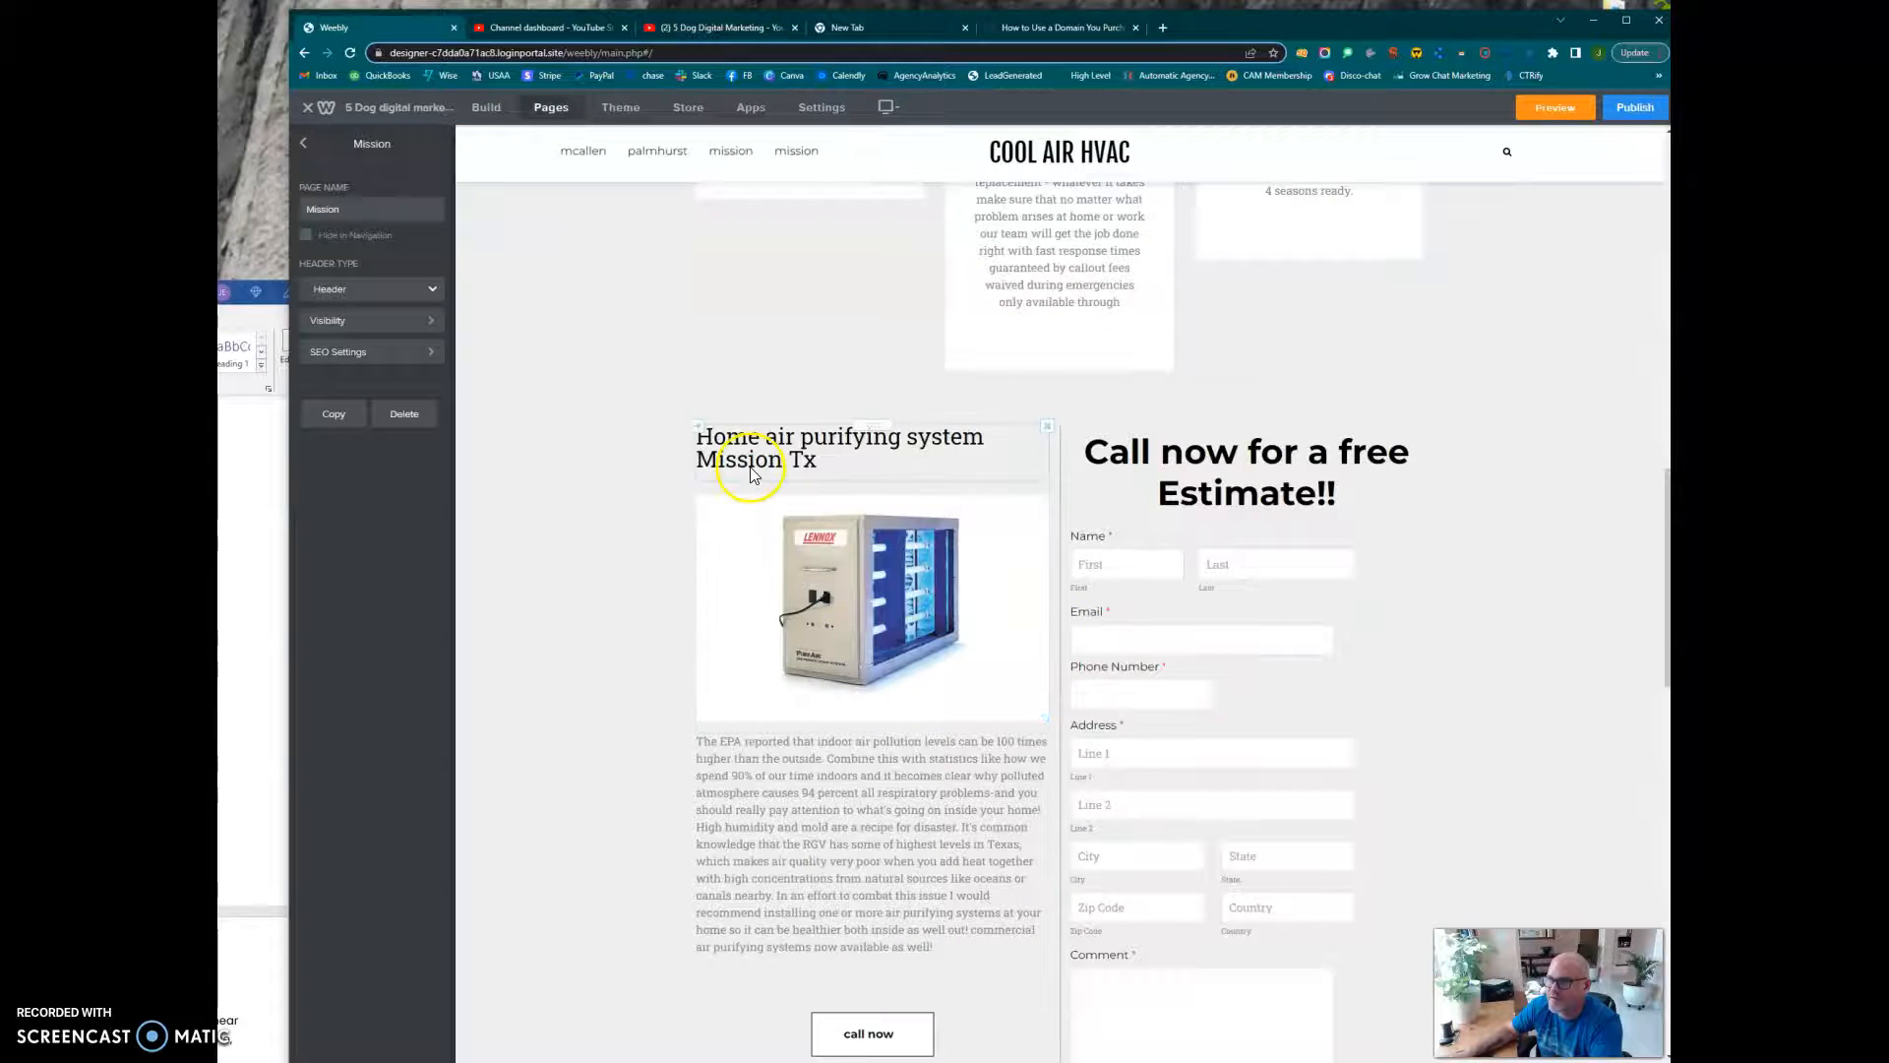
scroll(937, 755, down, 2)
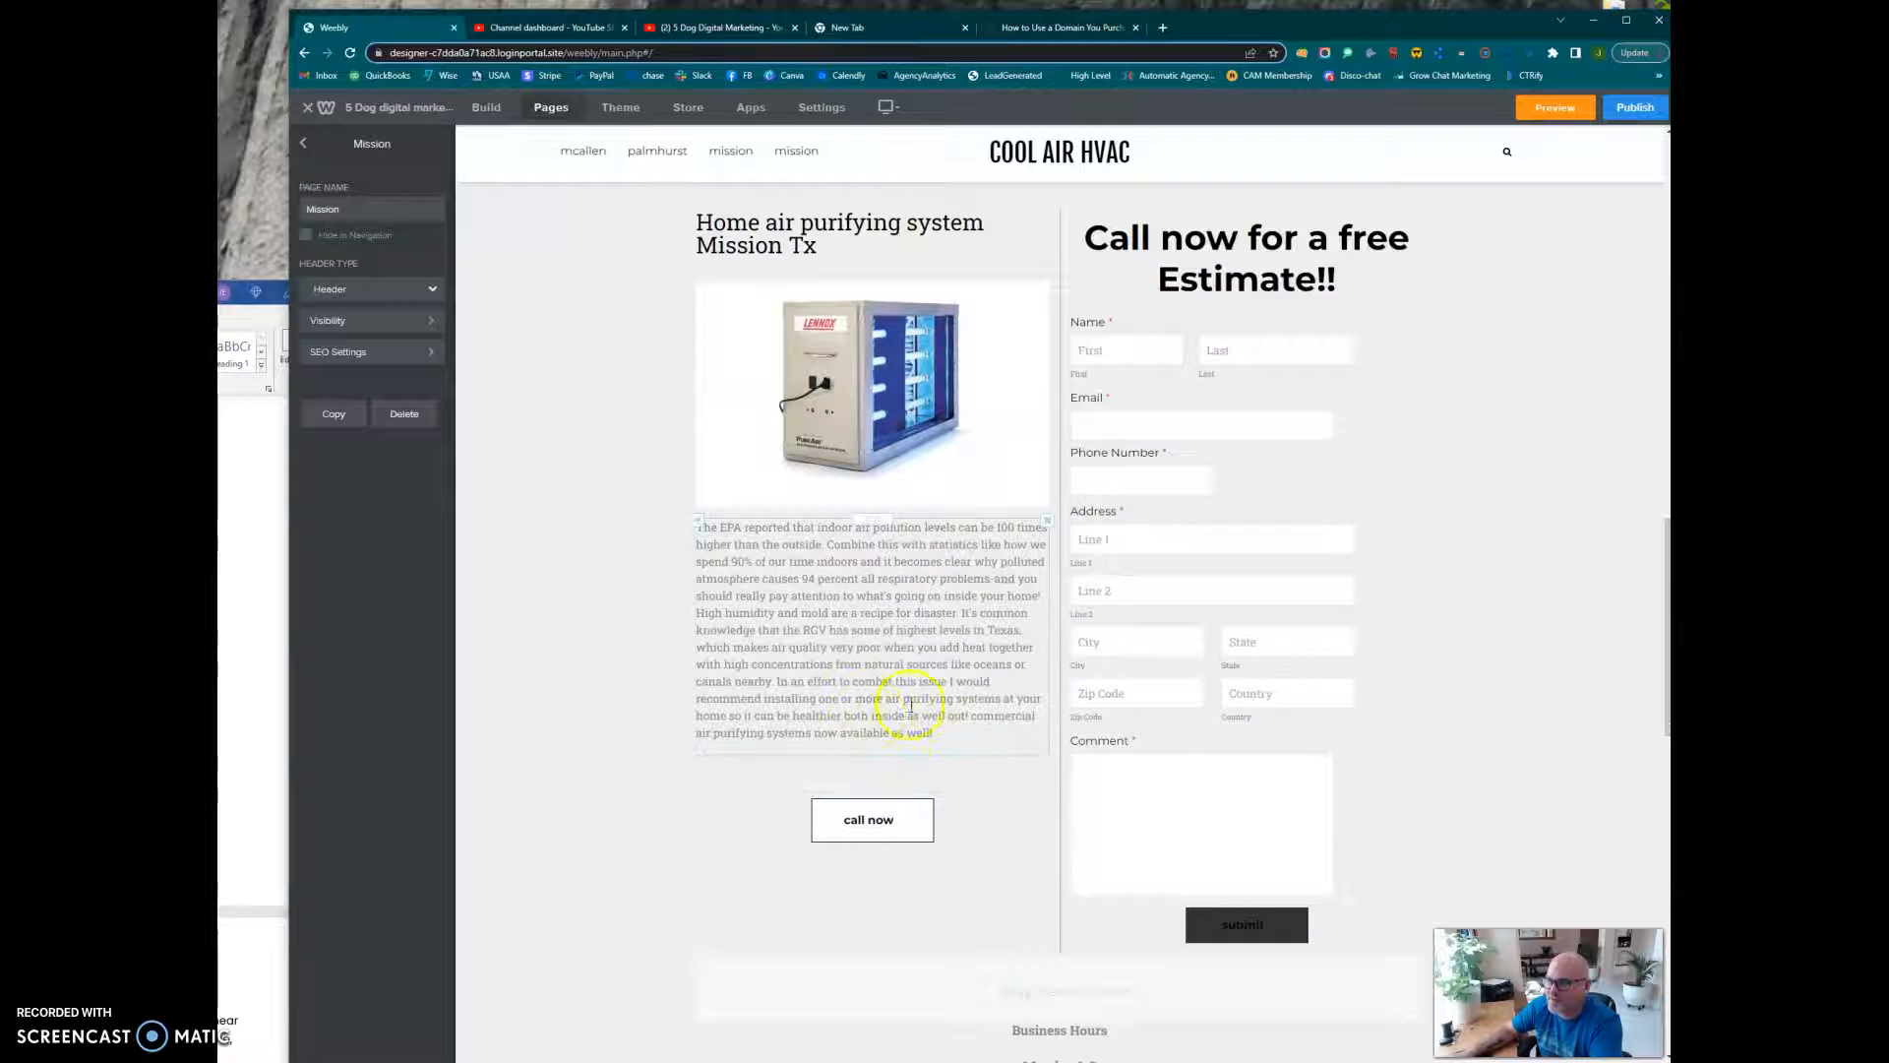
Inspect the page link on the word Mission in the service-area city list below the map.
scroll(965, 750, down, 9)
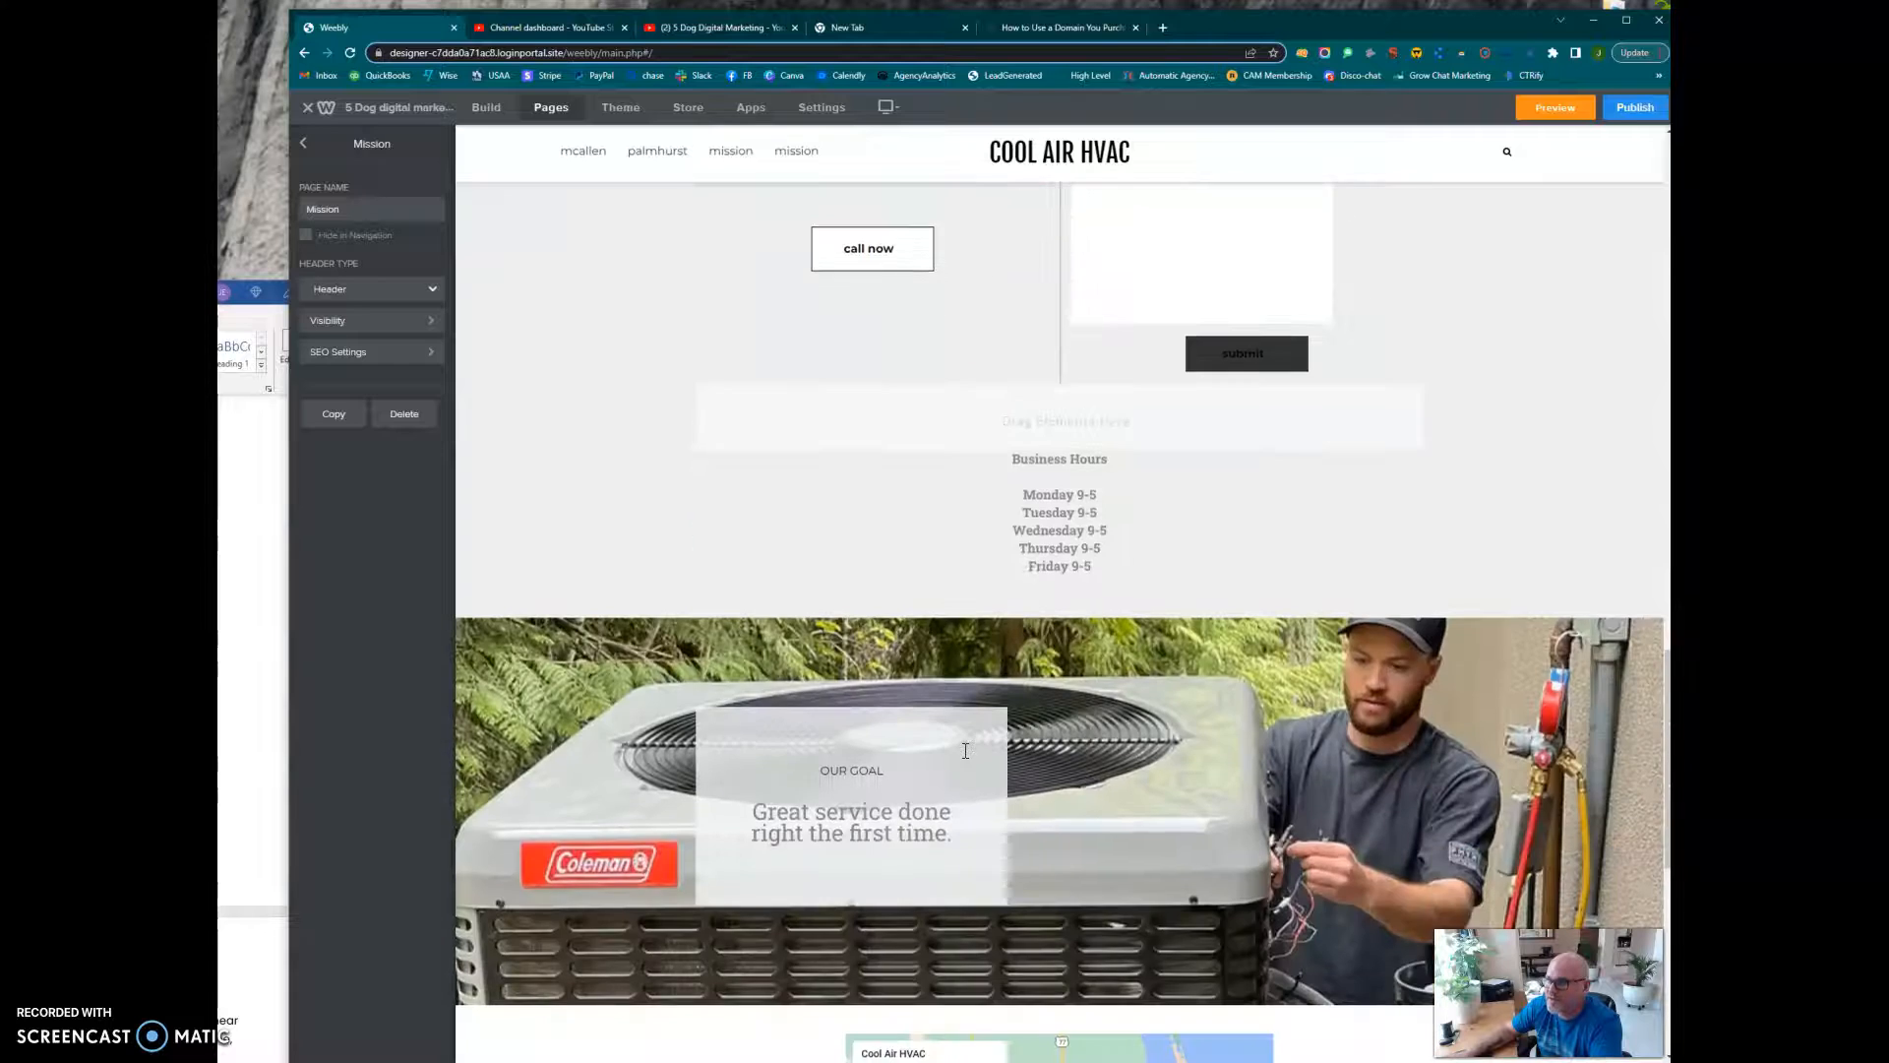
scroll(965, 751, down, 4)
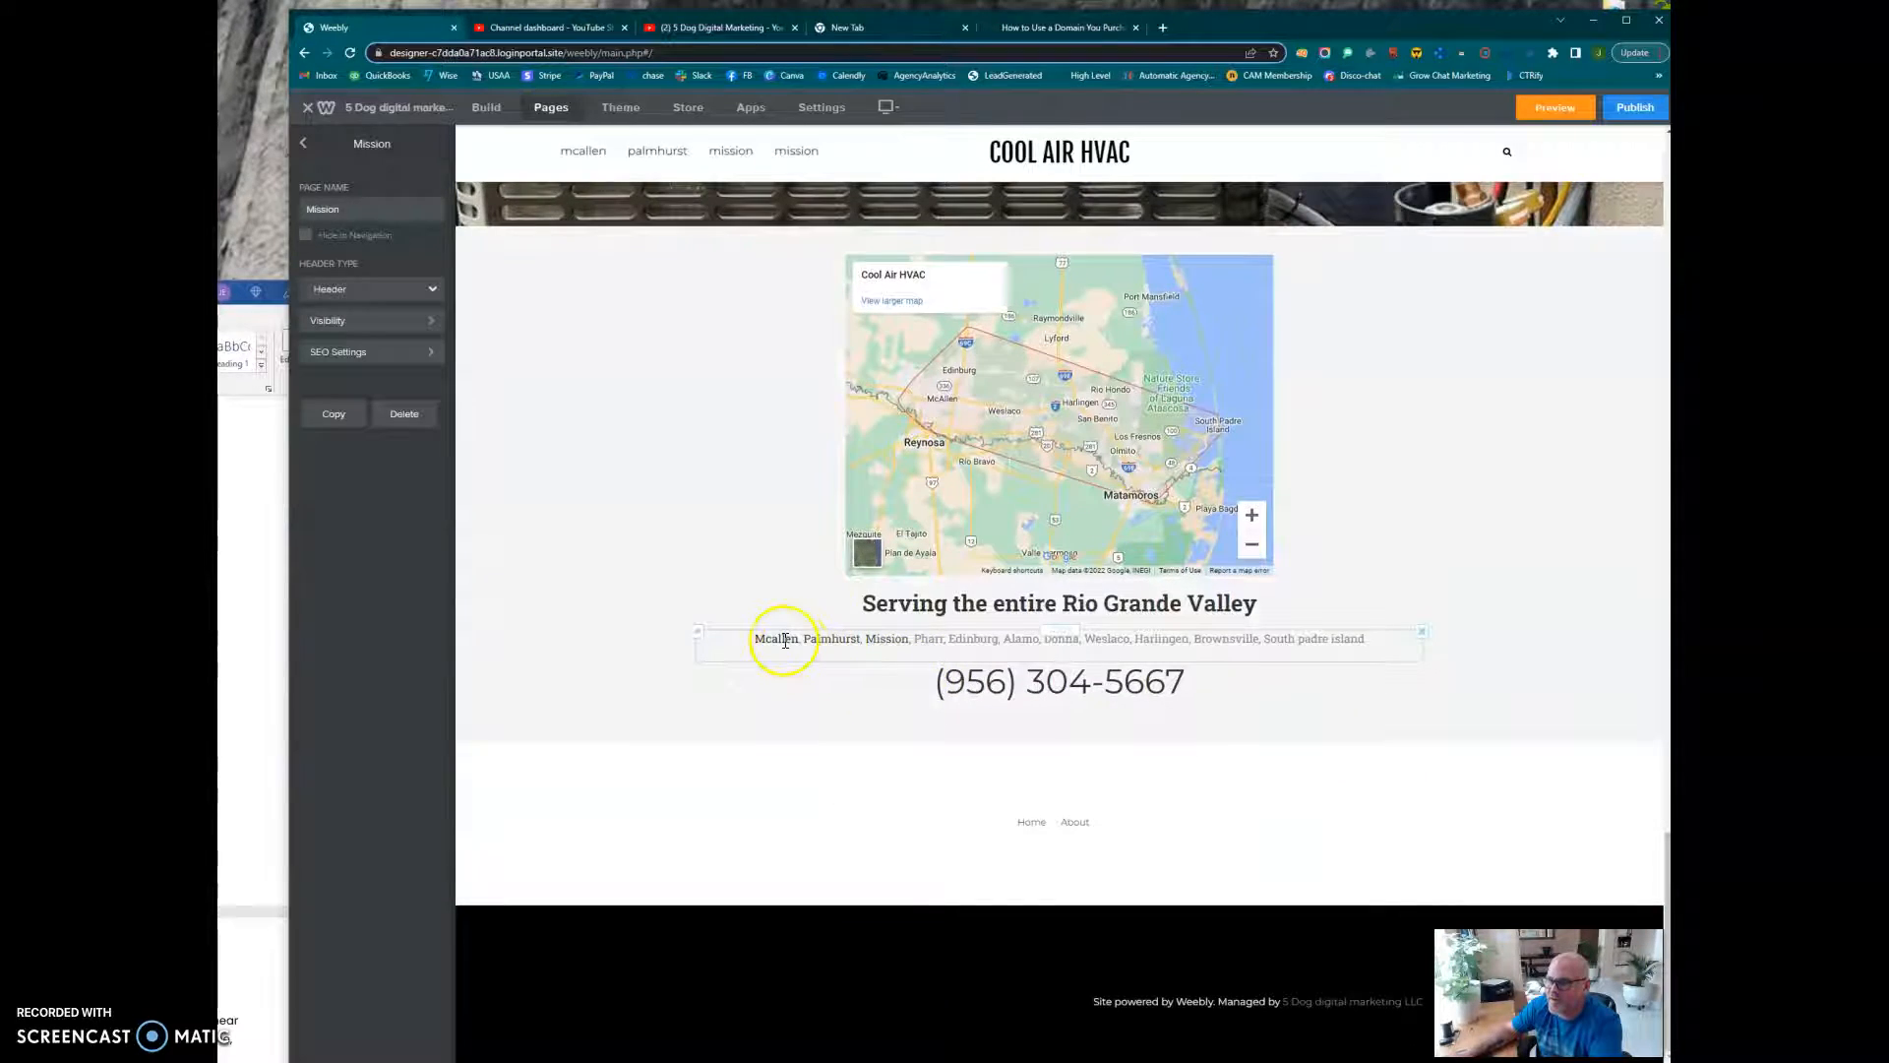
click(886, 640)
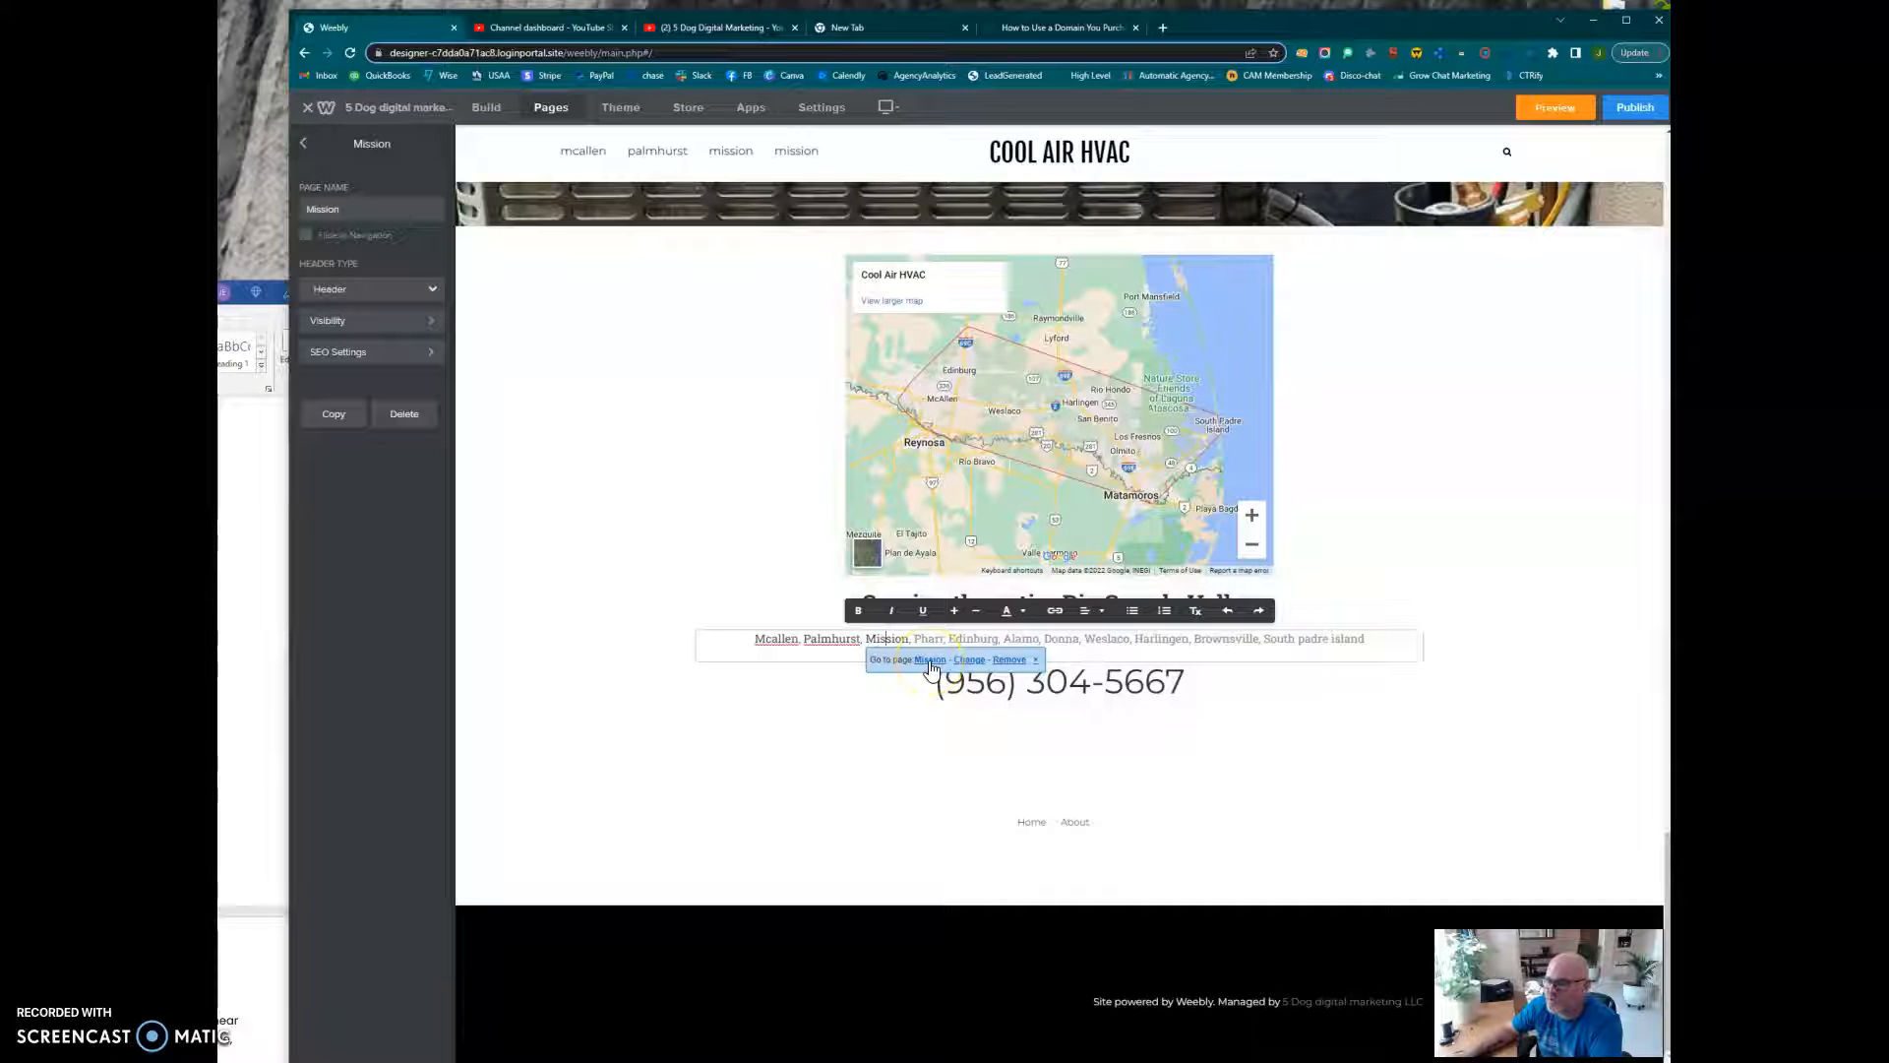
click(1309, 641)
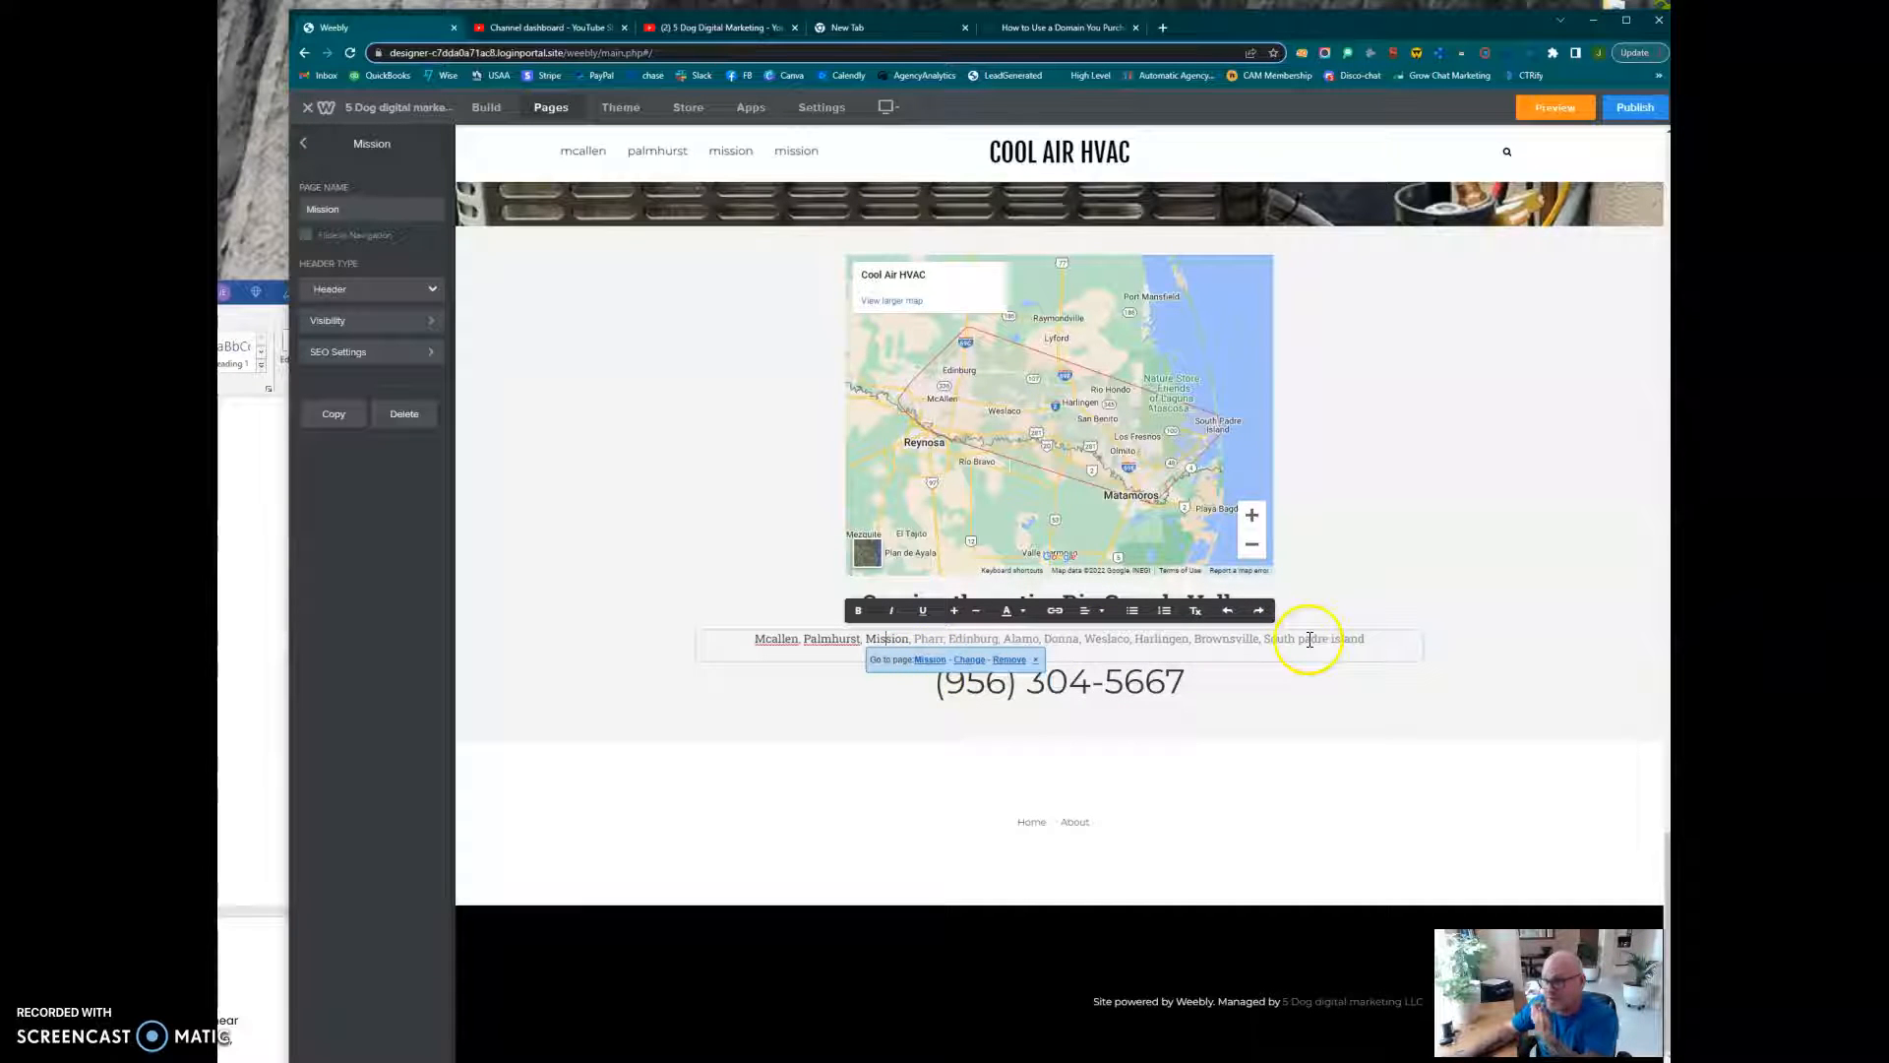
click(887, 640)
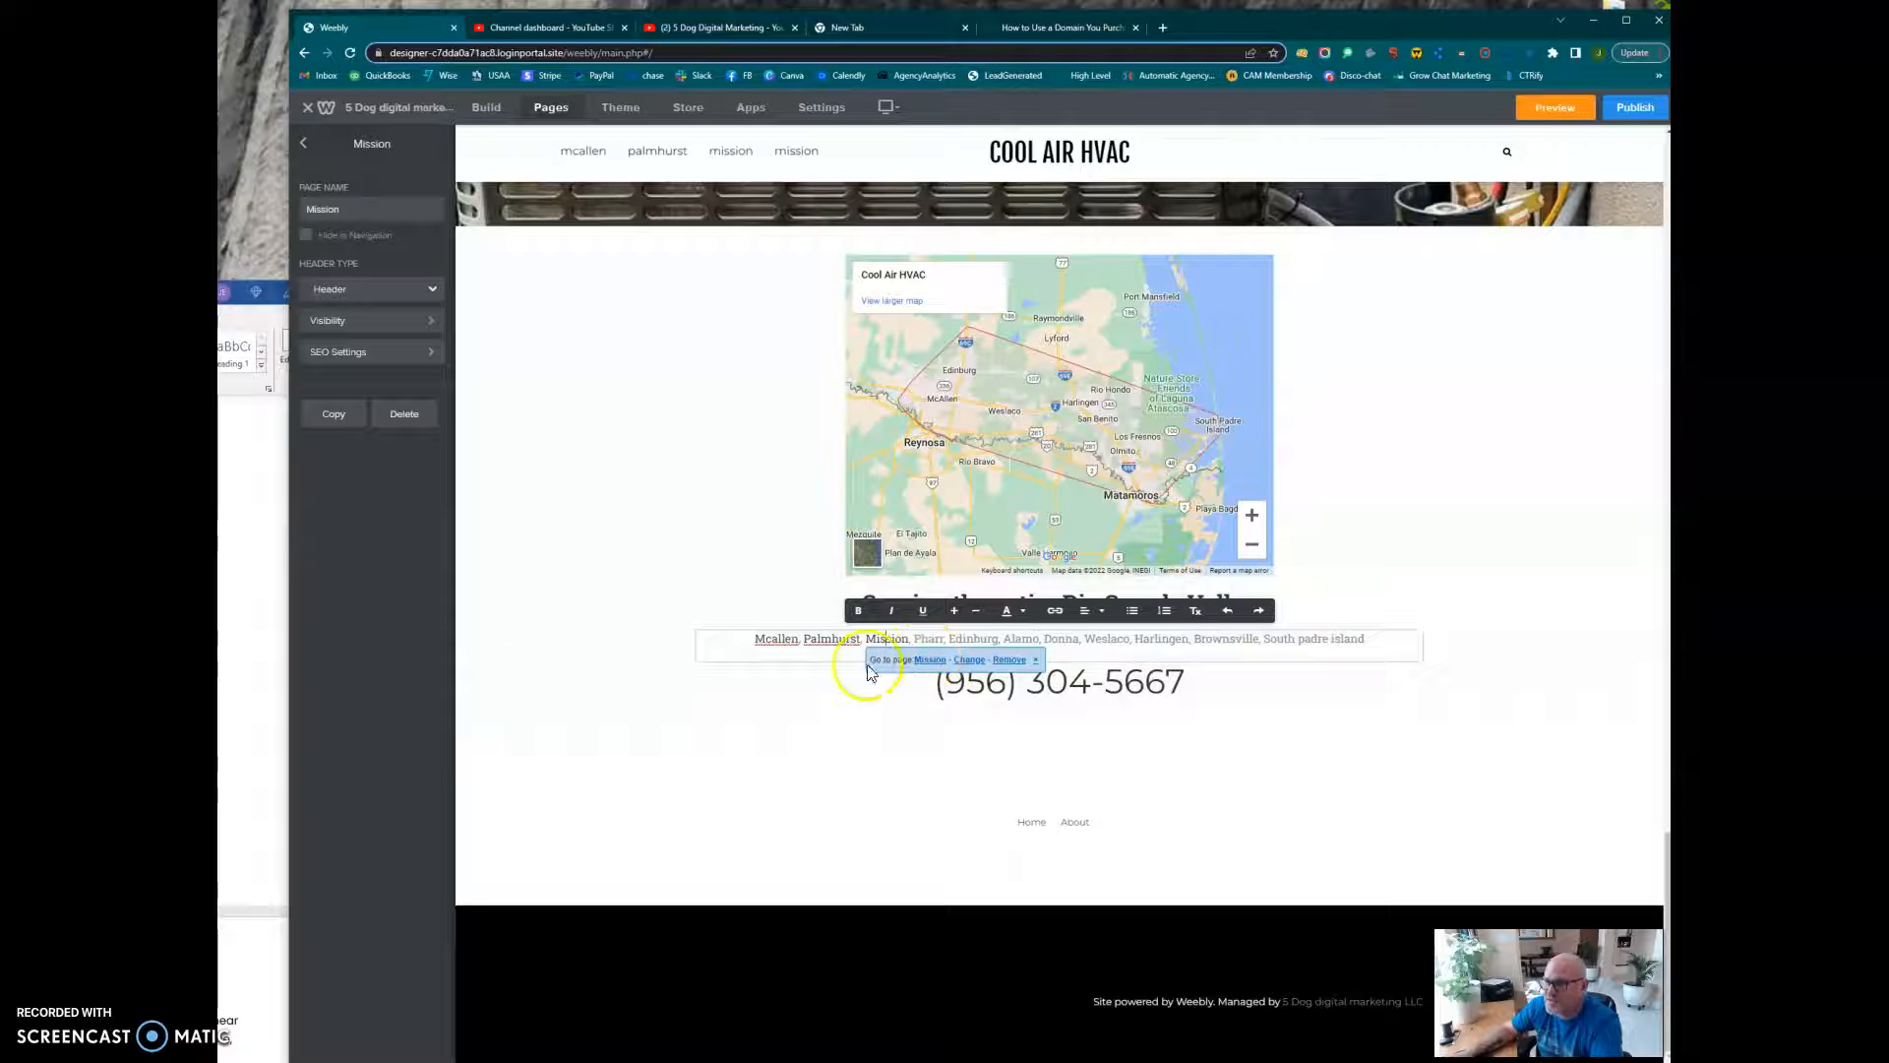
Review the city name in the Mission page's main title and in the service headings below it.
scroll(785, 472, up, 6)
scroll(789, 506, up, 15)
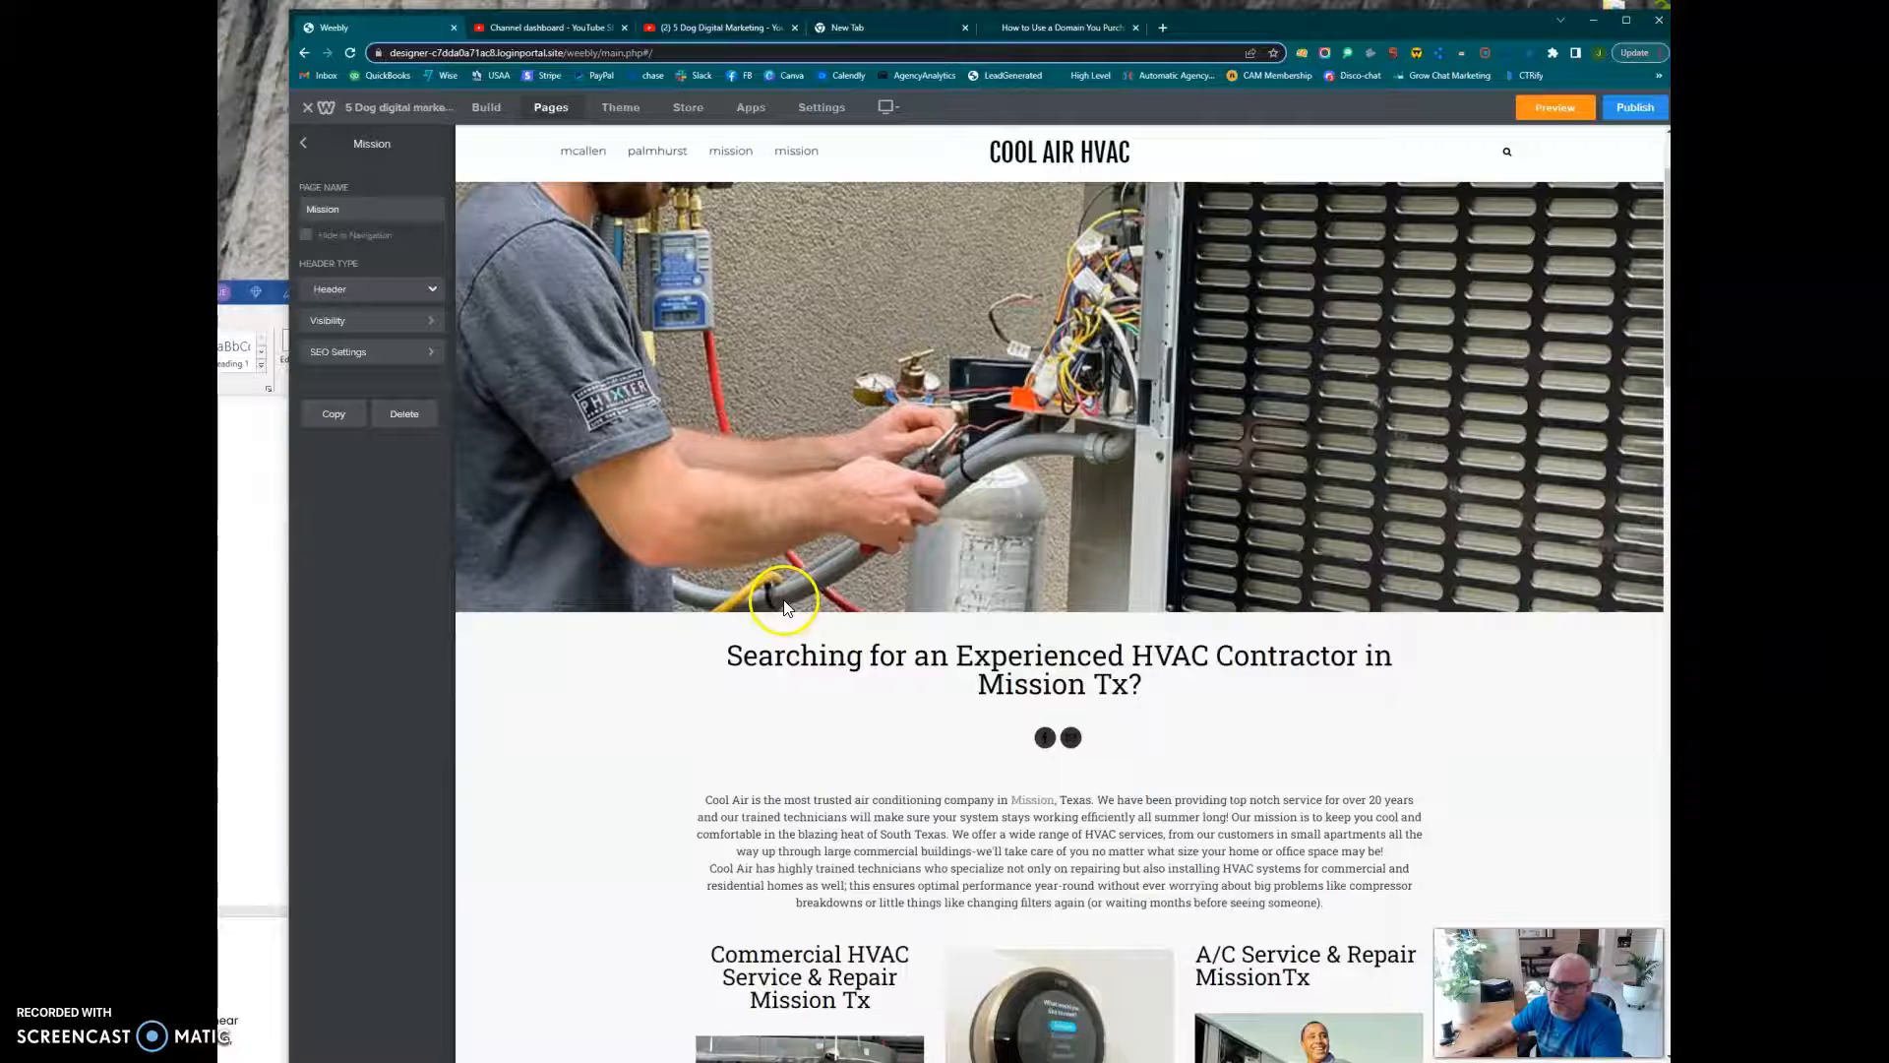
scroll(788, 605, down, 3)
click(730, 368)
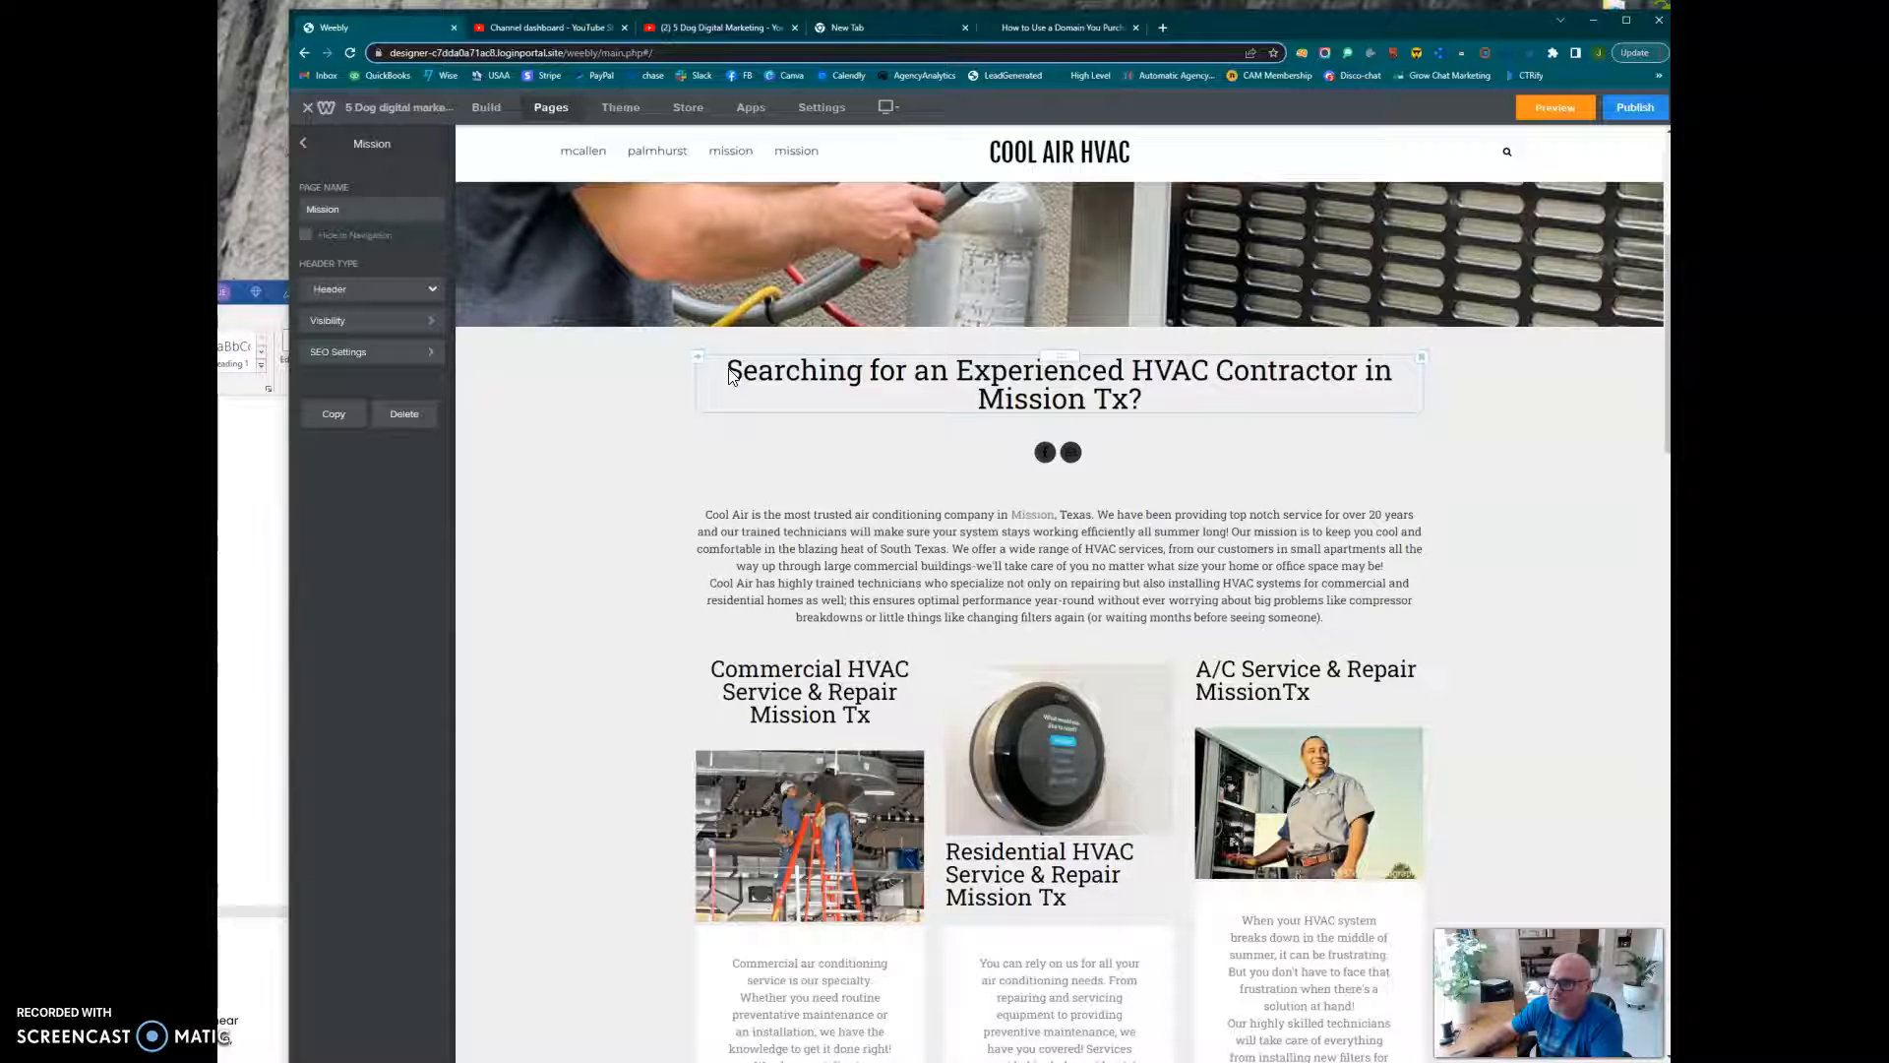
scroll(1005, 689, down, 2)
click(1006, 707)
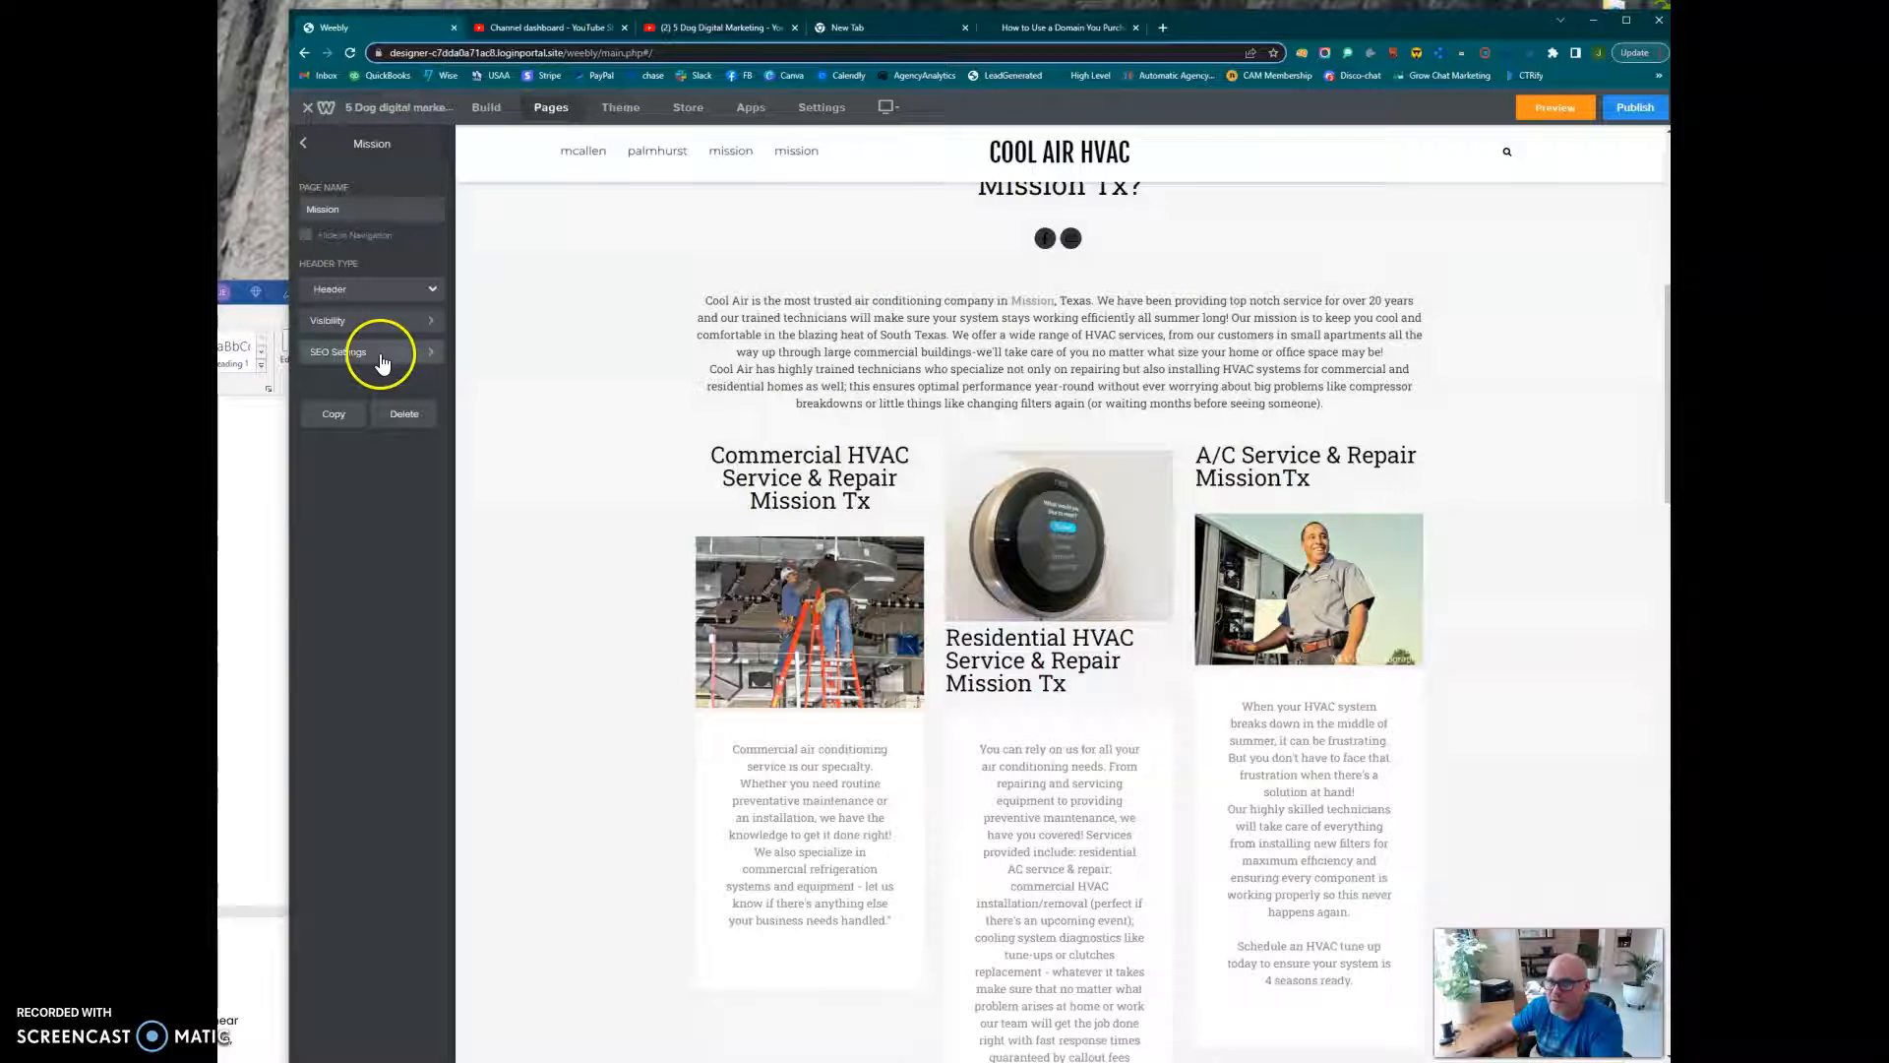
Open the second Mission page from the site's page list and select the word Pharr in its service-area city list.
click(303, 144)
click(358, 283)
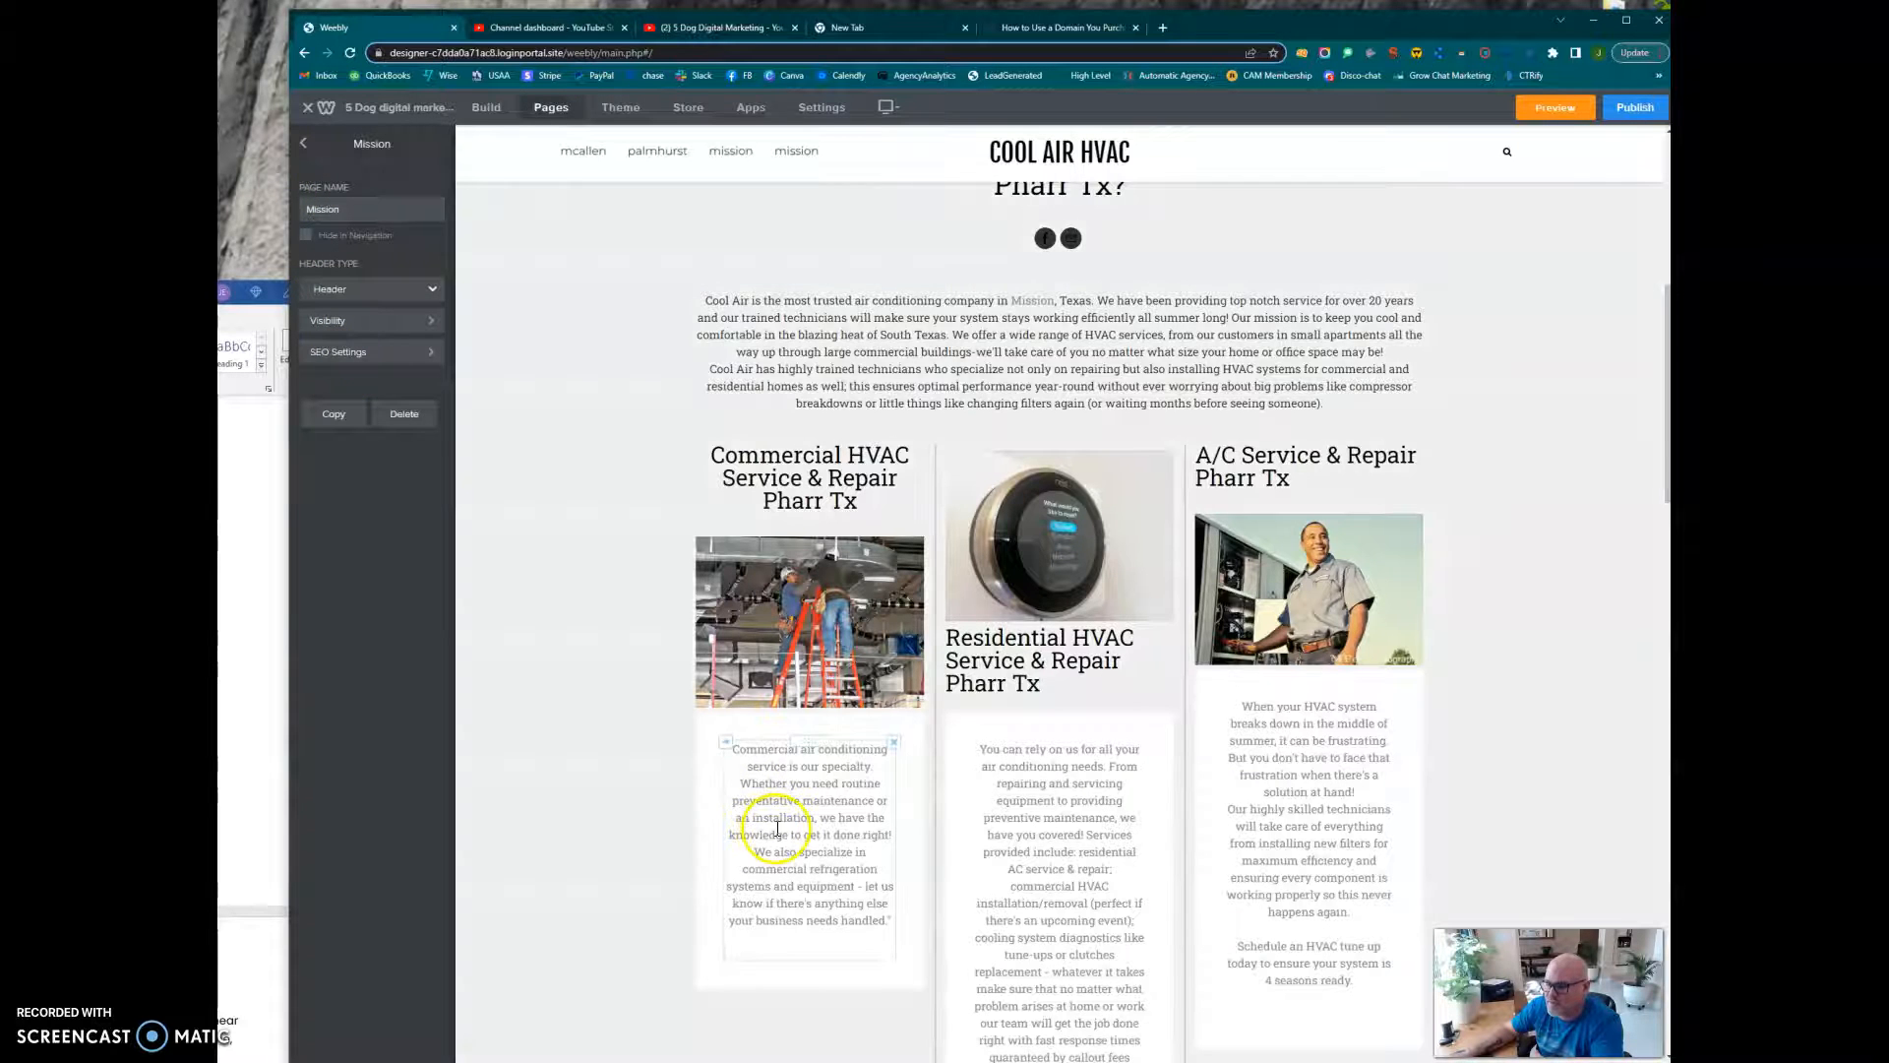
scroll(777, 830, down, 15)
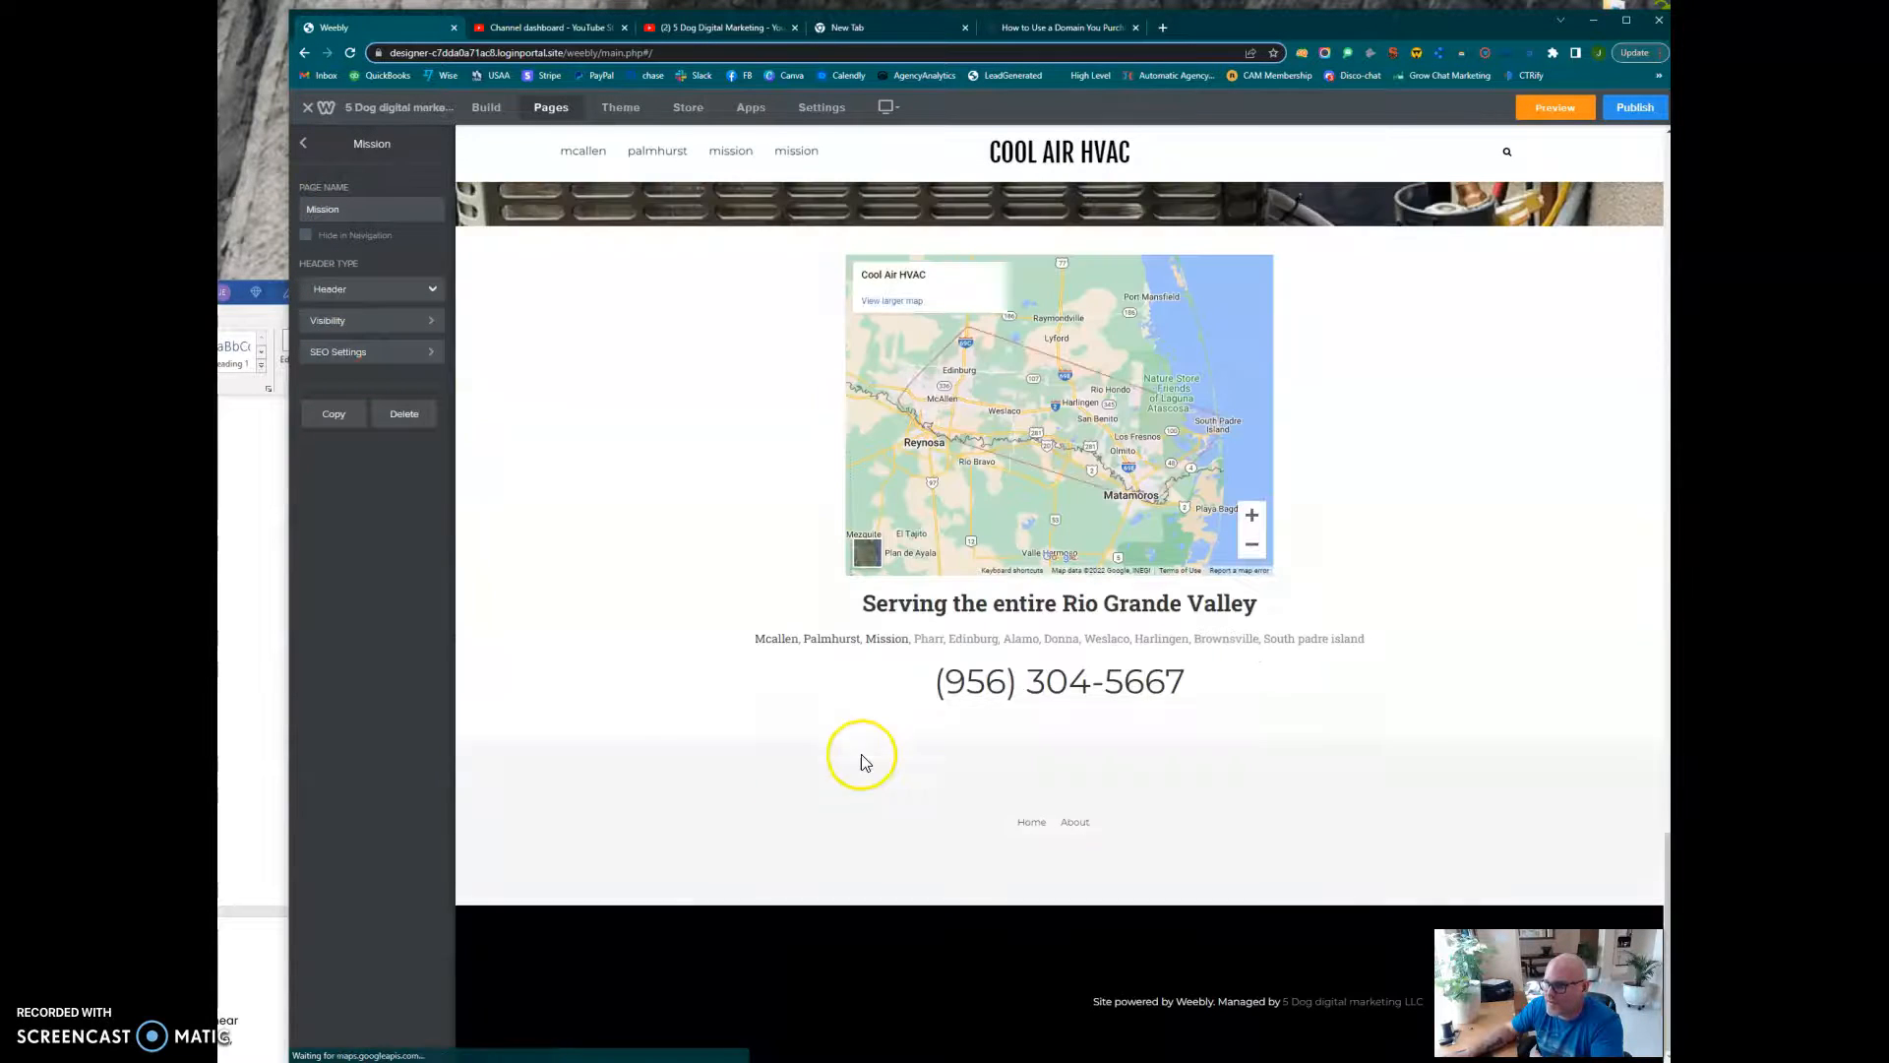
double_click(930, 638)
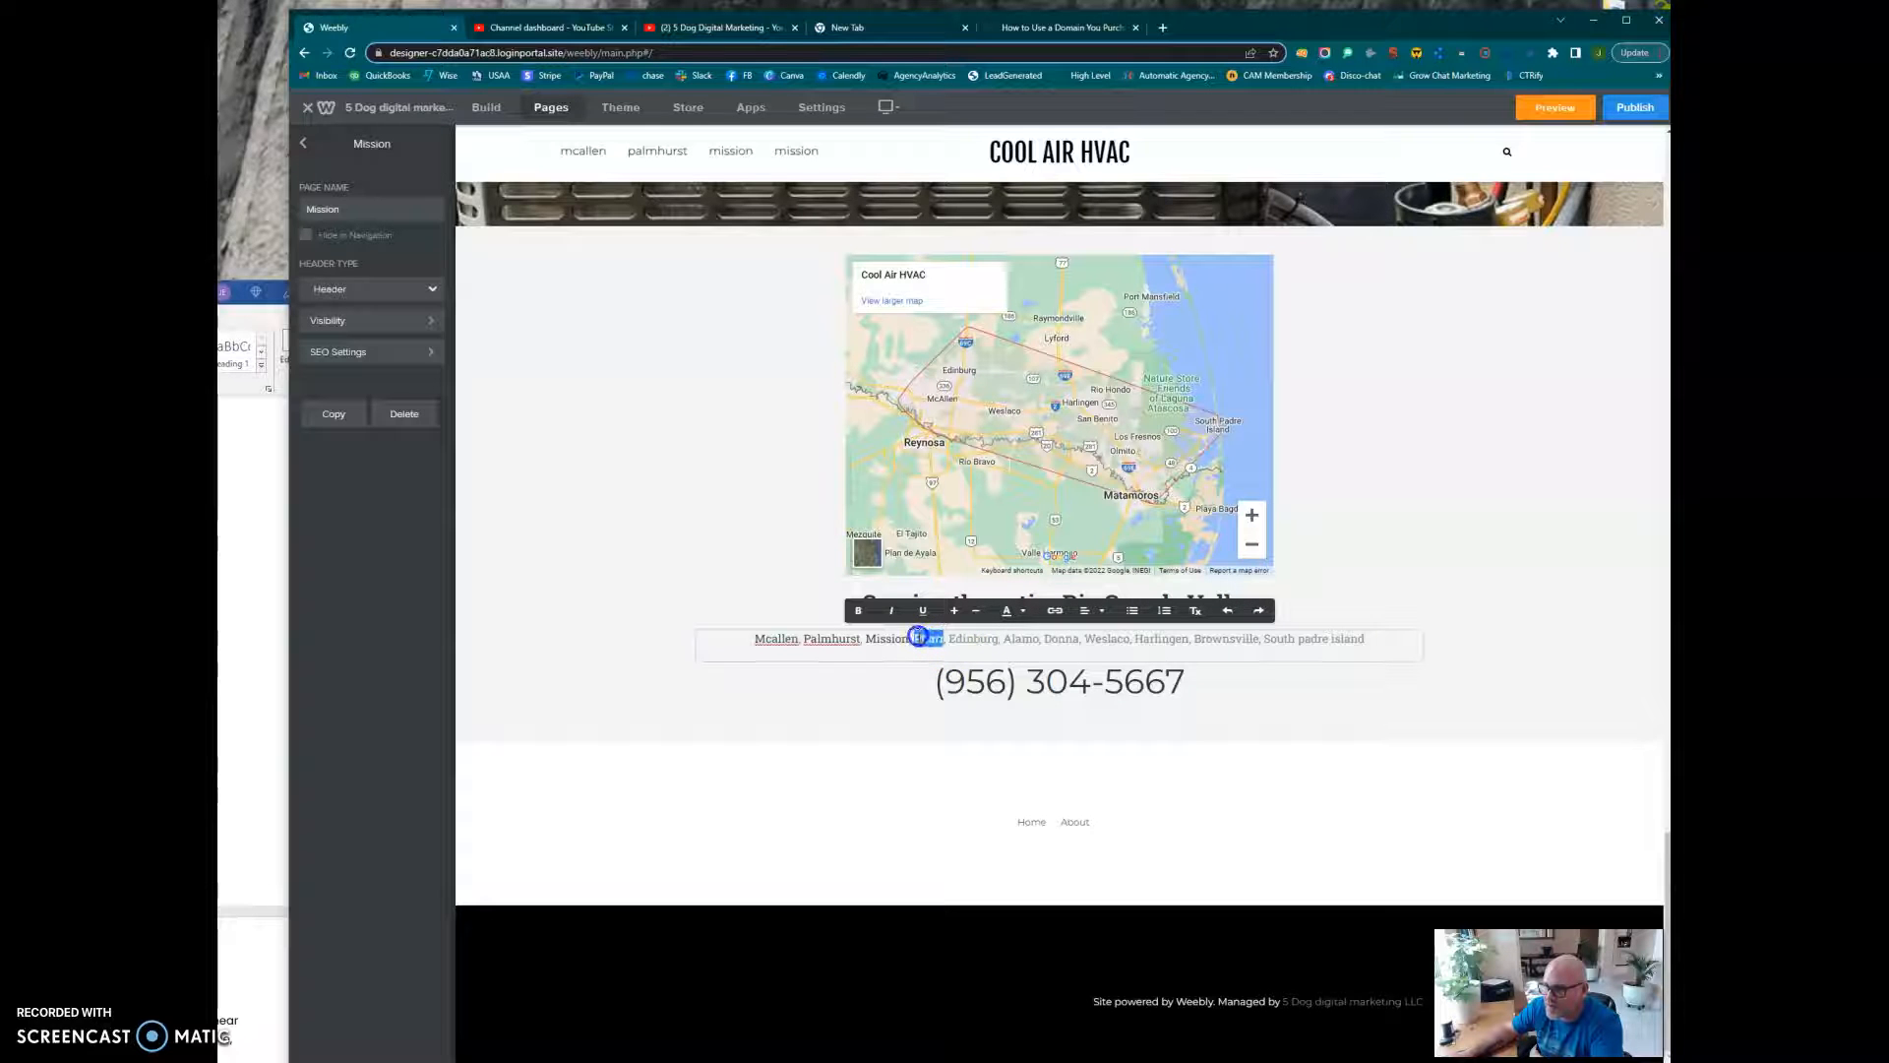
right_click(922, 635)
click(951, 679)
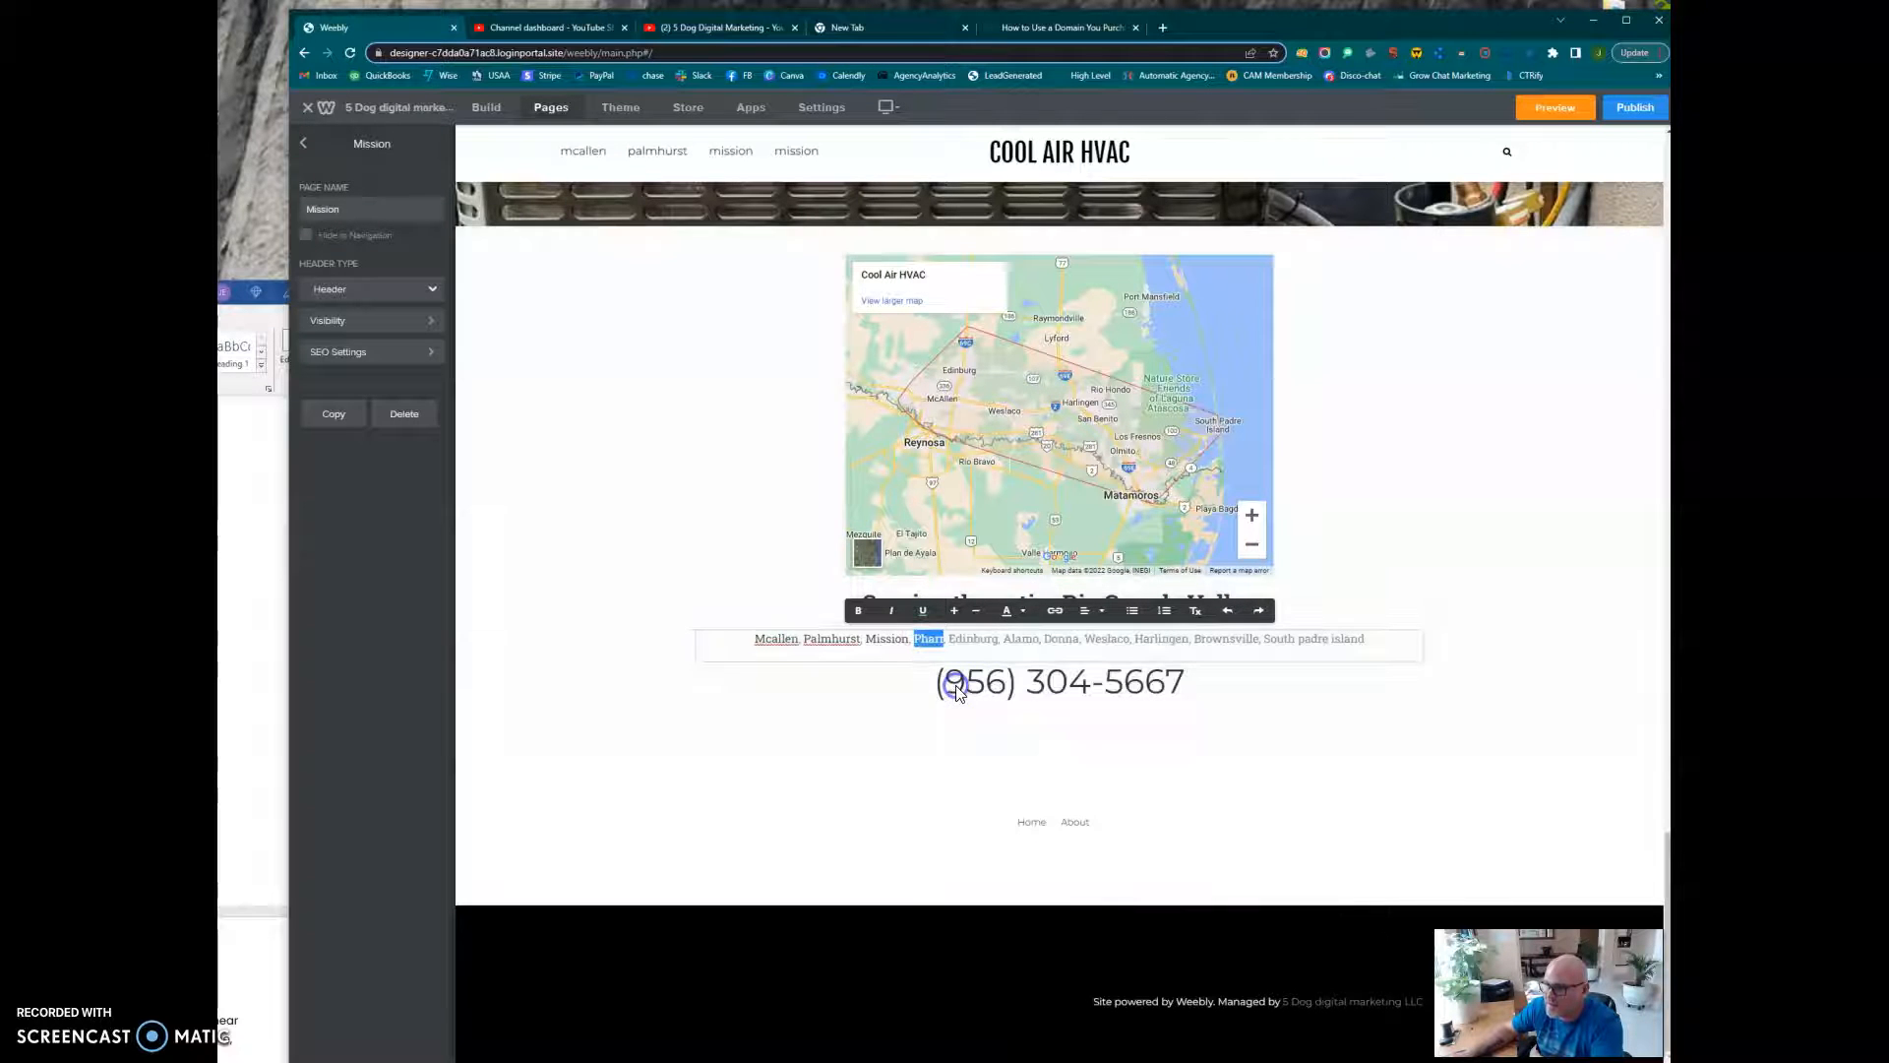
Open this page's SEO settings and read the page title through to its end.
click(354, 354)
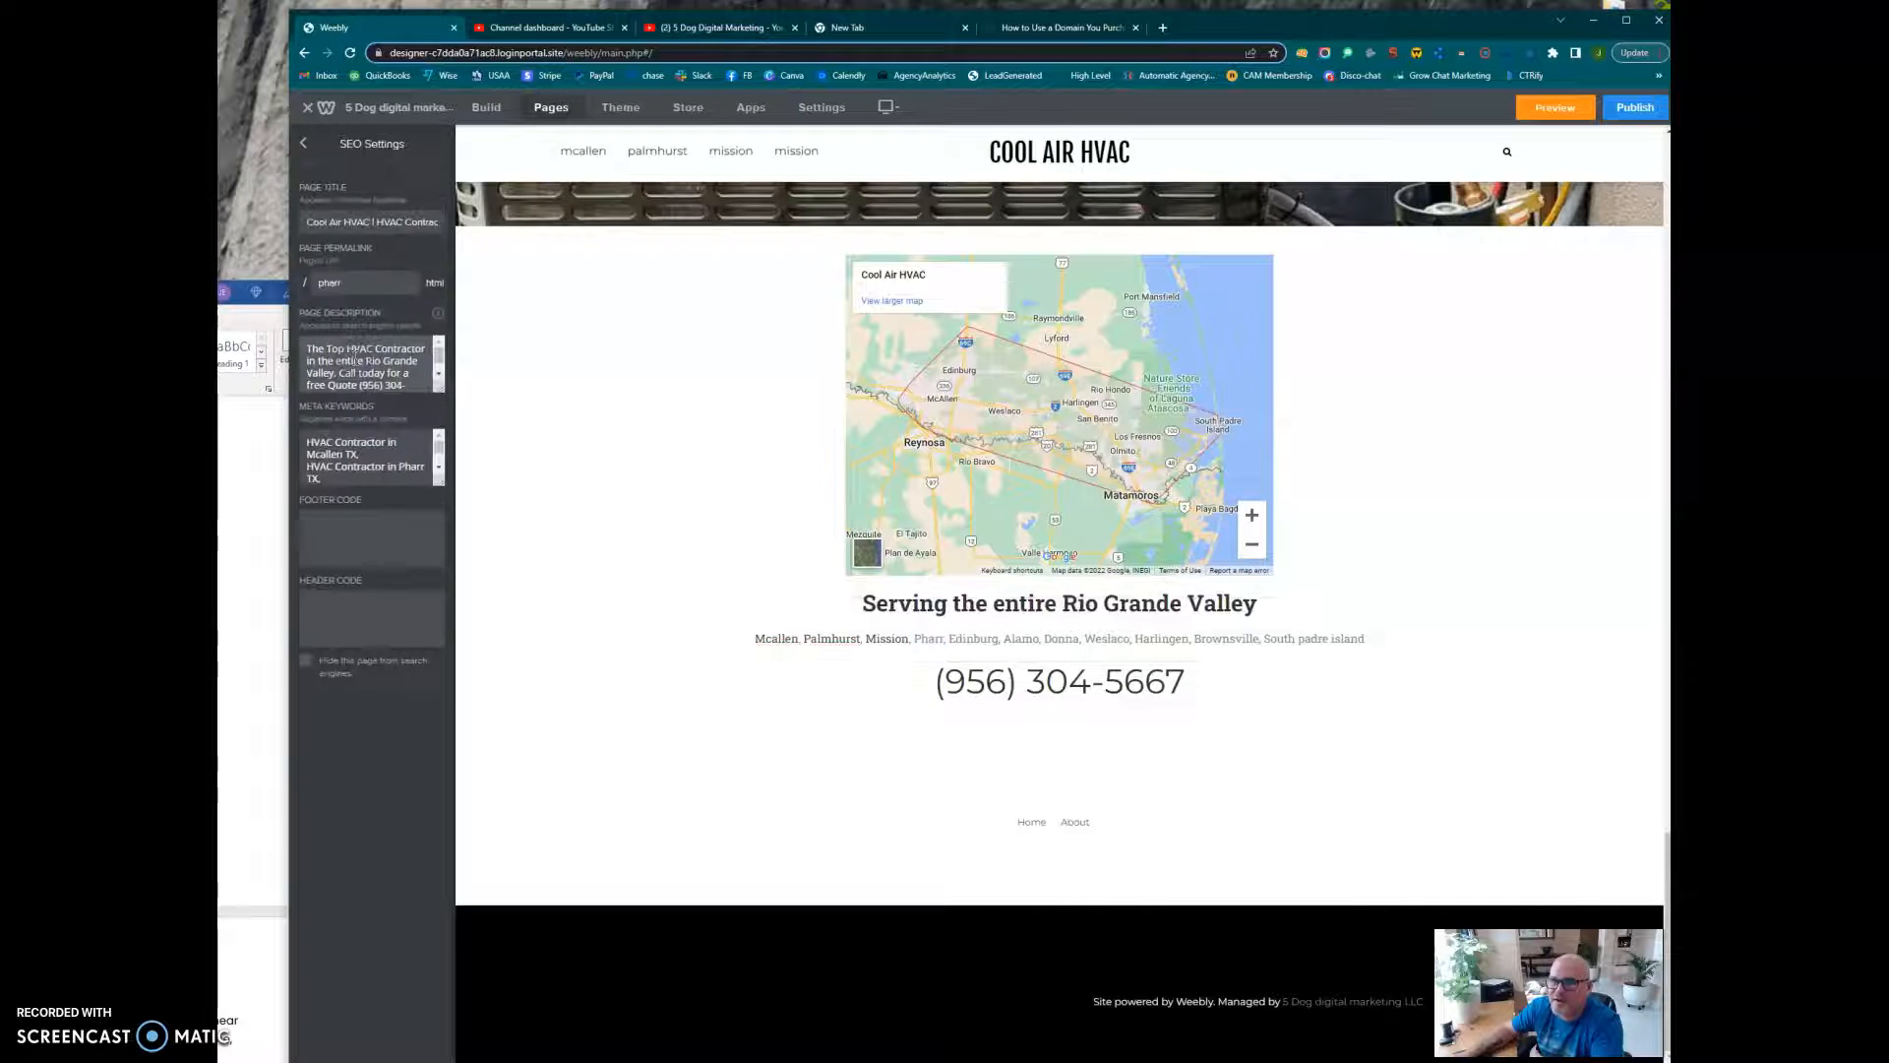
click(366, 214)
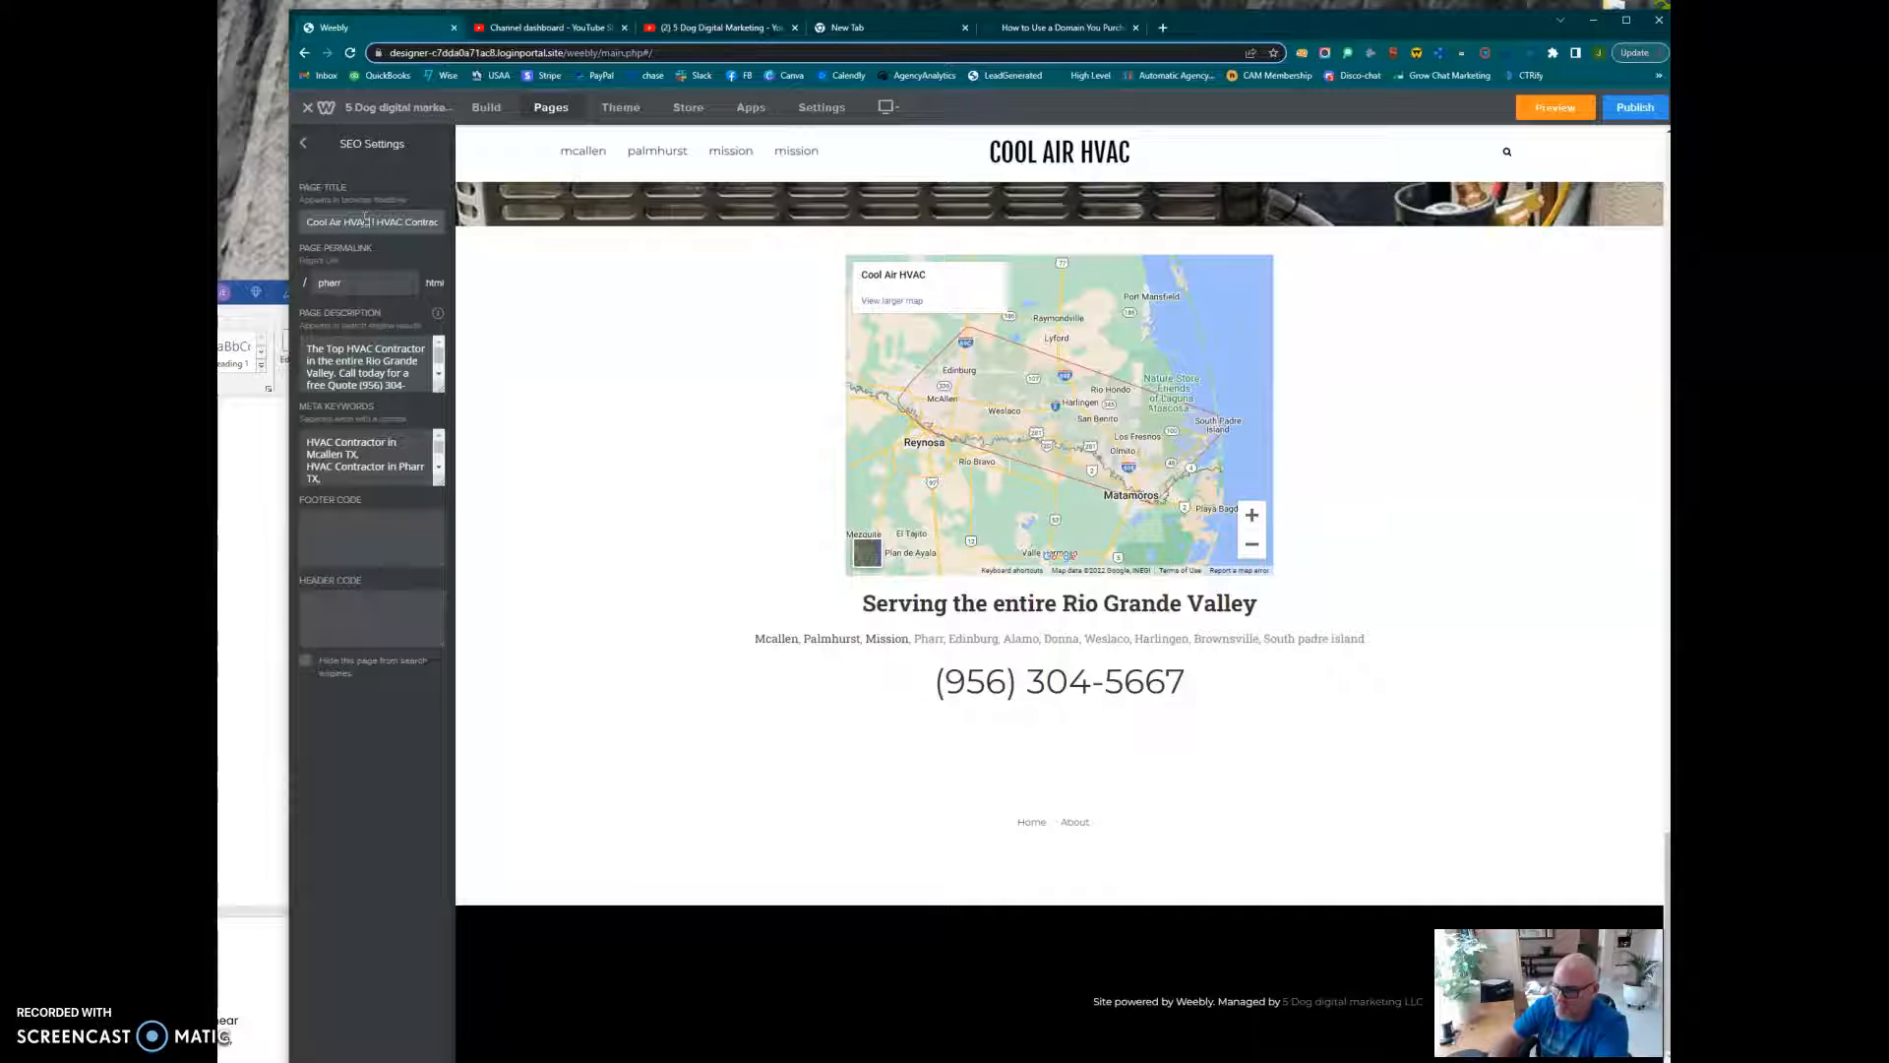
key(Right)
key(Right)
key(Right)
key(Right)
key(Right)
key(Right)
key(Right)
key(Right)
key(Right)
key(Right)
key(Right)
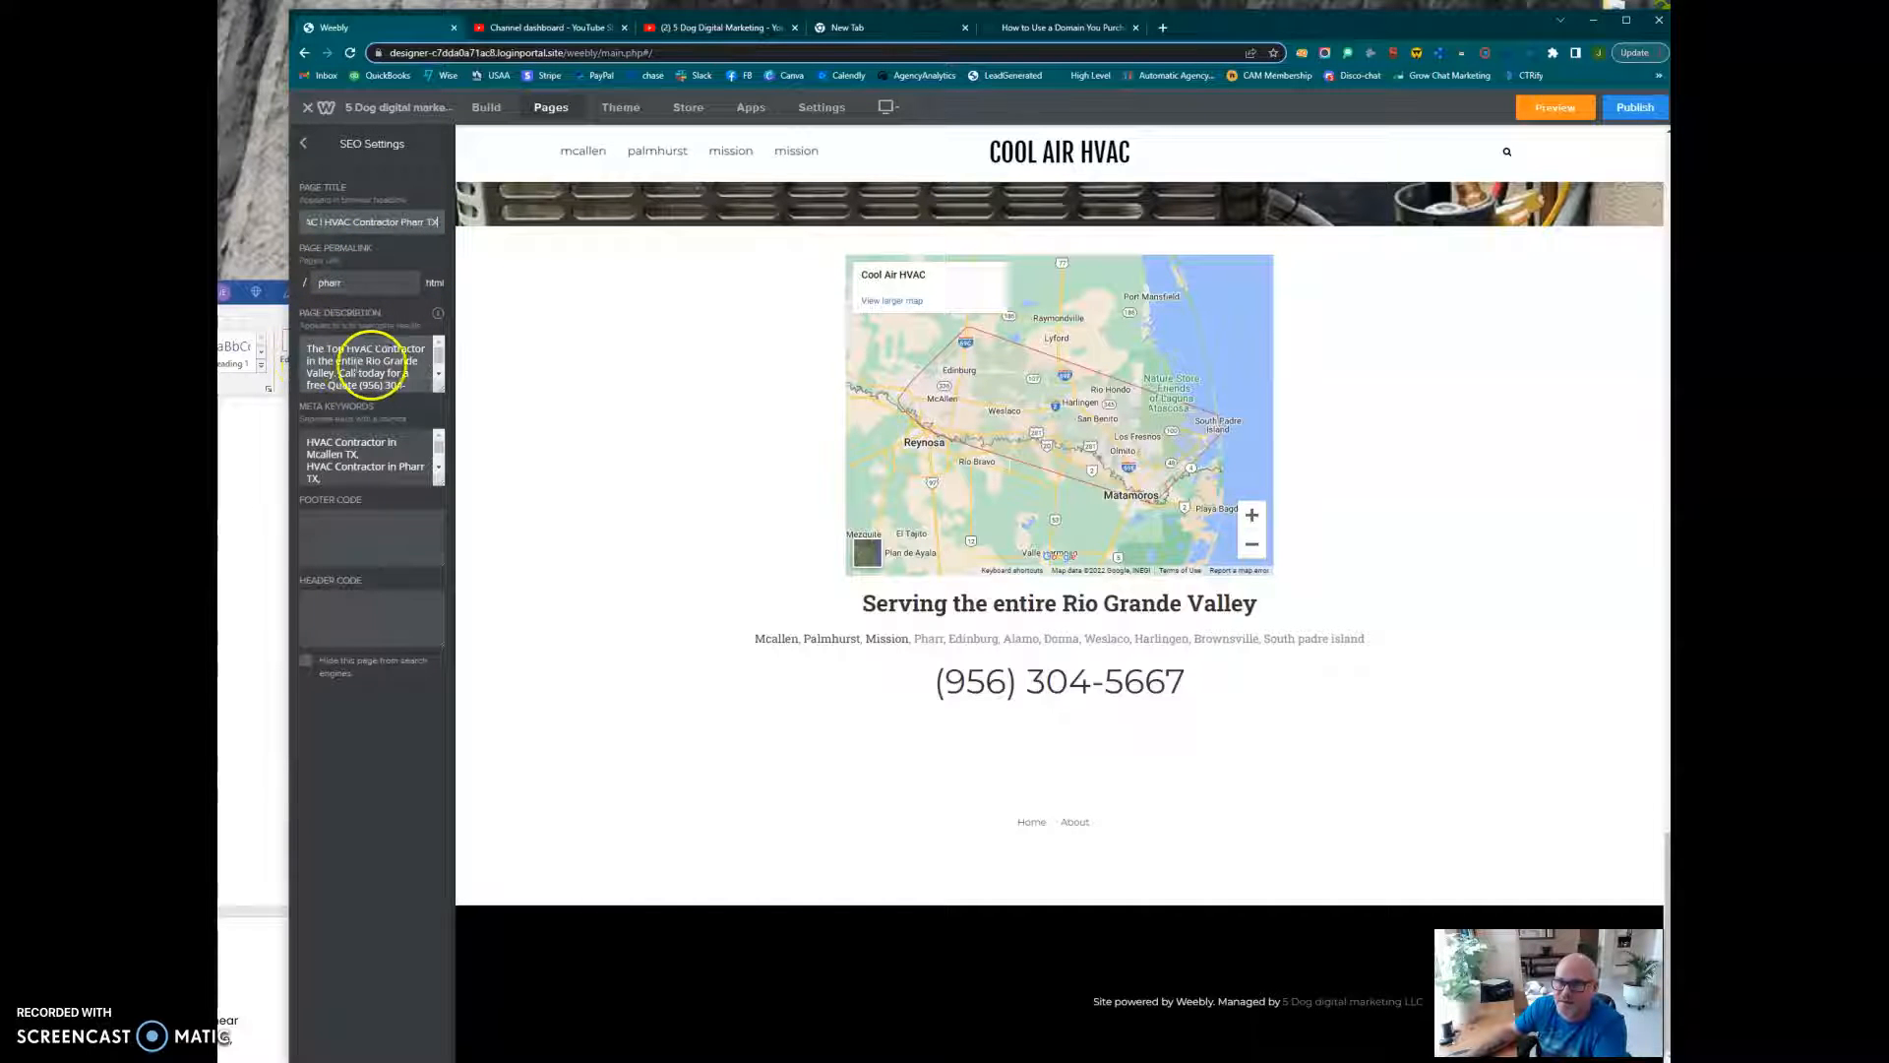
Review the page's meta keywords alongside the city keyword list in the Word document, moving the document aside when done.
scroll(346, 433, down, 2)
scroll(346, 433, down, 3)
drag(150, 294, 829, 208)
scroll(836, 531, up, 3)
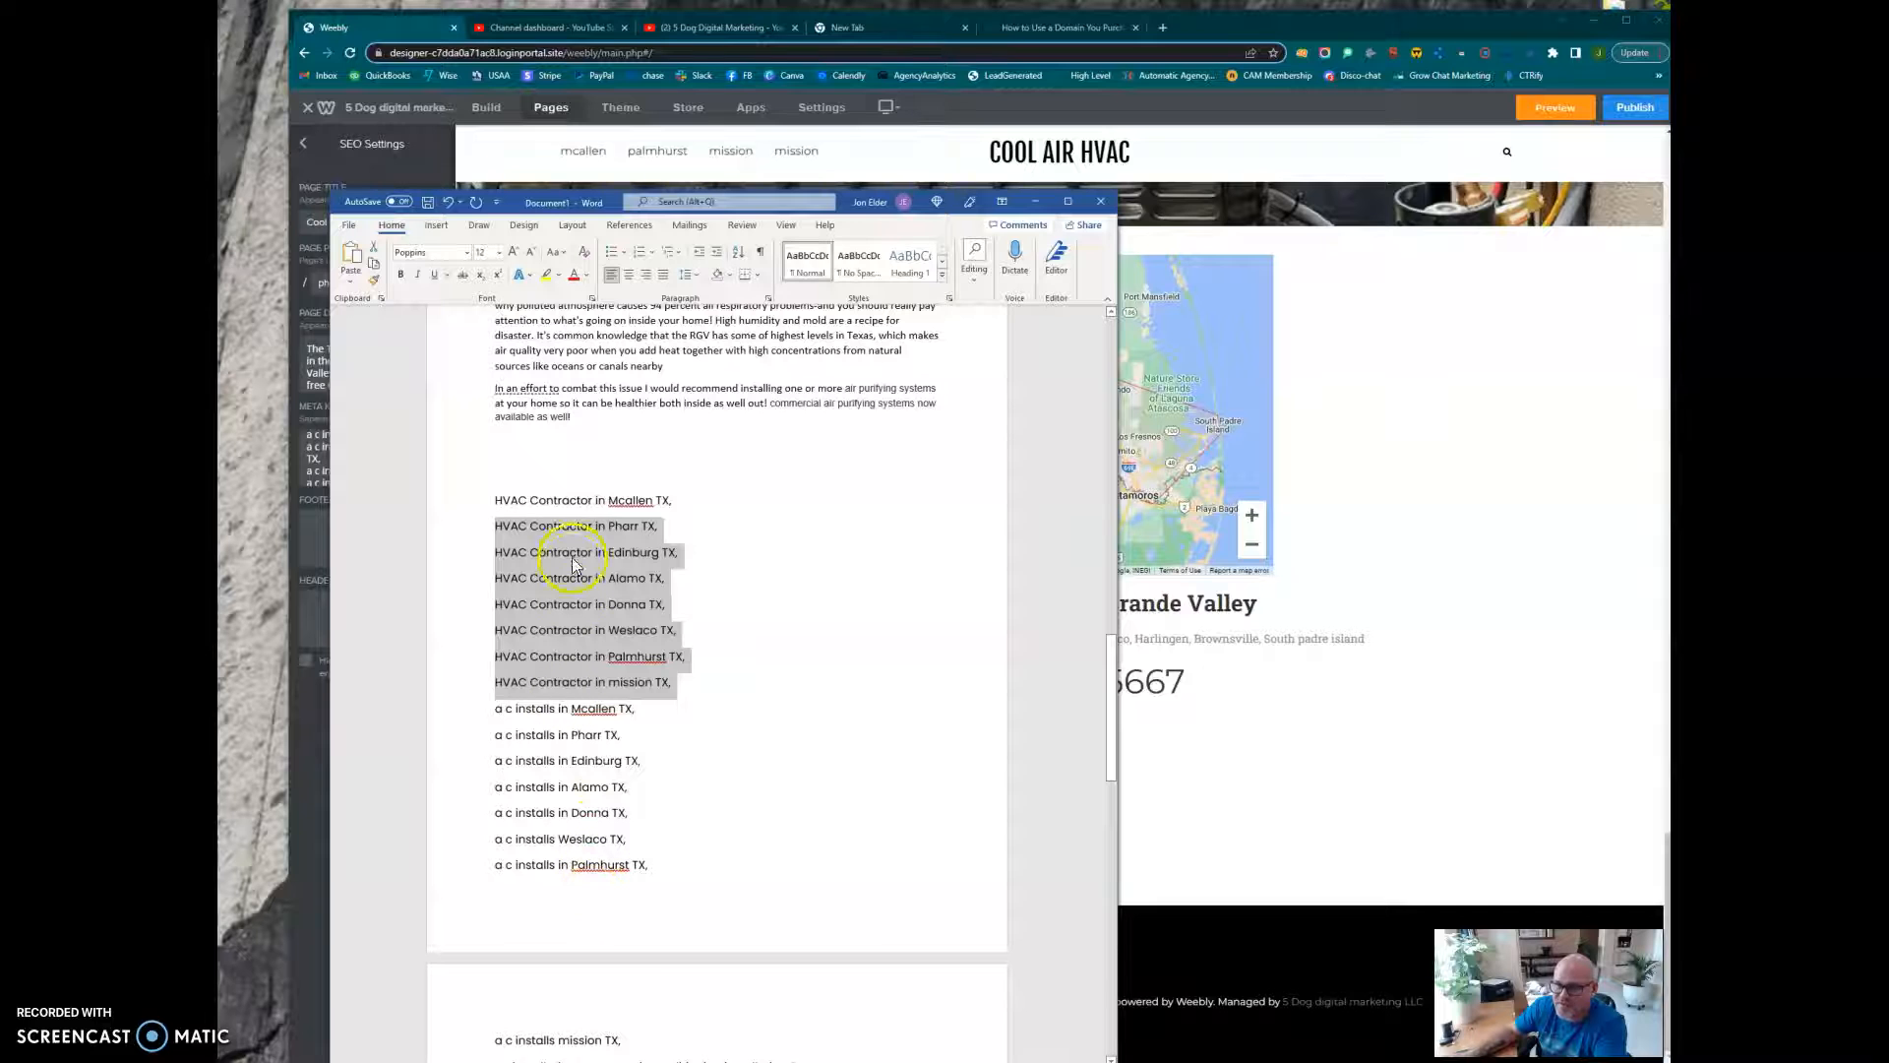
scroll(651, 706, down, 3)
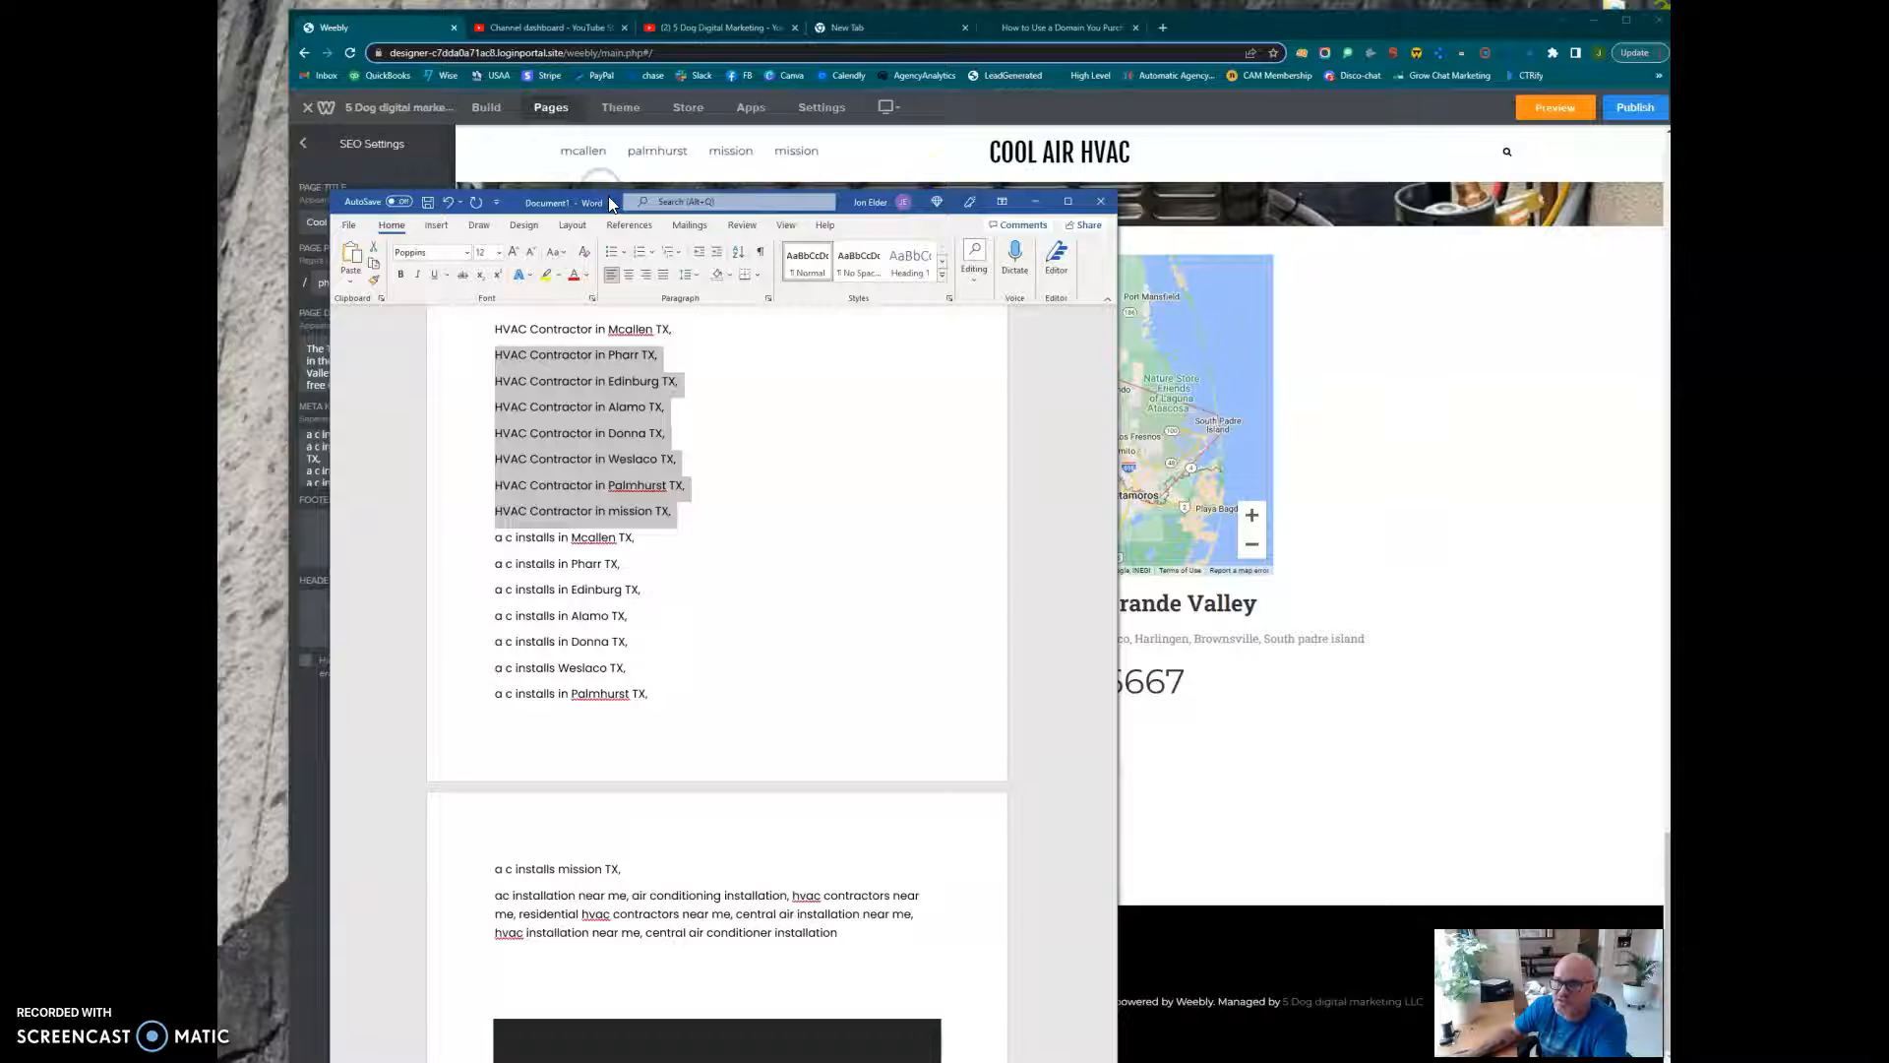
drag(606, 200, 218, 202)
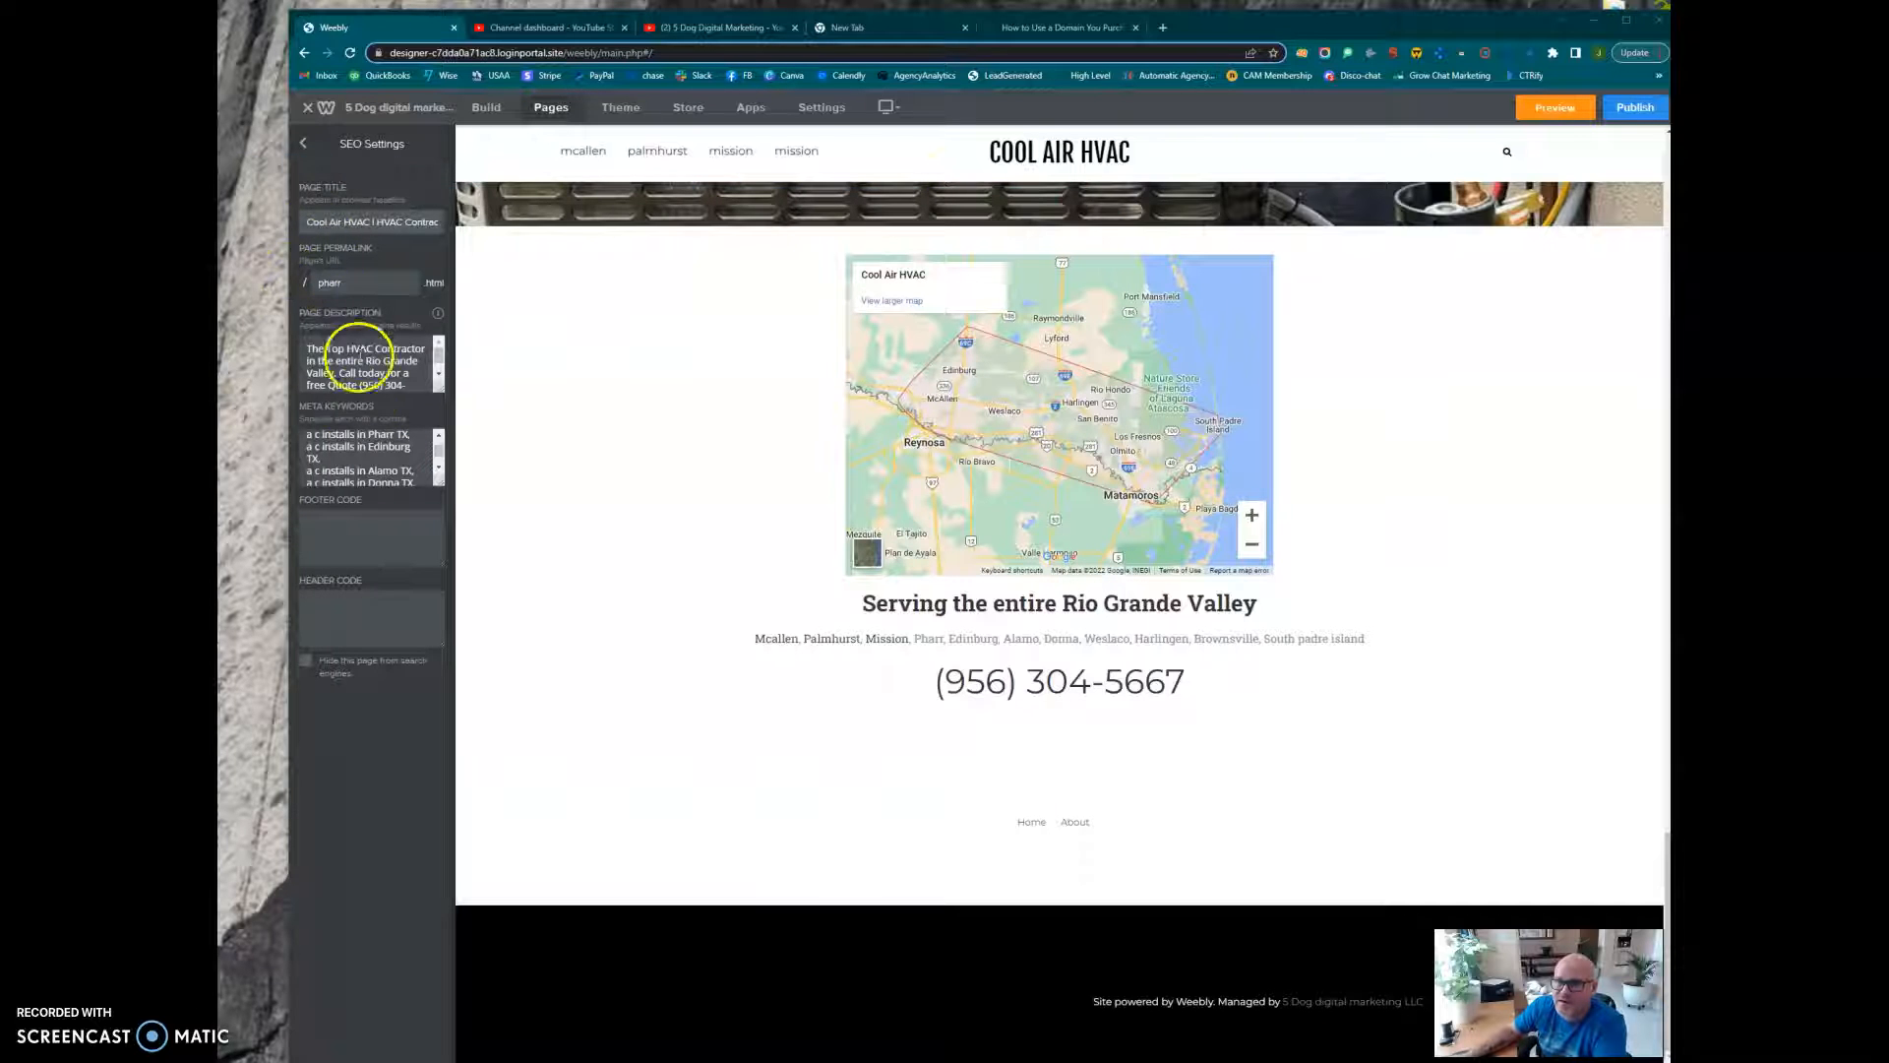
Leave the SEO settings and rename the second Mission page as Pharr.
click(304, 144)
click(344, 212)
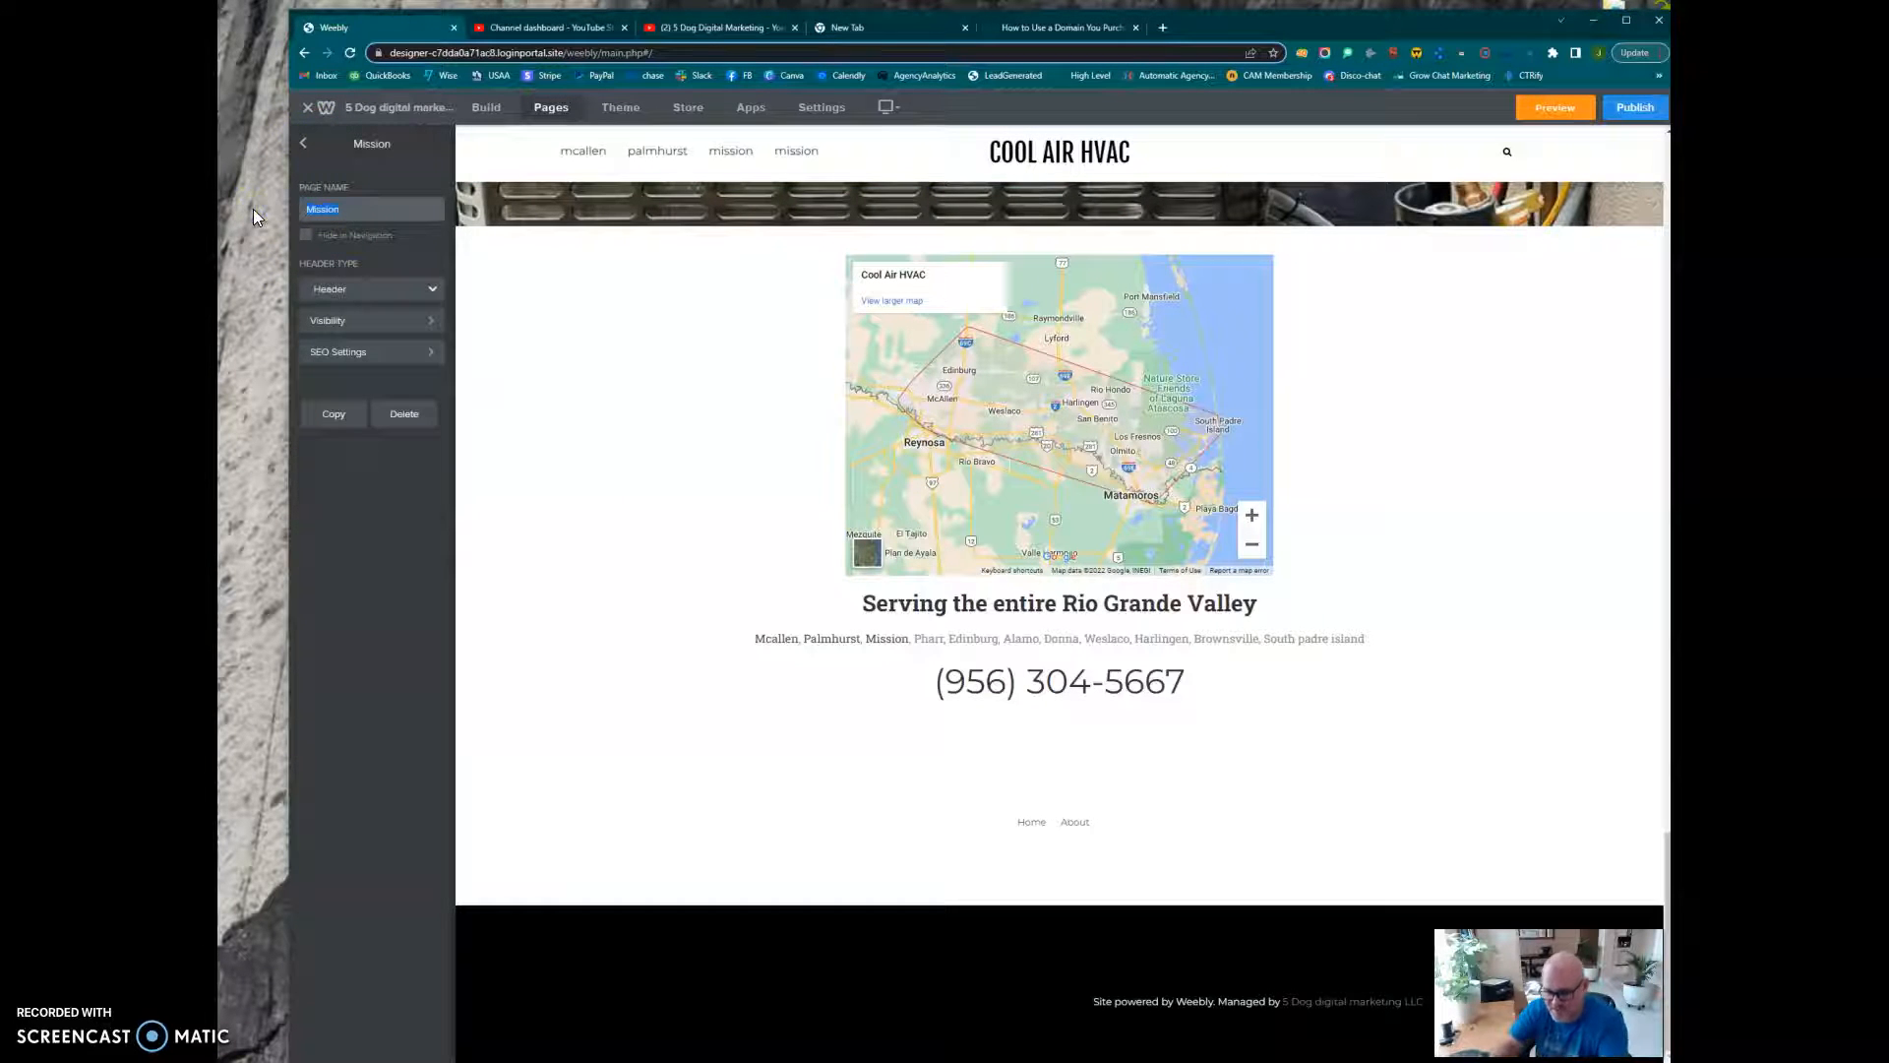
text(Pharr)
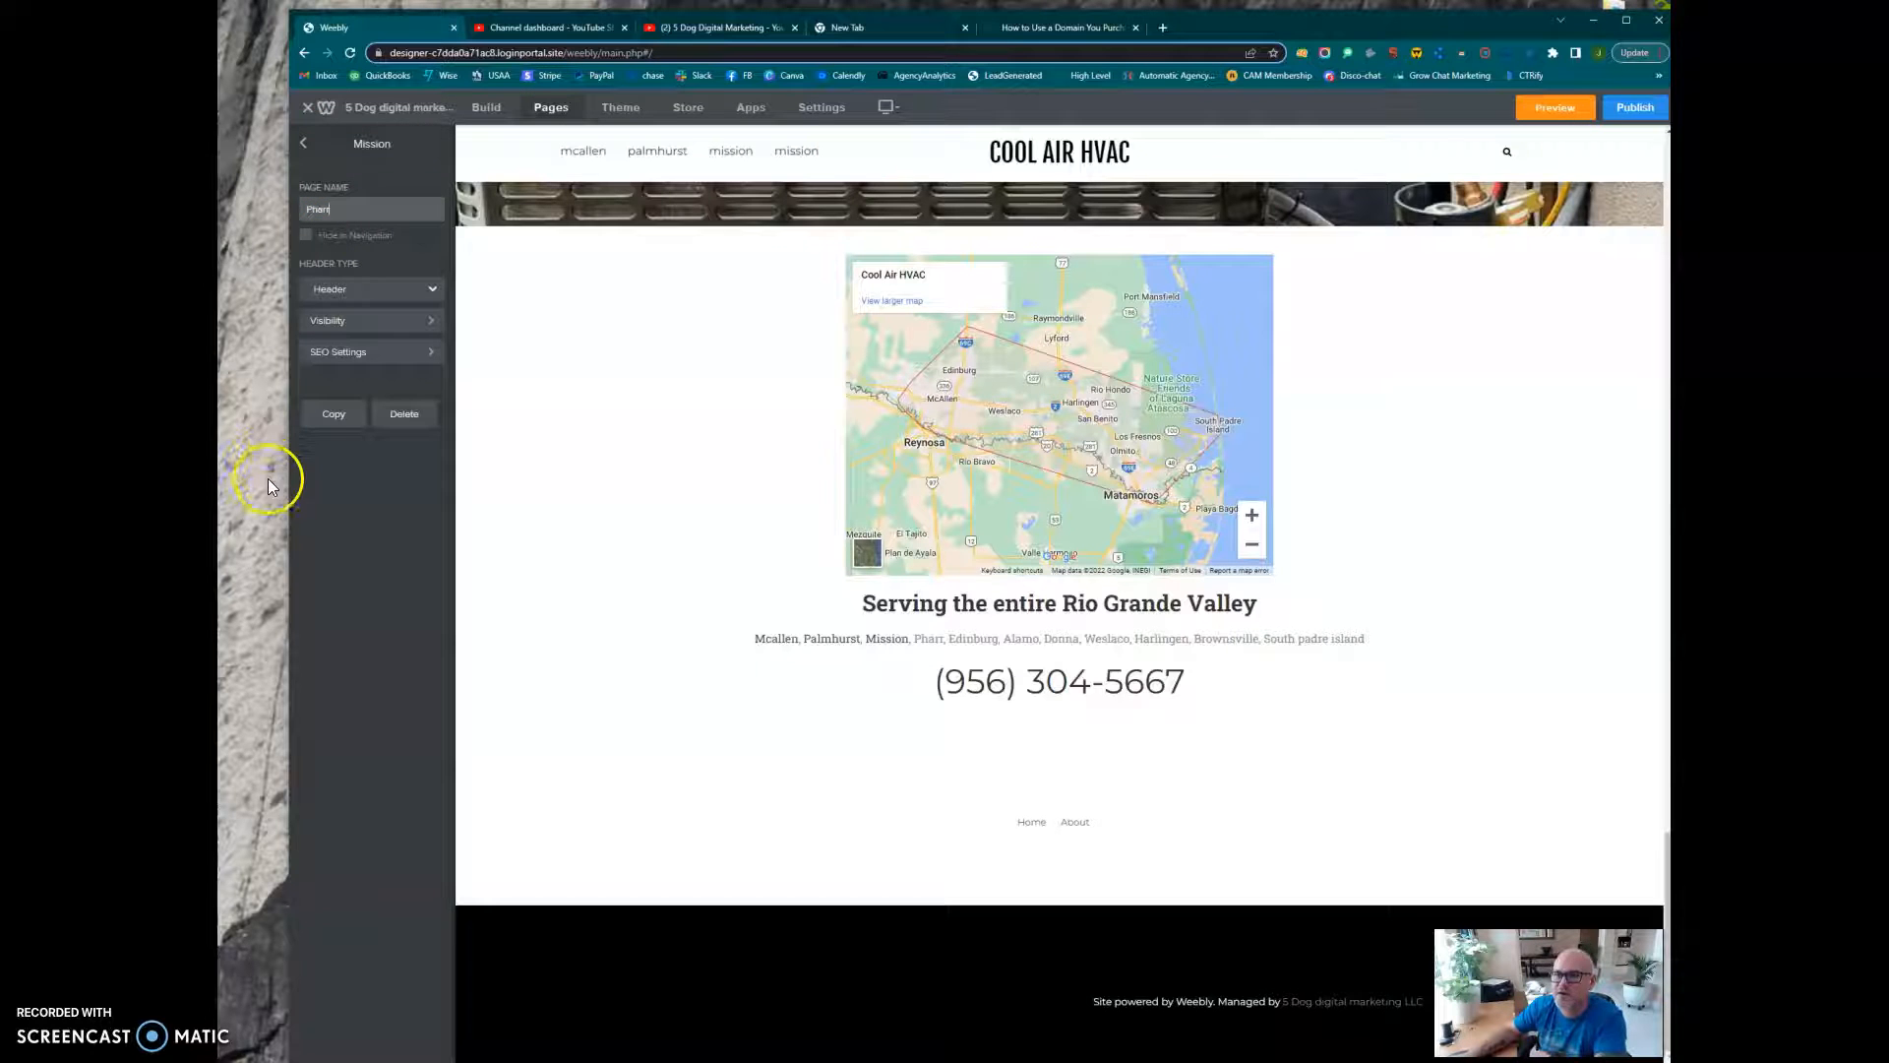
click(328, 418)
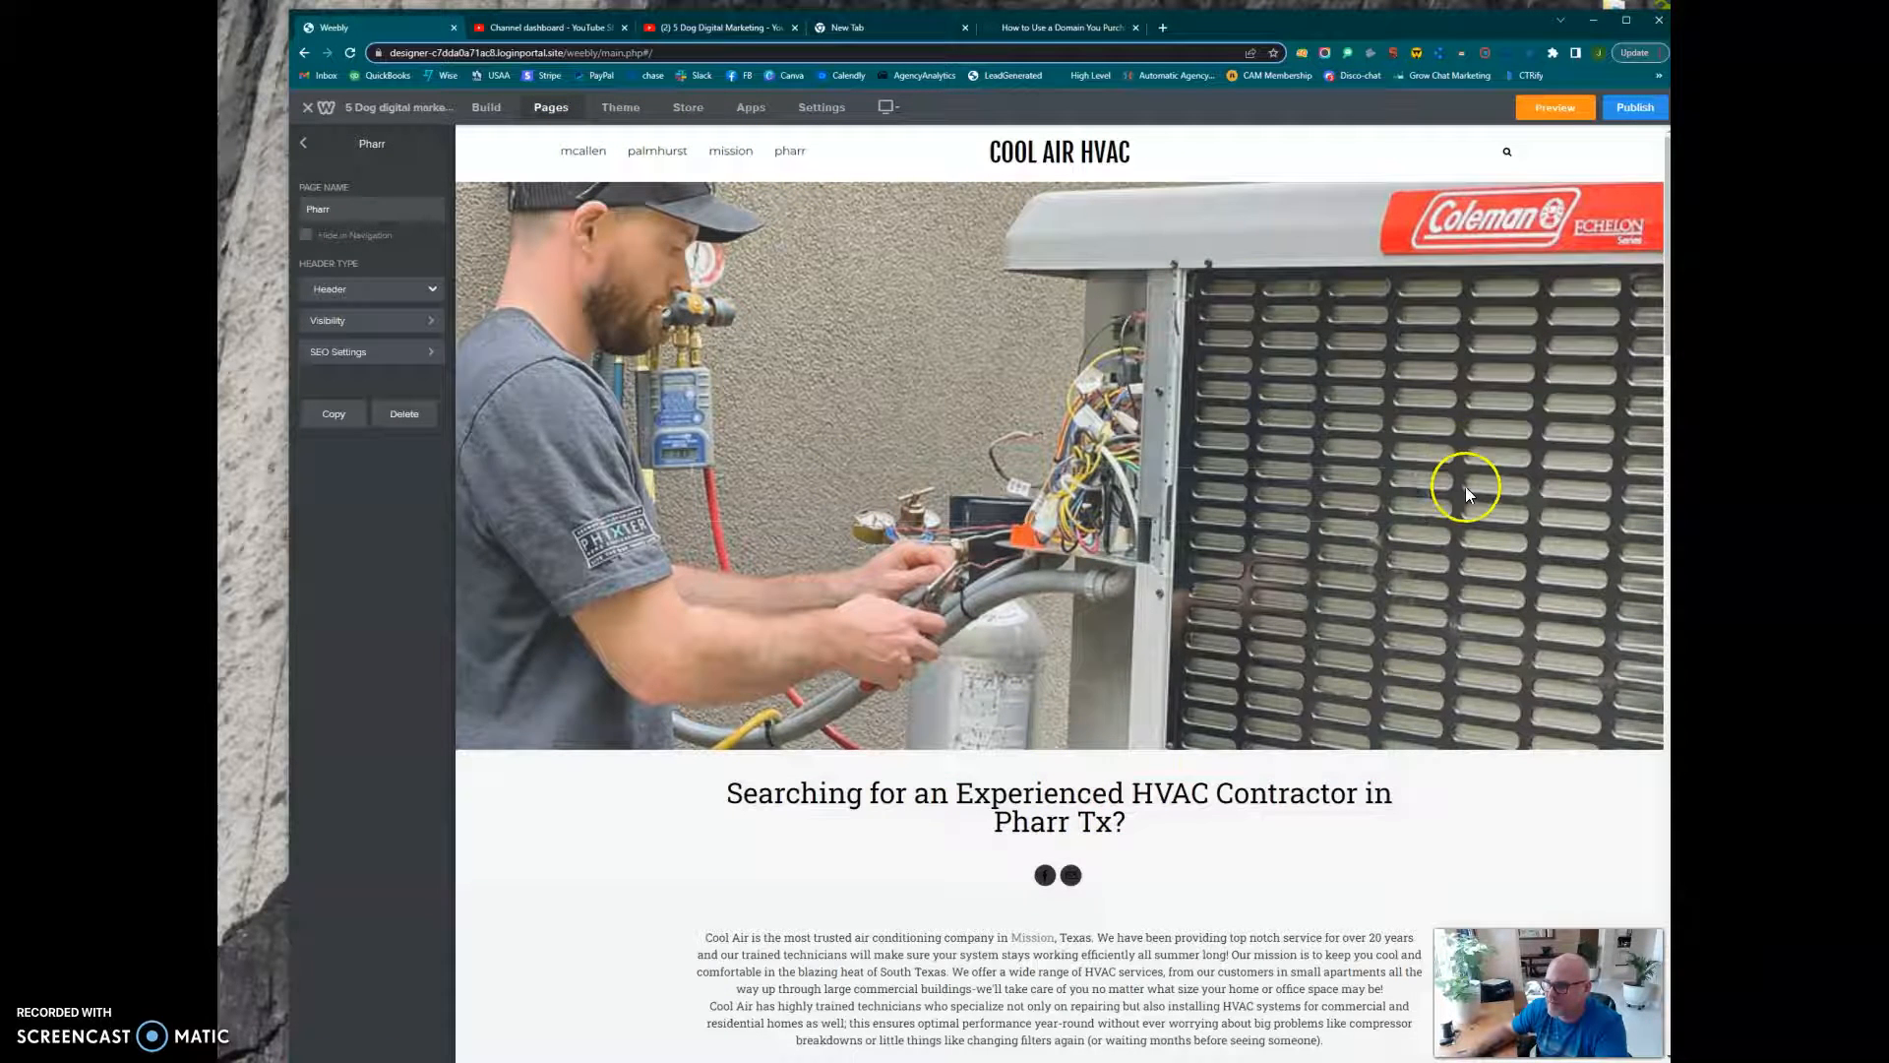
Replace the city name Mission with Pharr in the introductory paragraph under the page's main title.
scroll(1031, 830, down, 3)
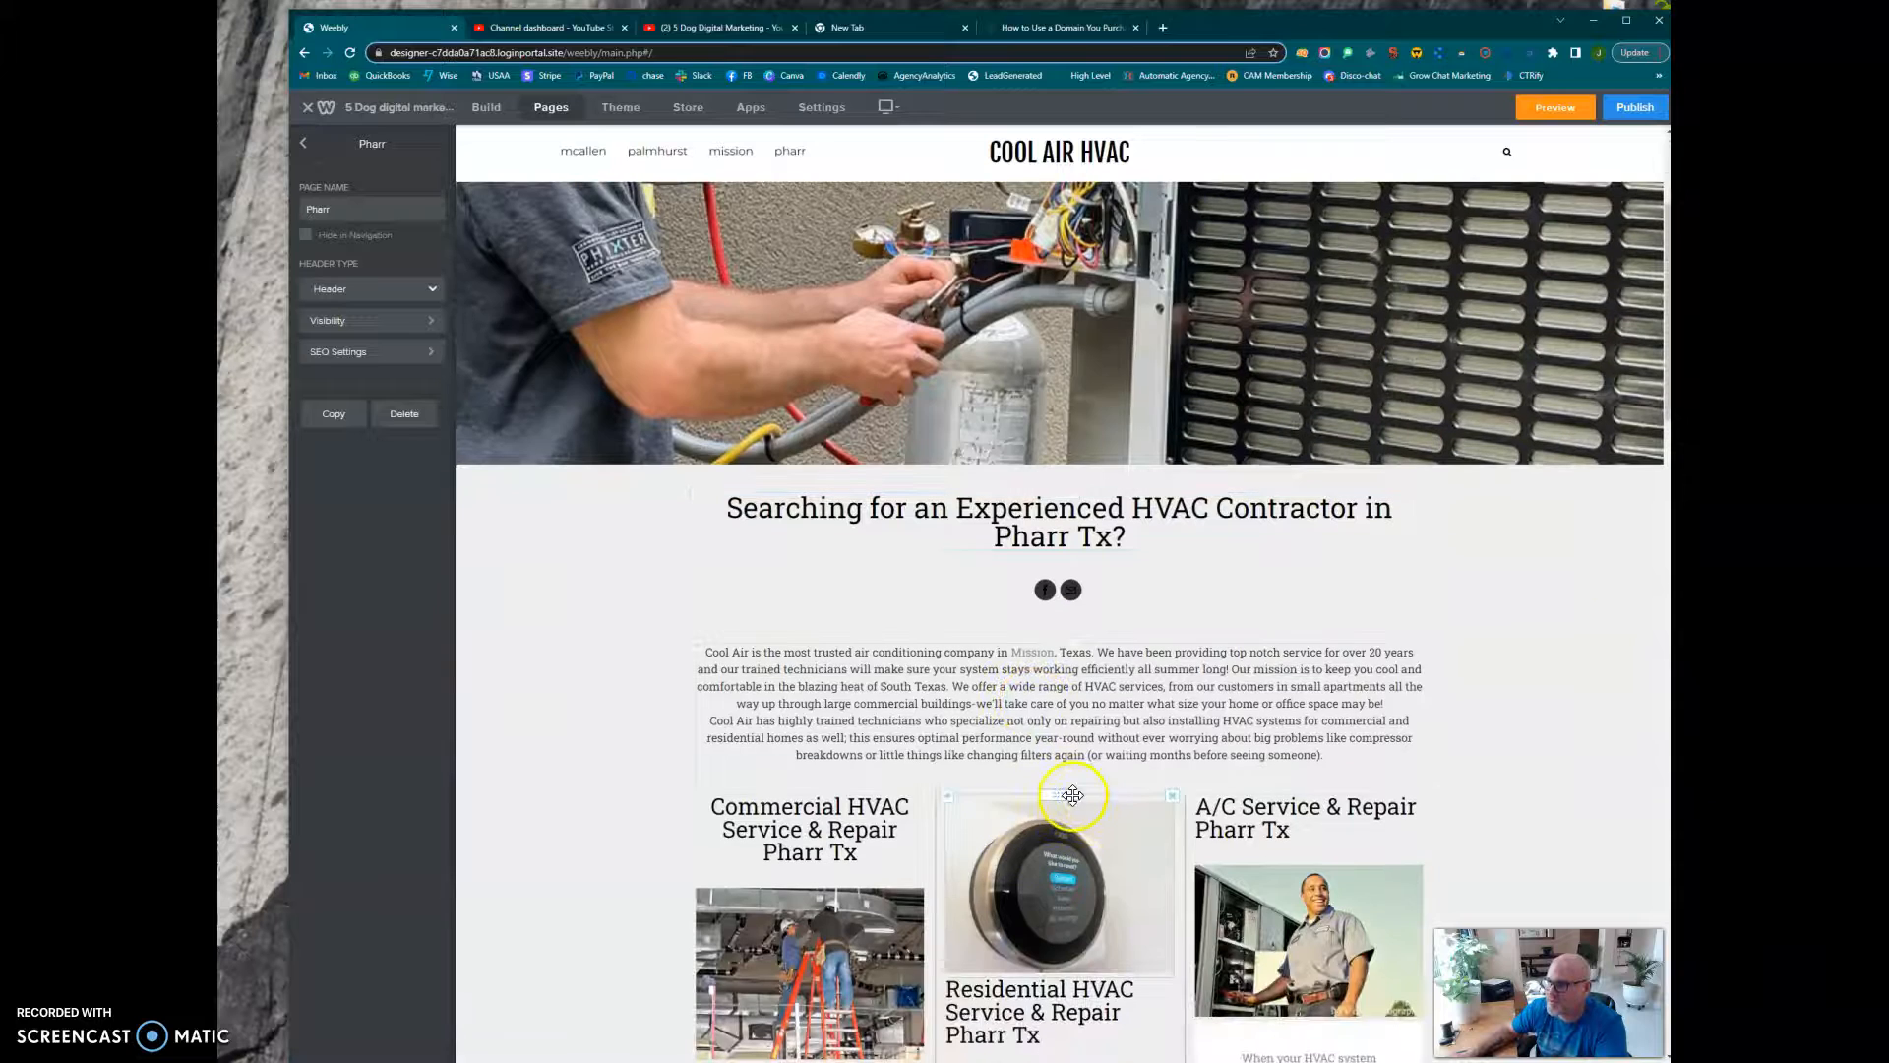
click(1053, 656)
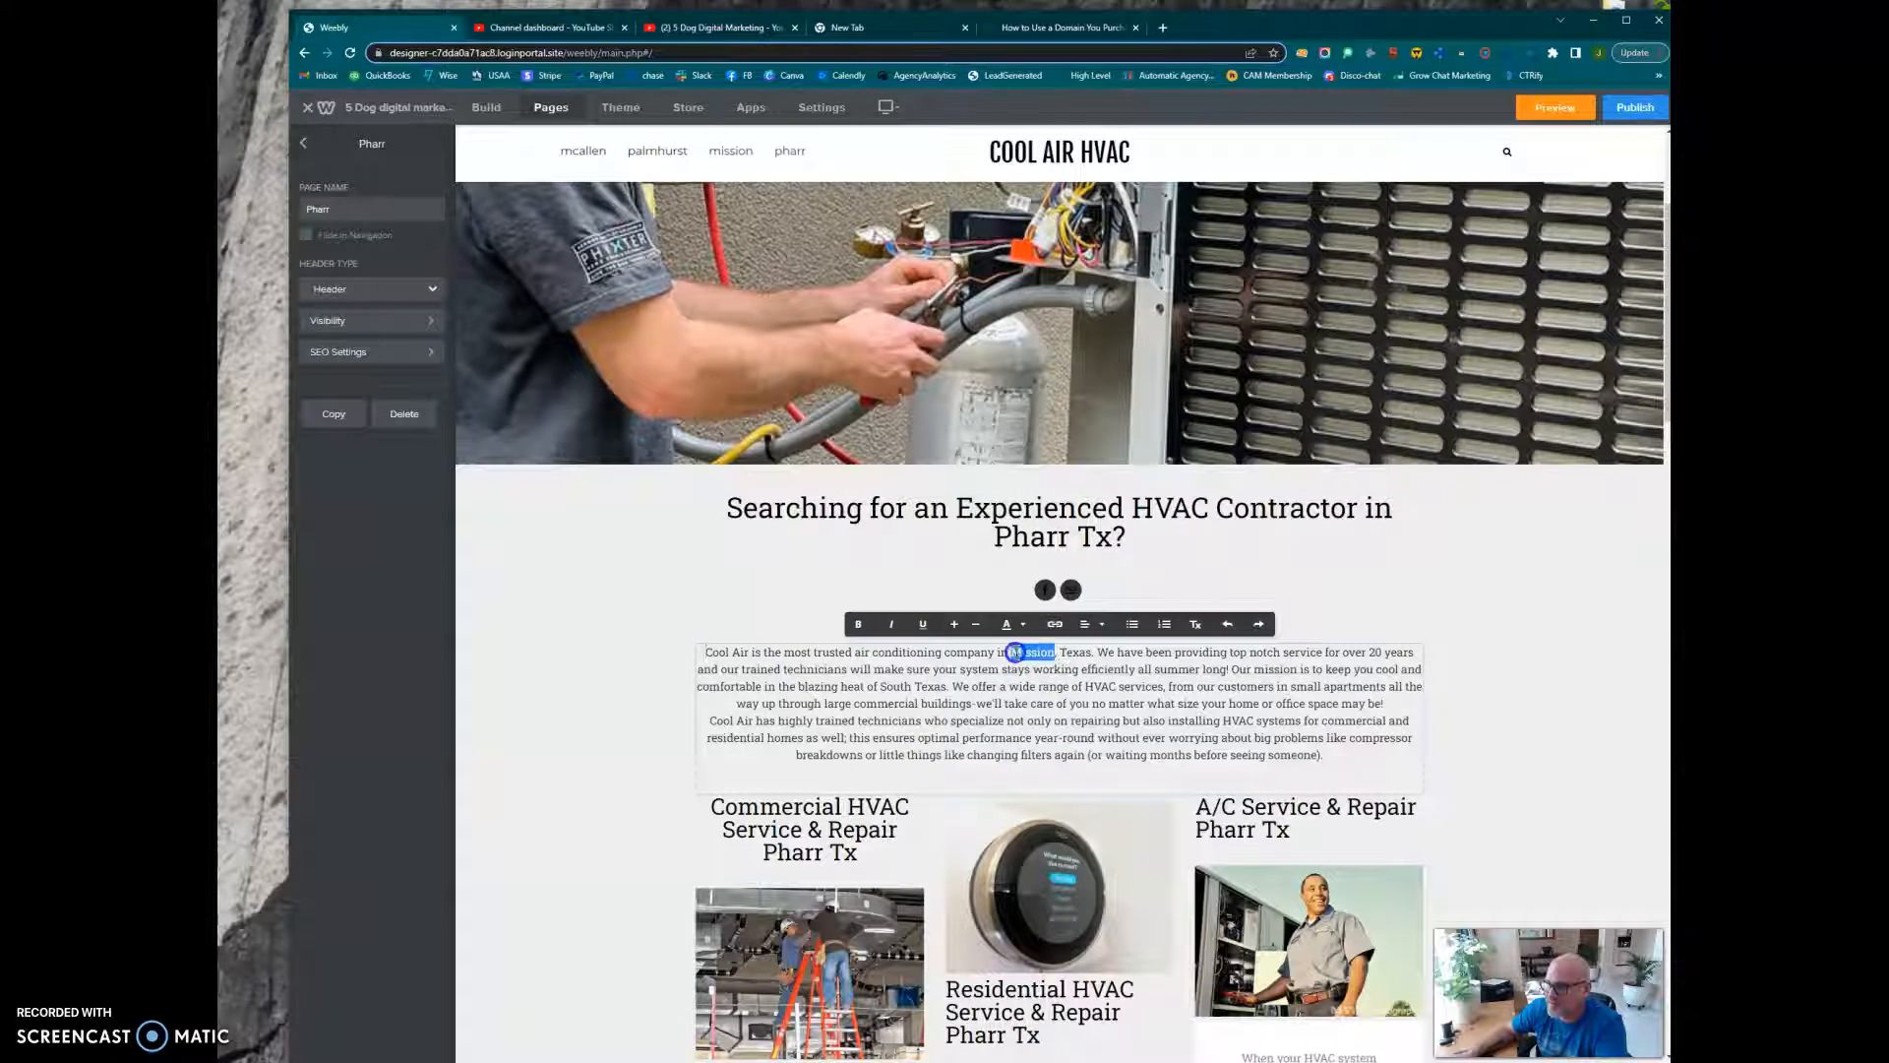
text(Pharr)
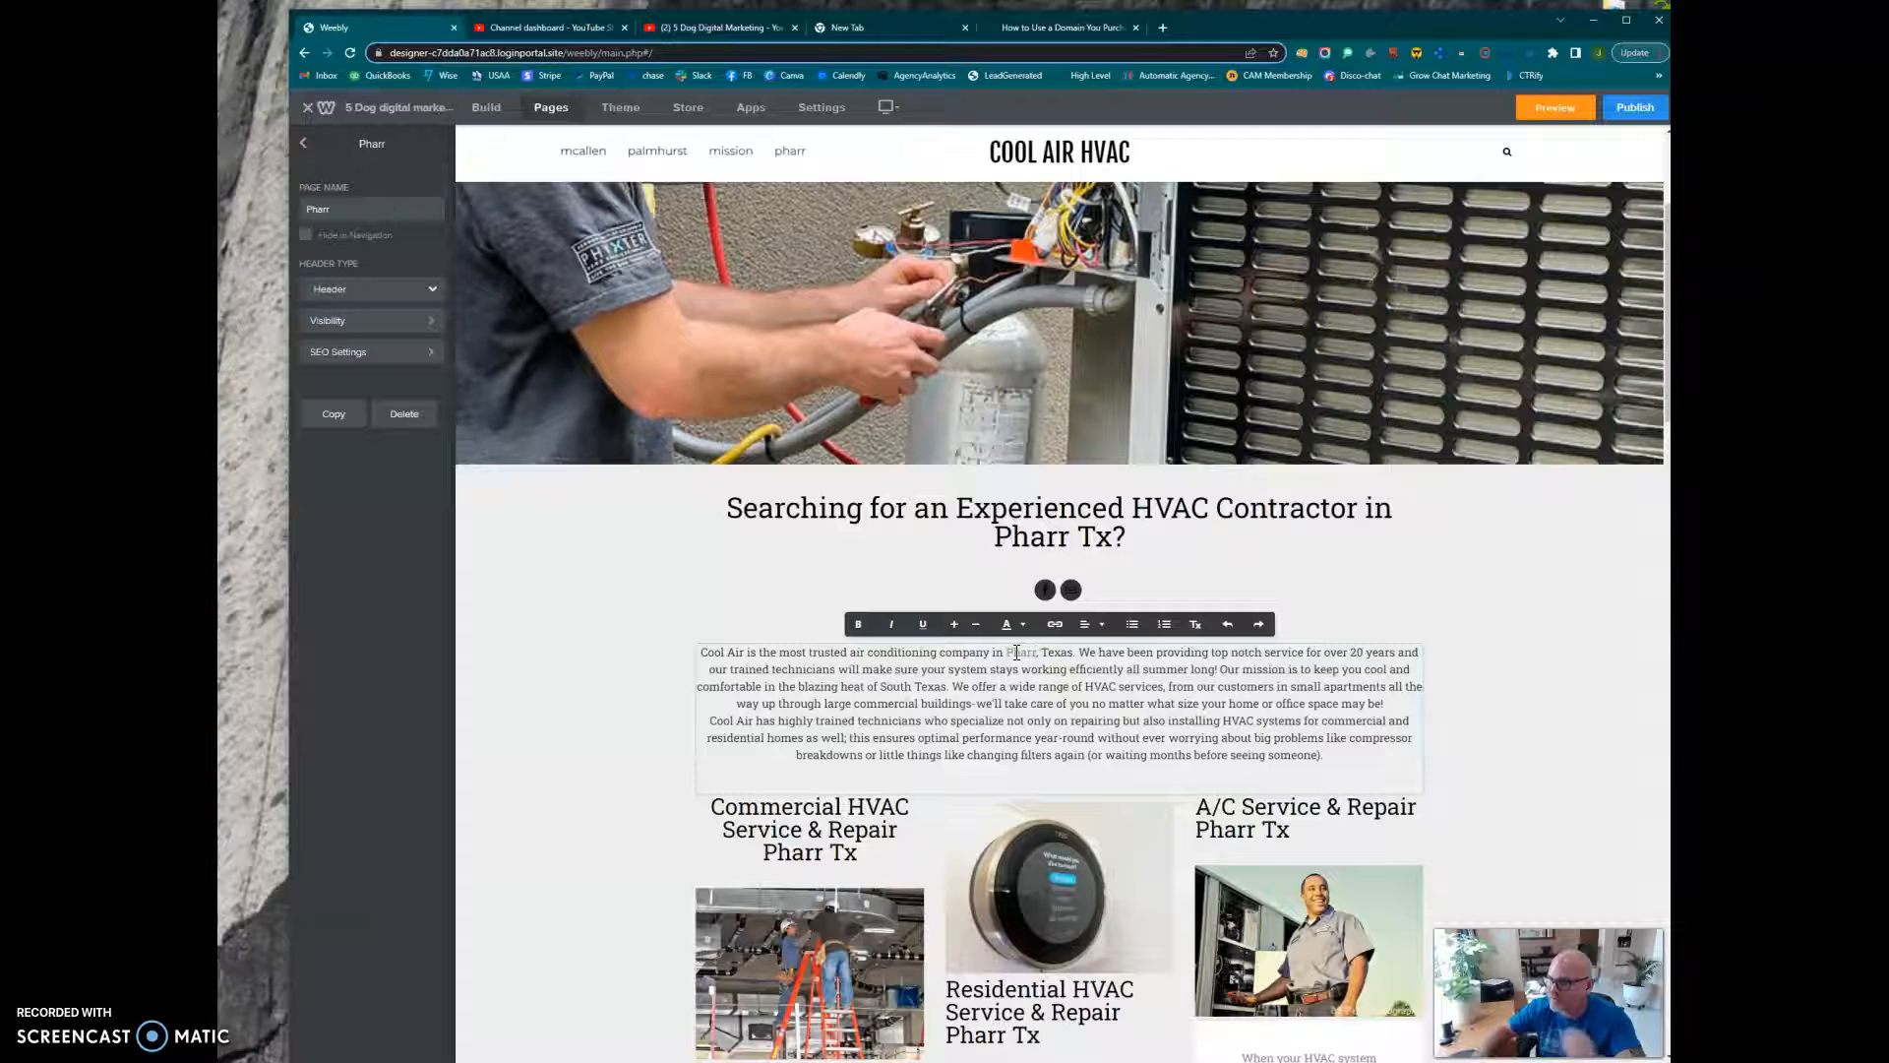
click(963, 854)
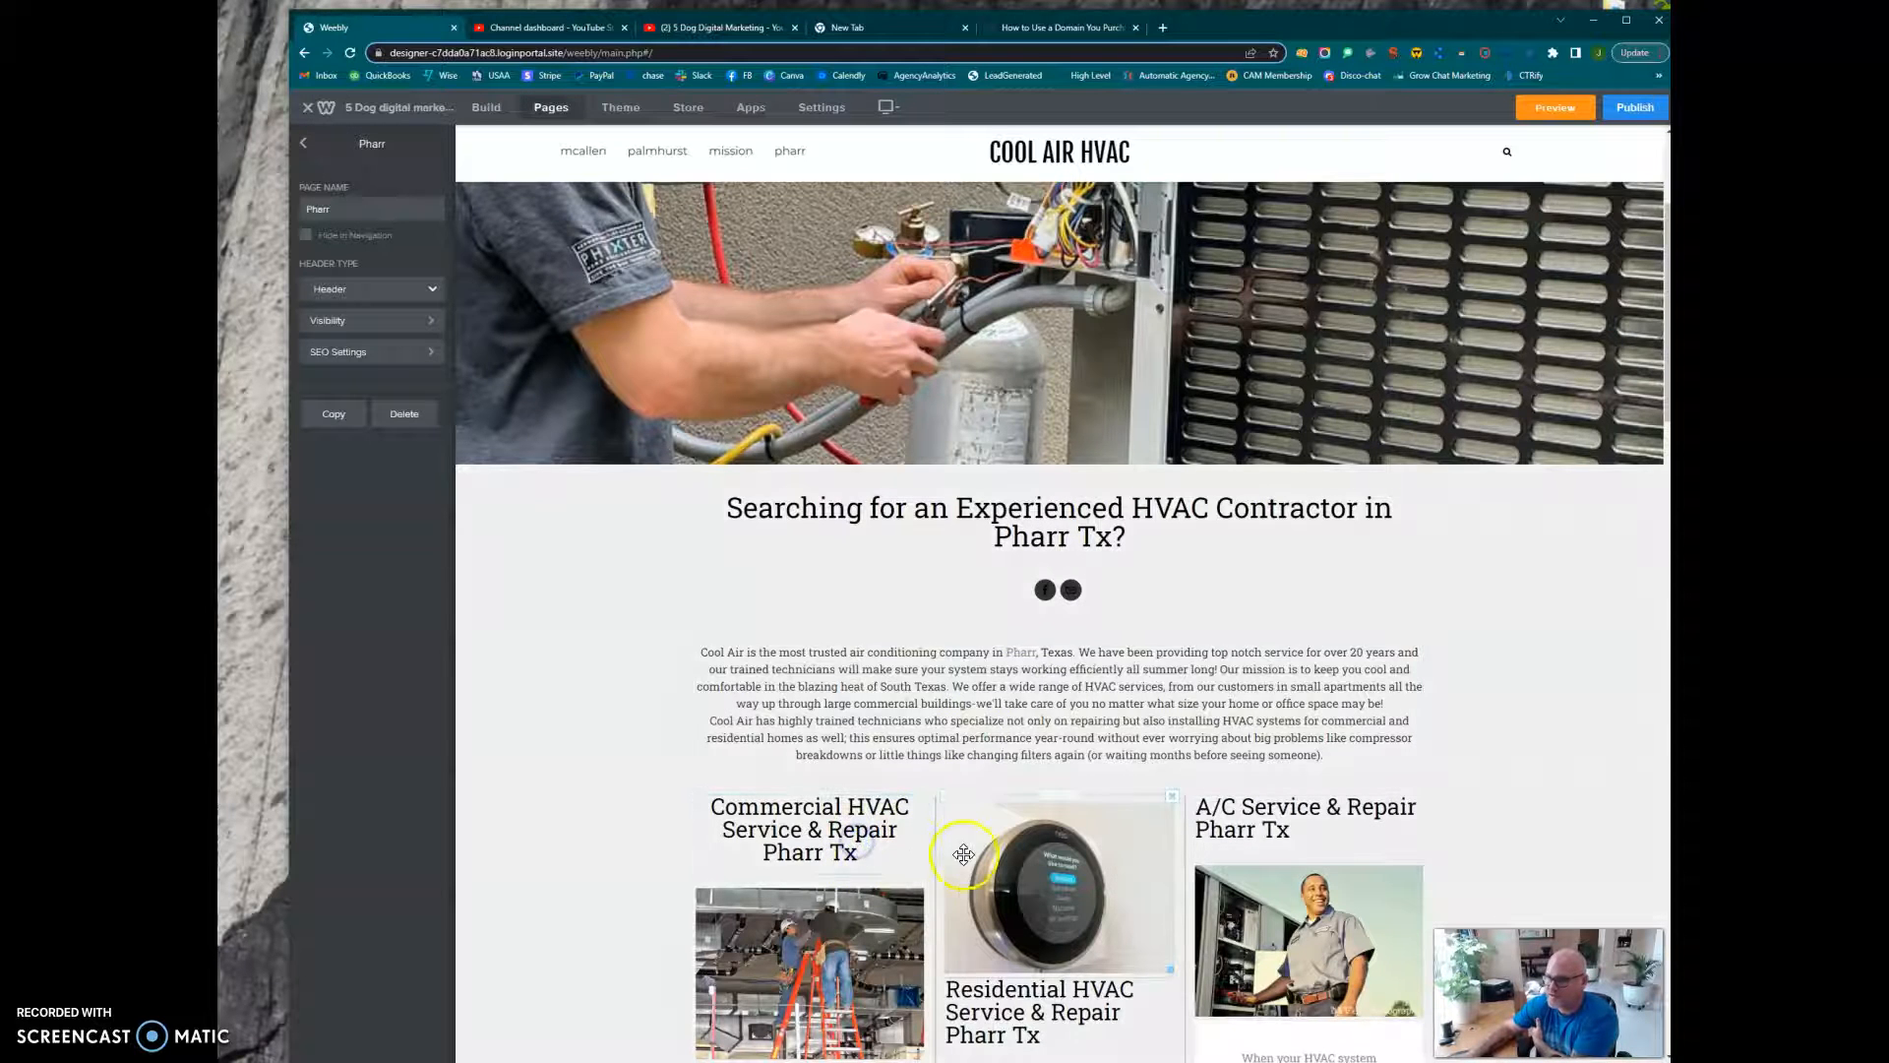
Link the word Pharr in the service-area city list below the map to the standard page Pharr.
scroll(1023, 813, down, 2)
scroll(1022, 802, down, 8)
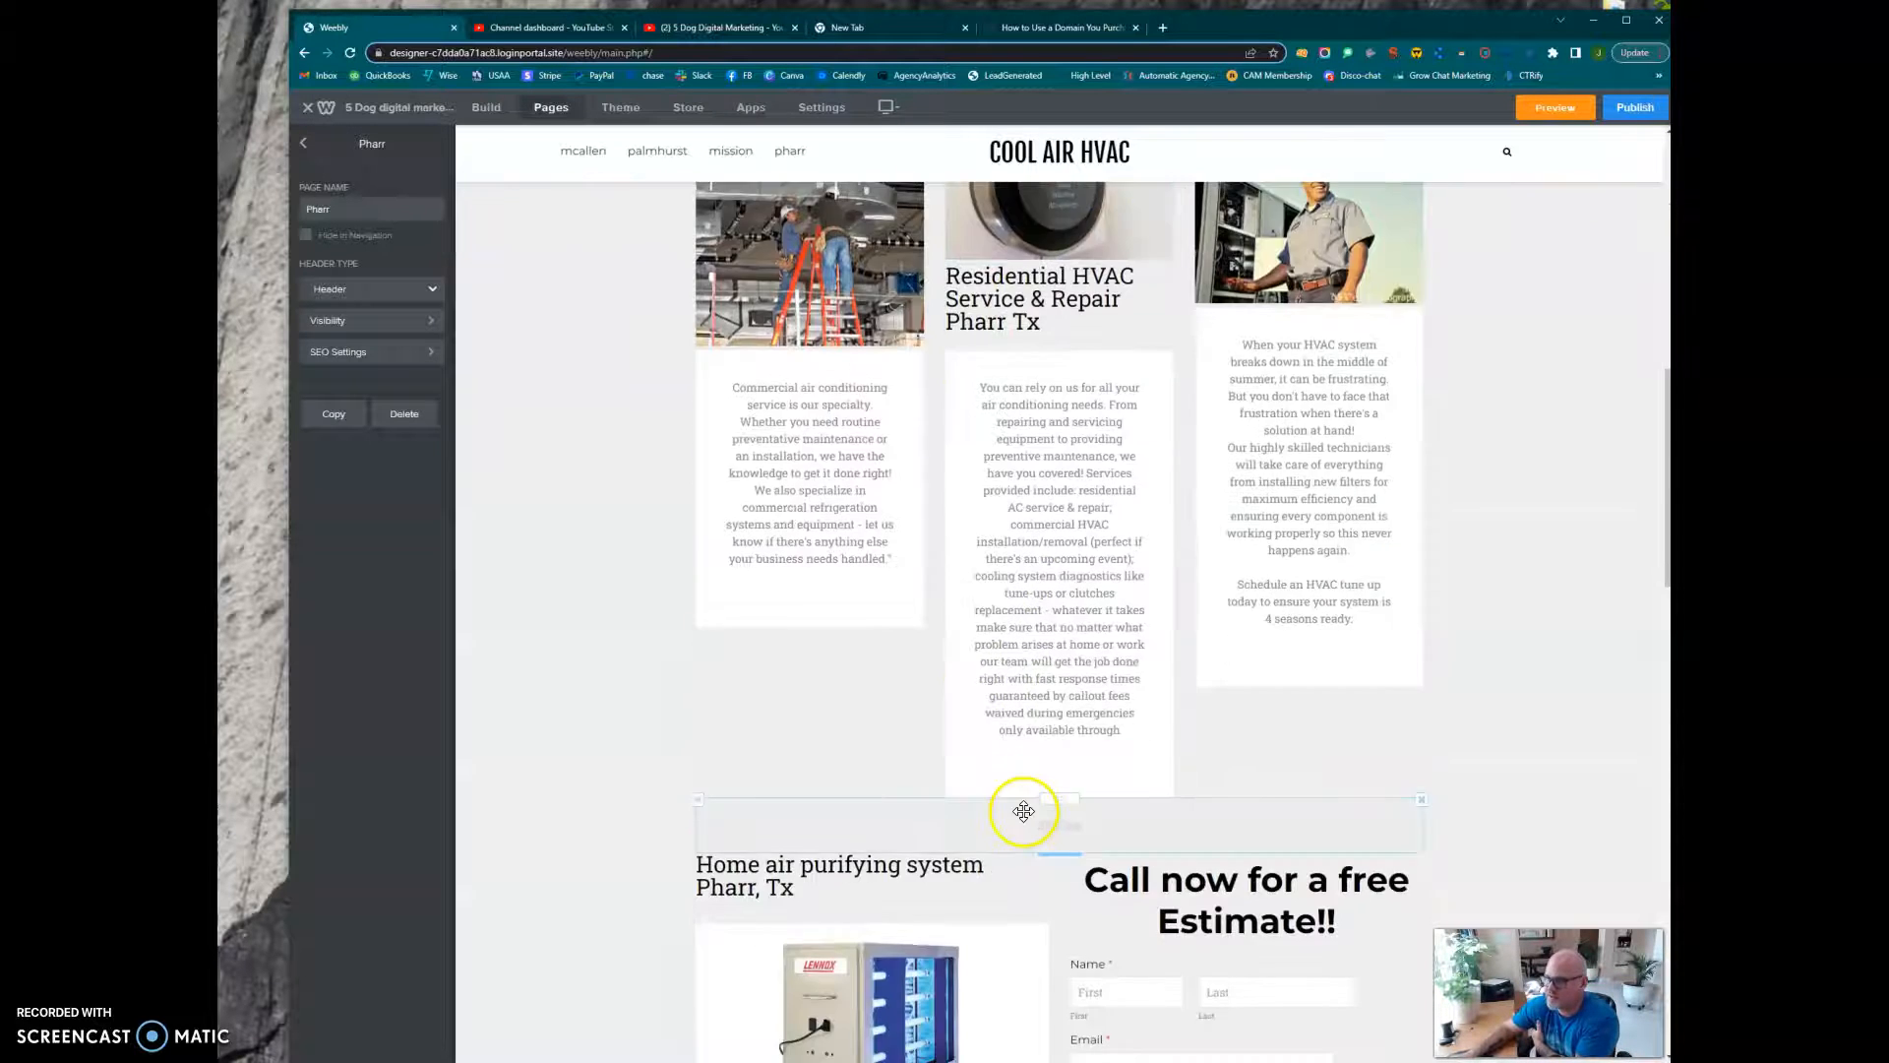
scroll(1082, 561, down, 9)
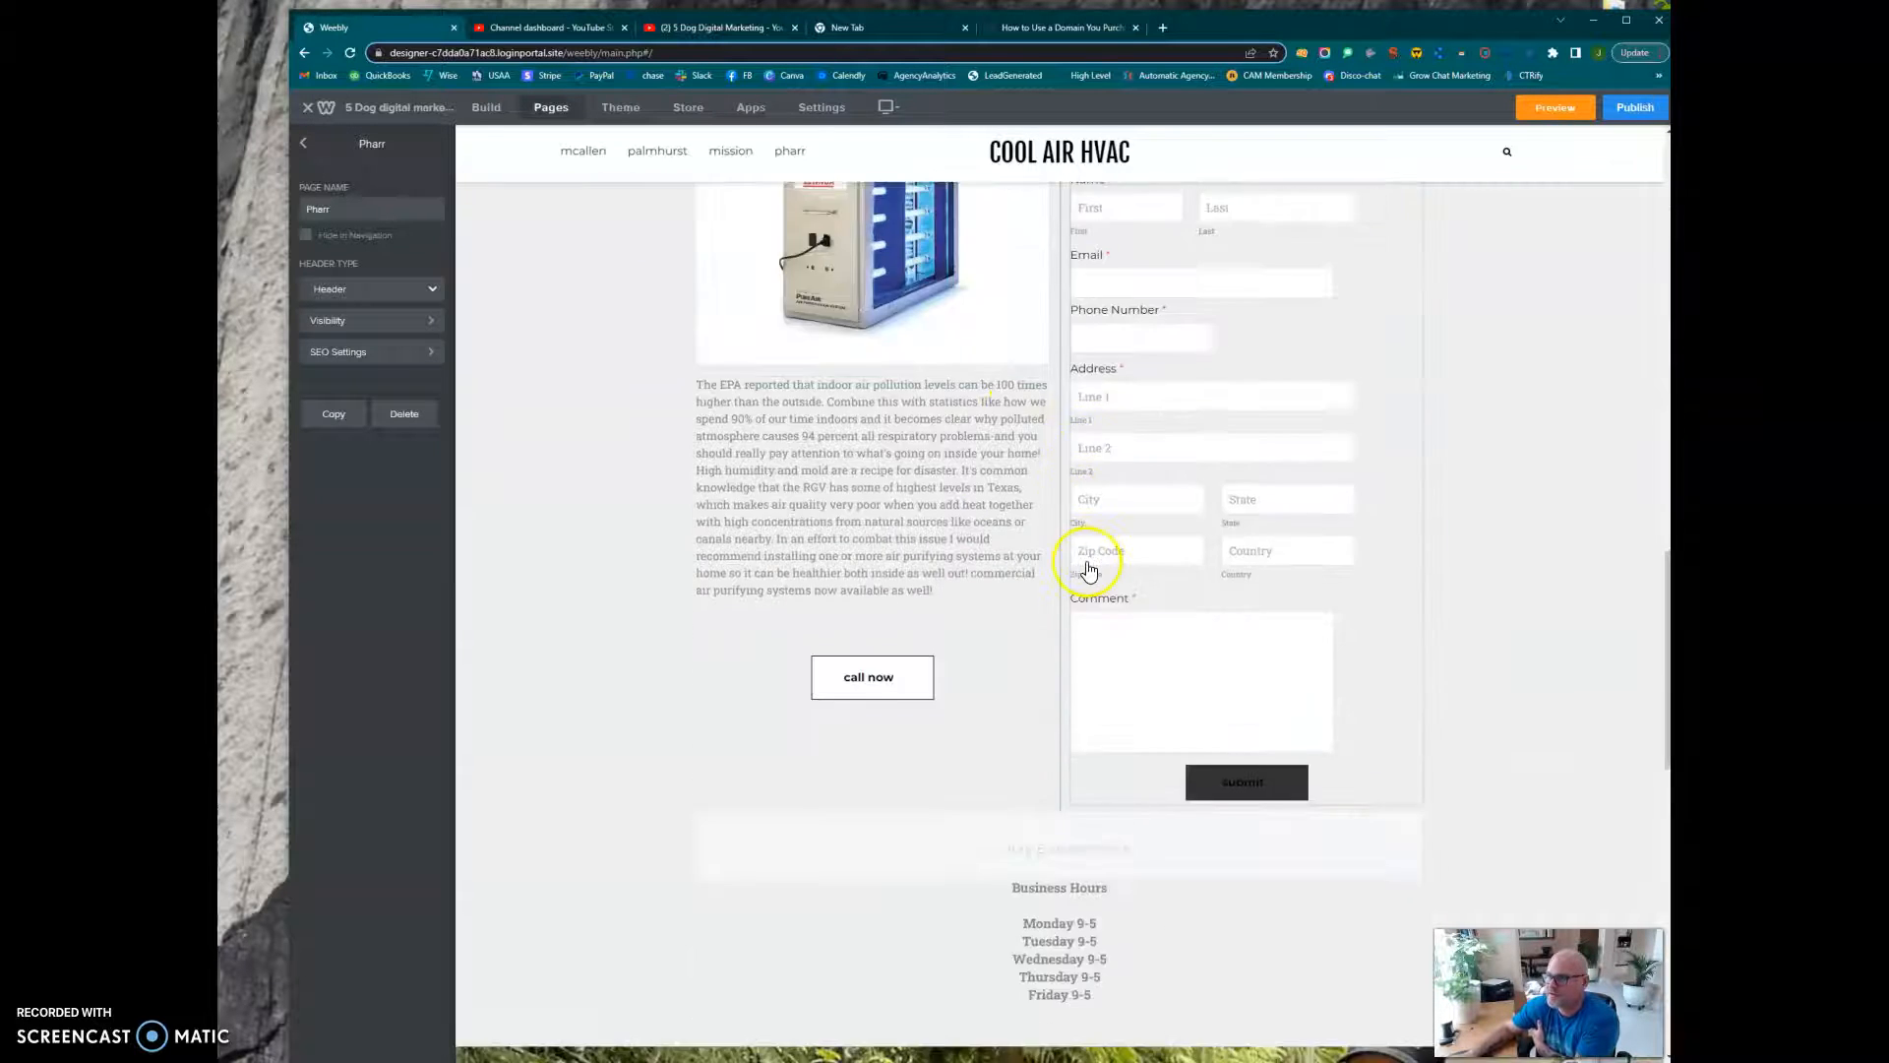
scroll(1087, 561, down, 8)
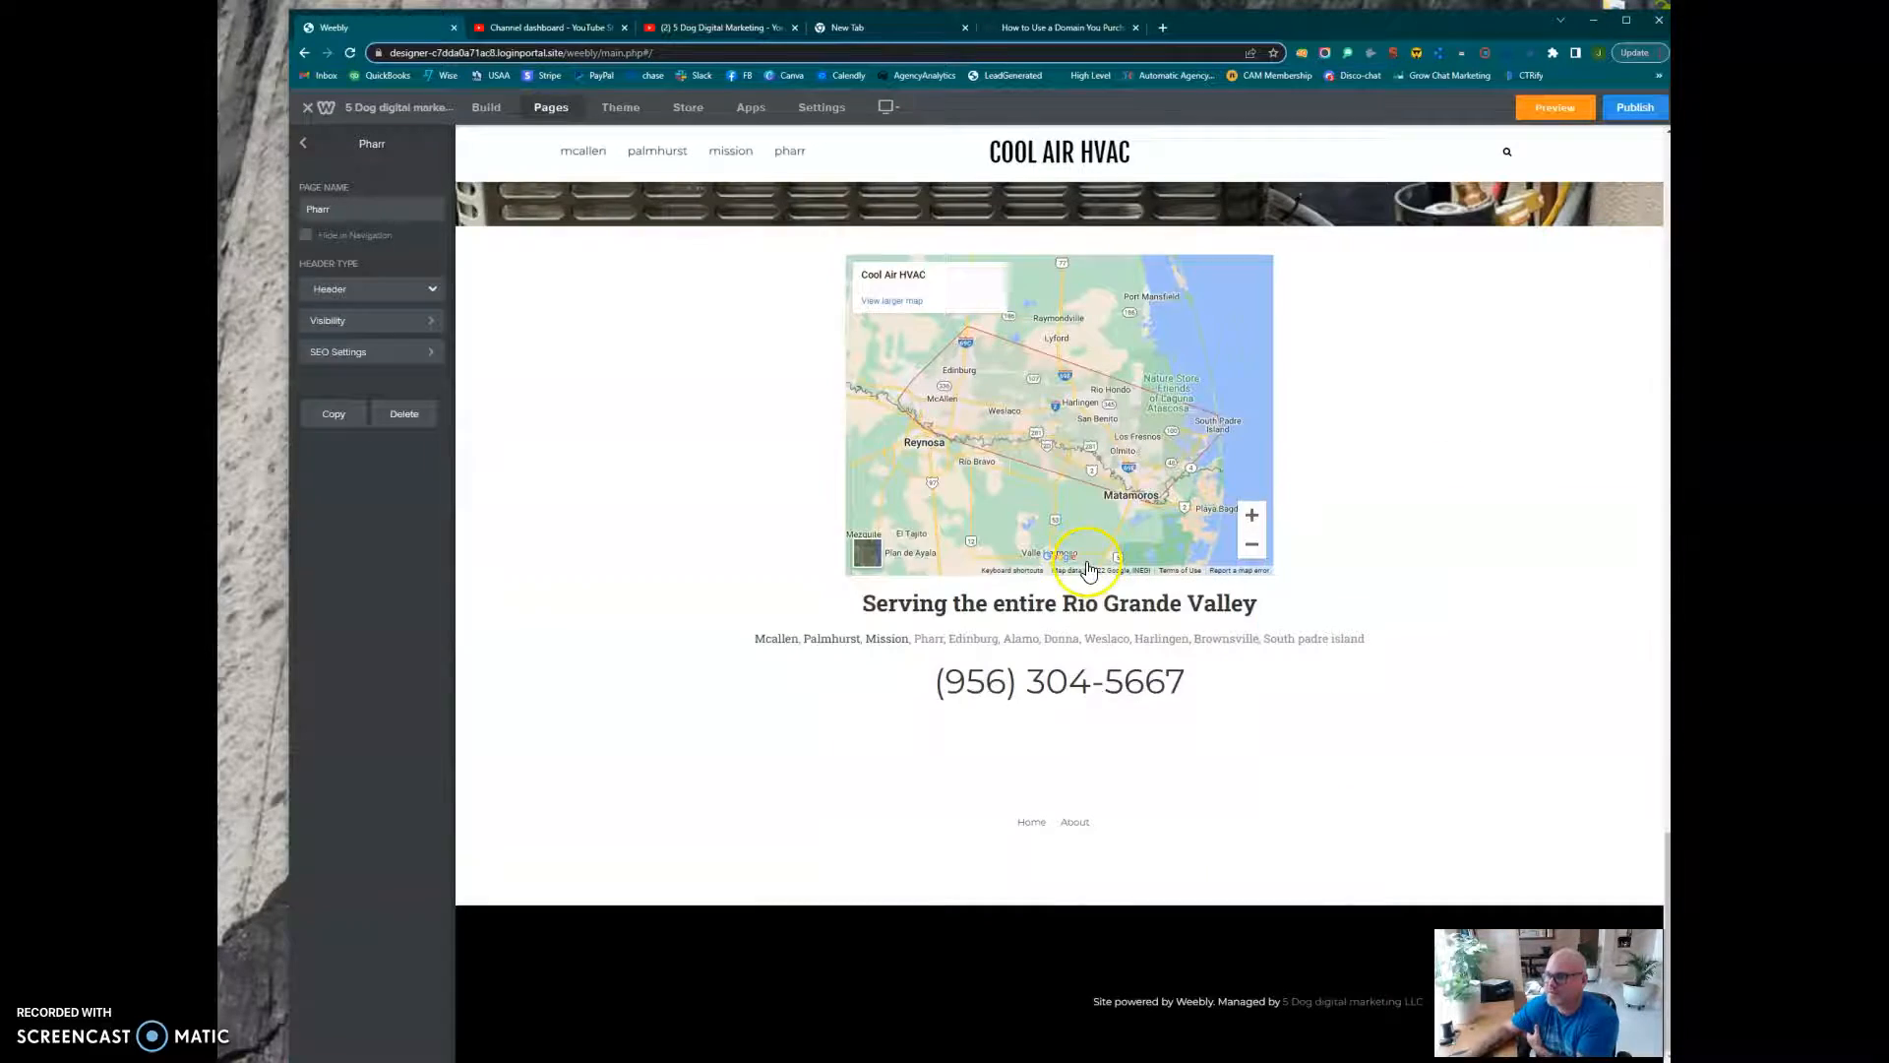
click(934, 638)
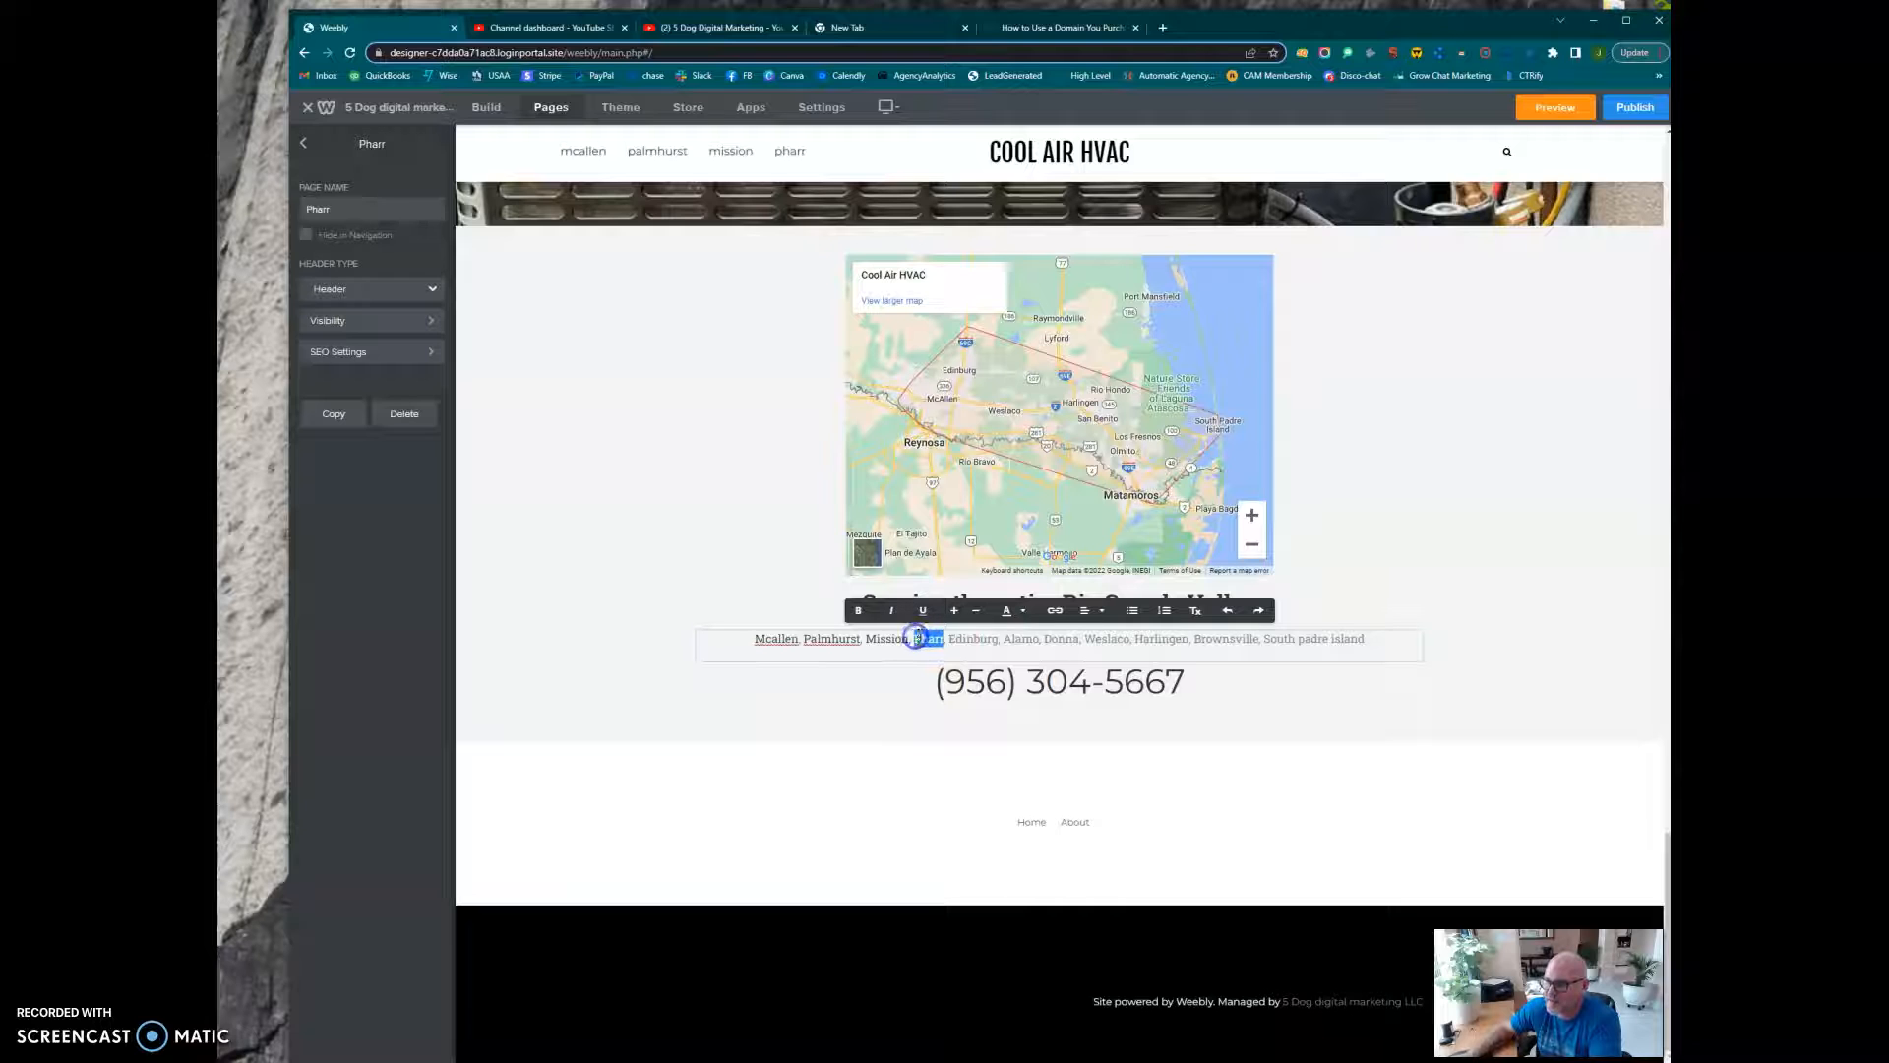
click(1054, 610)
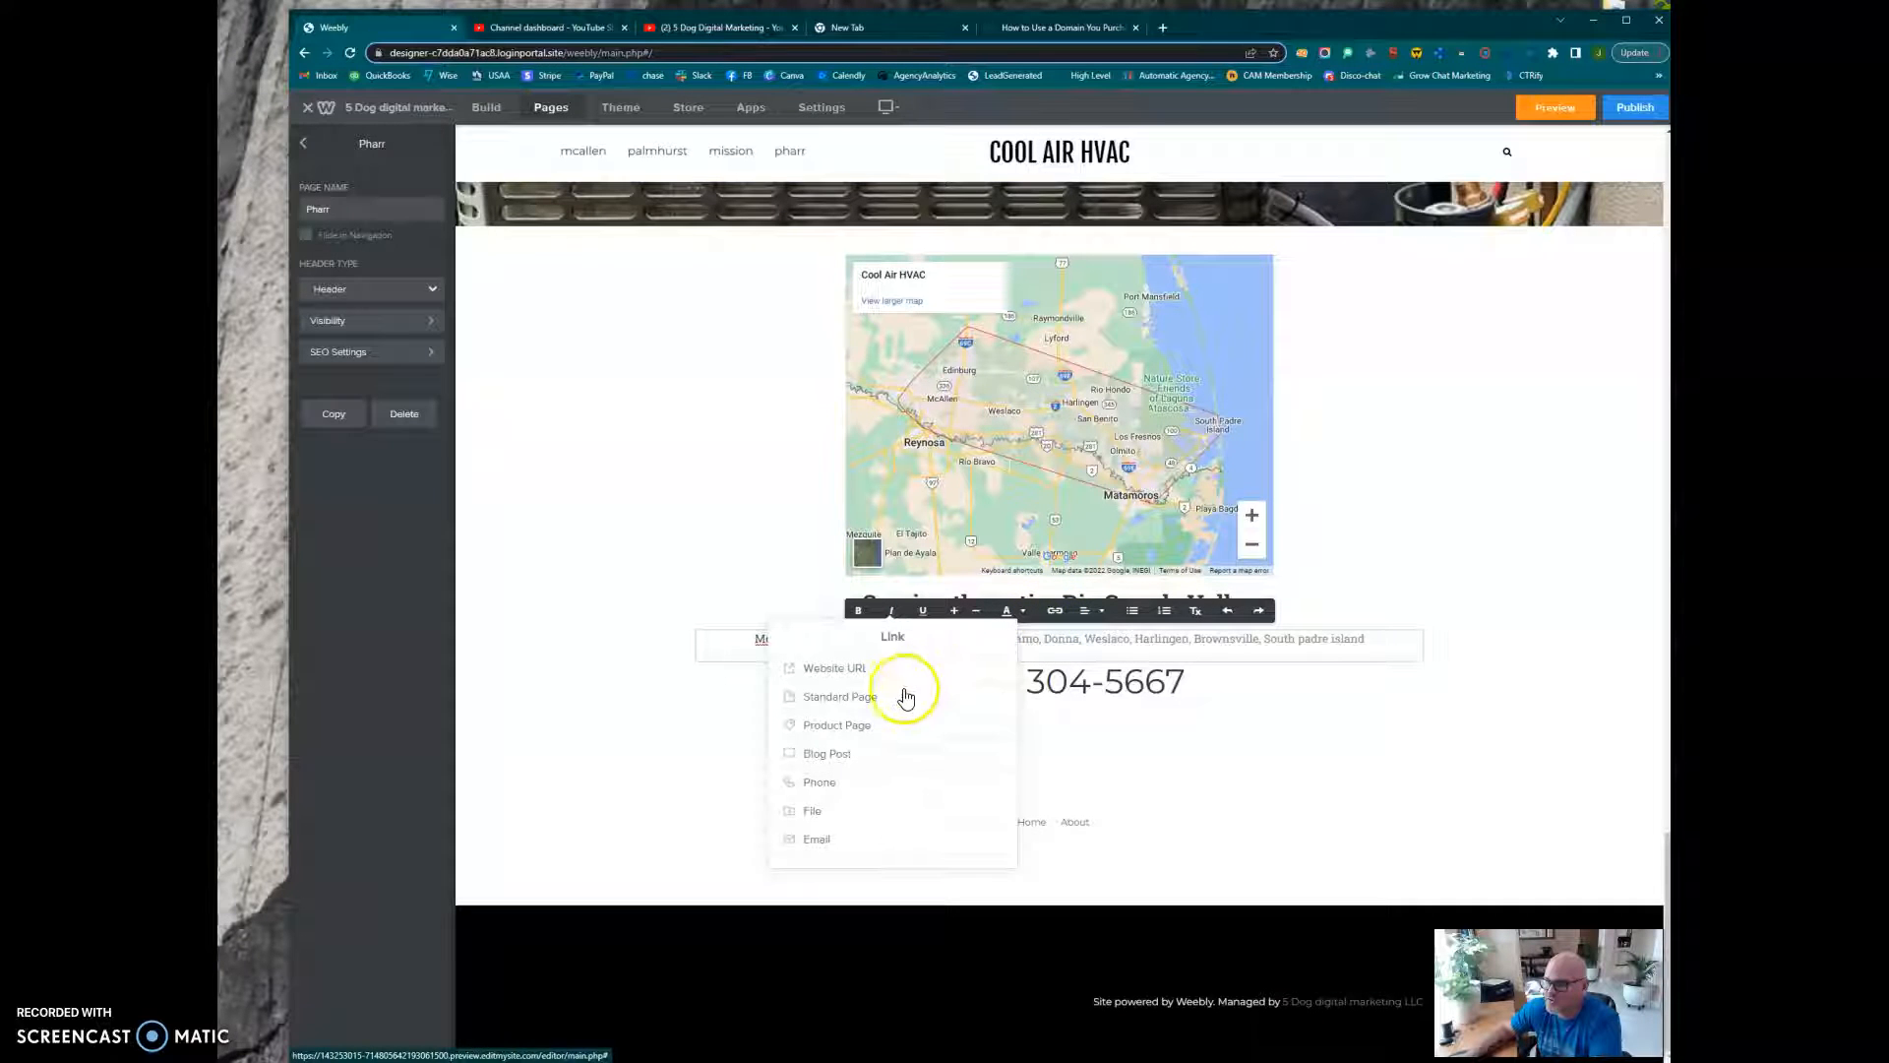
click(856, 704)
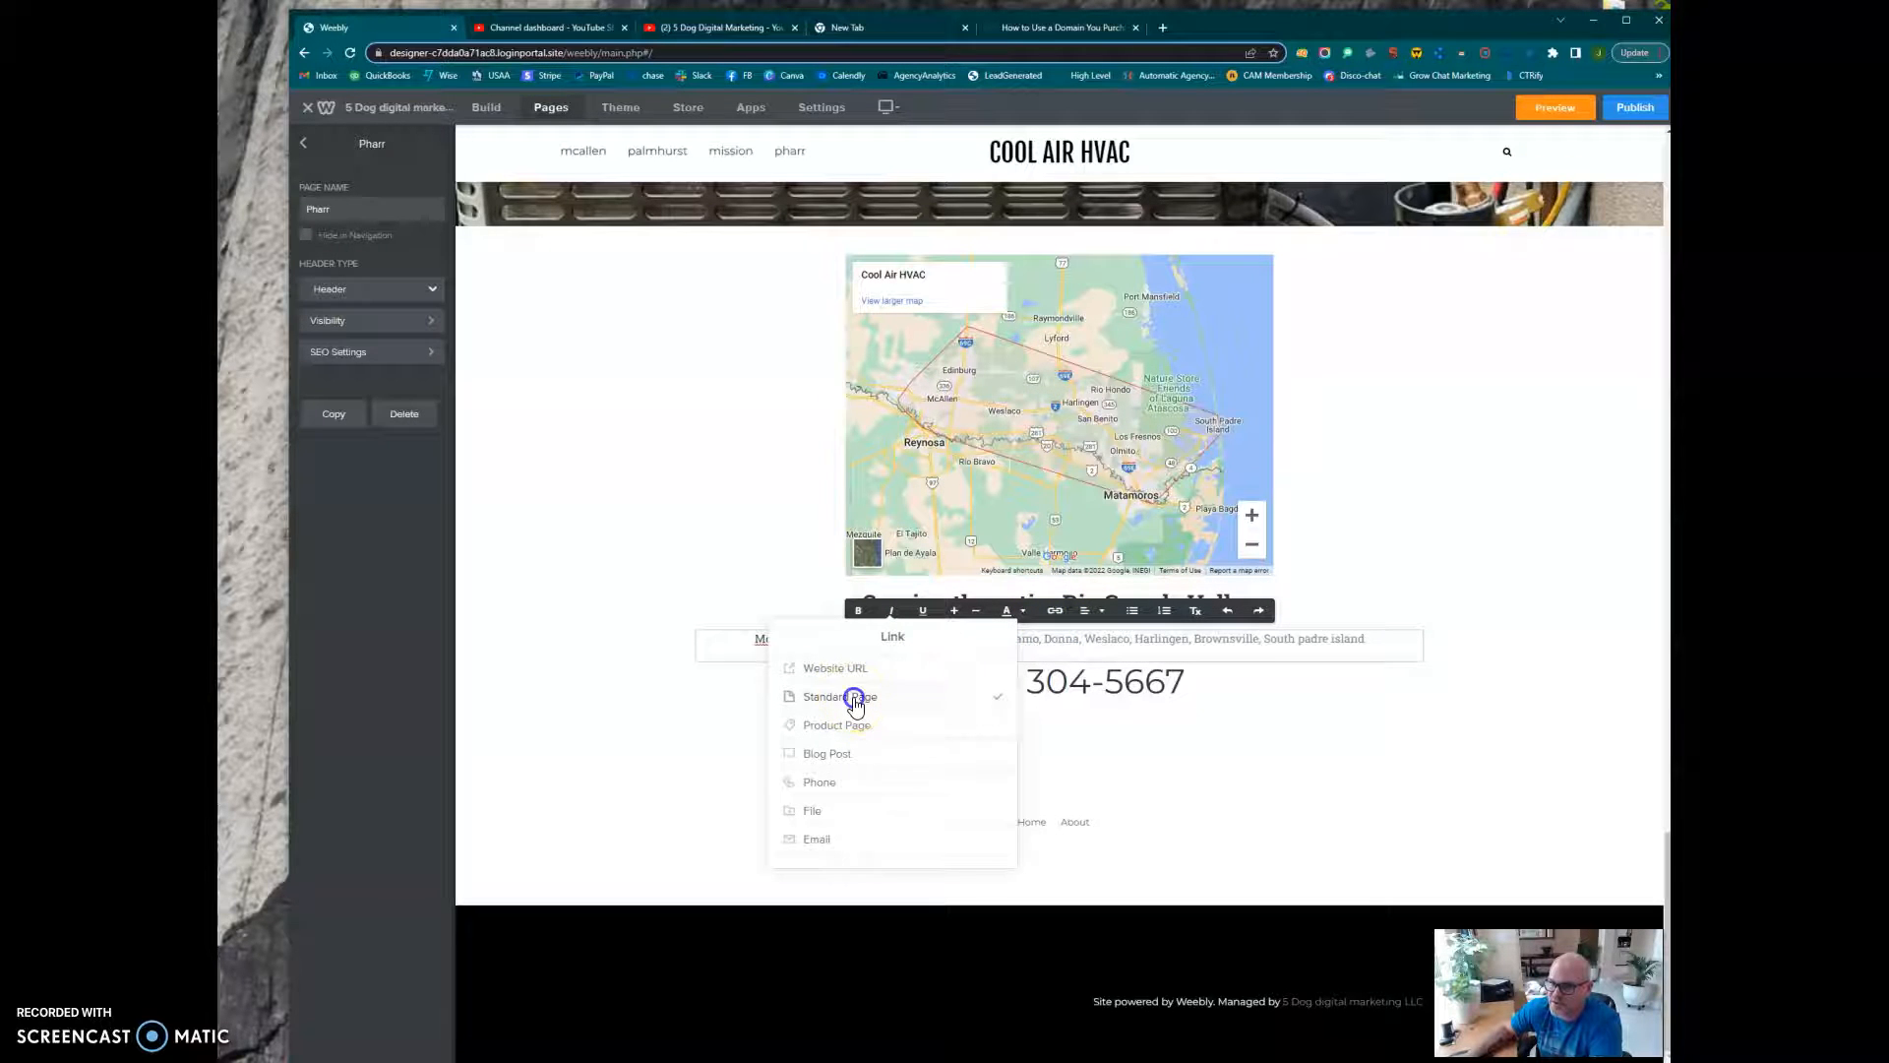
click(854, 701)
click(812, 828)
click(683, 775)
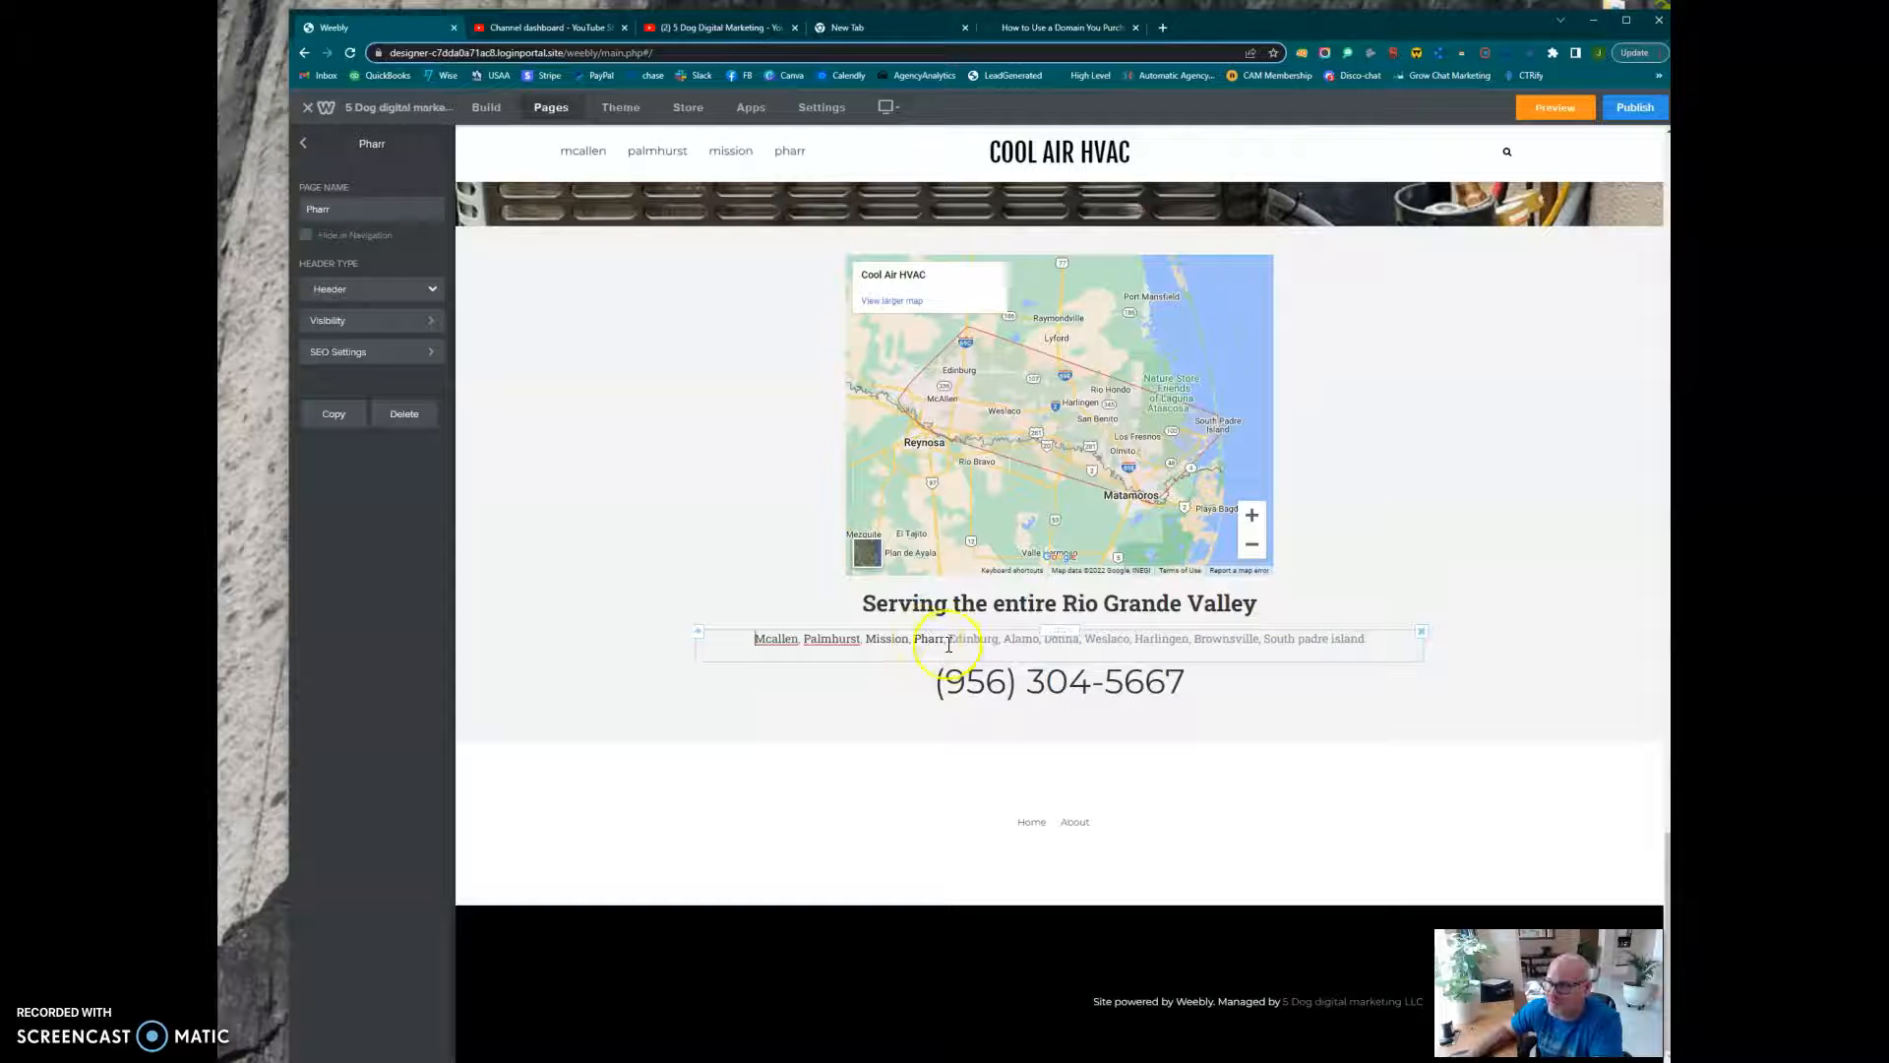
Inspect the phone link on the number below the city list and the available link types, keeping the Phone type.
click(1031, 688)
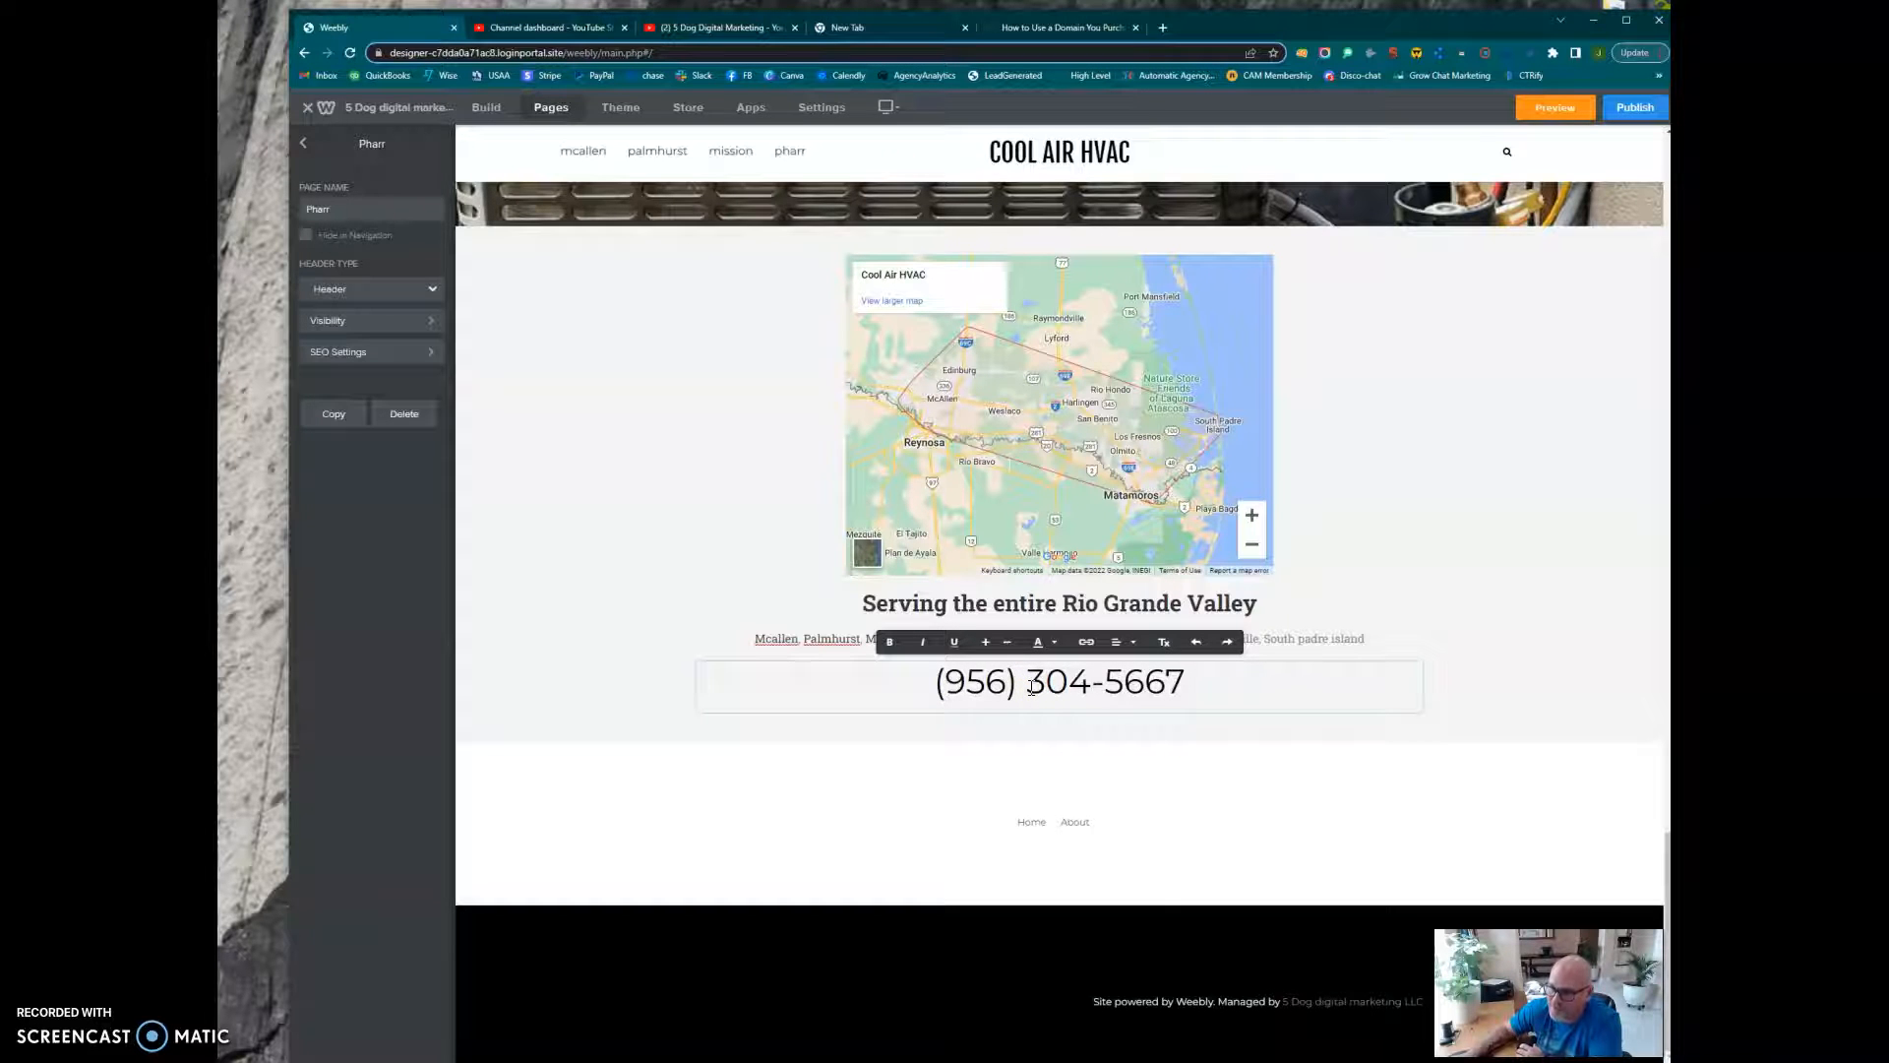
double_click(1031, 688)
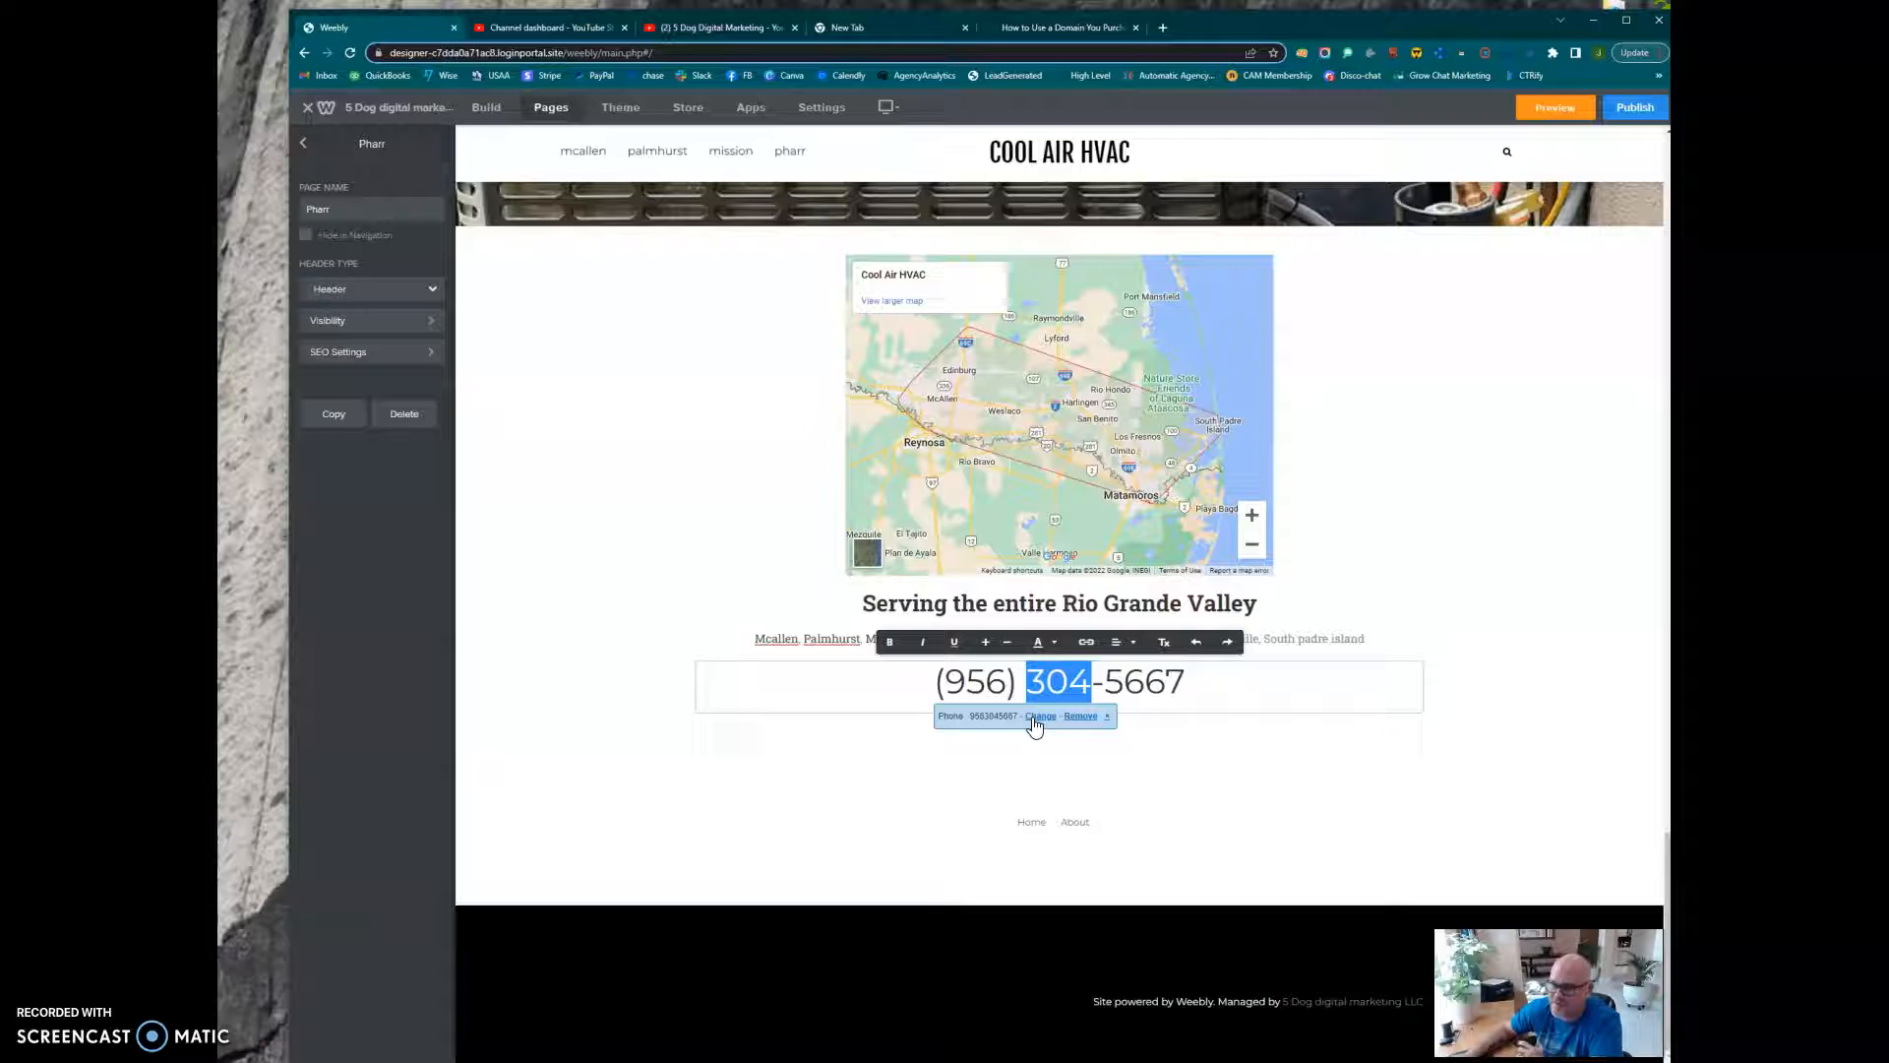
click(1087, 645)
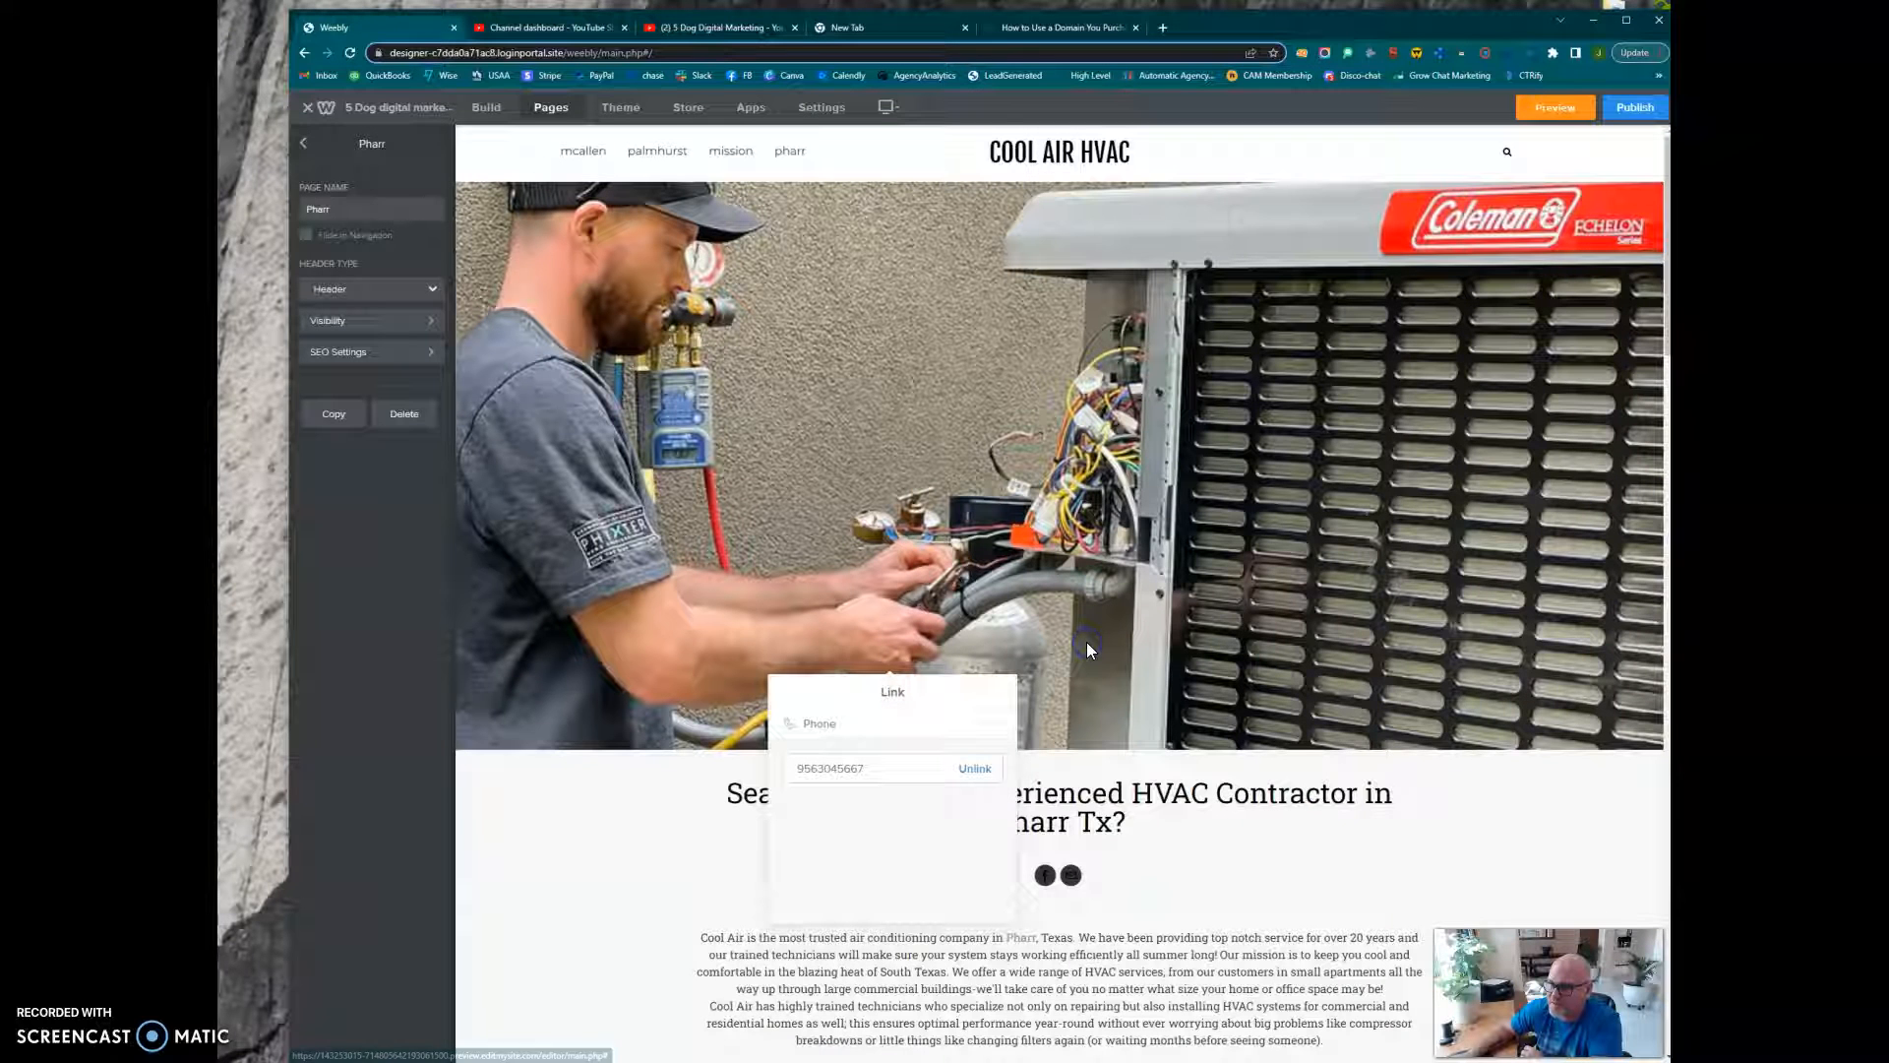
click(823, 724)
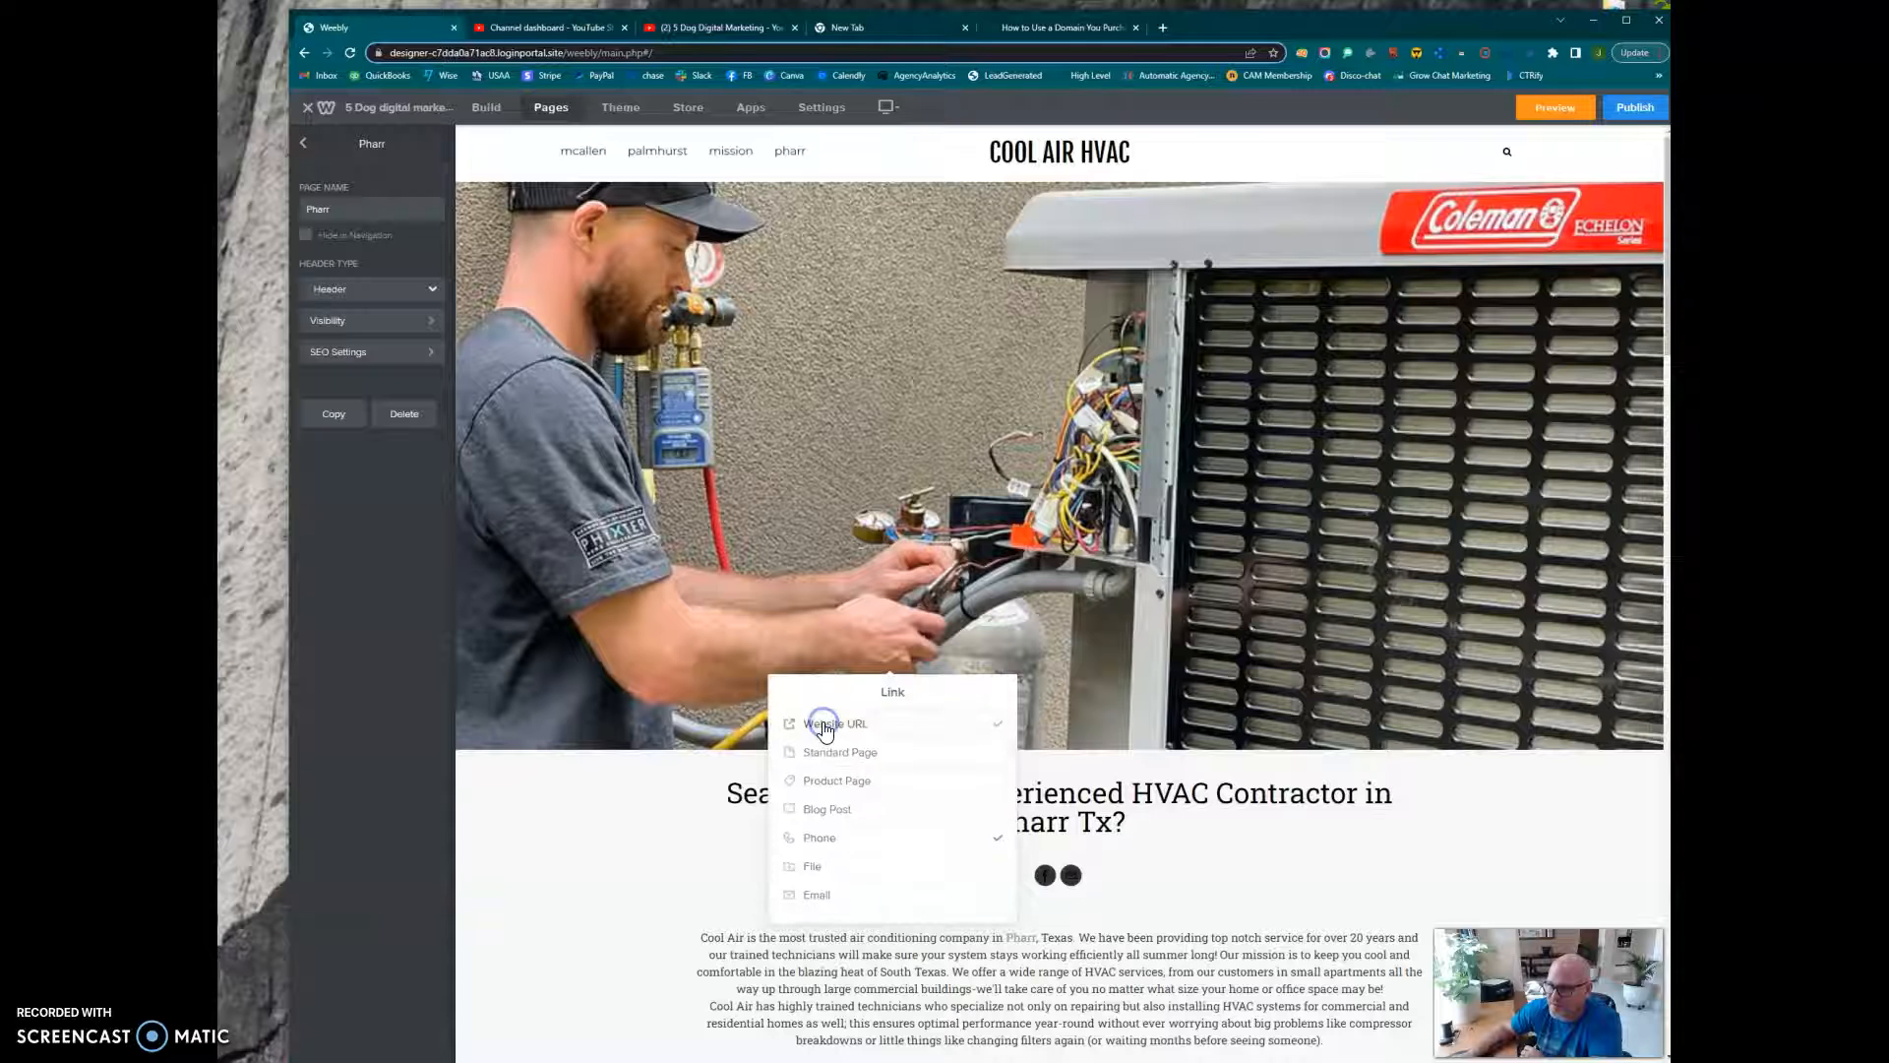
click(875, 753)
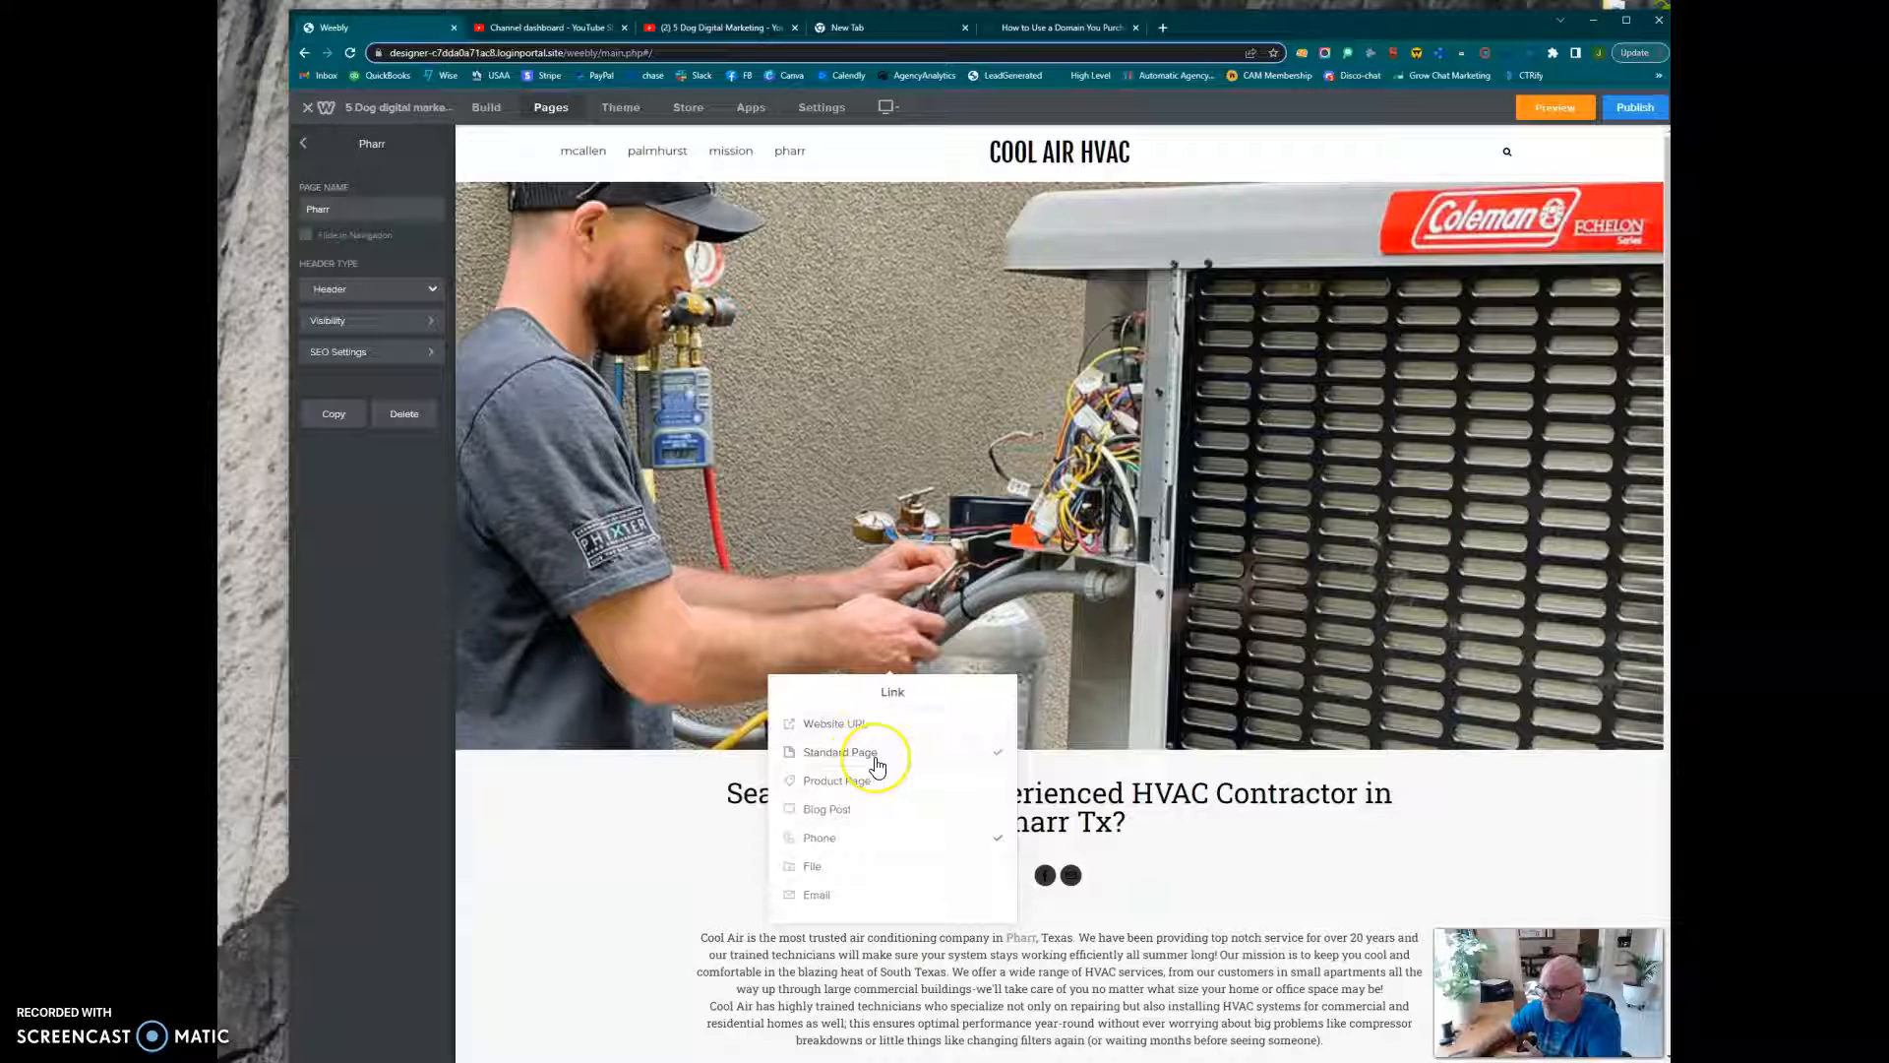
click(874, 811)
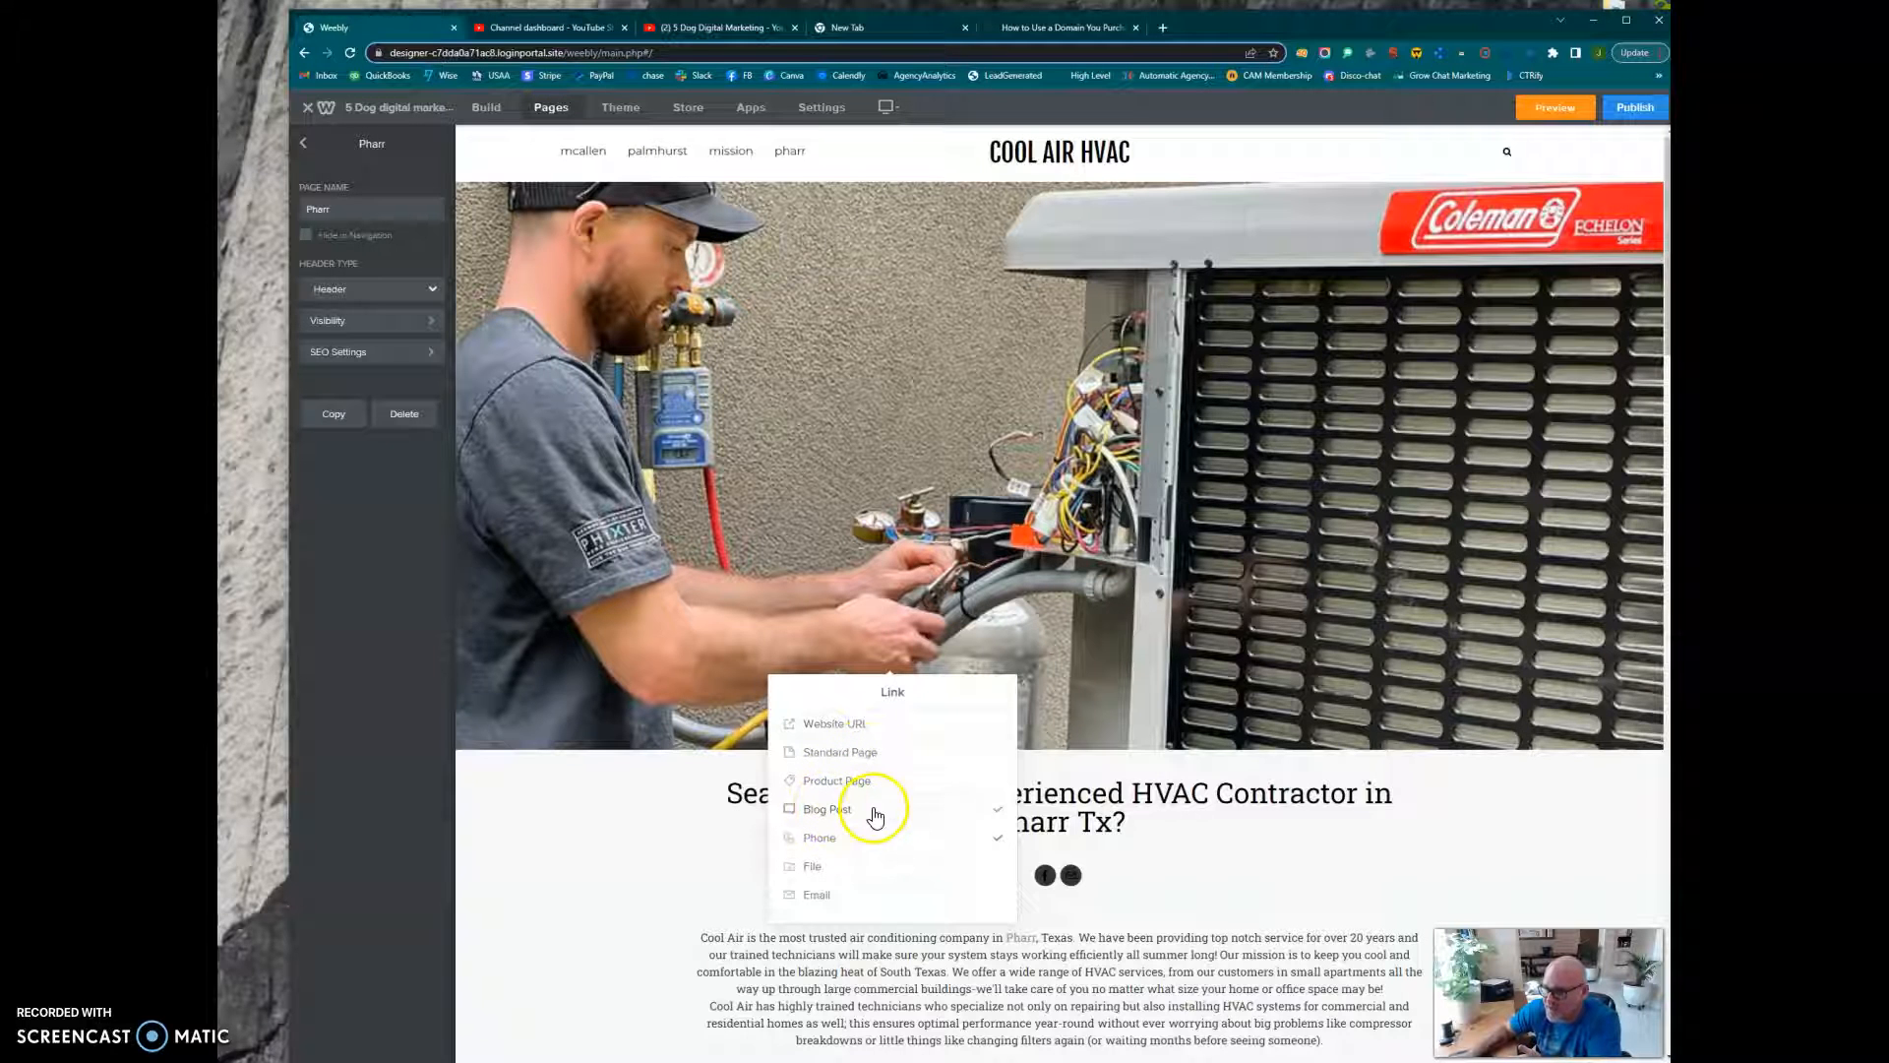
click(824, 844)
click(830, 777)
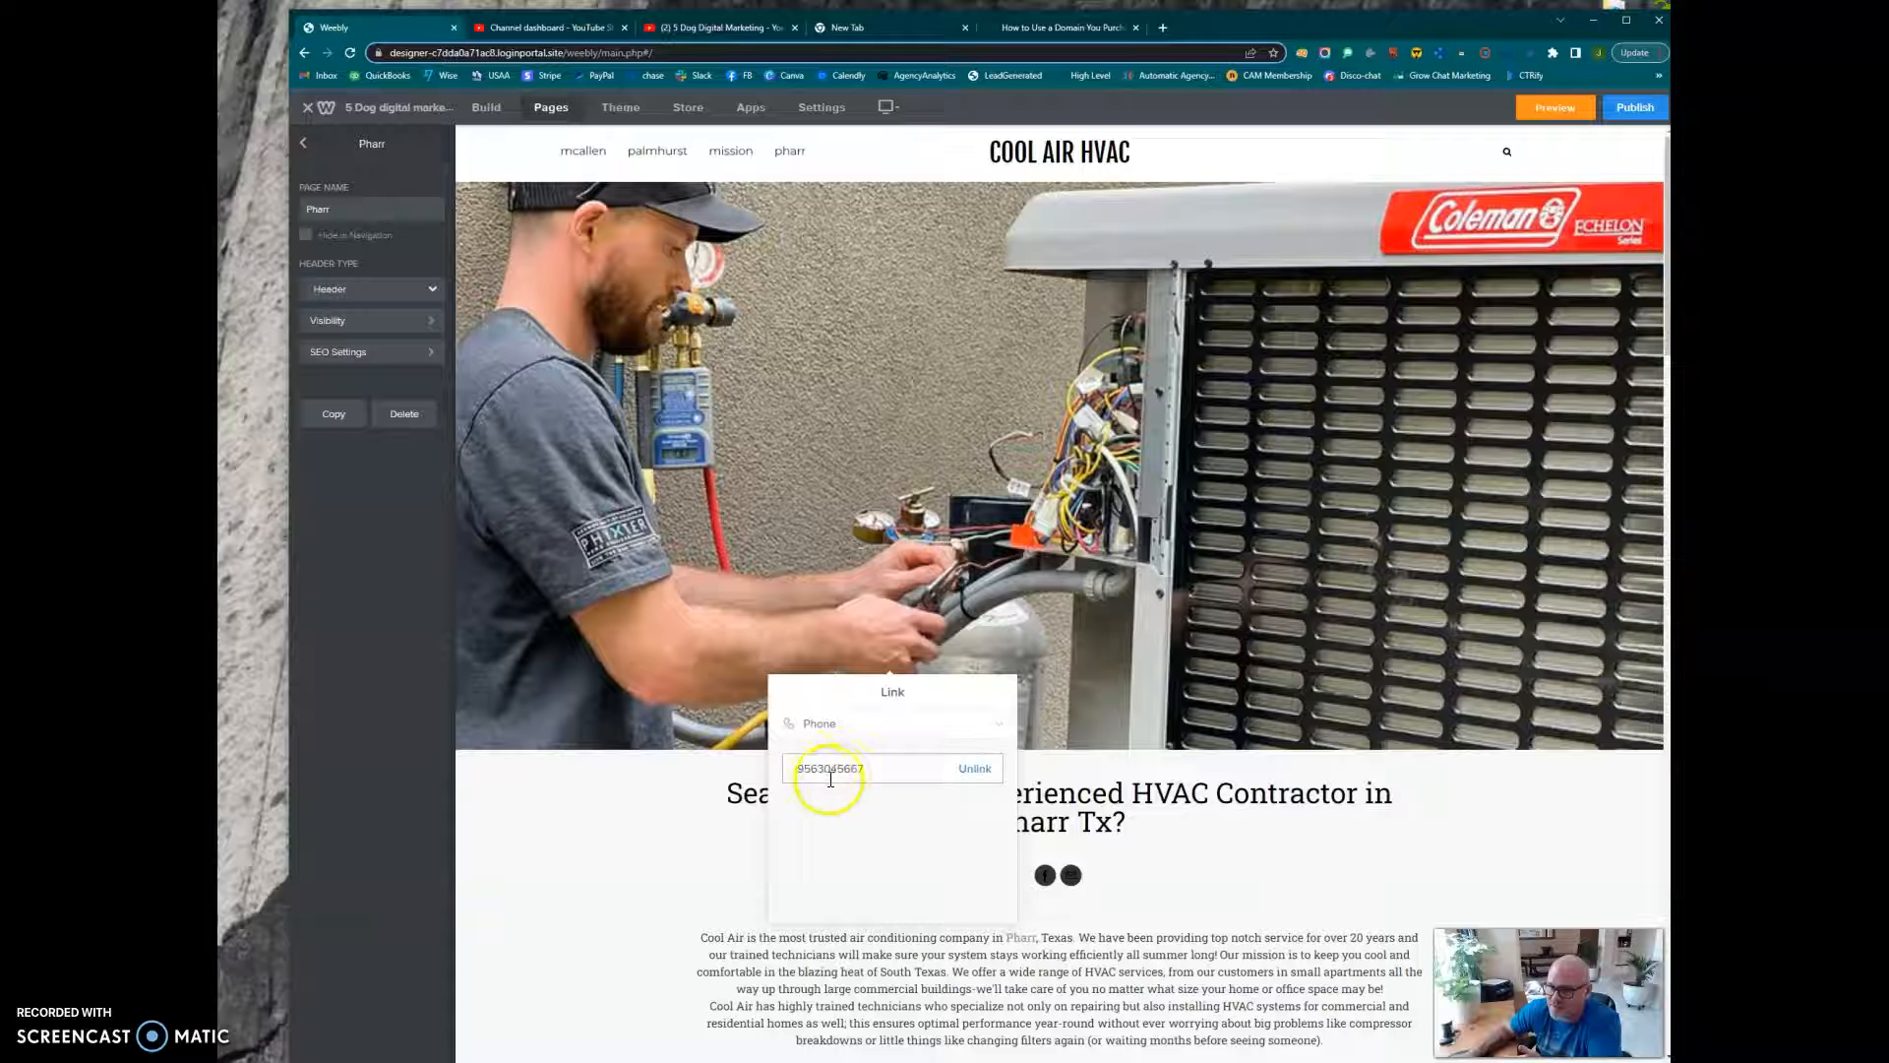
click(782, 979)
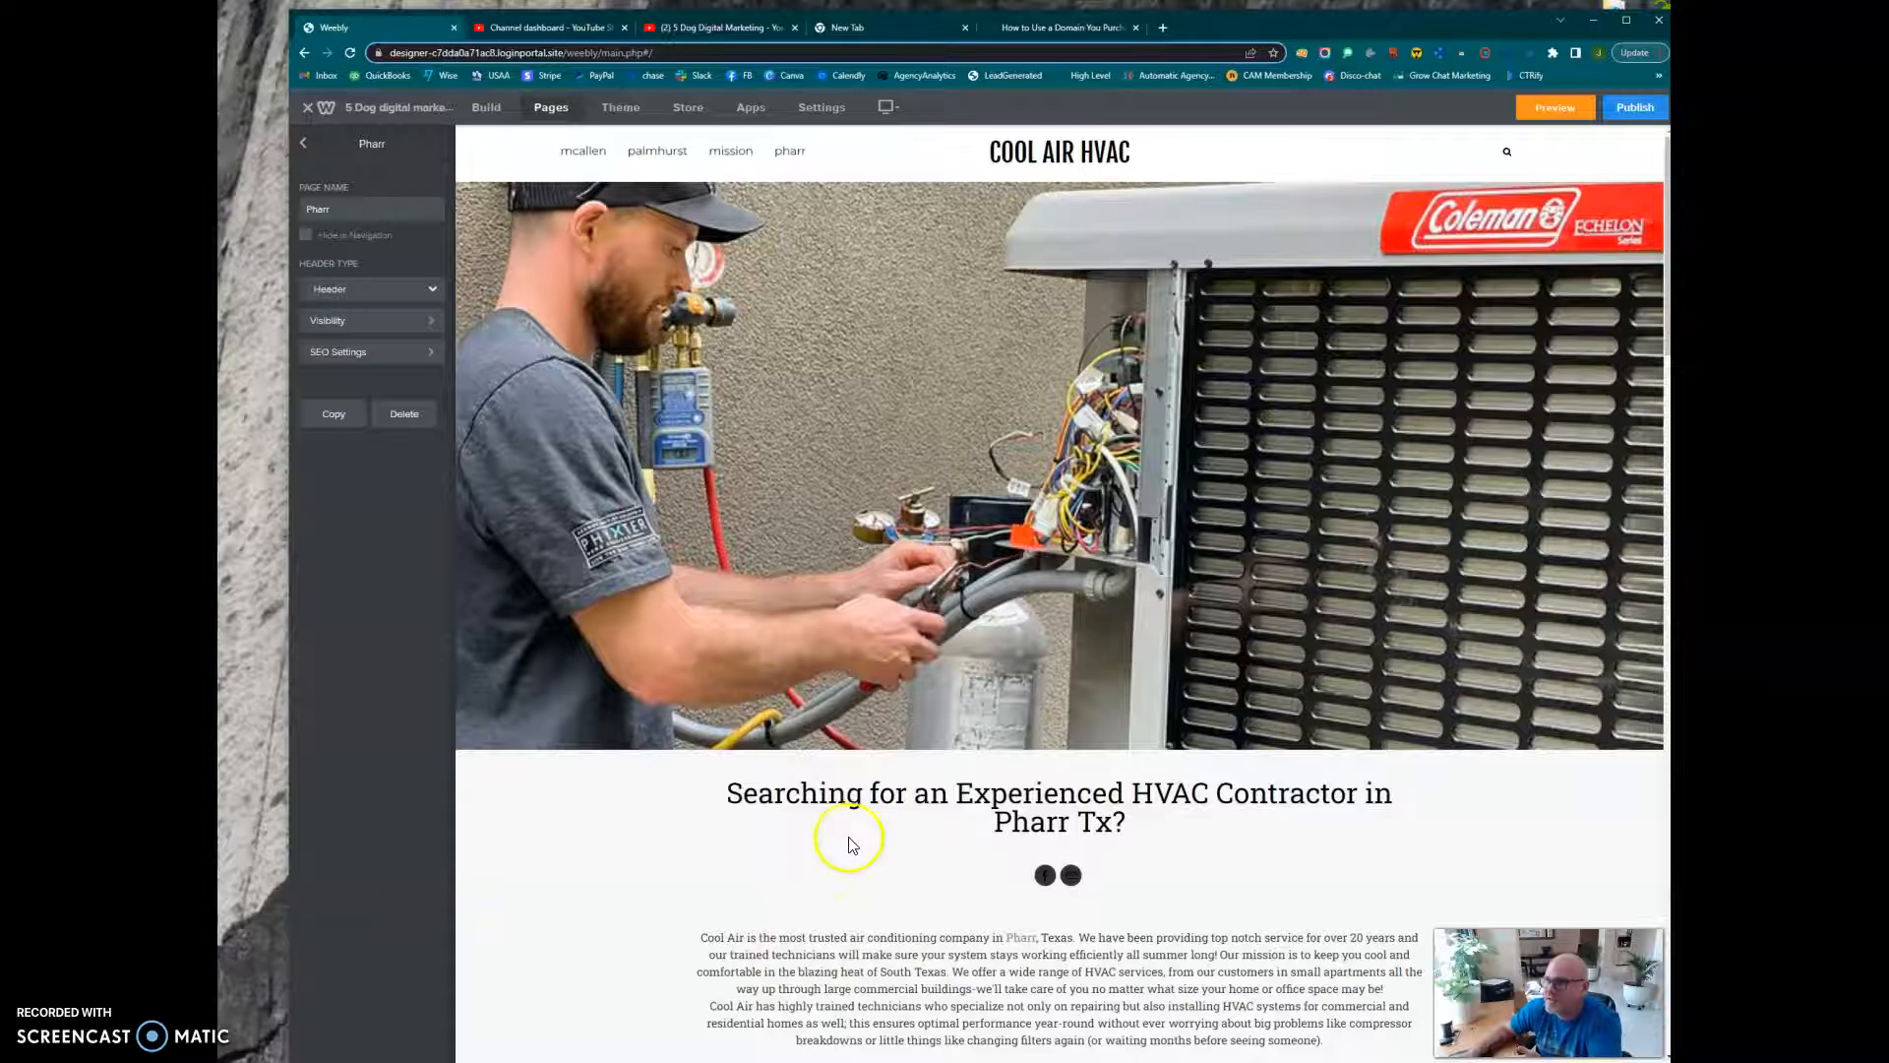
Review the Pharr page from its main title through the service sections to the city list, and return to the page list.
scroll(1132, 851, down, 20)
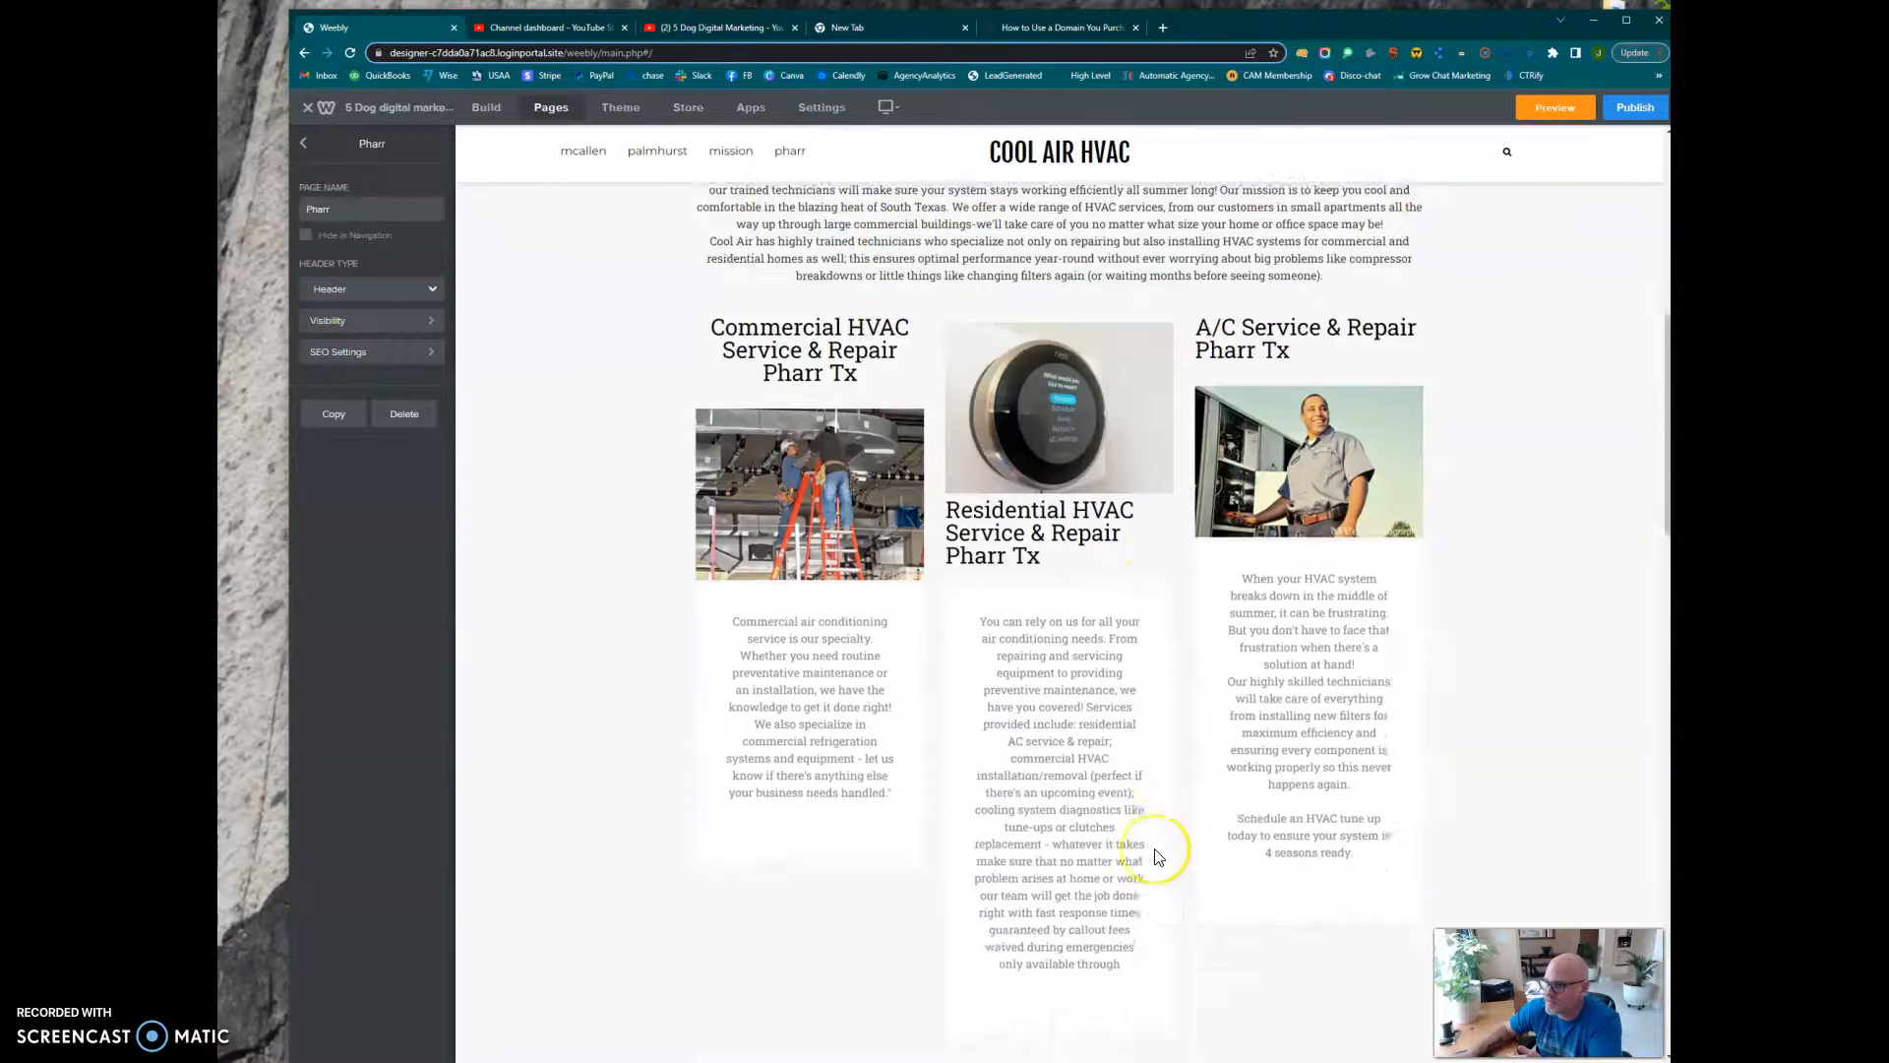
scroll(1154, 854, down, 6)
click(1183, 772)
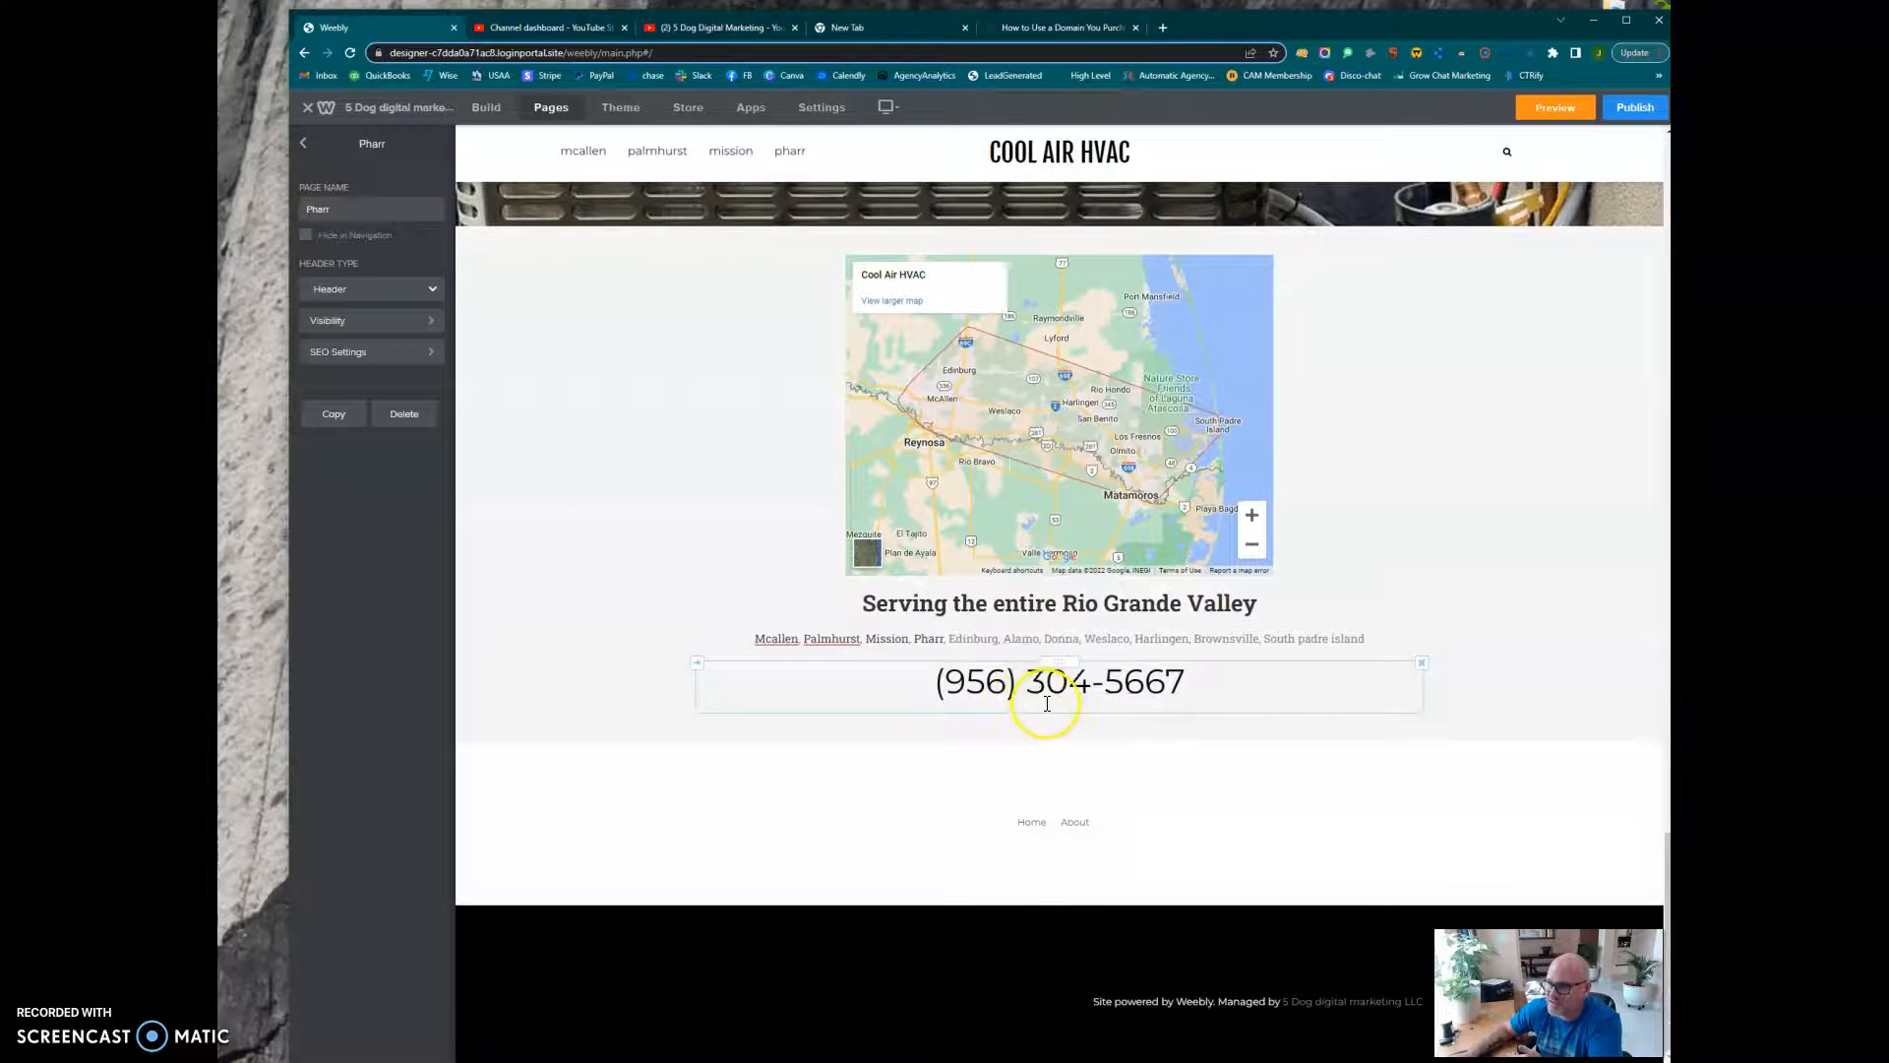
scroll(1051, 705, up, 3)
scroll(1051, 704, up, 8)
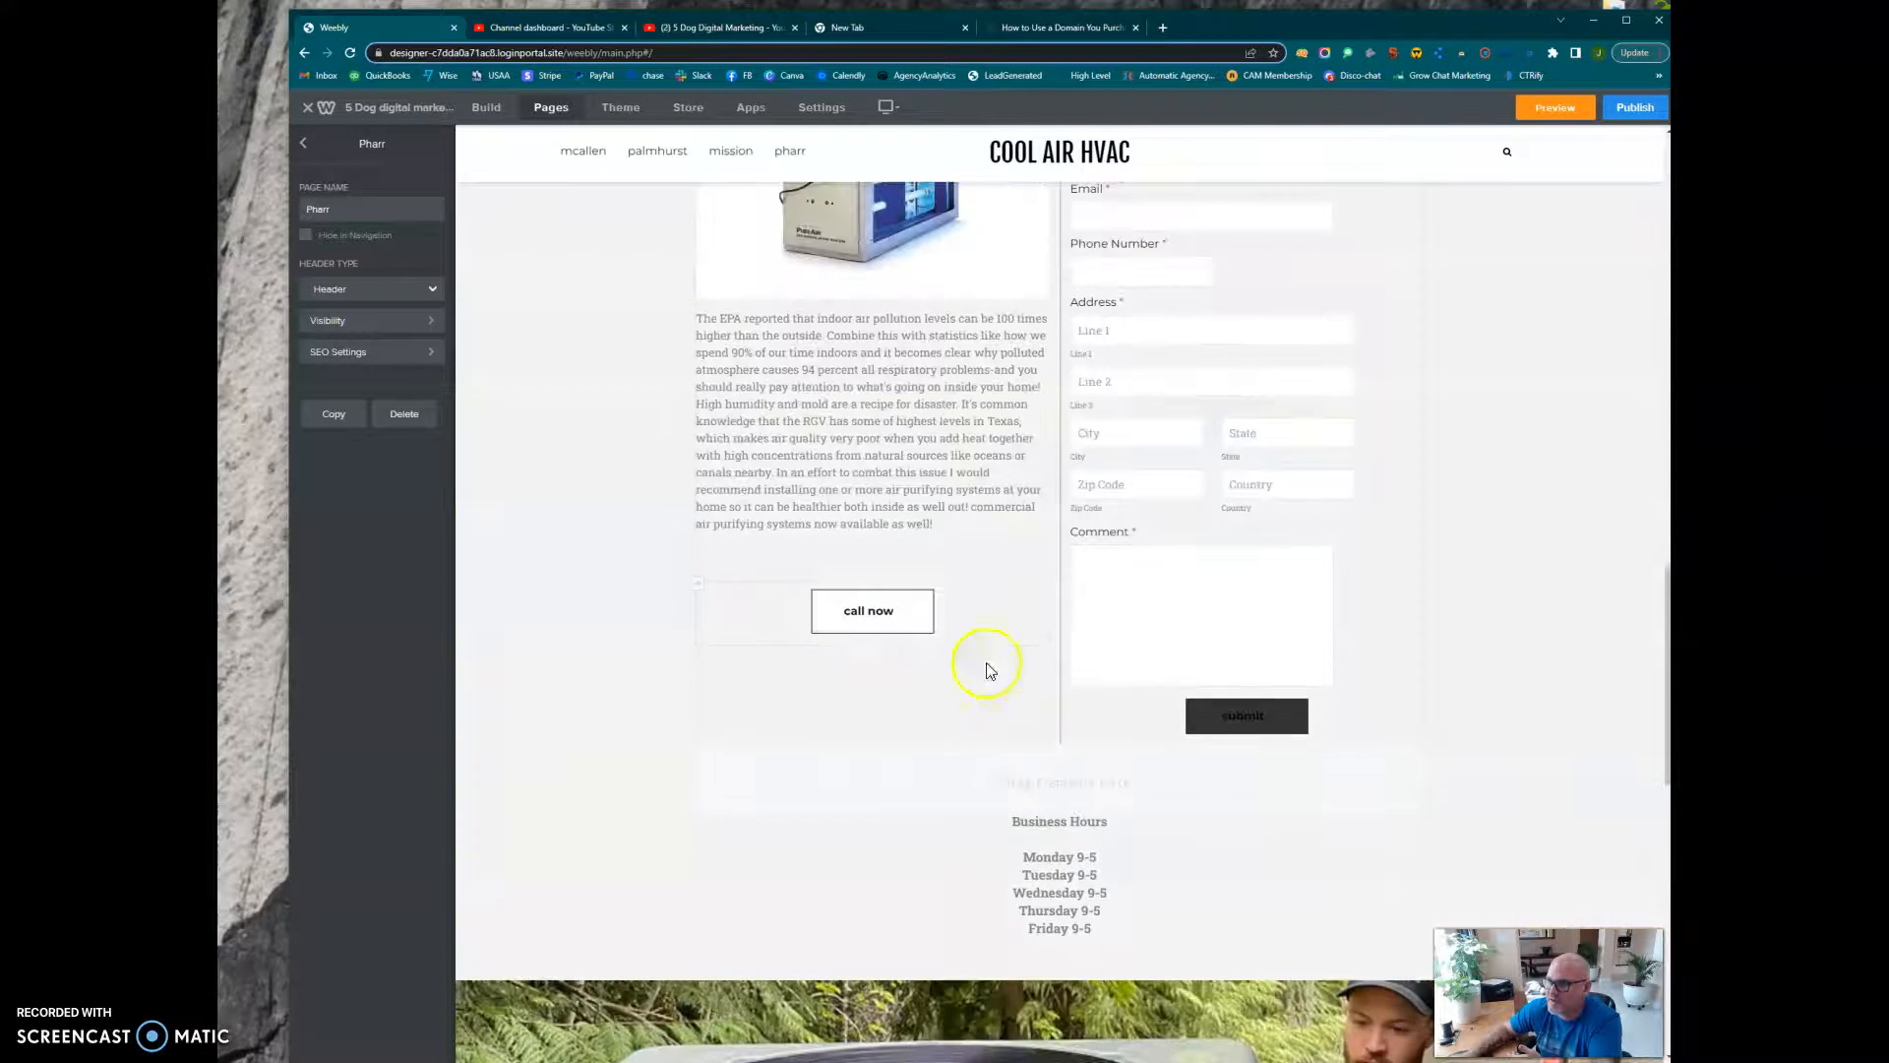
scroll(1054, 662, up, 15)
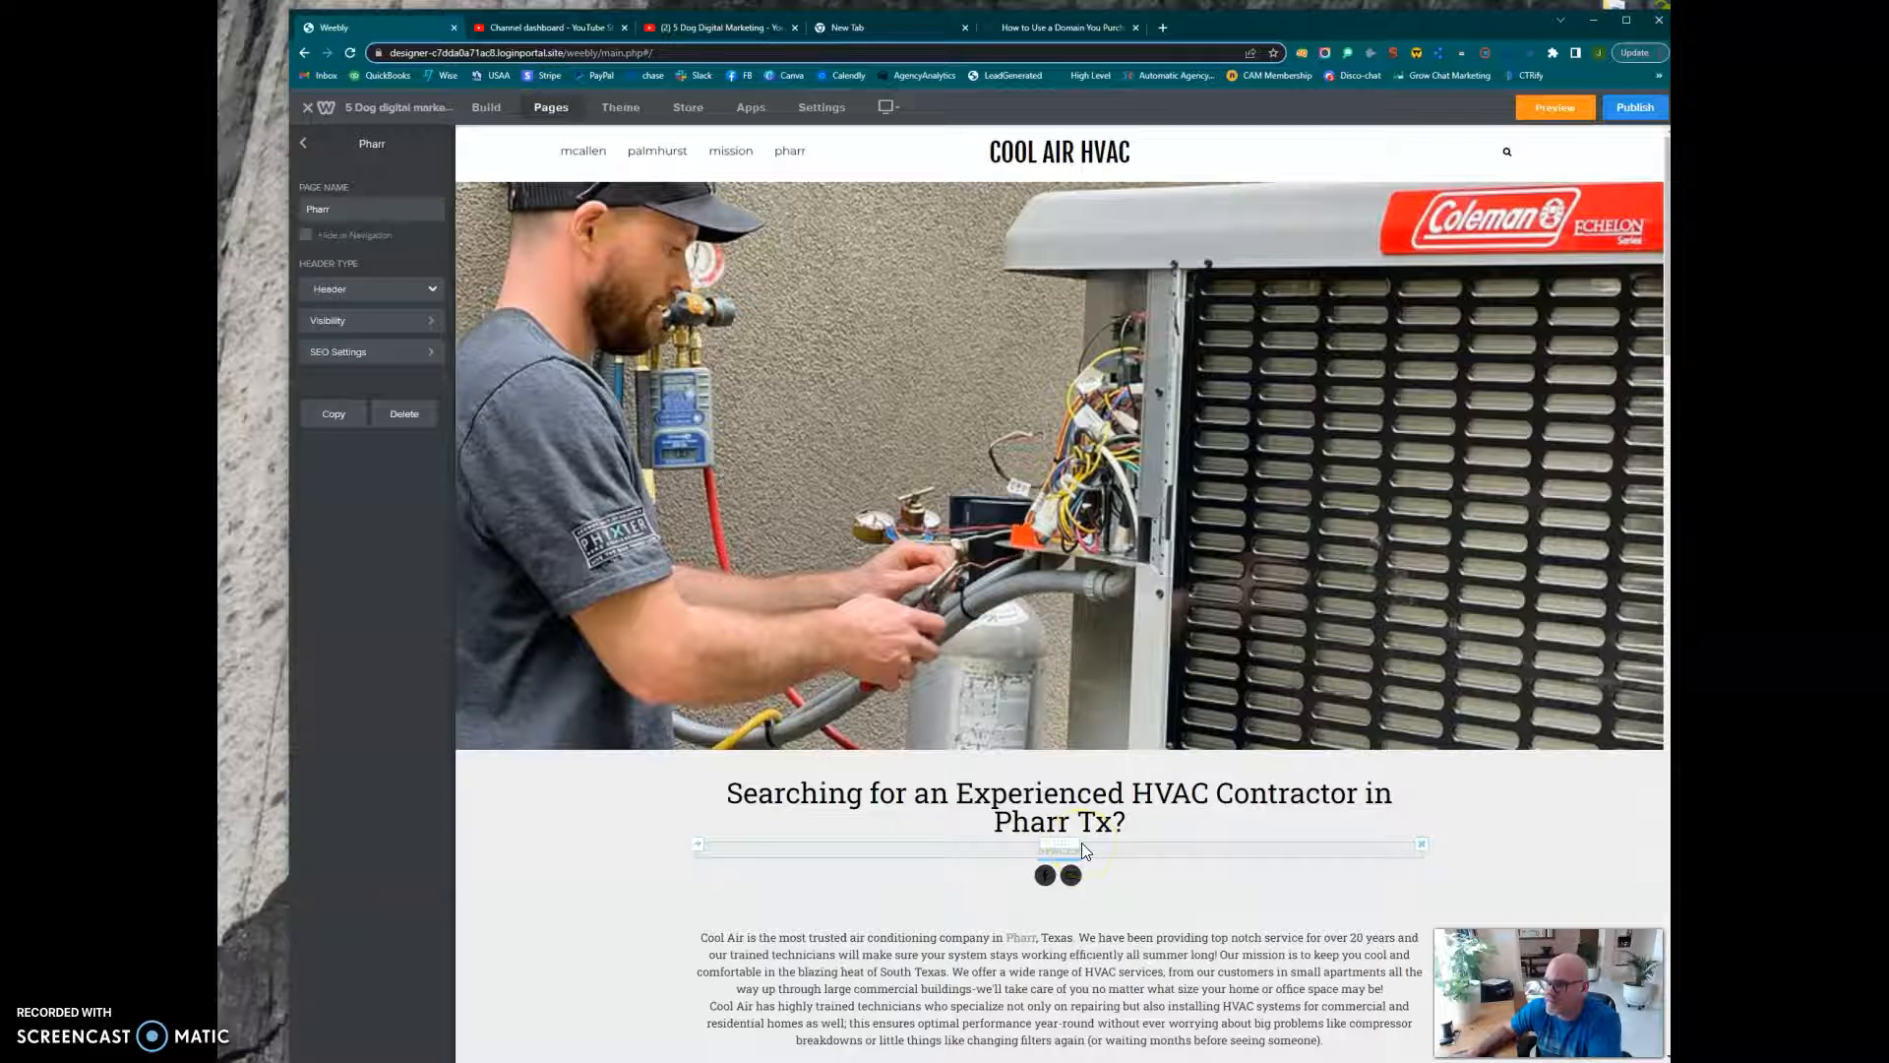
click(819, 163)
scroll(1034, 691, down, 15)
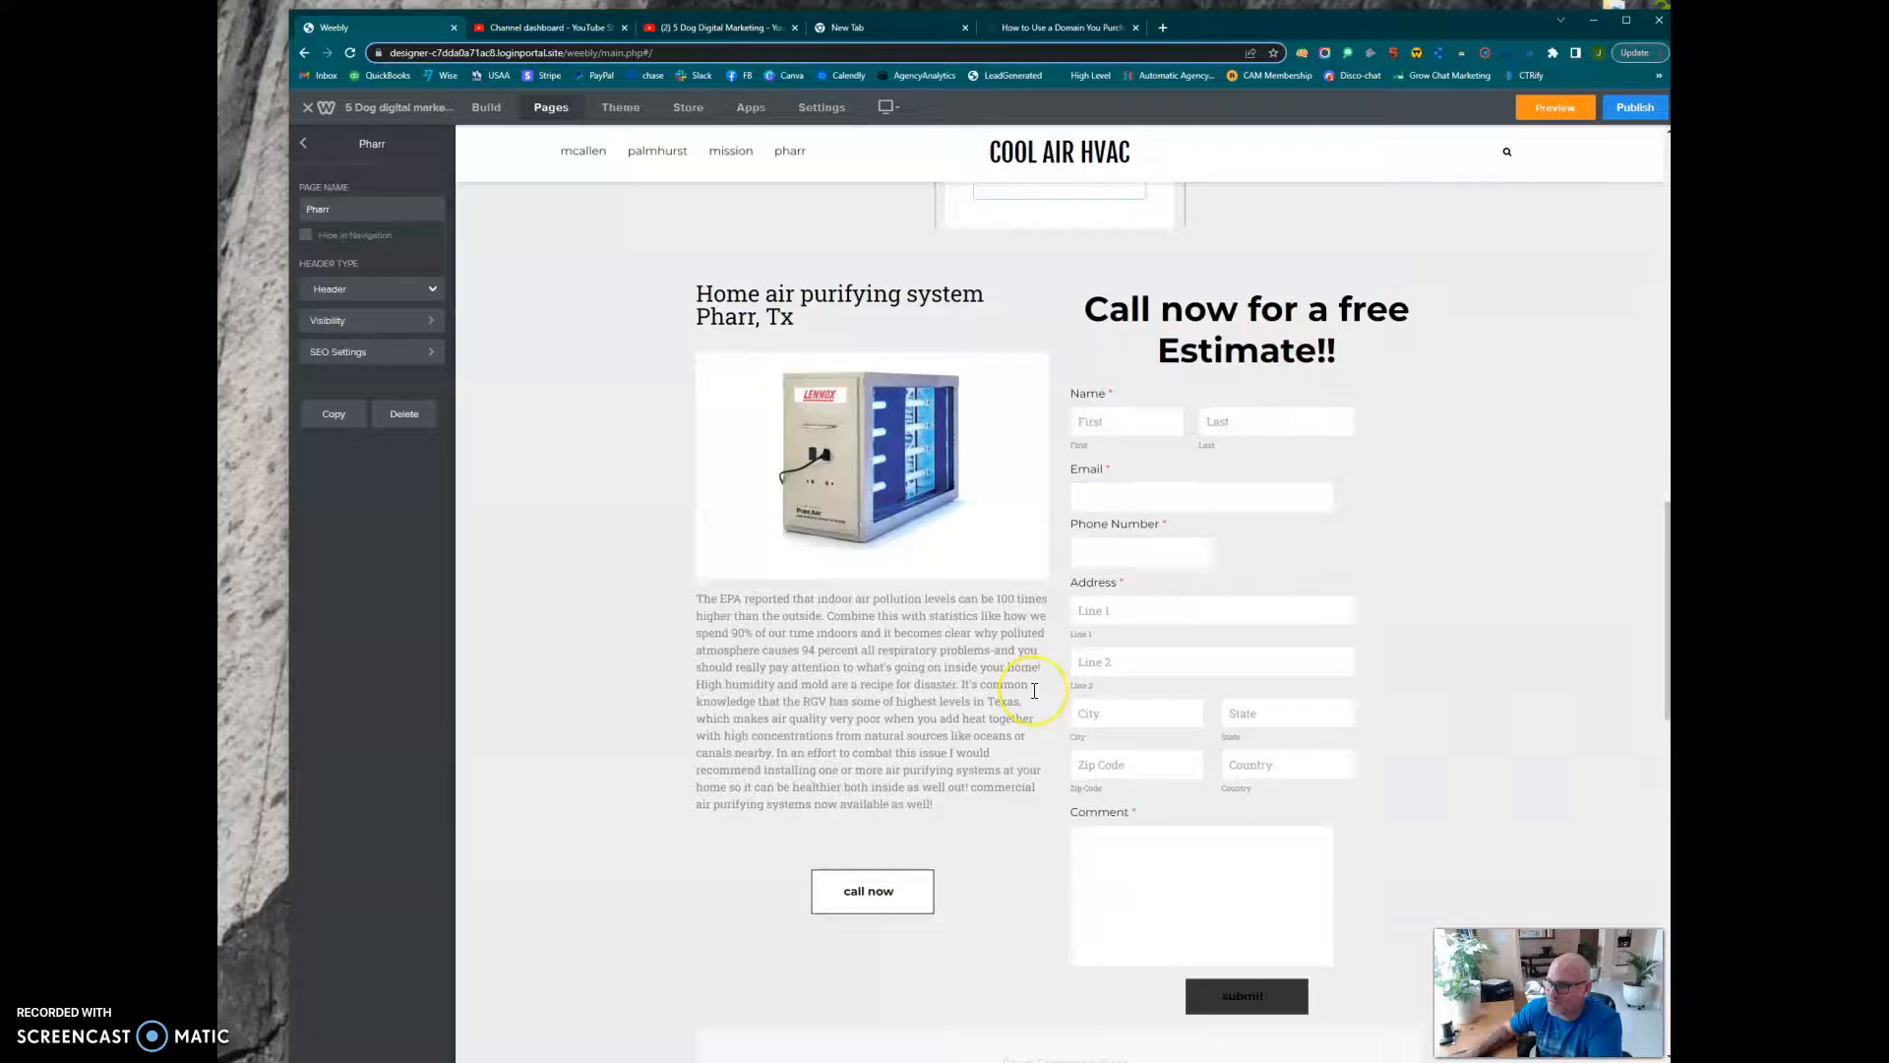
scroll(1034, 691, down, 15)
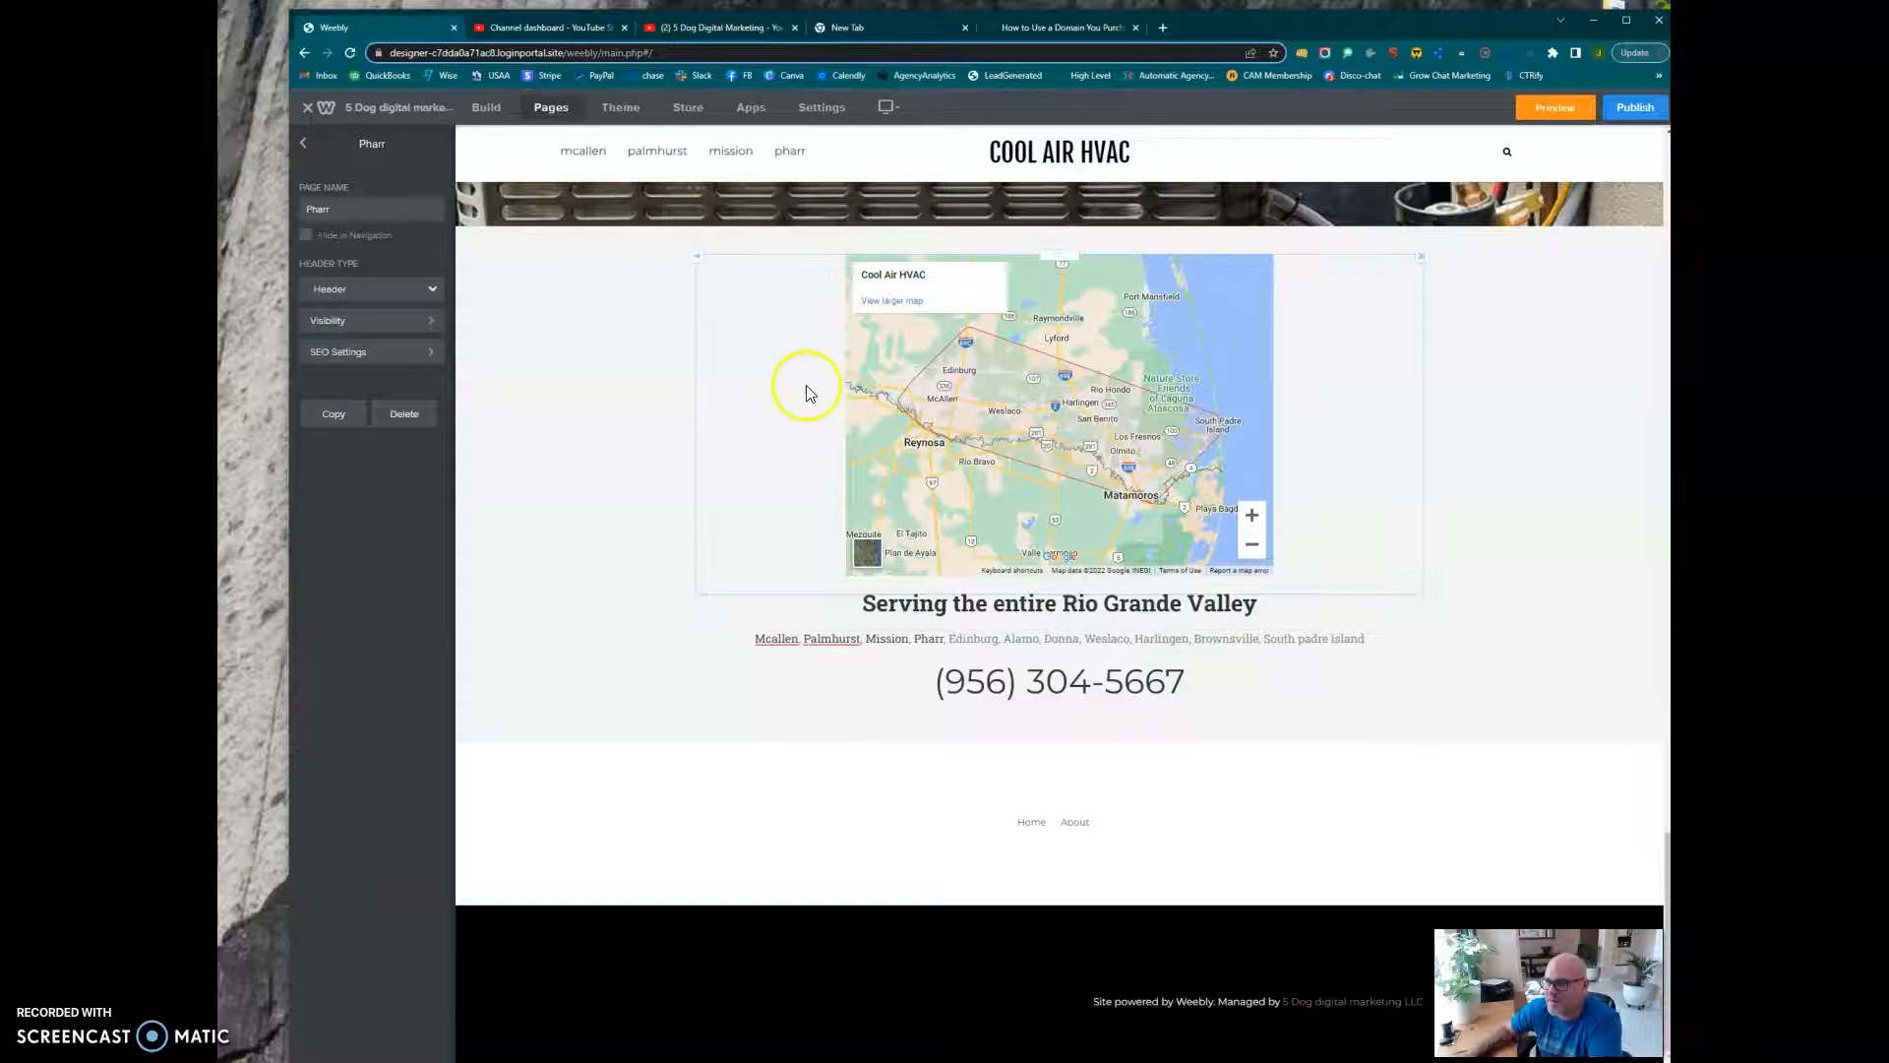
click(302, 146)
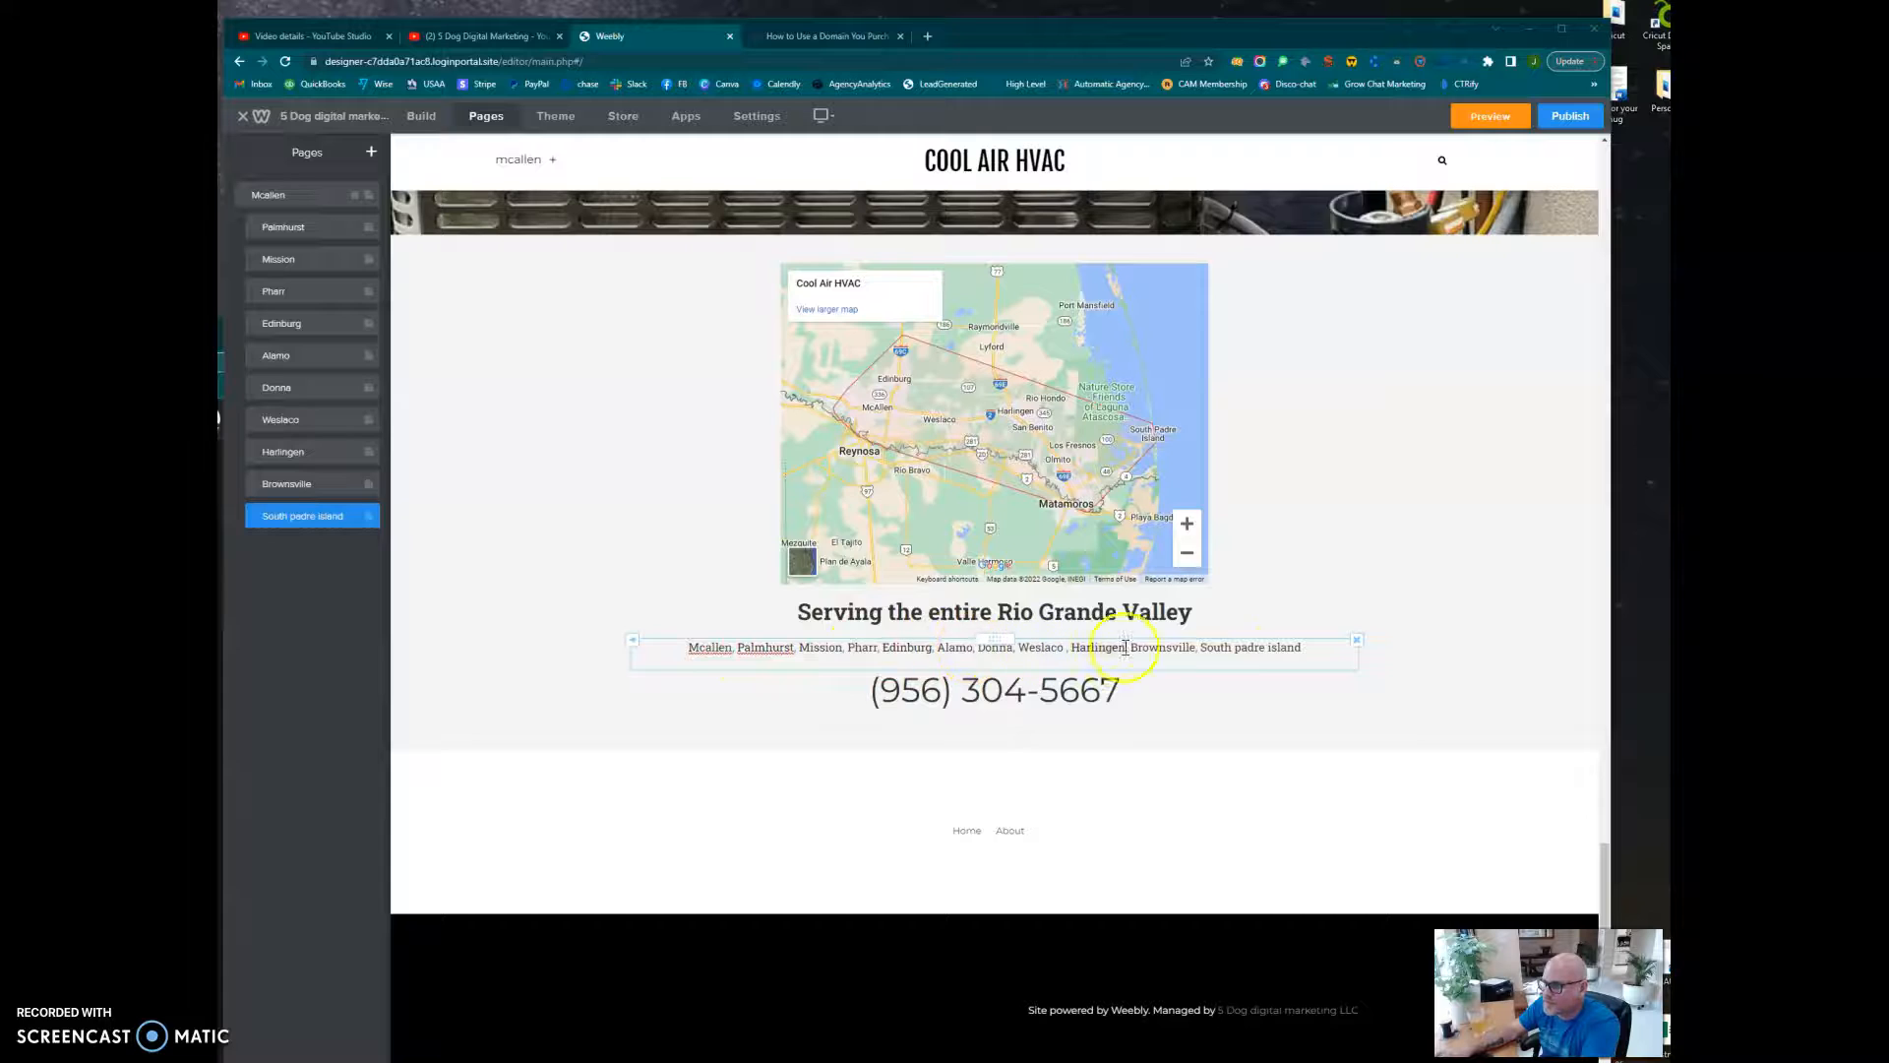
Check where the city name appears in the South padre island page's main title, service headings and introductory paragraph.
scroll(1217, 645, up, 20)
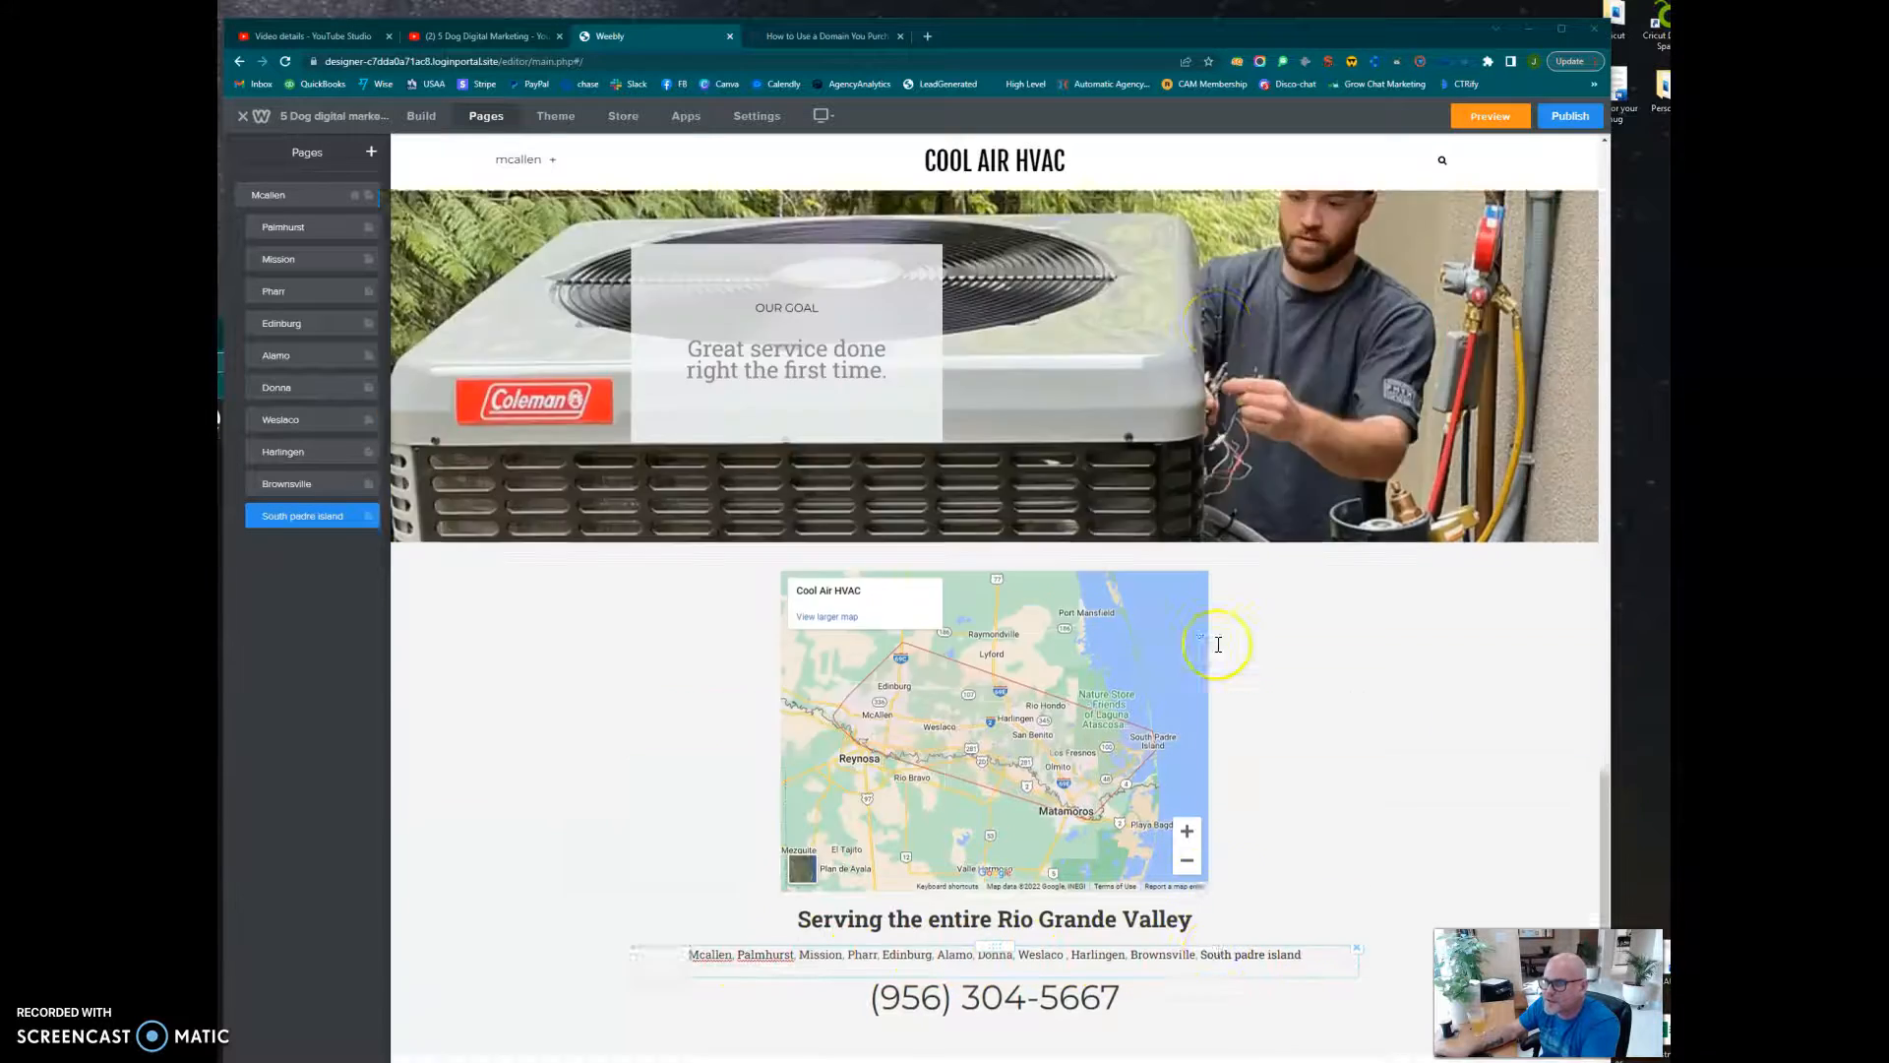
scroll(1217, 644, up, 4)
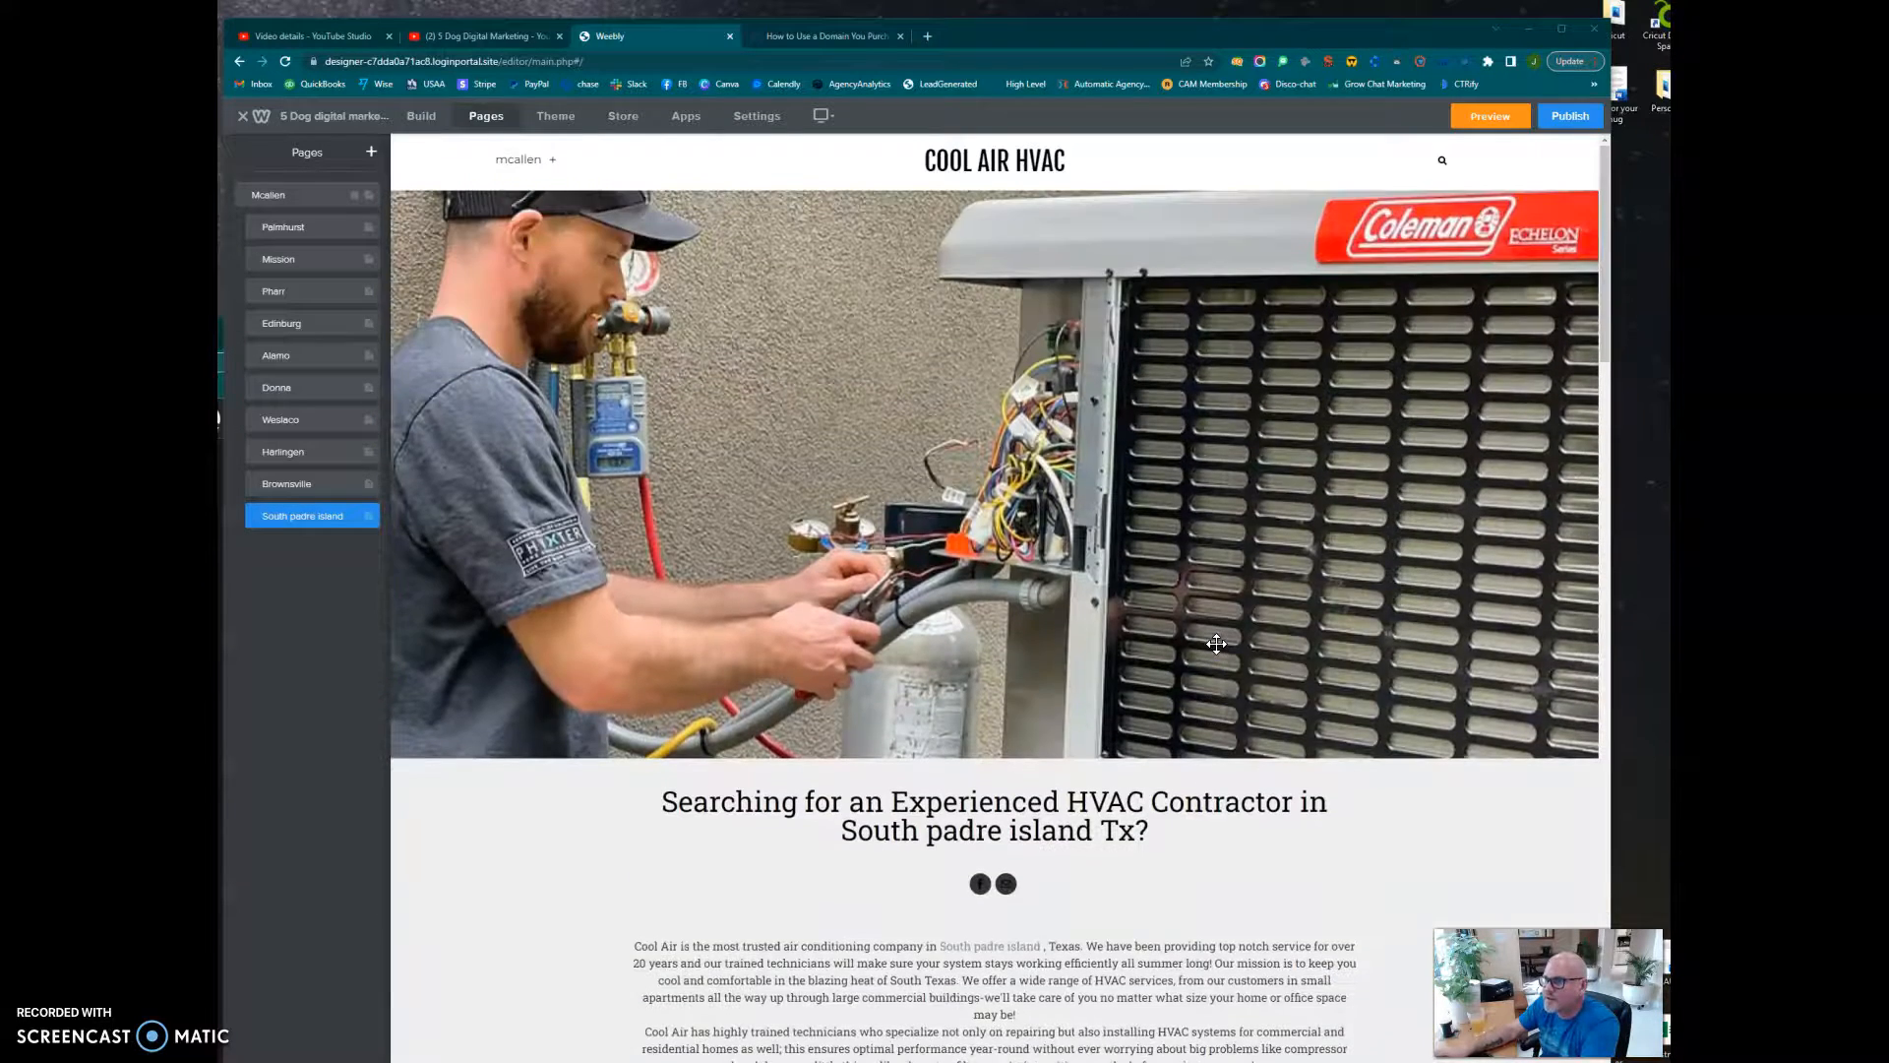
click(949, 835)
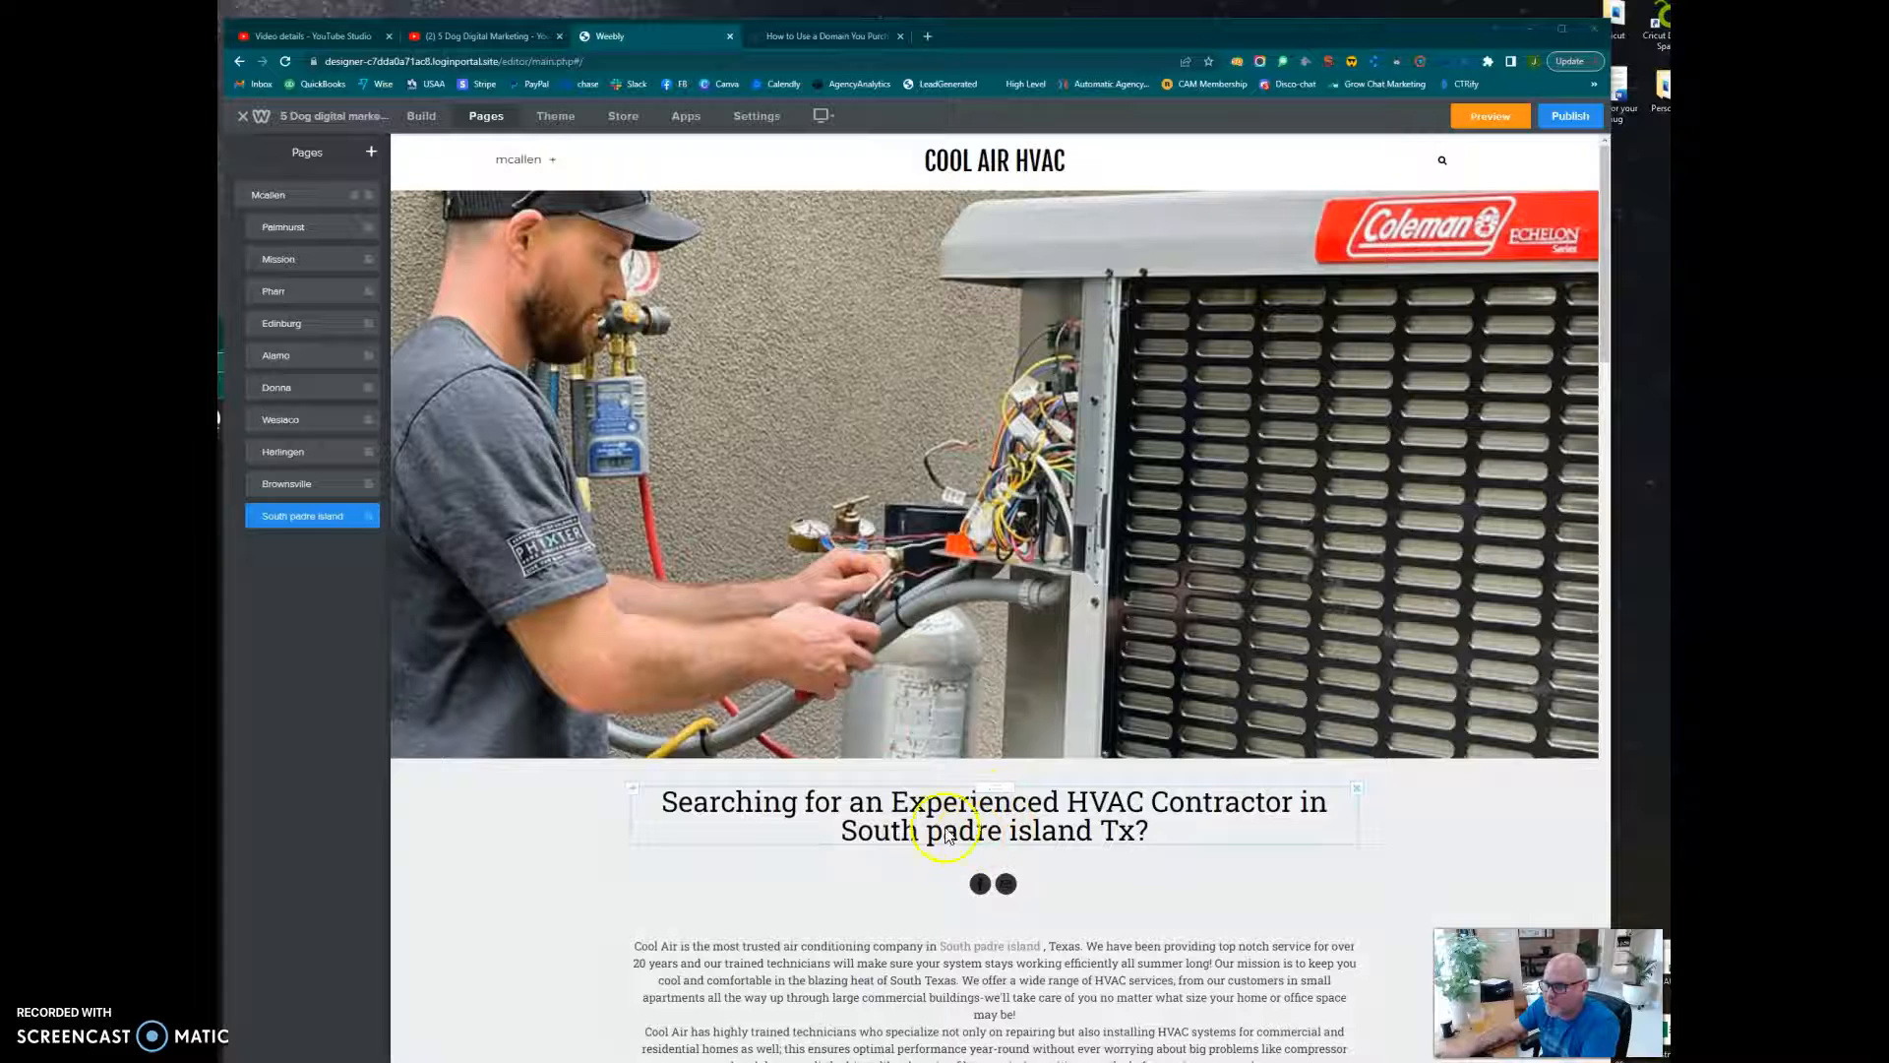
click(1009, 836)
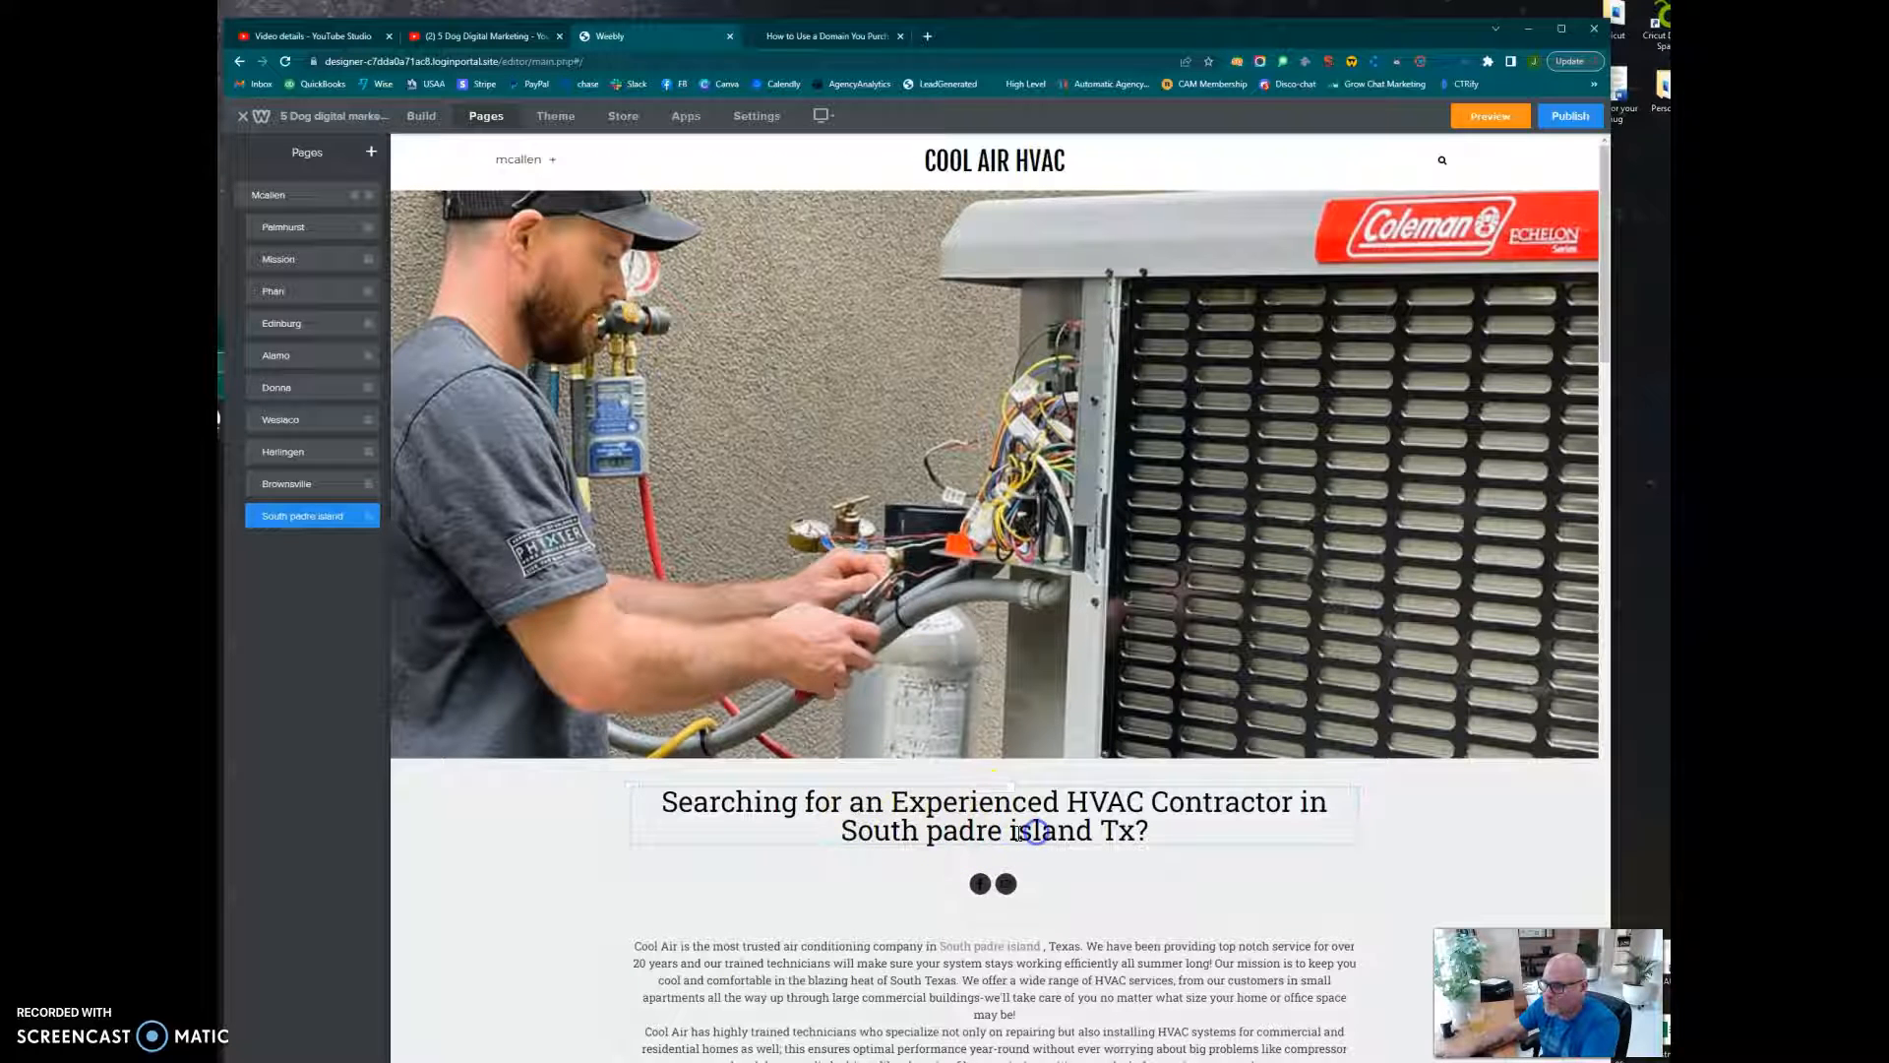
drag(1136, 832, 854, 832)
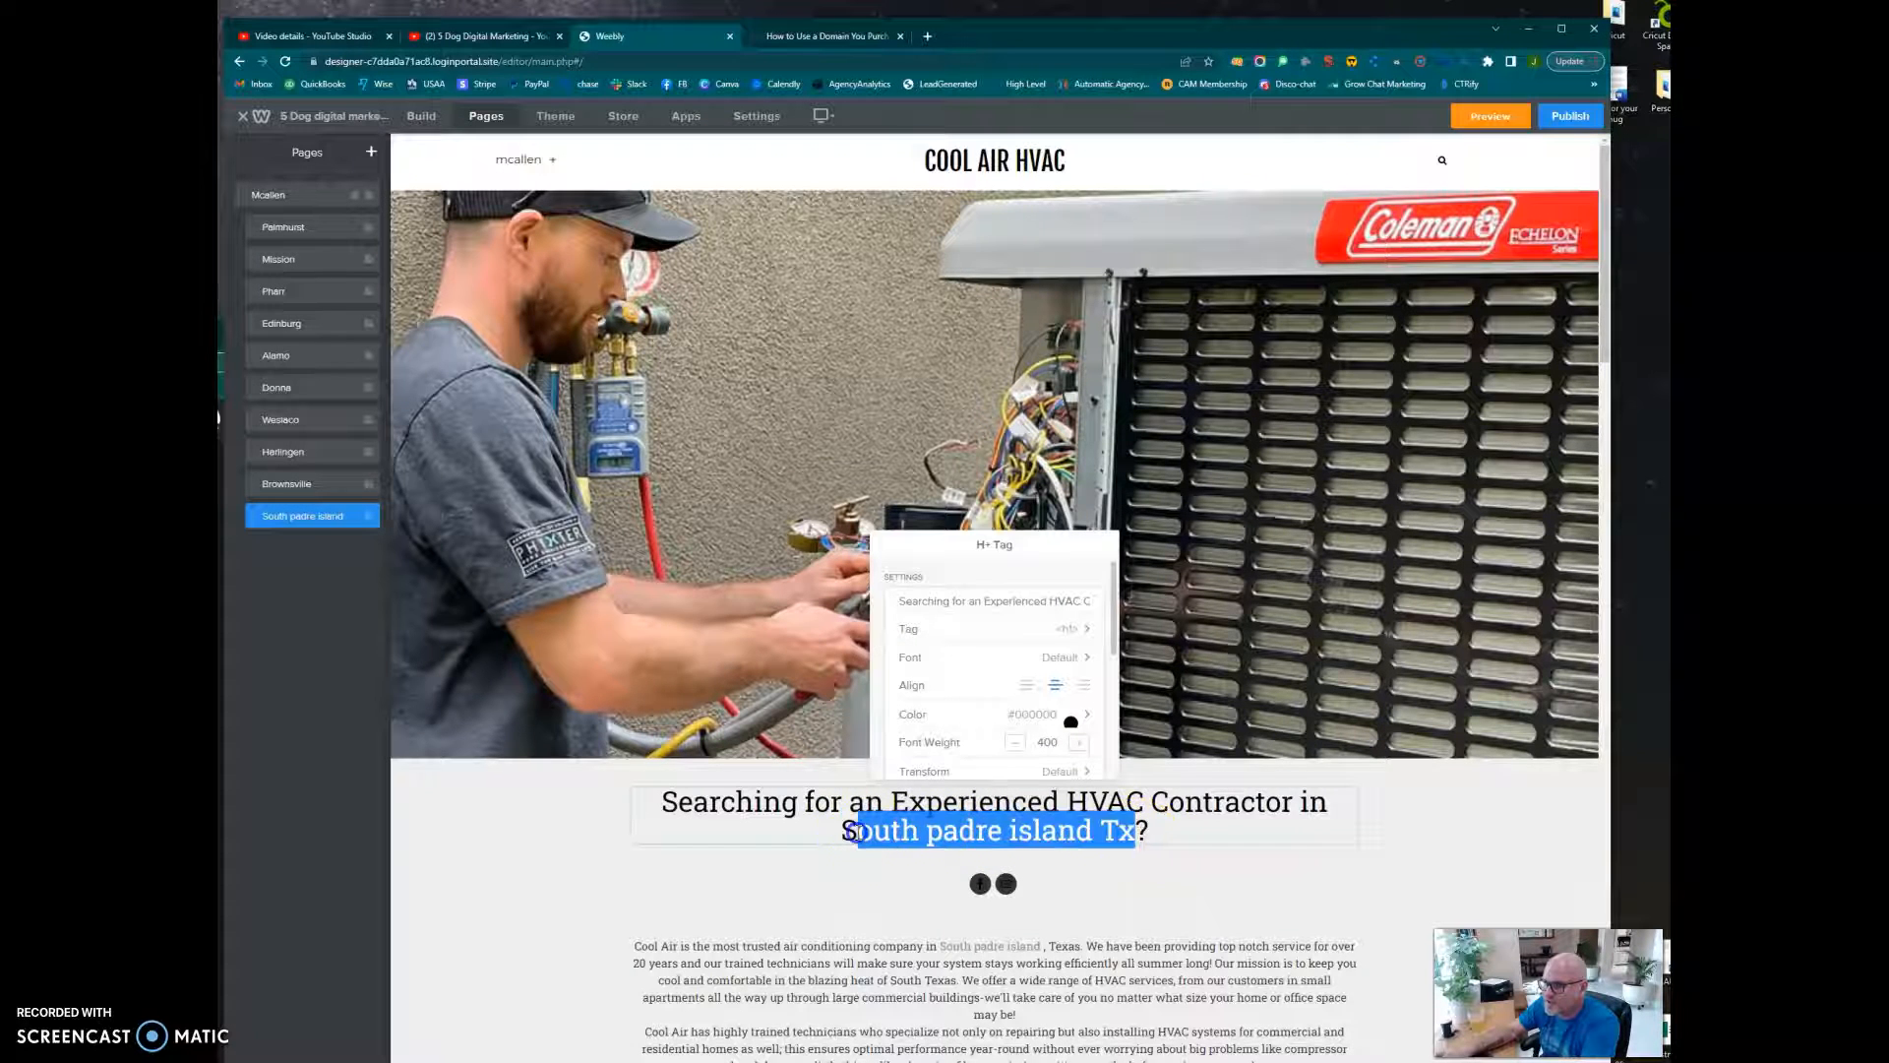
scroll(841, 842, down, 3)
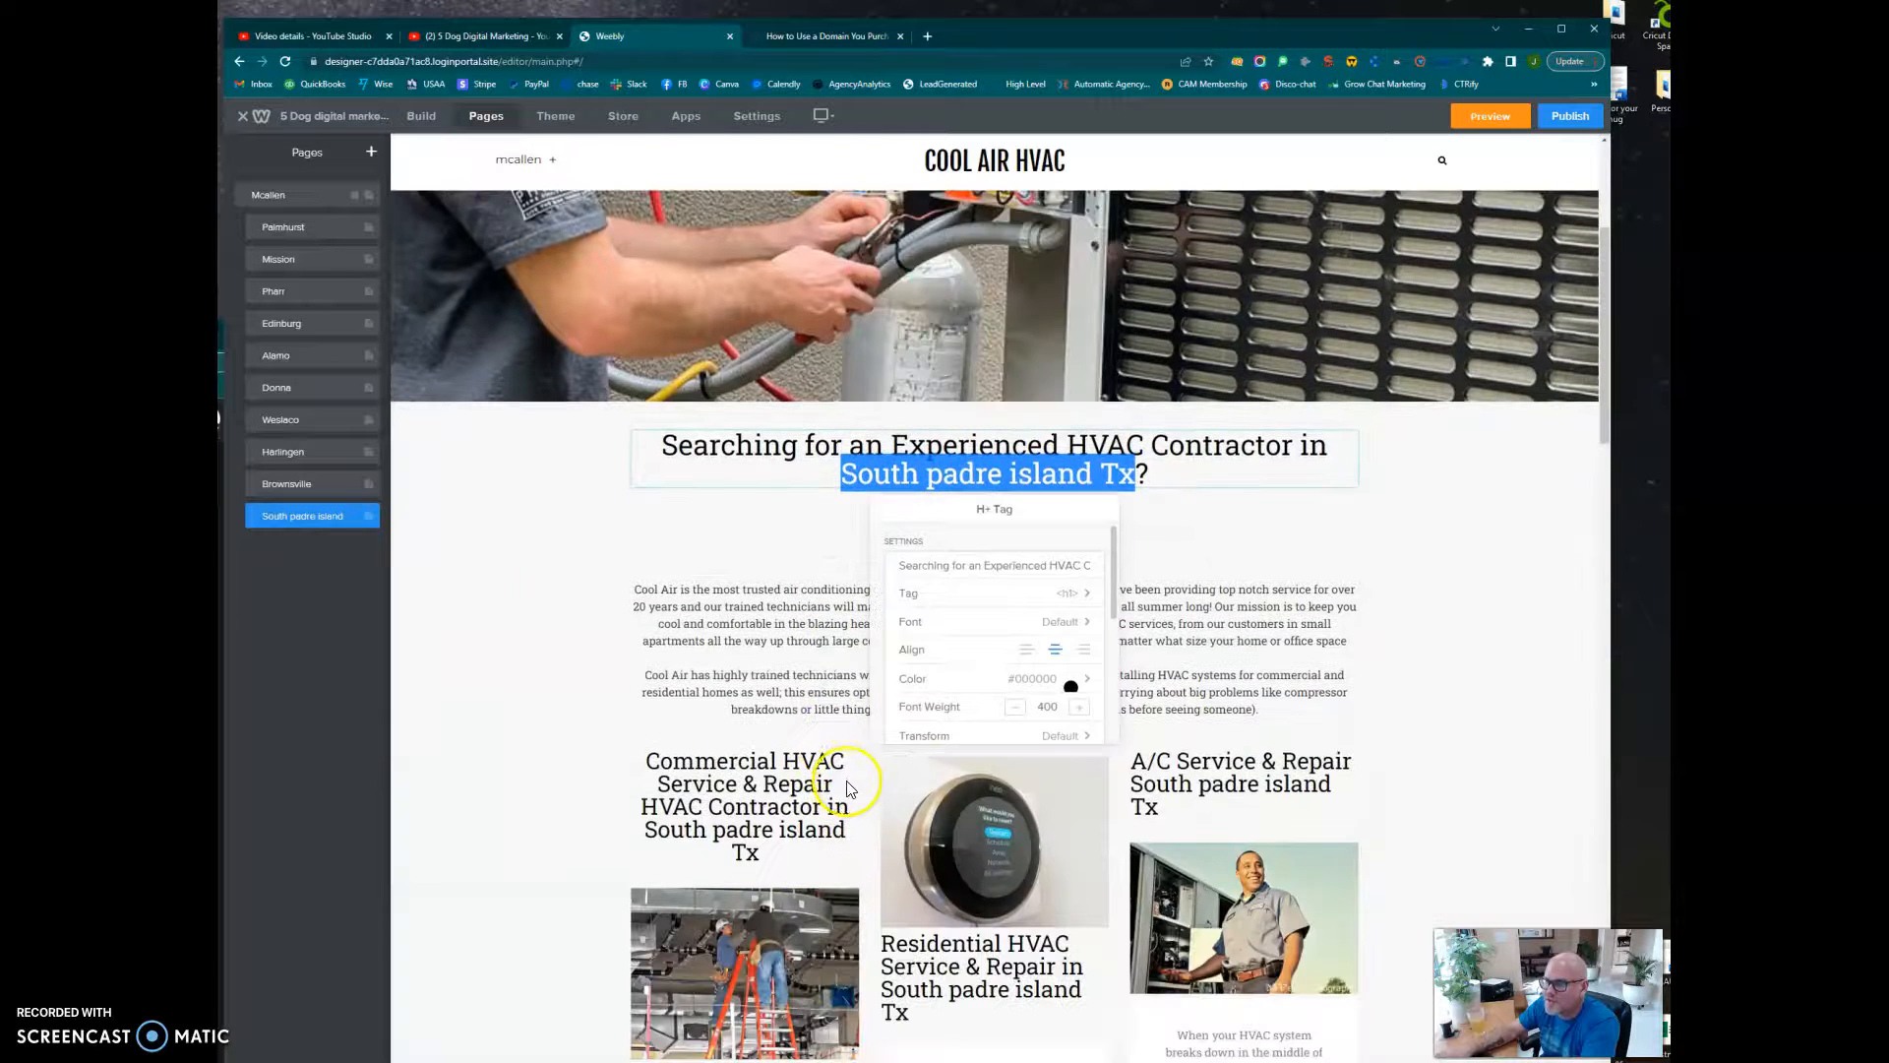
click(777, 858)
click(703, 821)
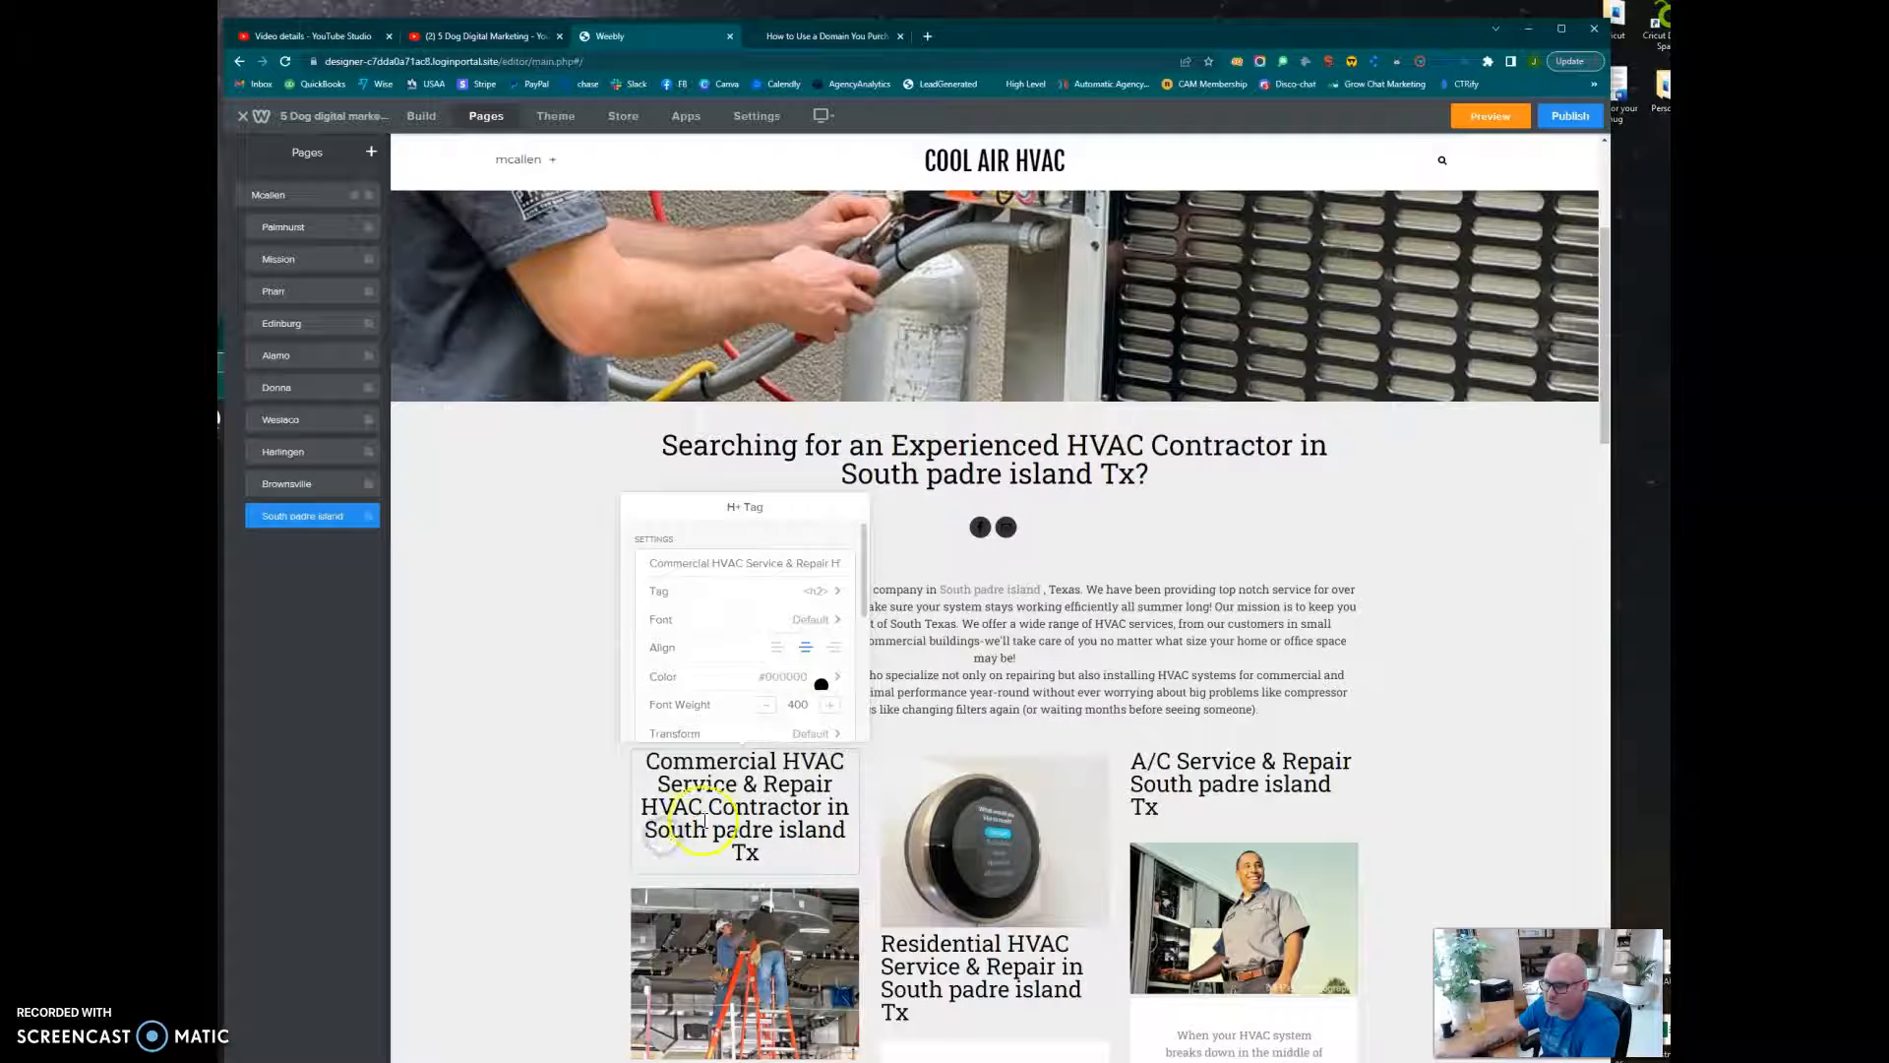
drag(655, 830, 795, 860)
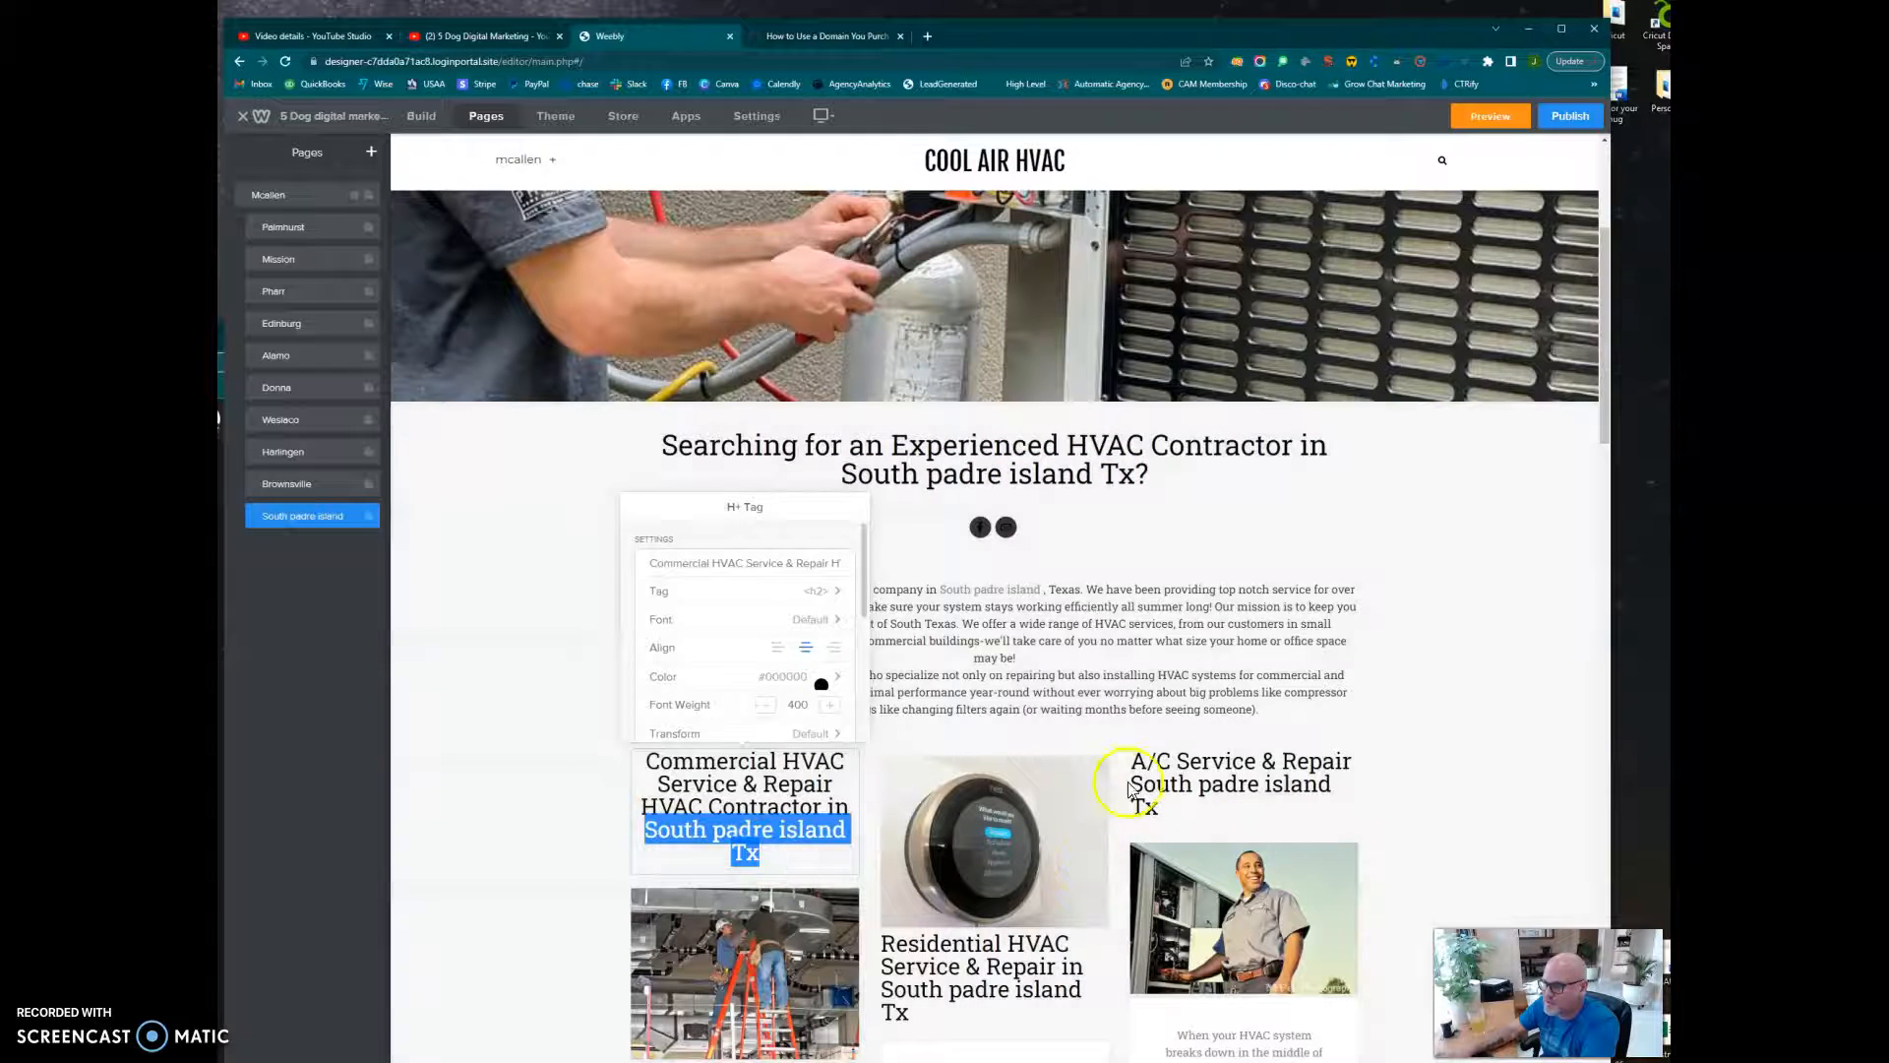
scroll(1067, 954, down, 4)
scroll(1063, 936, up, 5)
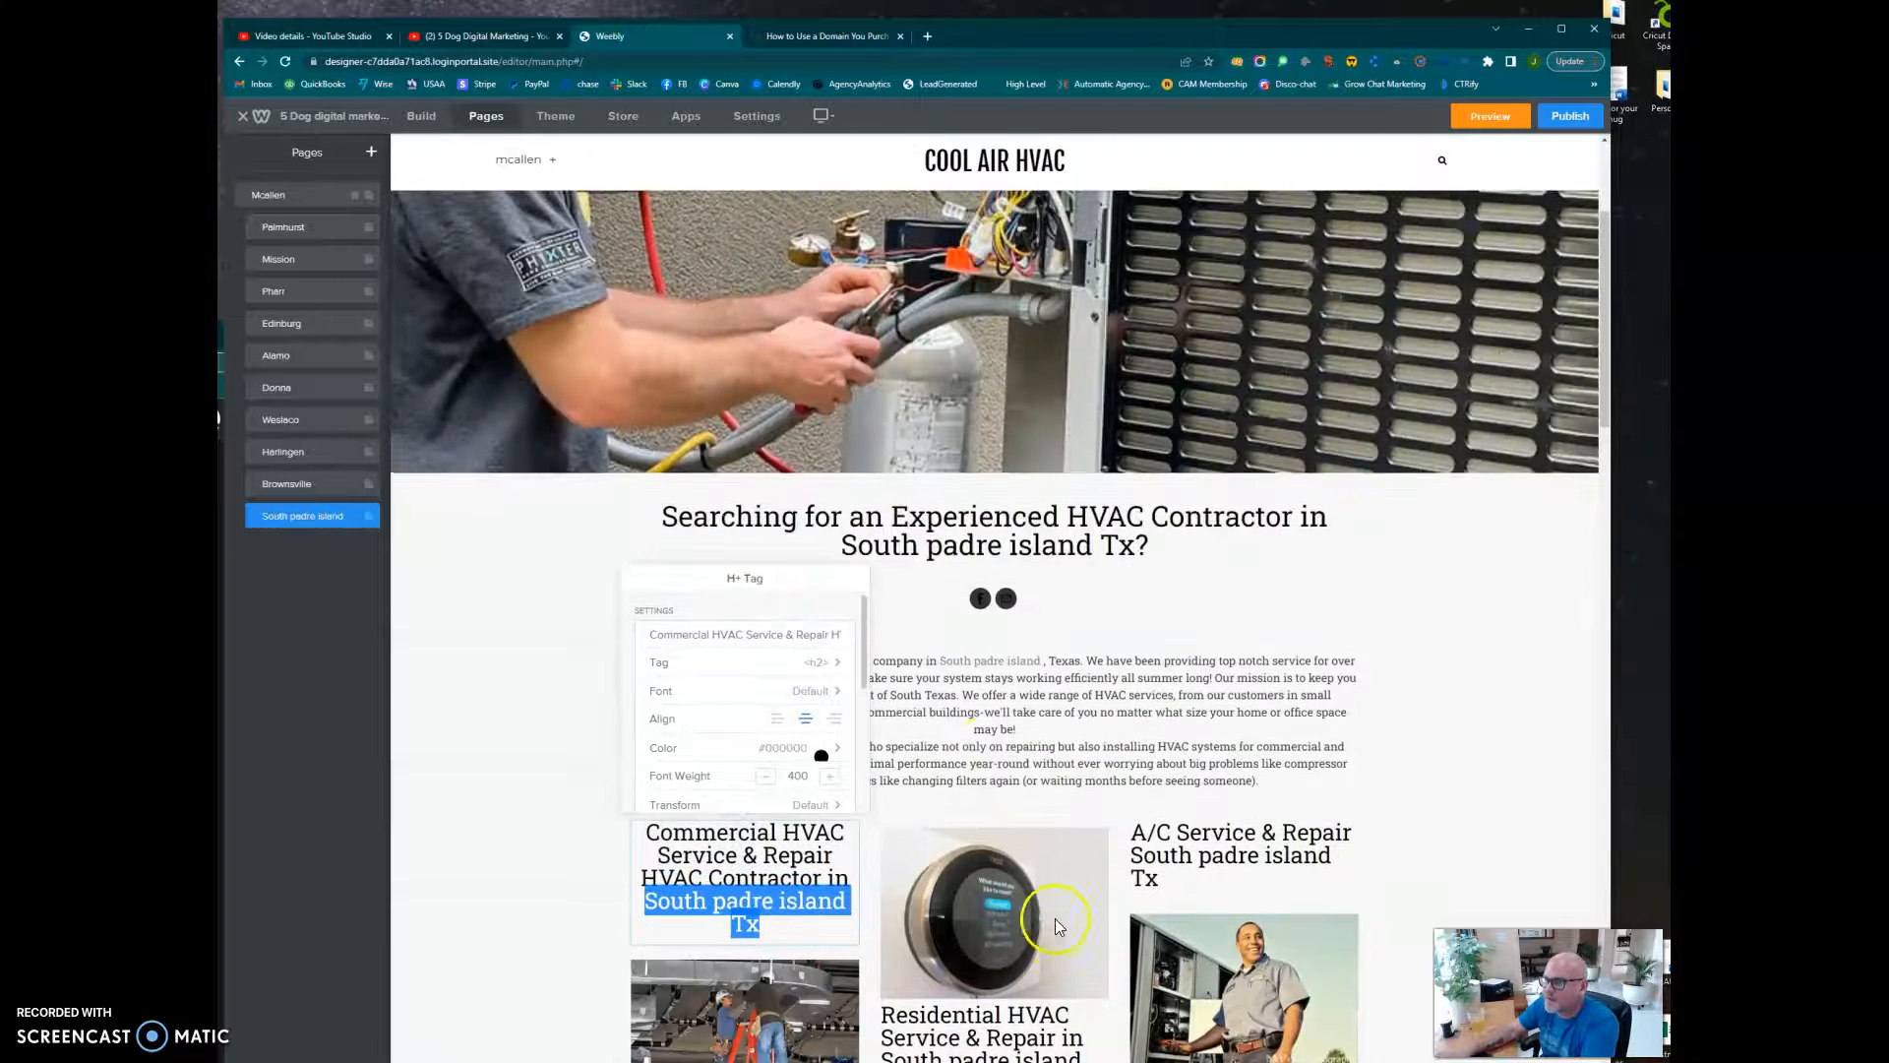
click(972, 675)
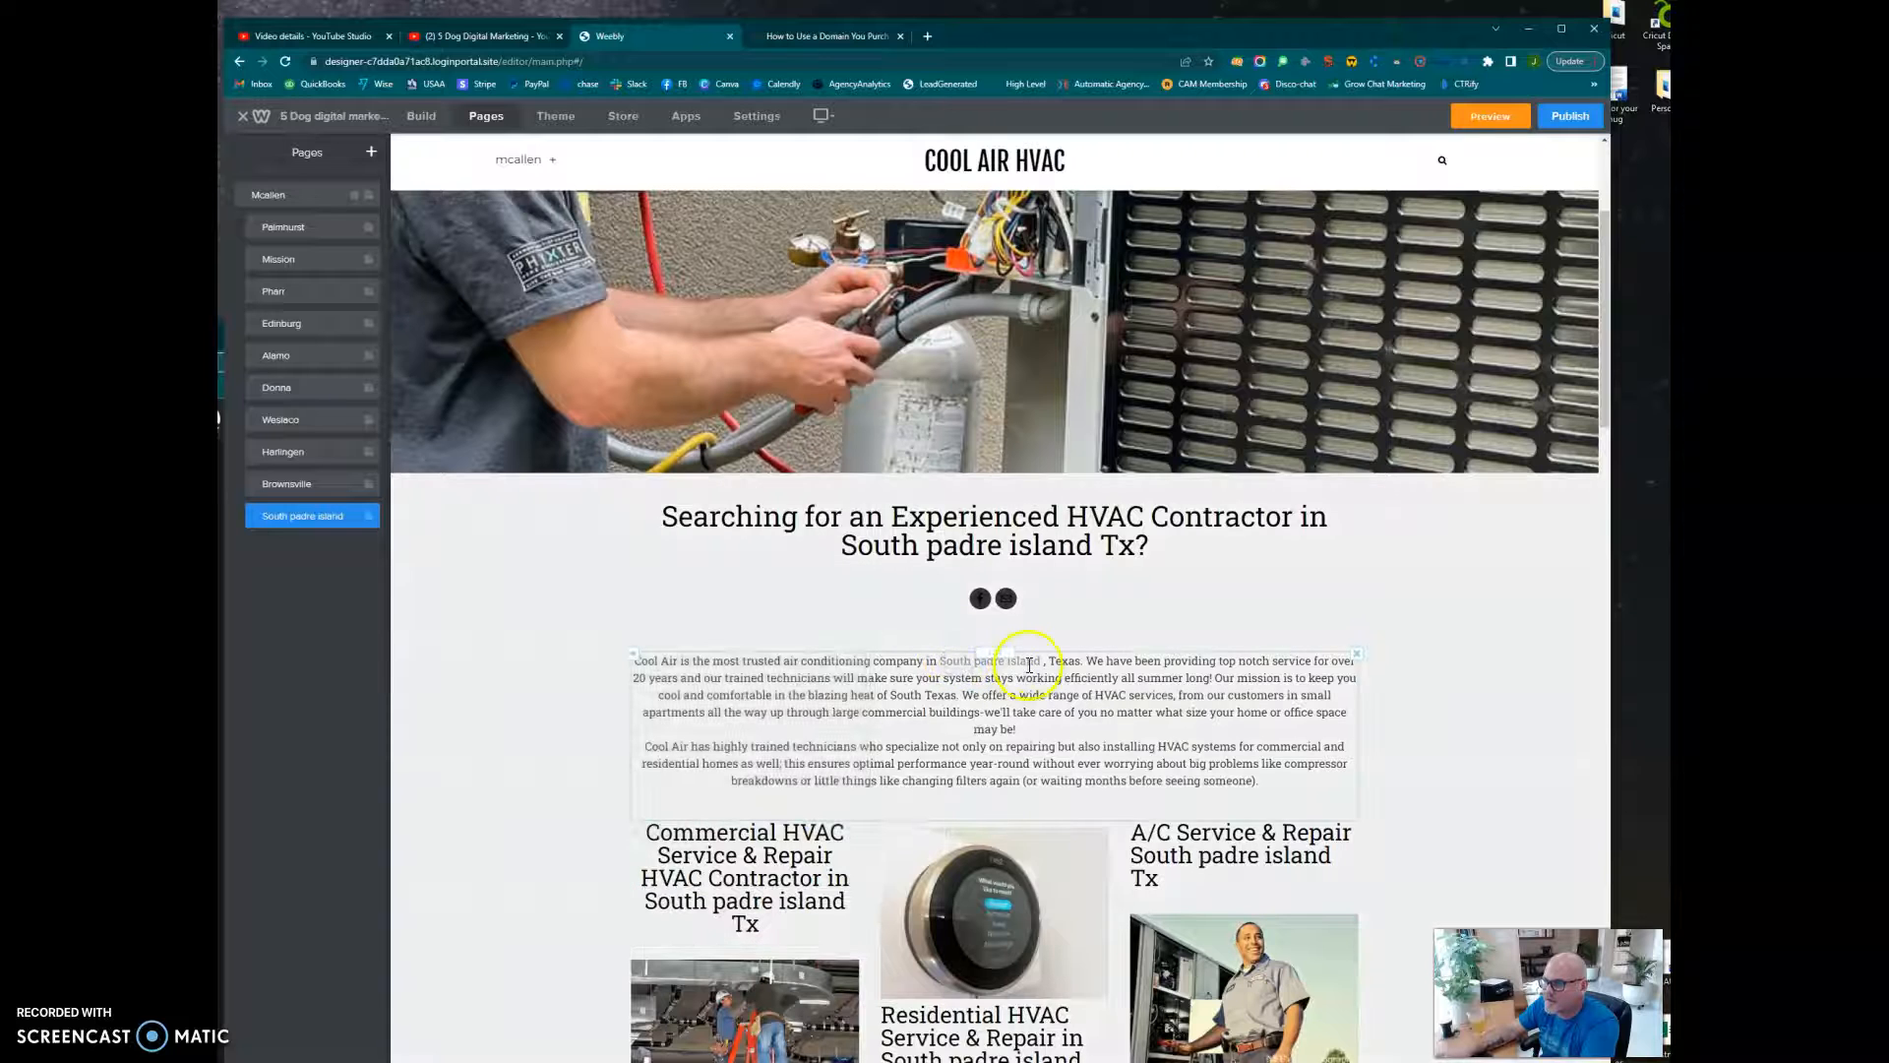
click(932, 664)
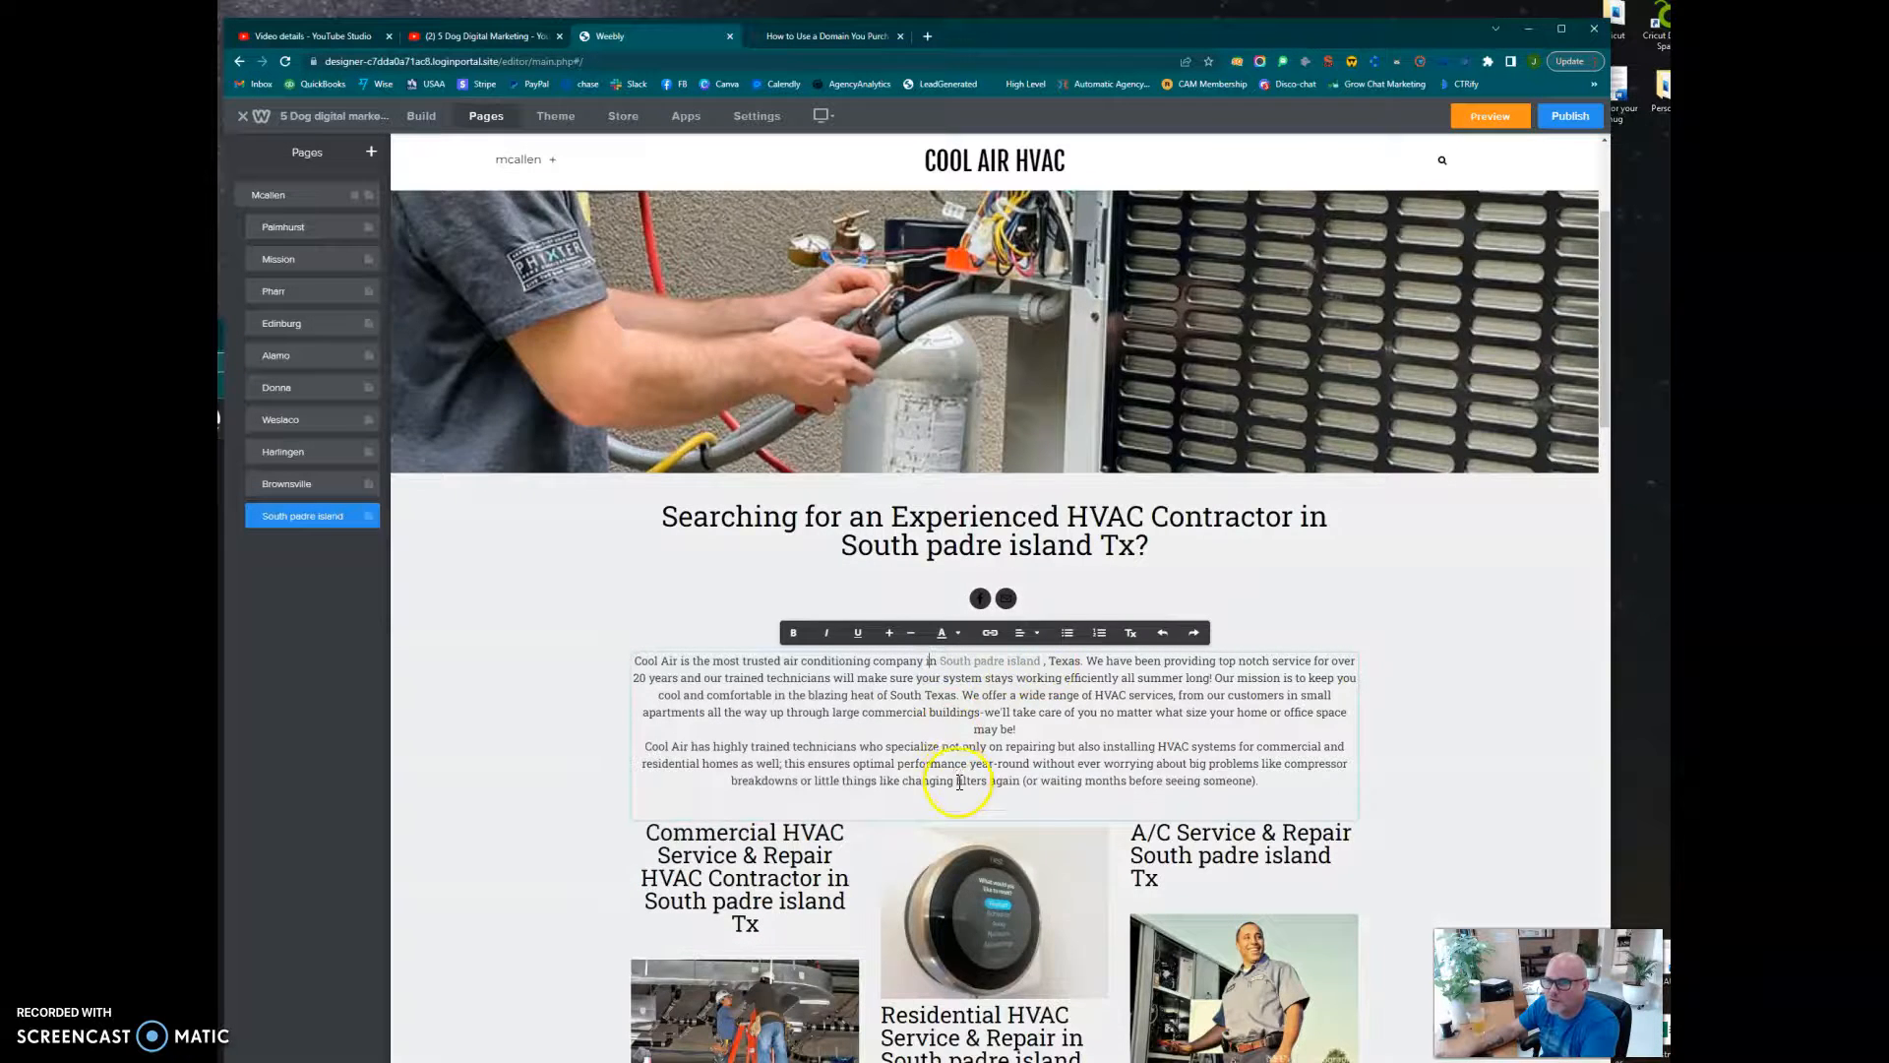
Inspect the link on South padre island in the city list below the map, and return to the service sections.
scroll(958, 787, down, 20)
scroll(958, 787, down, 3)
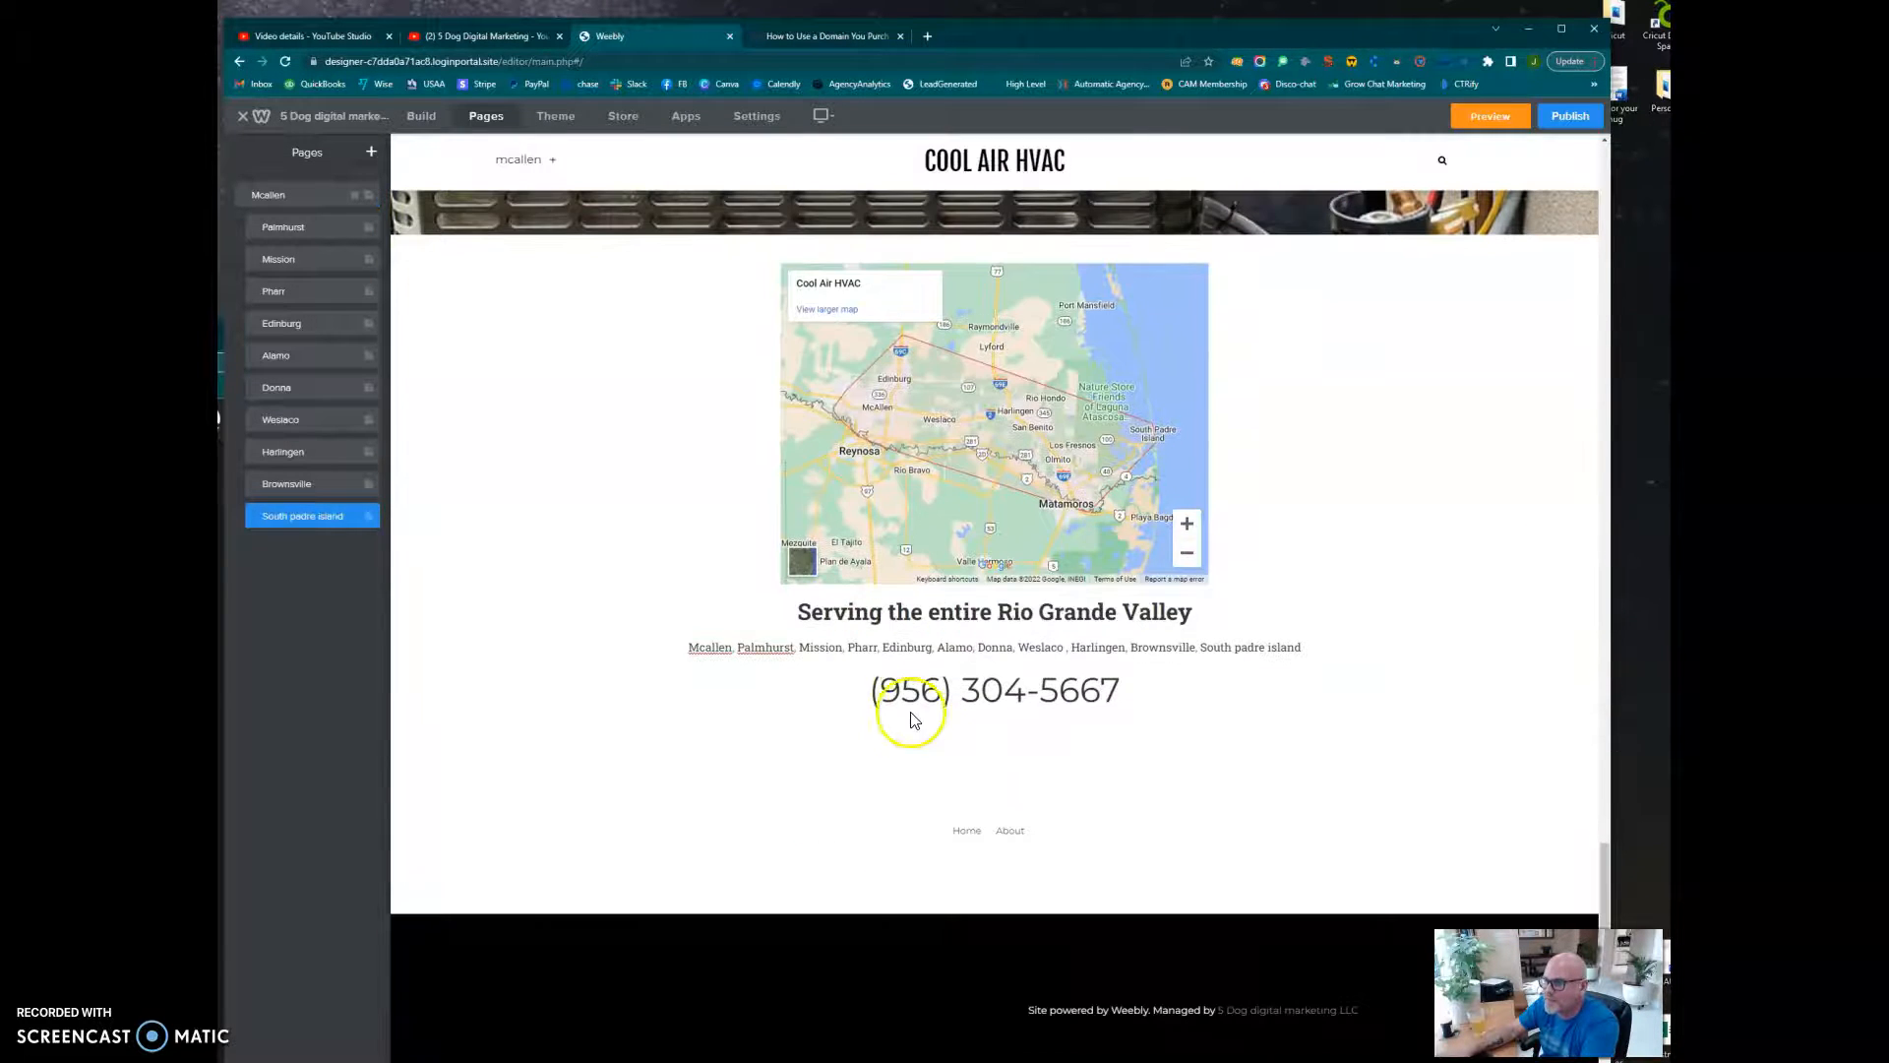
click(1271, 649)
double_click(1270, 649)
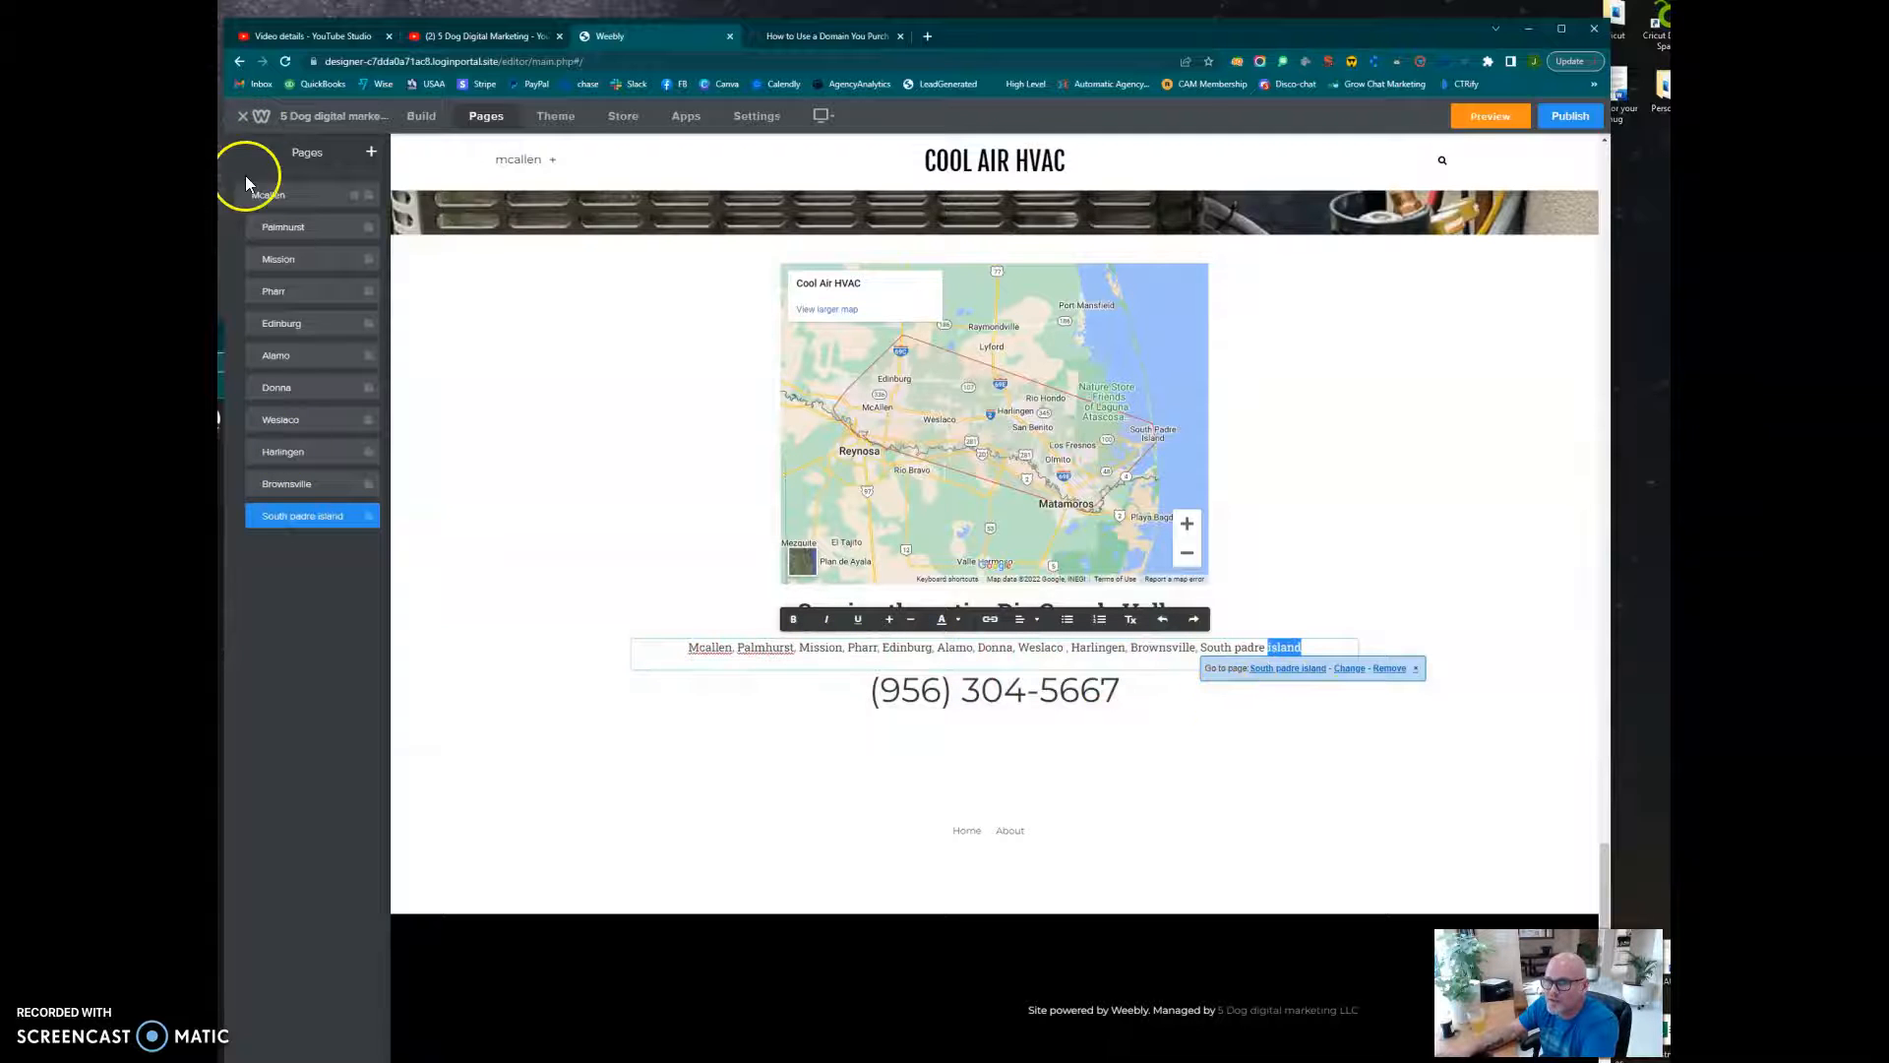
click(545, 581)
scroll(587, 580, up, 10)
scroll(586, 580, up, 10)
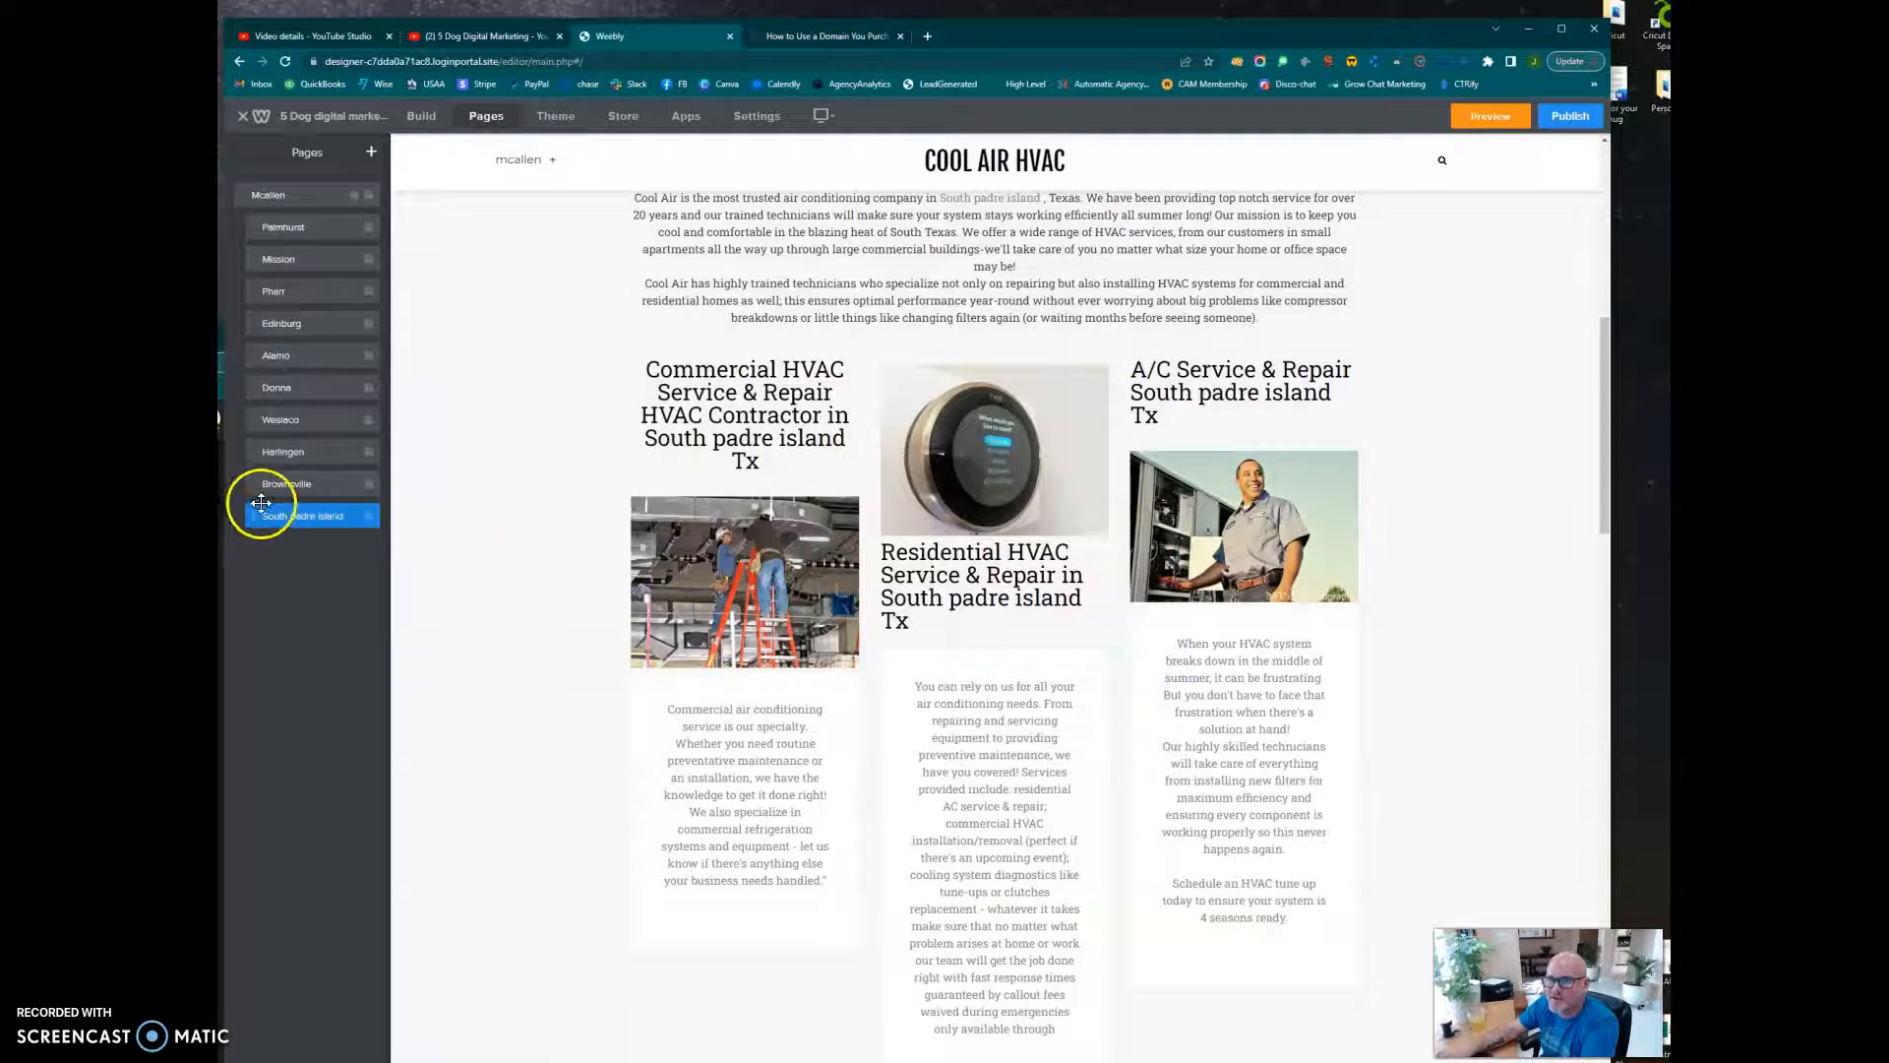
Open the Palmhurst page, move it above Mcallen as a top-level page, and nest it back under Mcallen.
click(271, 228)
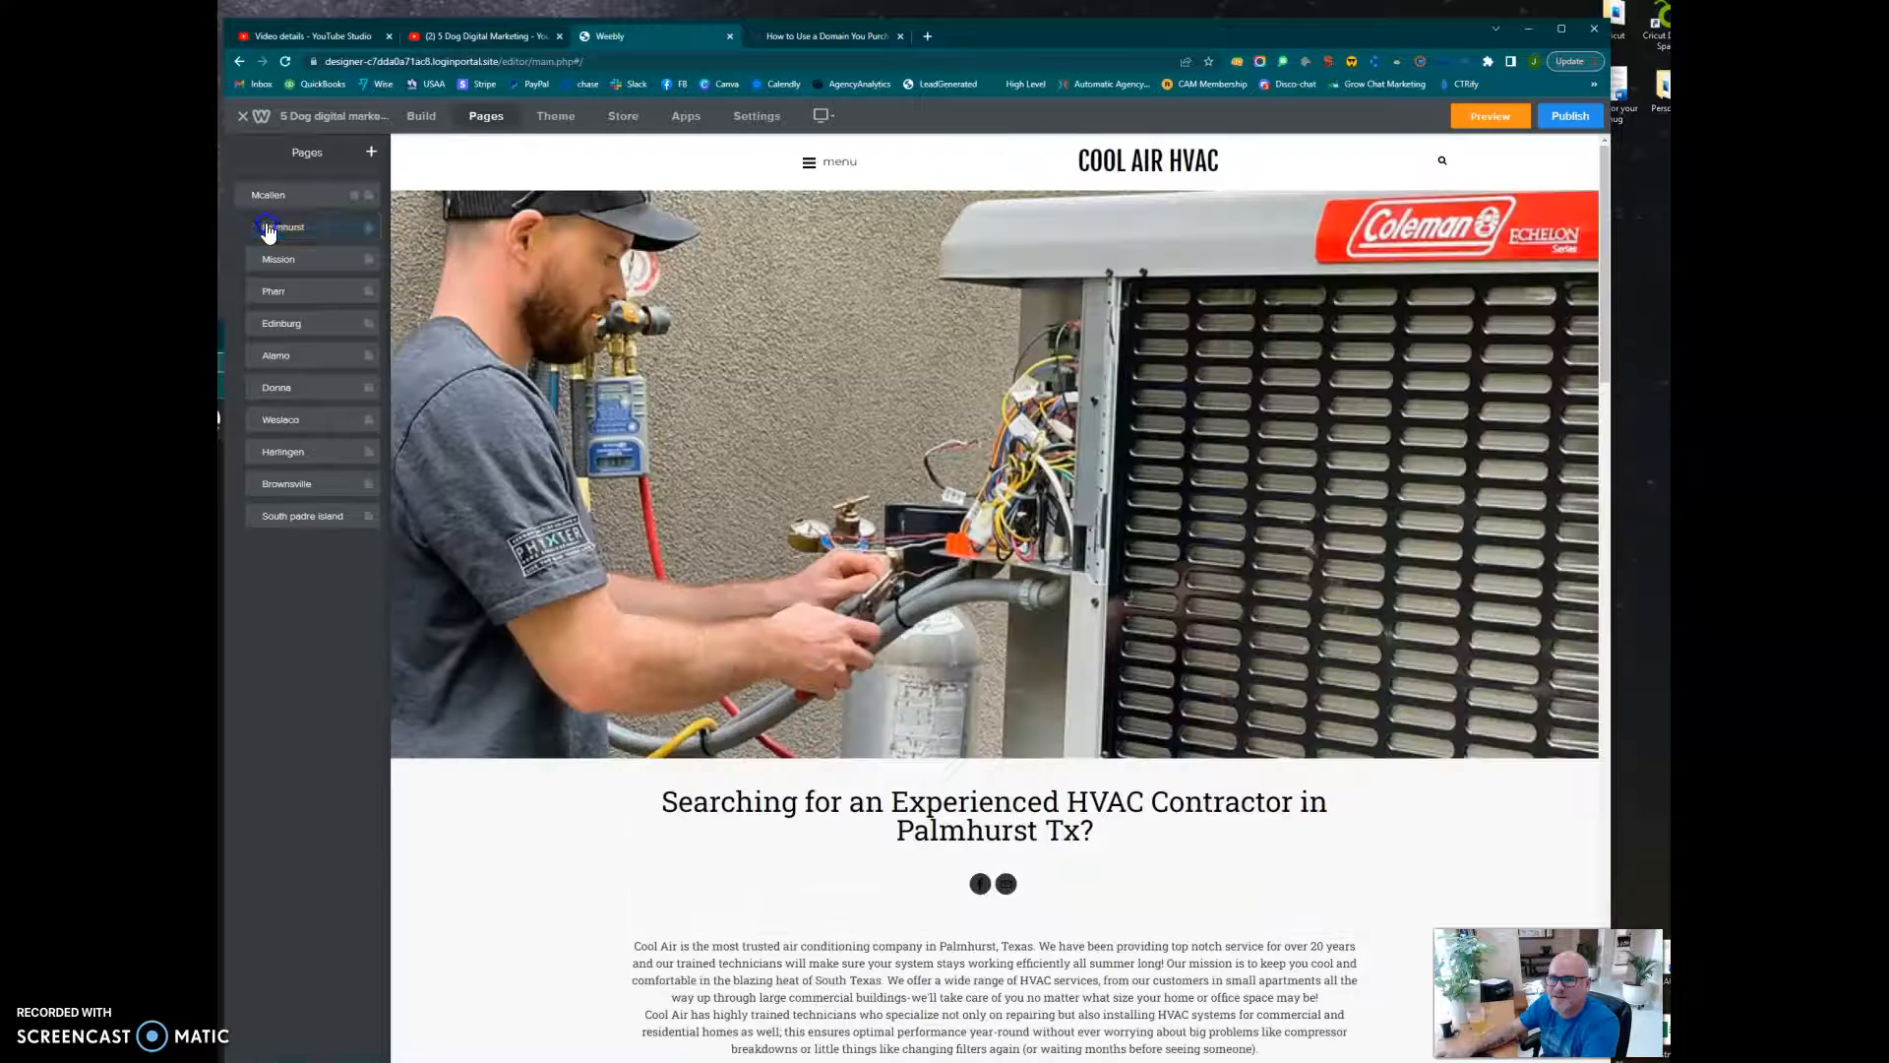
click(267, 229)
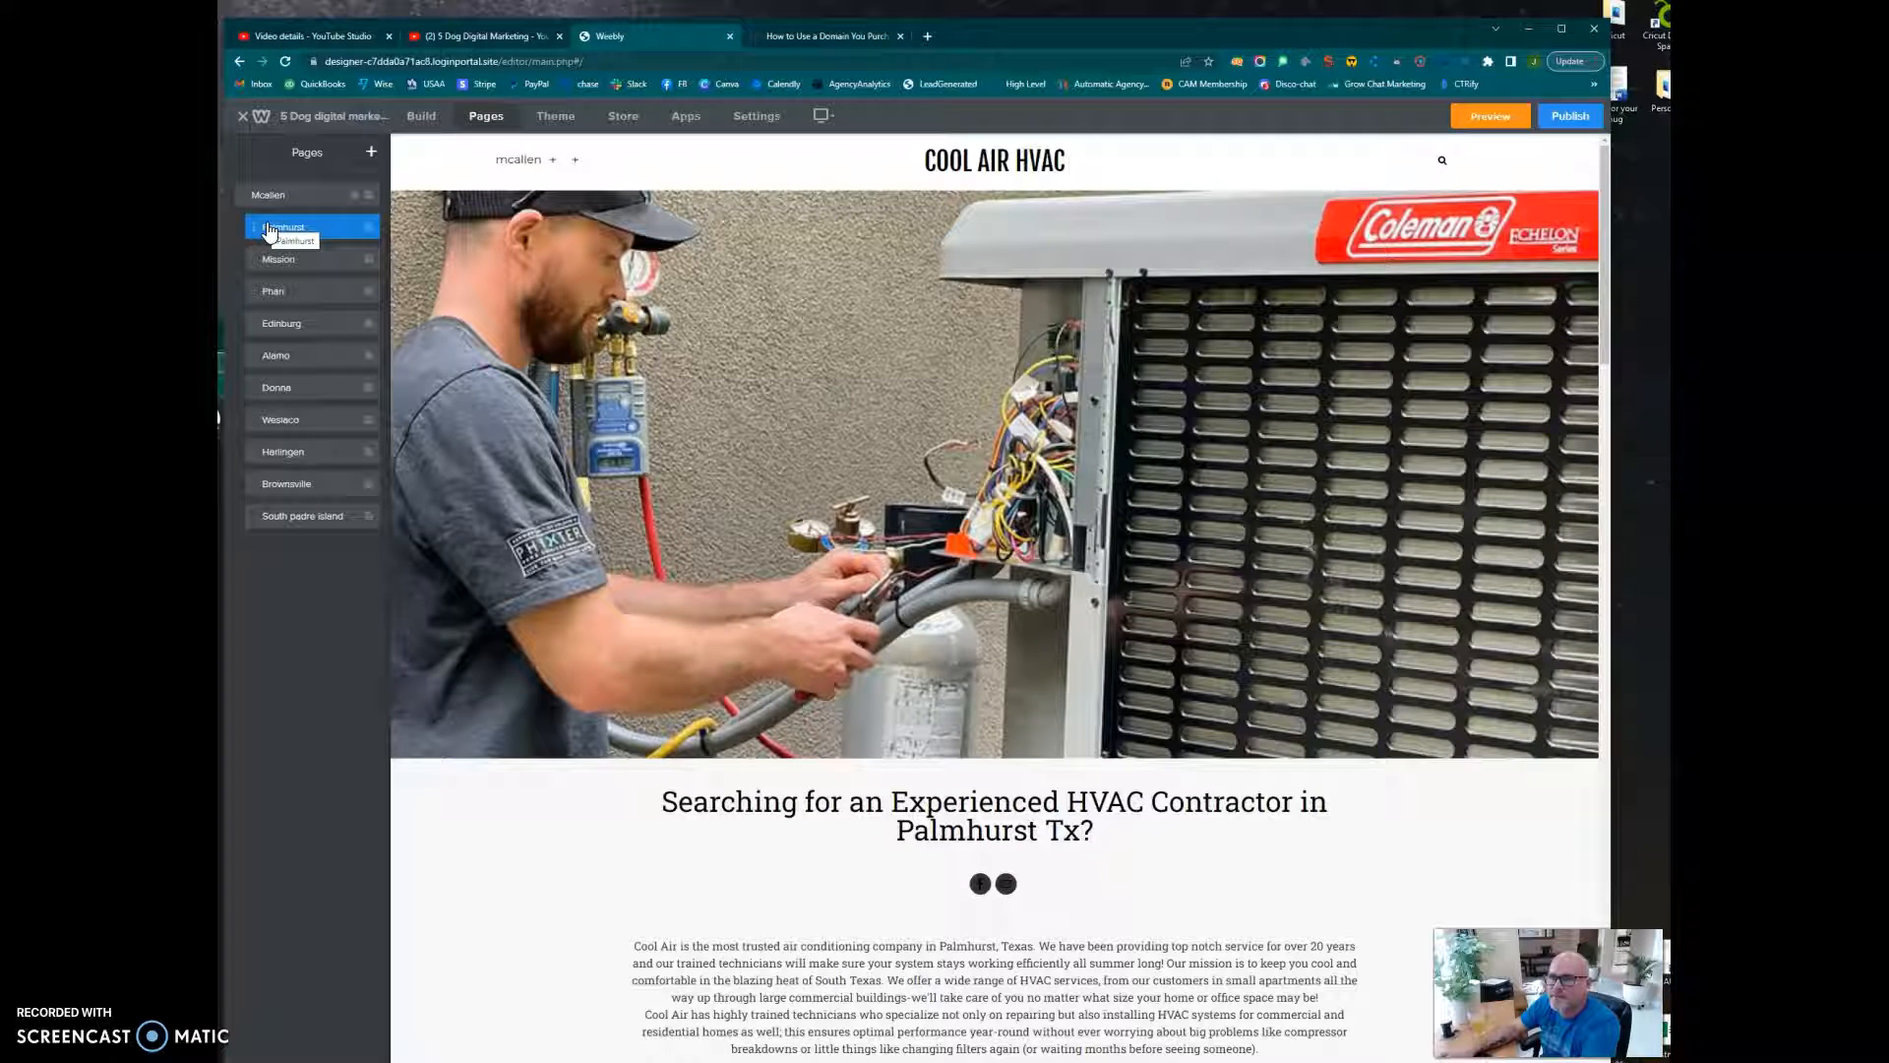
drag(272, 231, 248, 195)
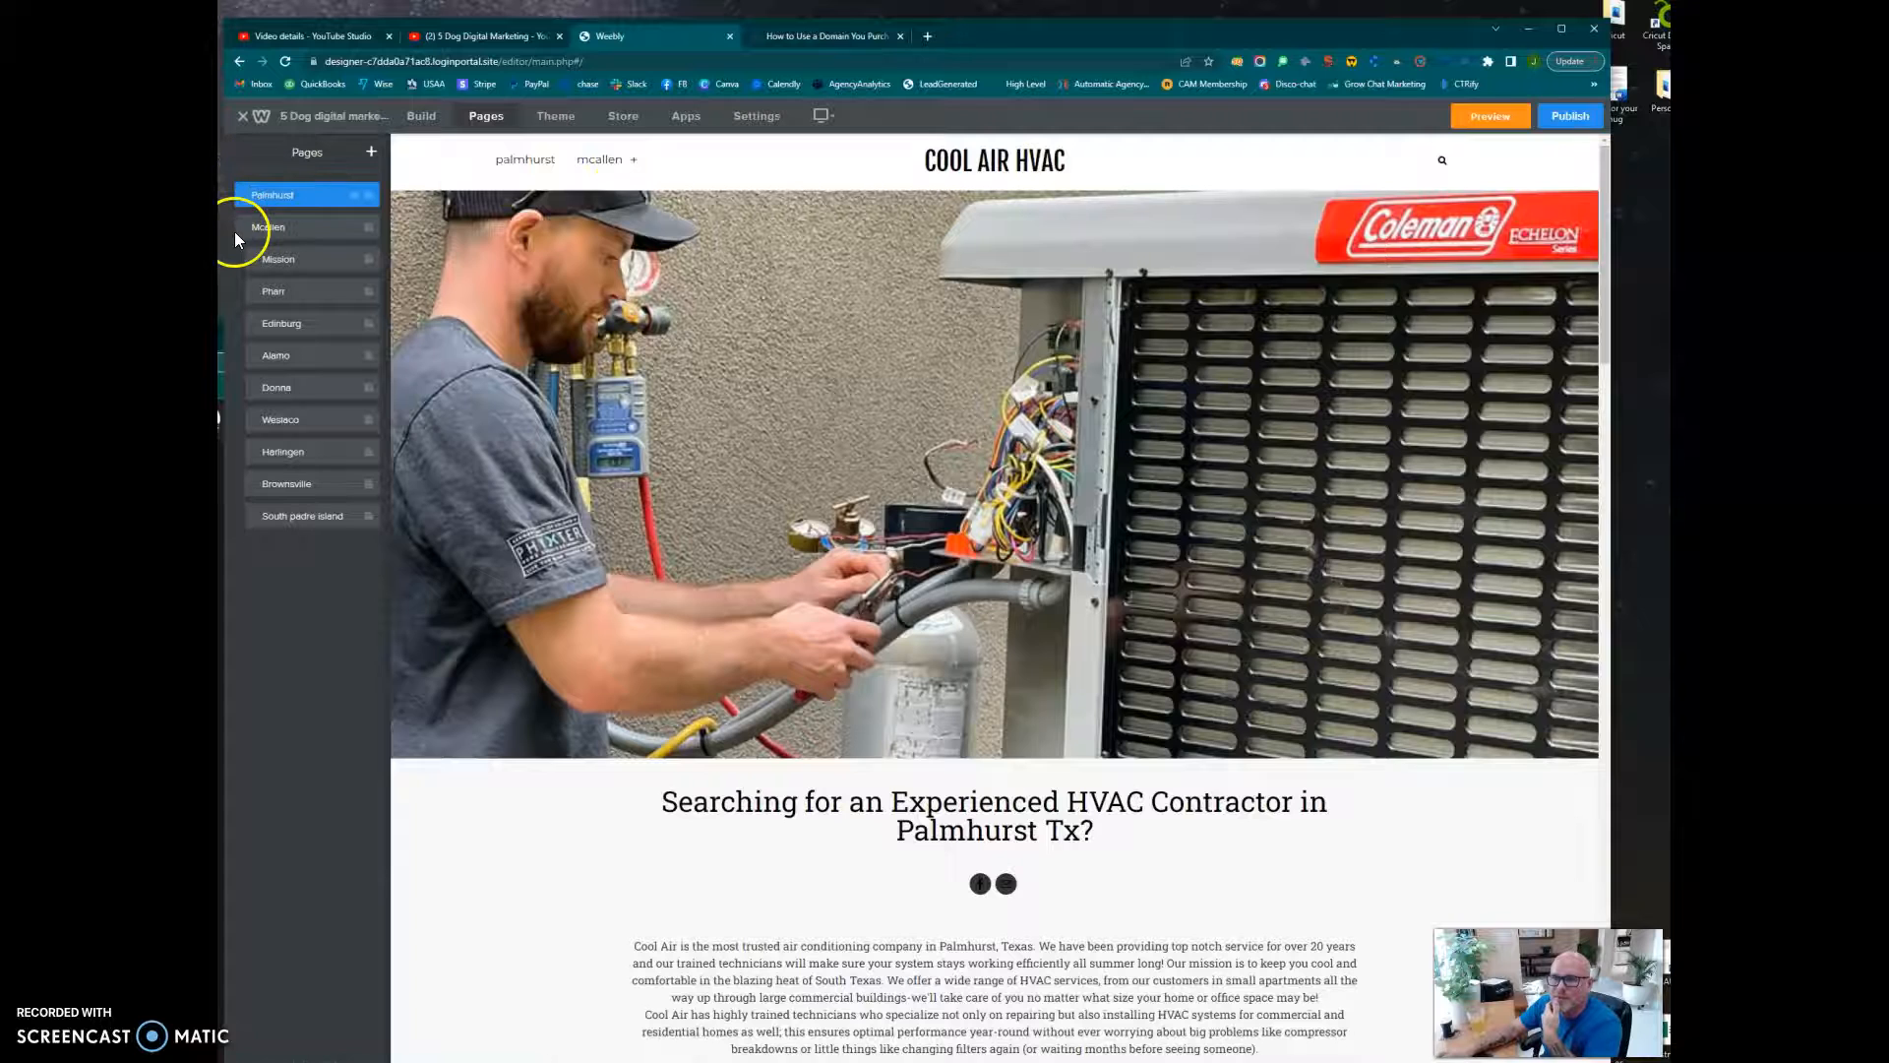
drag(280, 191, 293, 229)
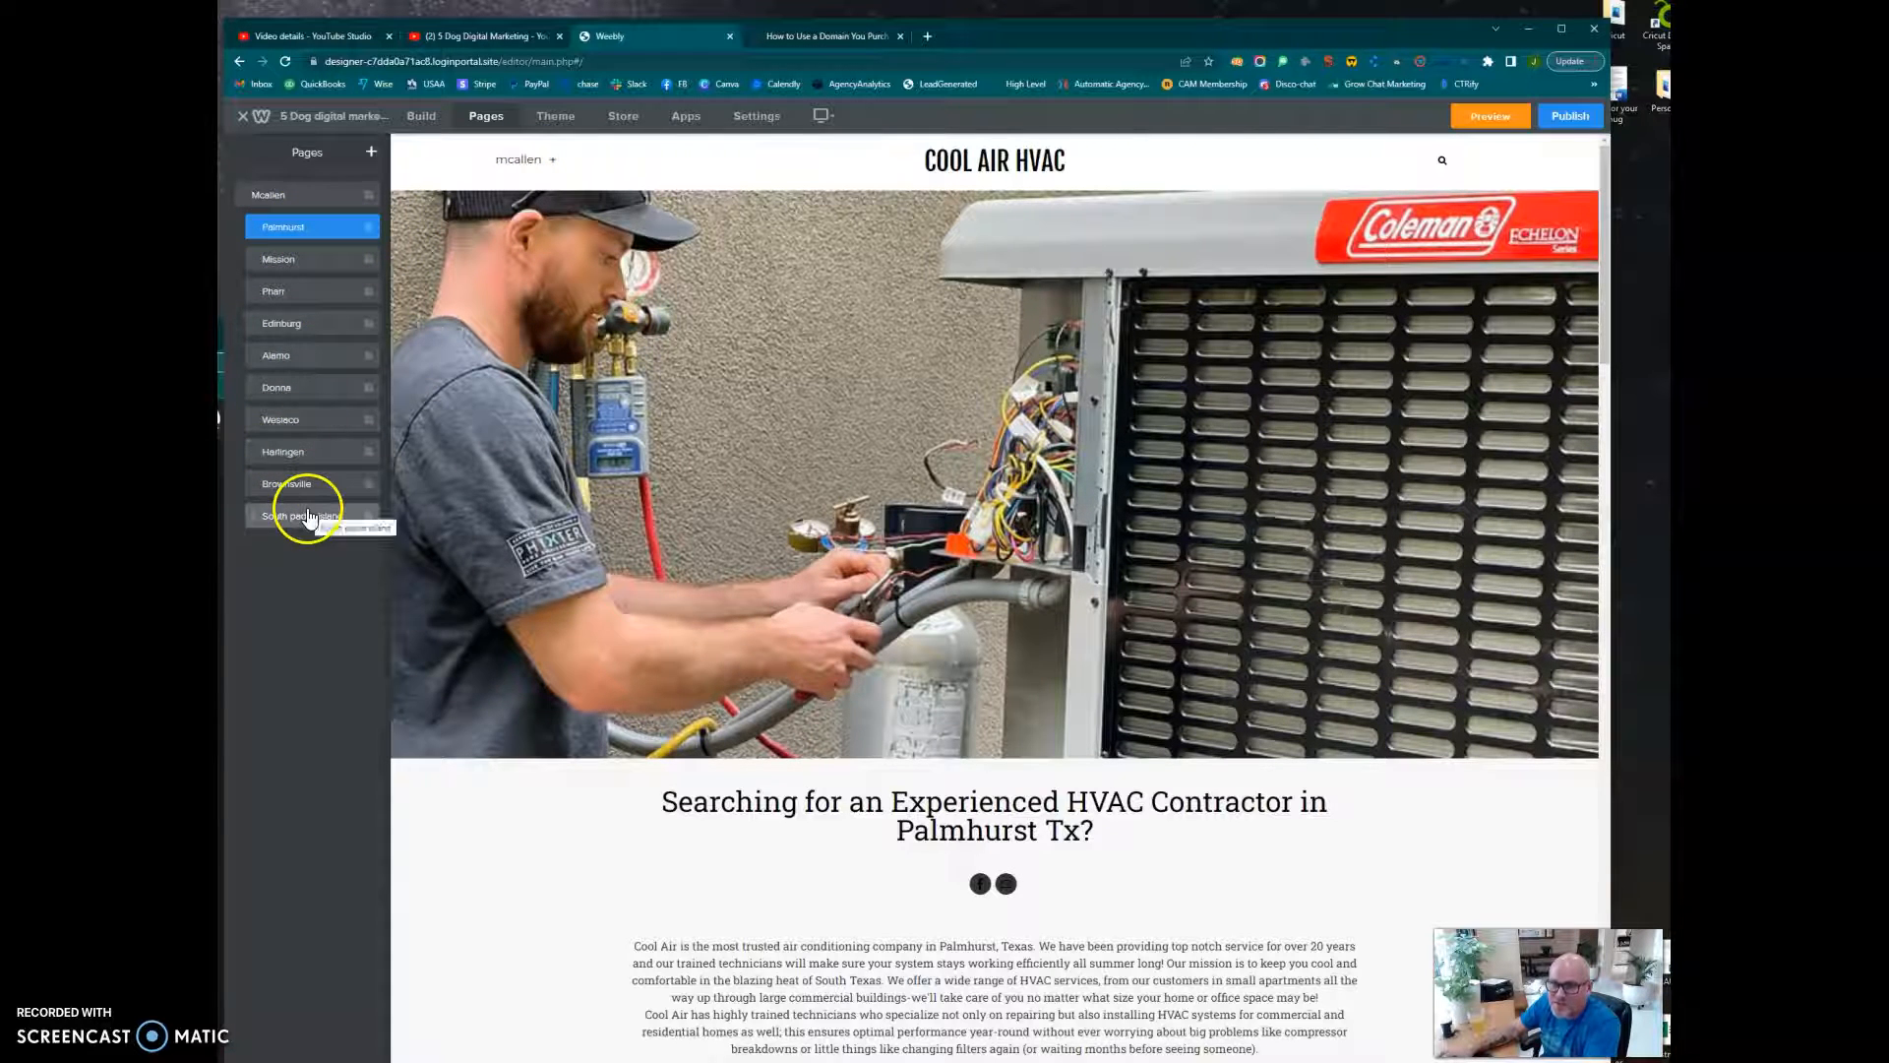
Review the Palmhurst page's title, service headings, contact section and service-area city list.
scroll(838, 455, down, 3)
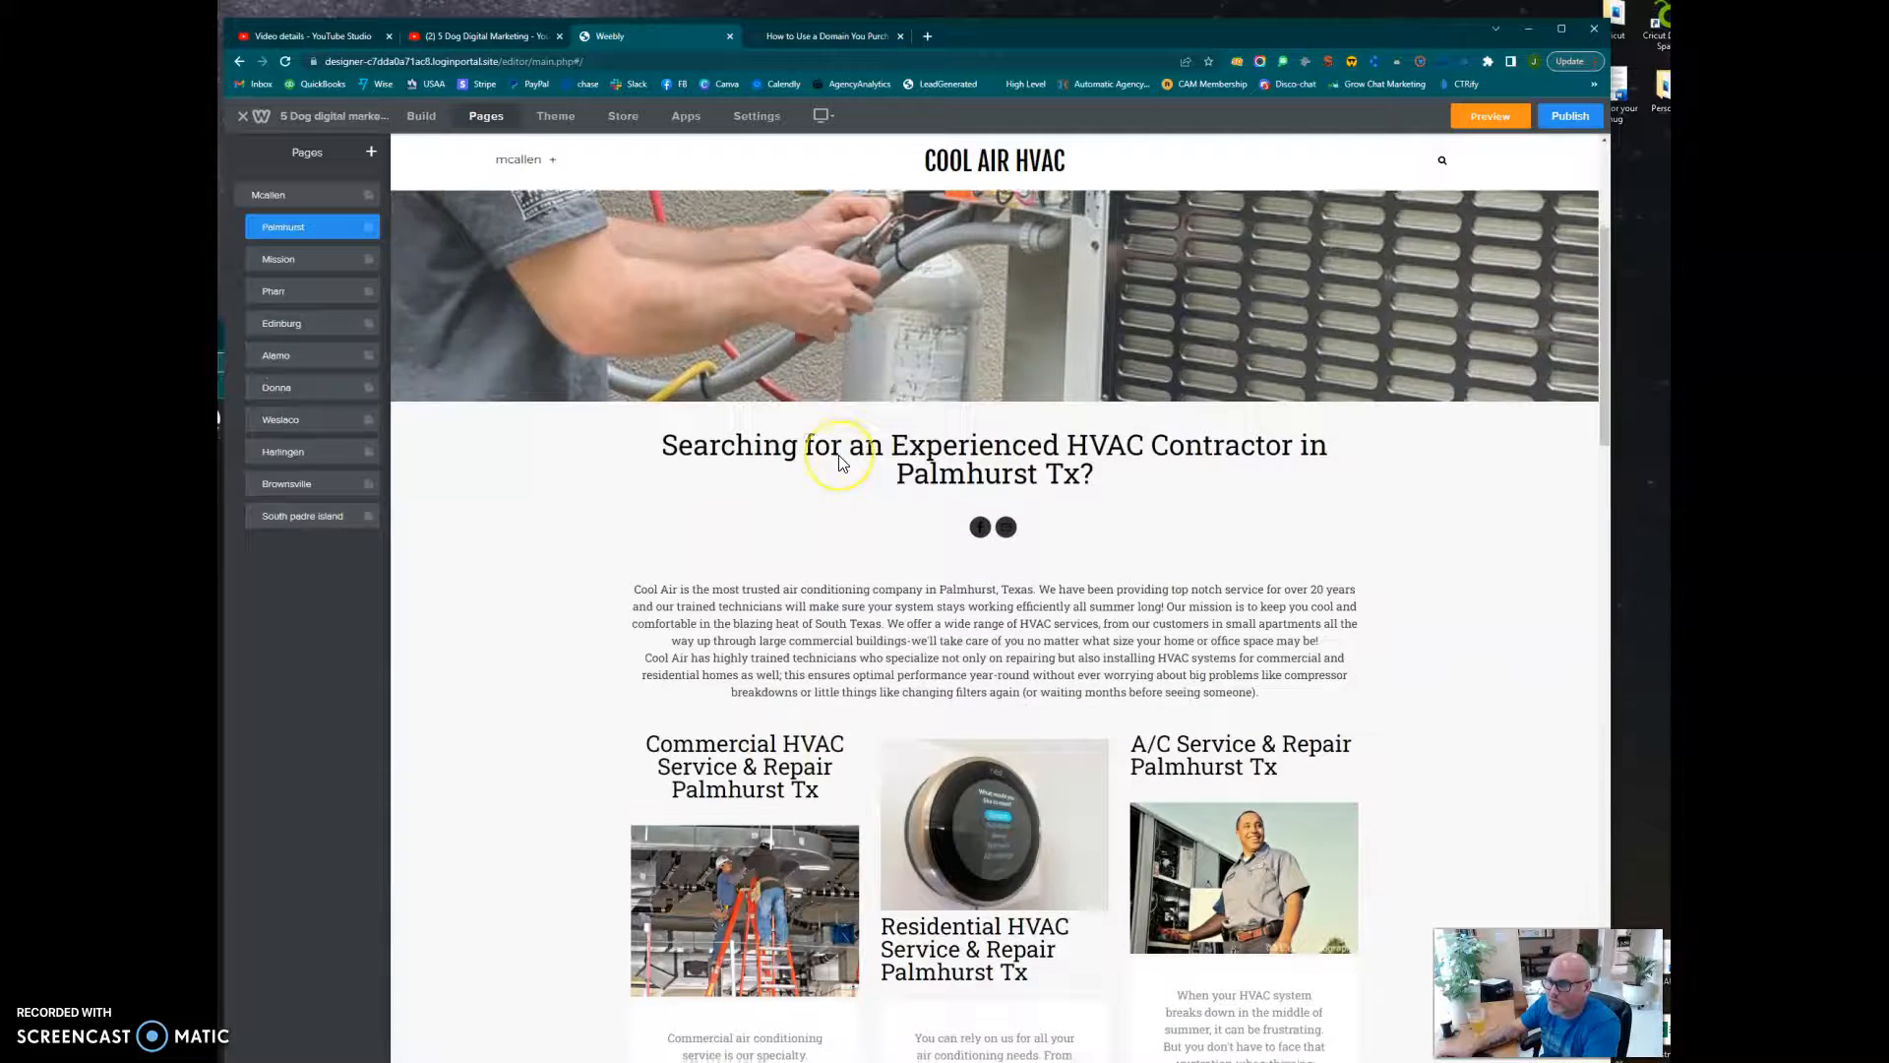
scroll(839, 462, down, 4)
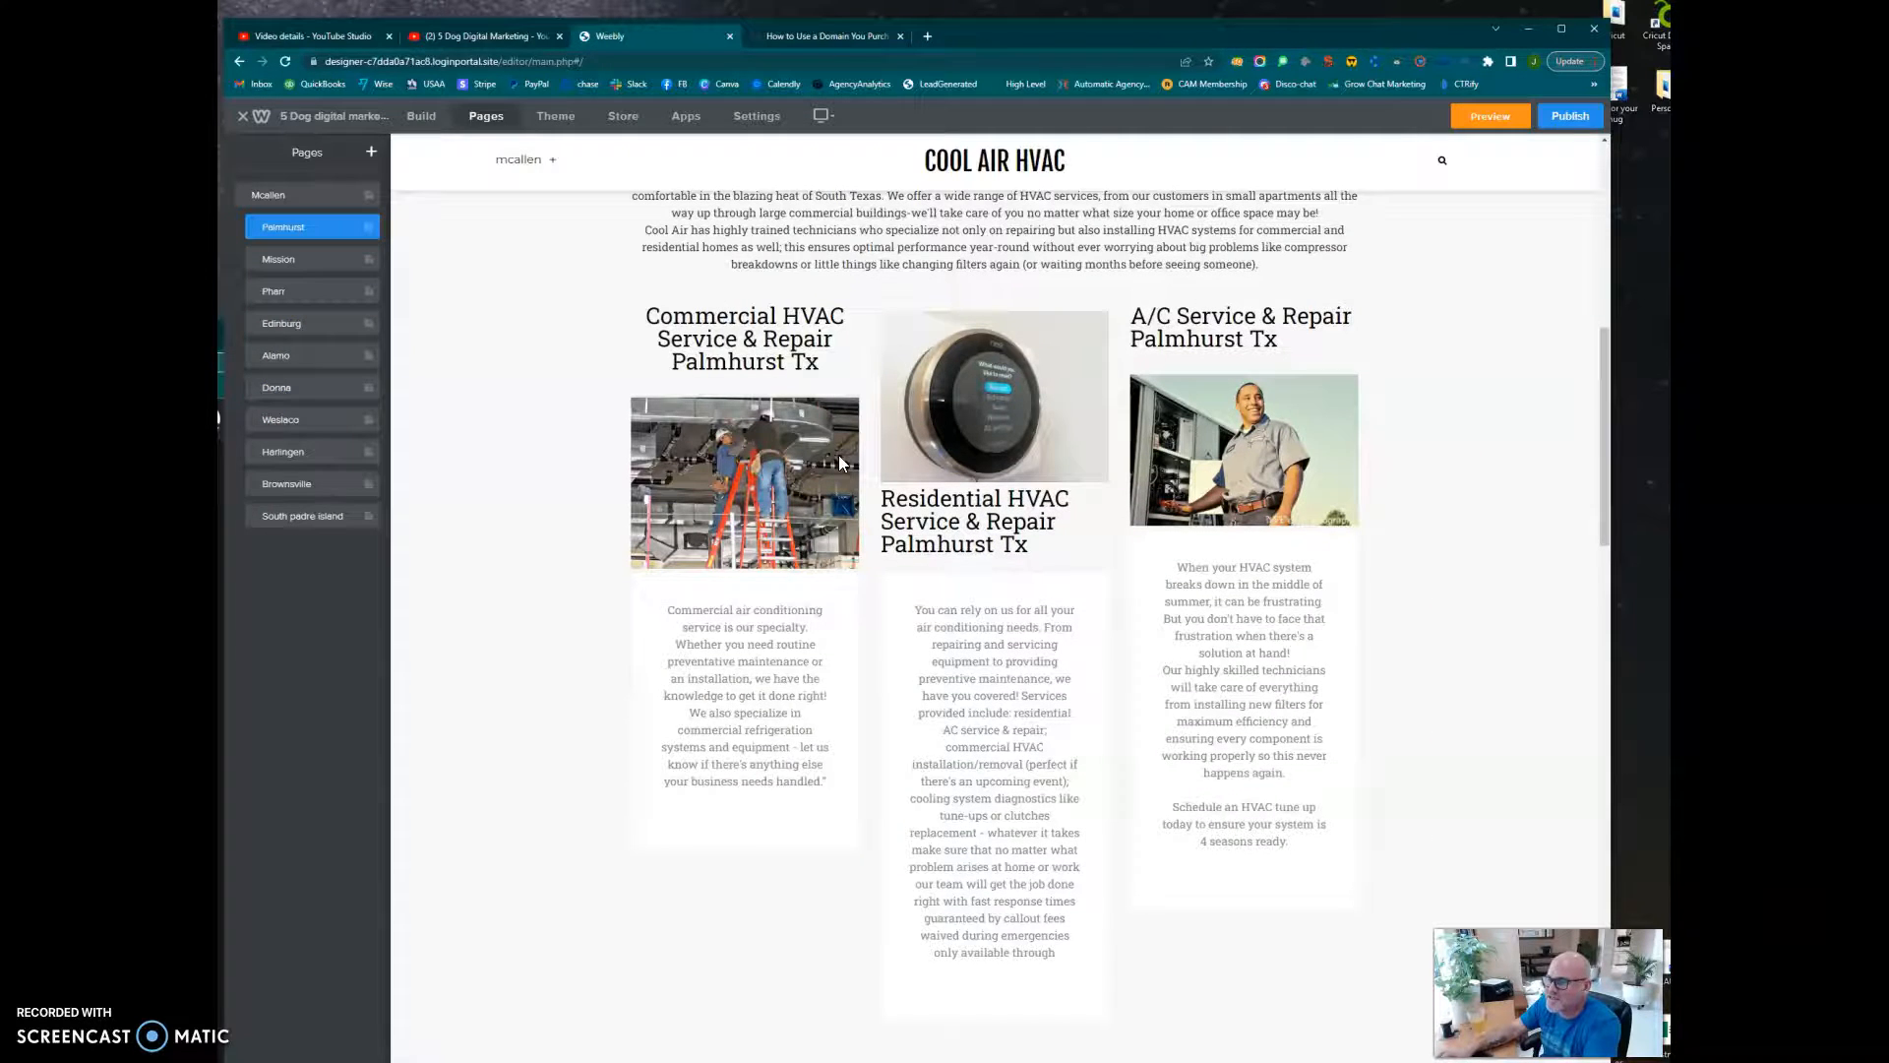
scroll(838, 454, down, 10)
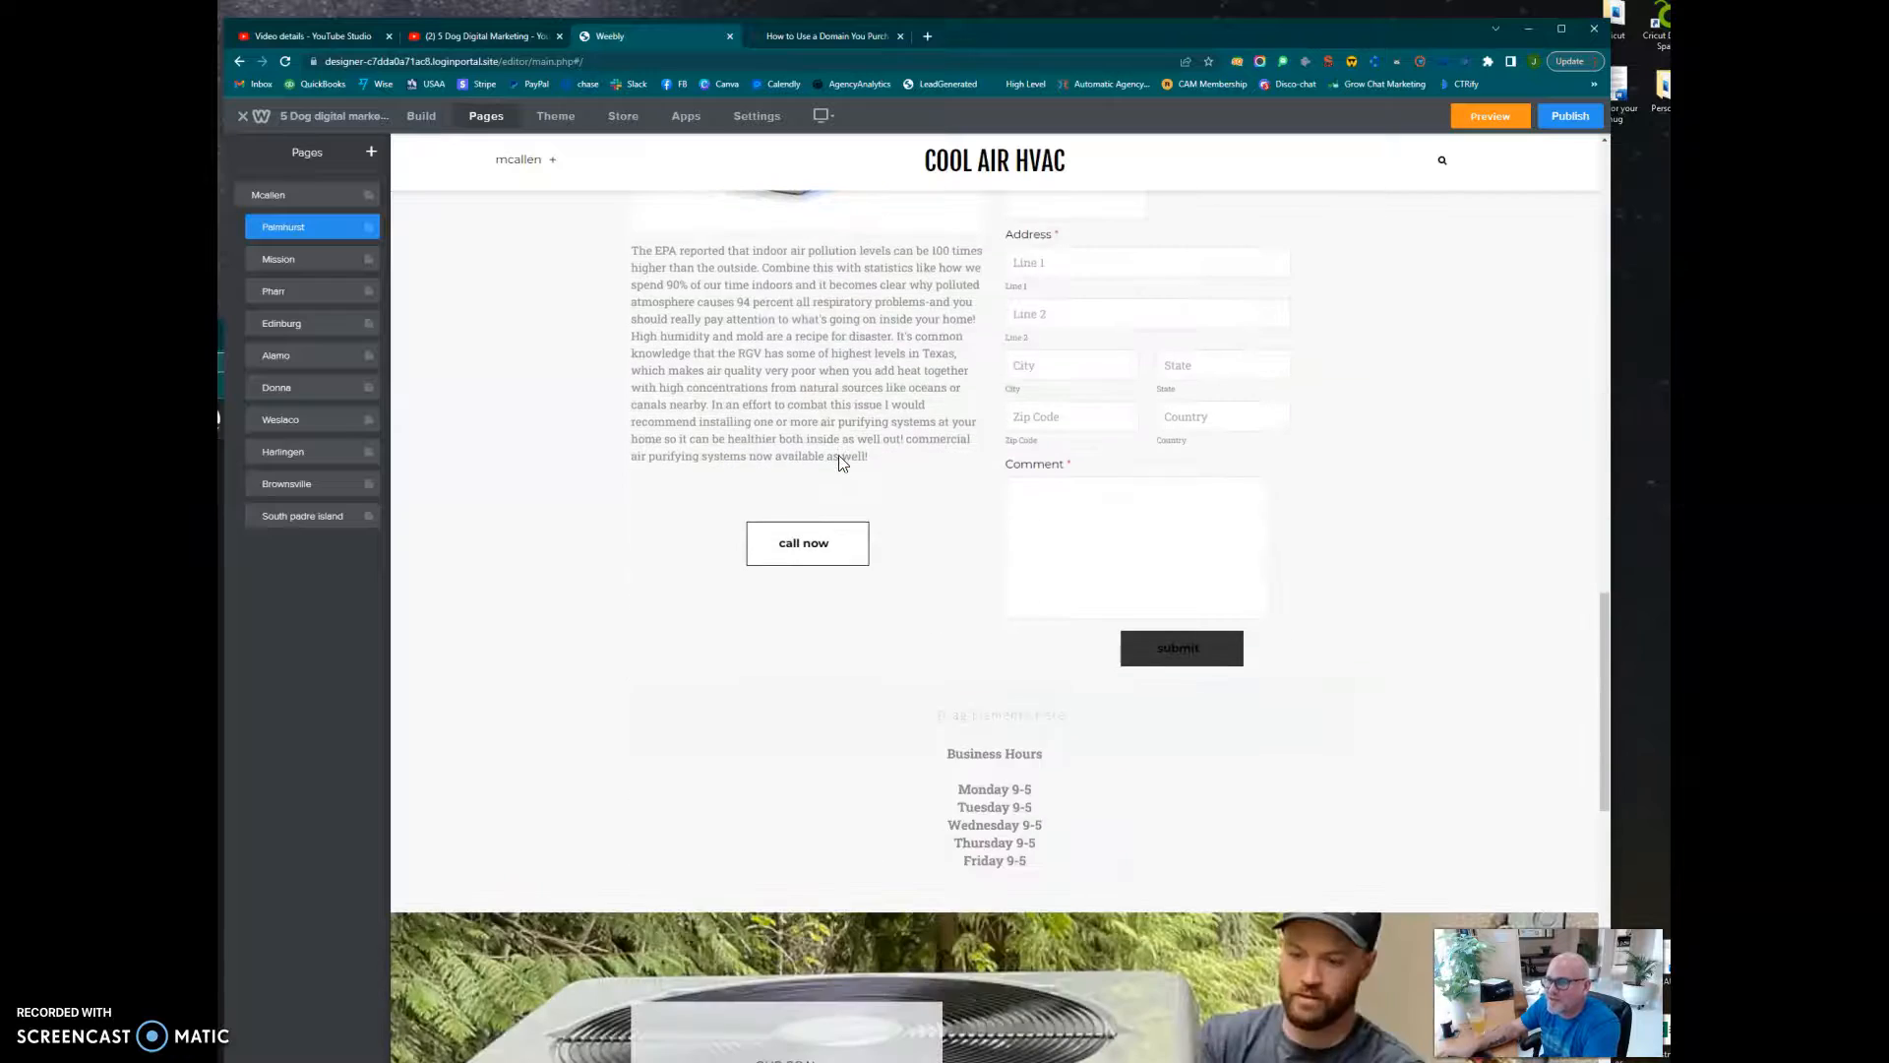
scroll(839, 460, down, 10)
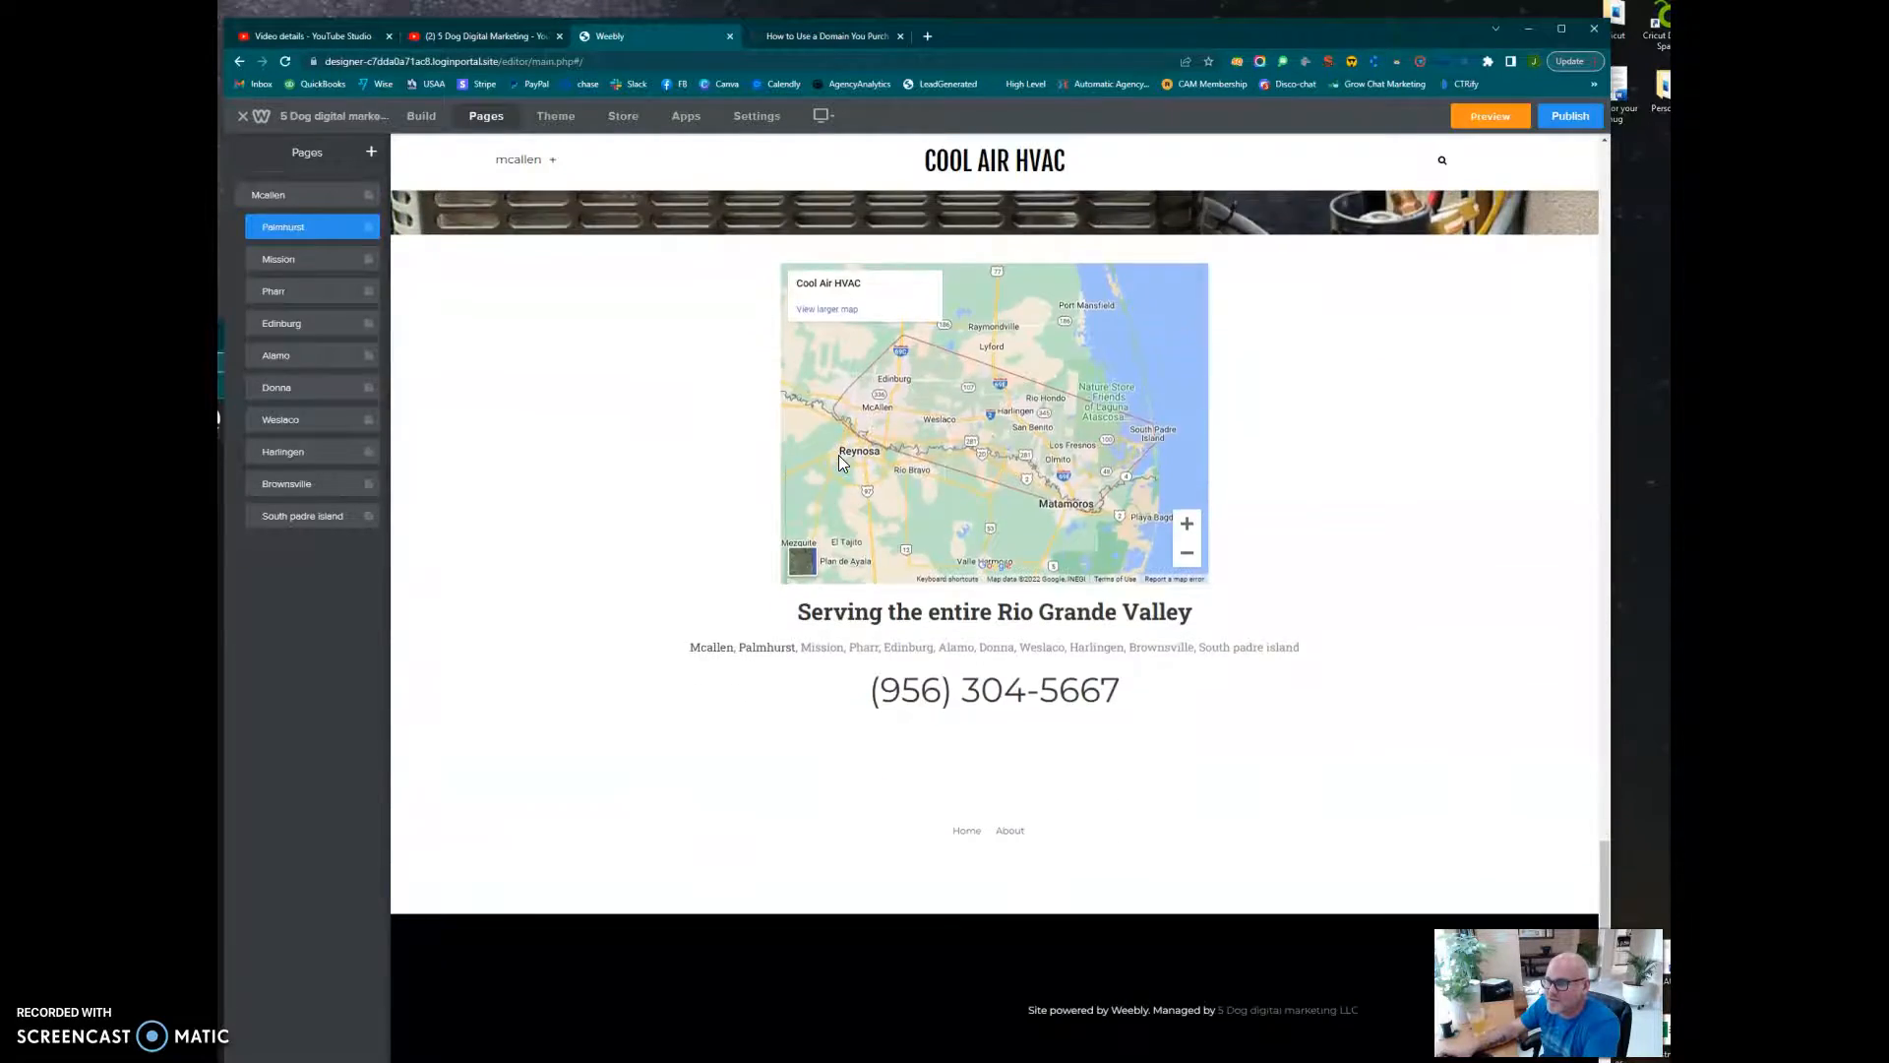
scroll(838, 454, up, 20)
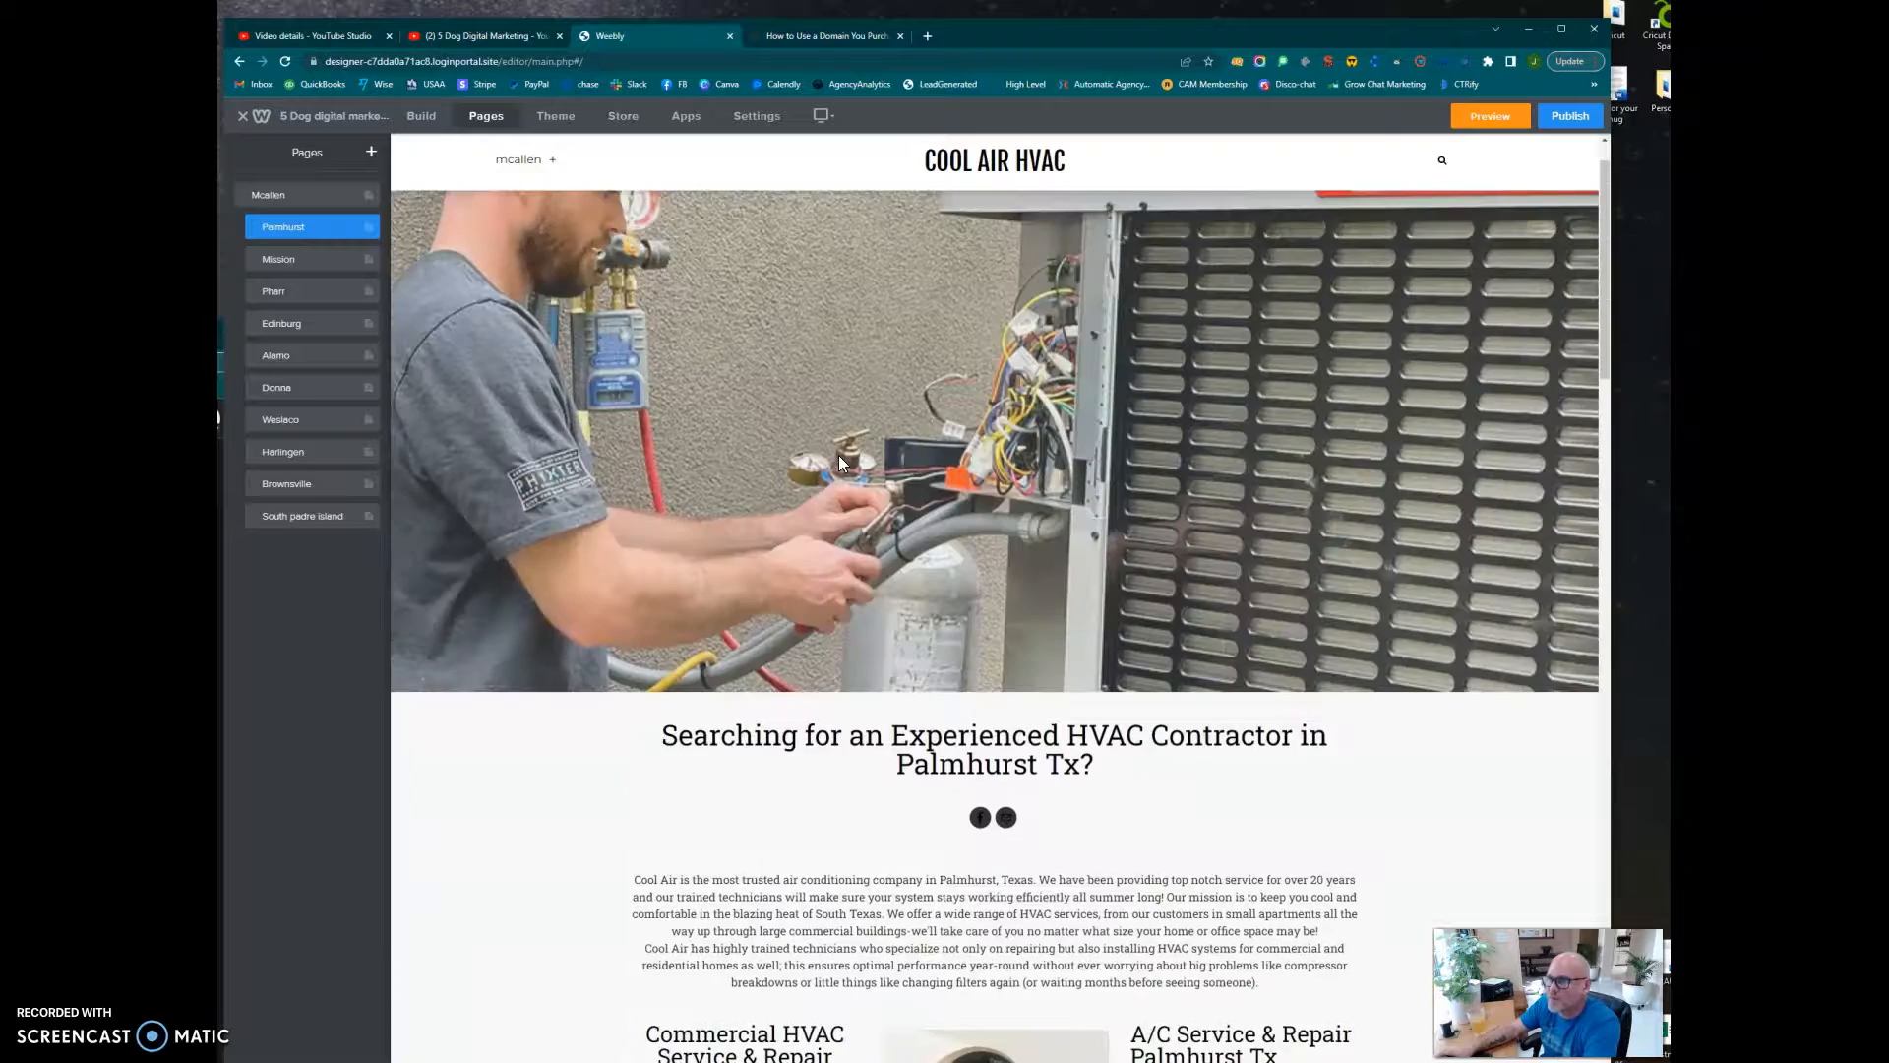
scroll(840, 463, down, 5)
click(830, 418)
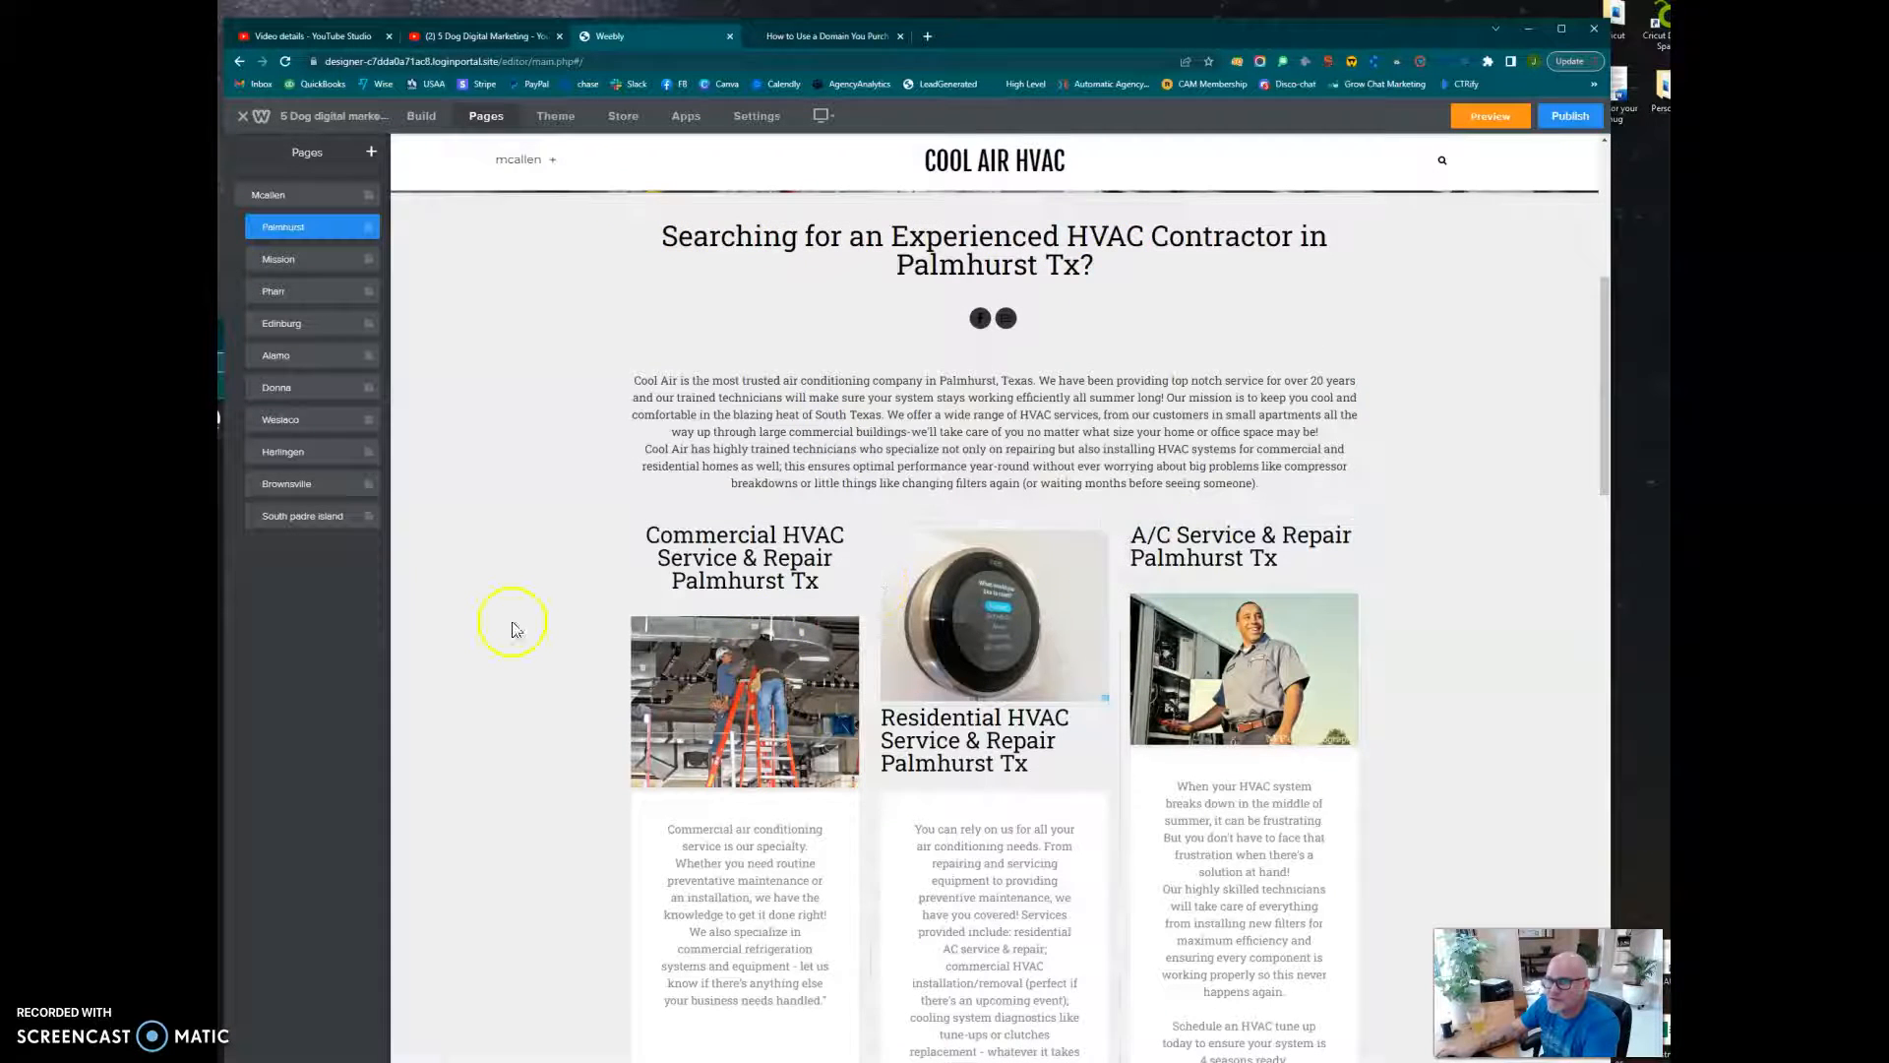
Open the South padre island page's SEO settings and compare its meta keywords with the city phrase in the introductory paragraph.
click(304, 514)
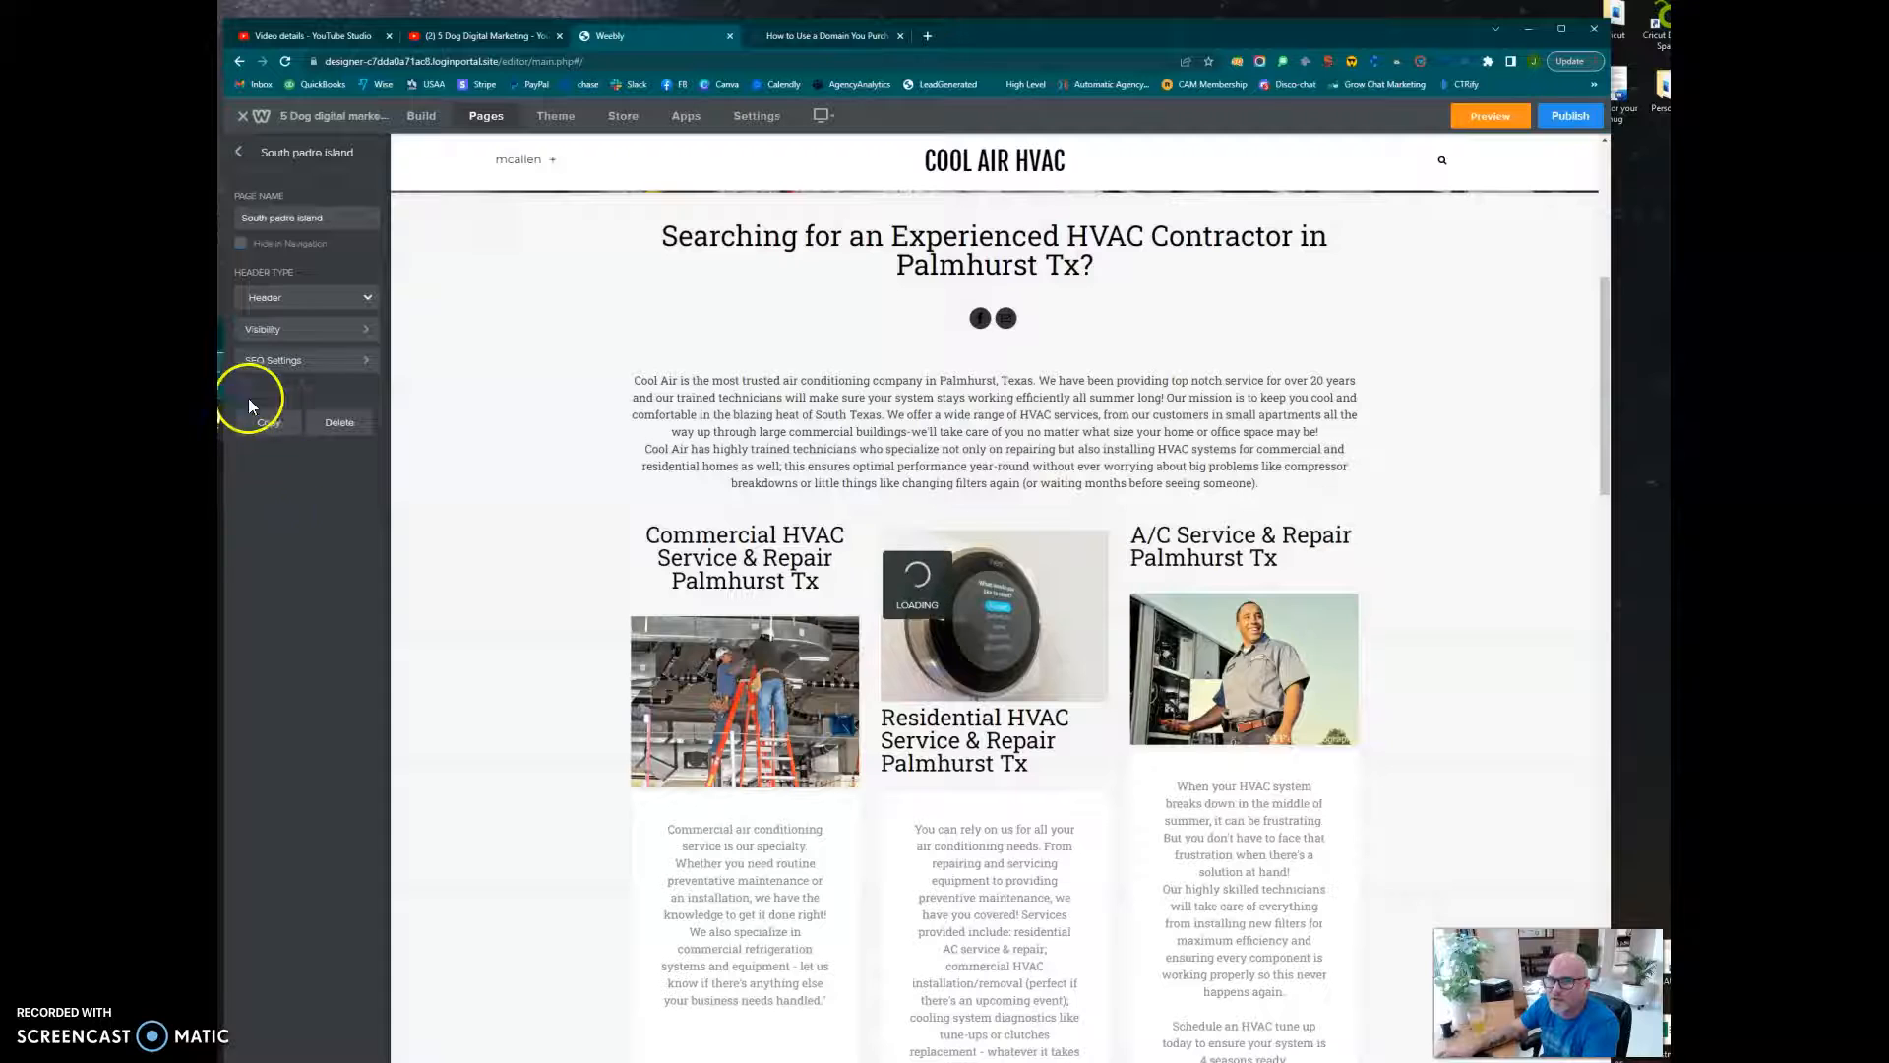
click(264, 360)
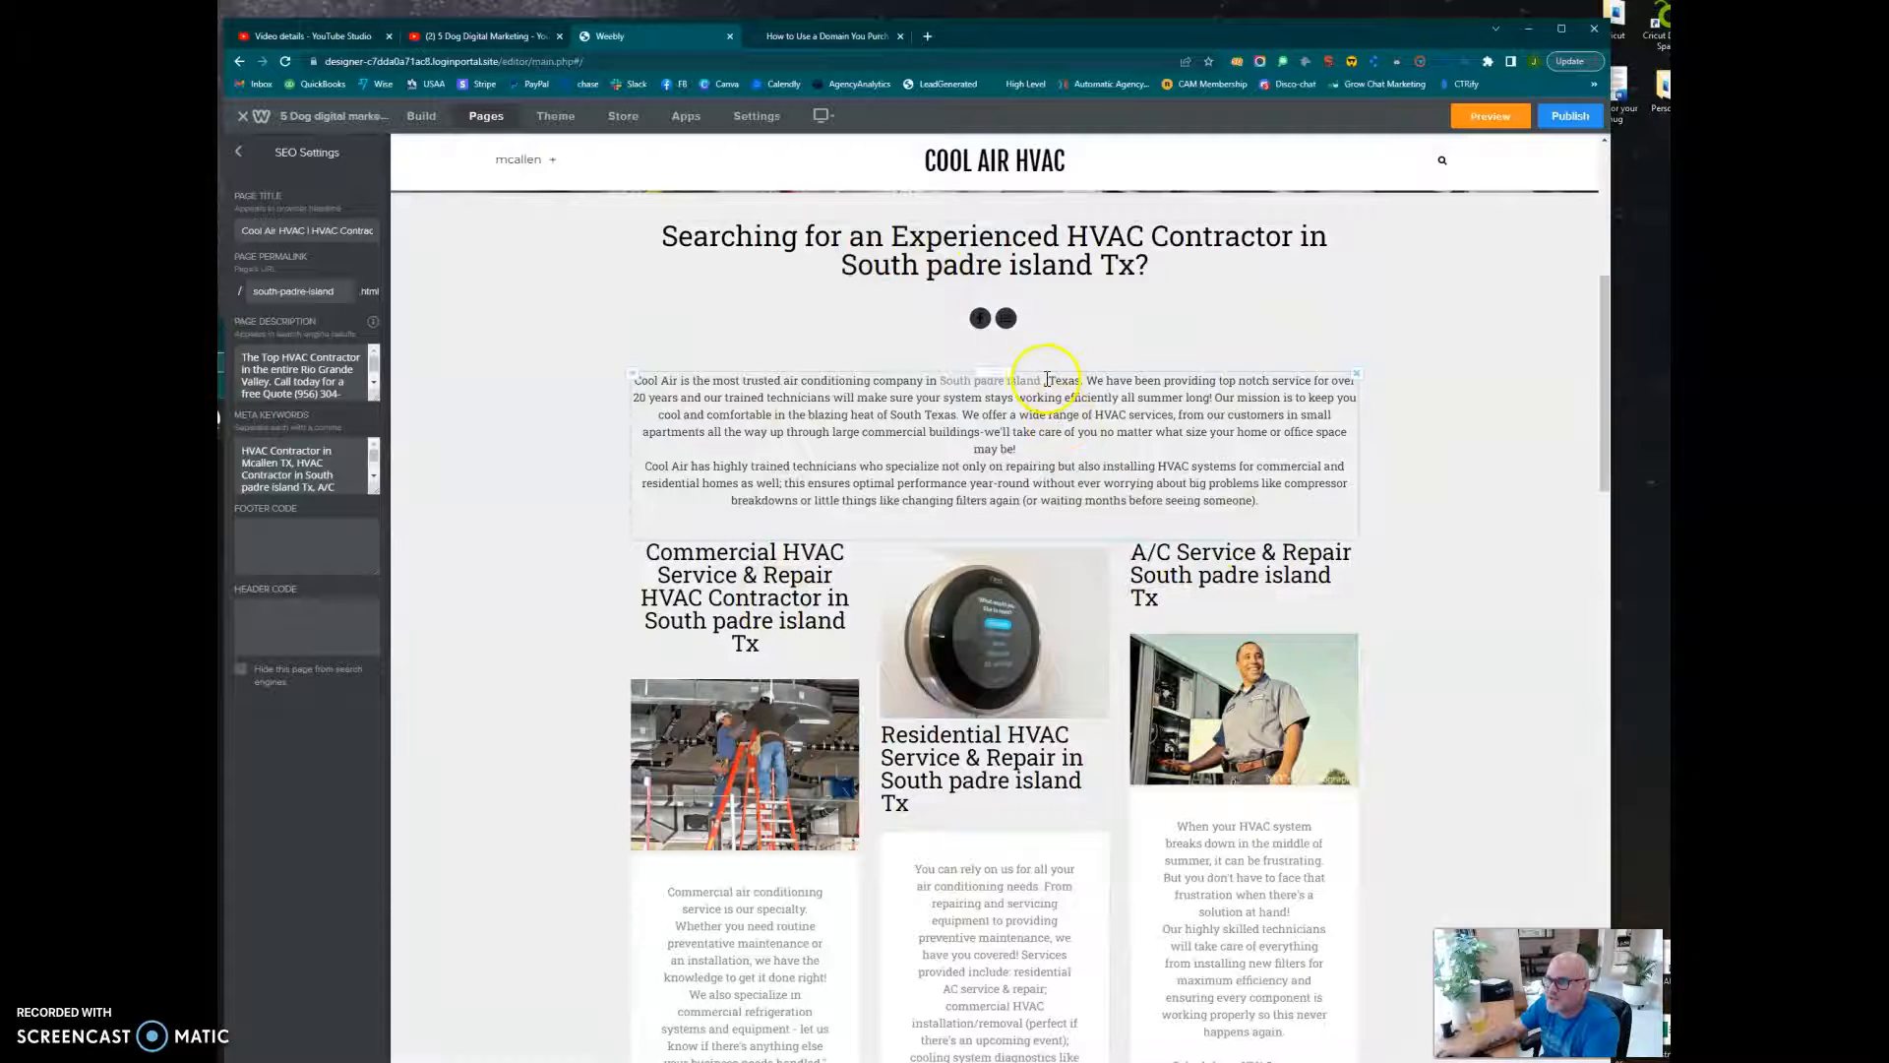
drag(1042, 379, 819, 387)
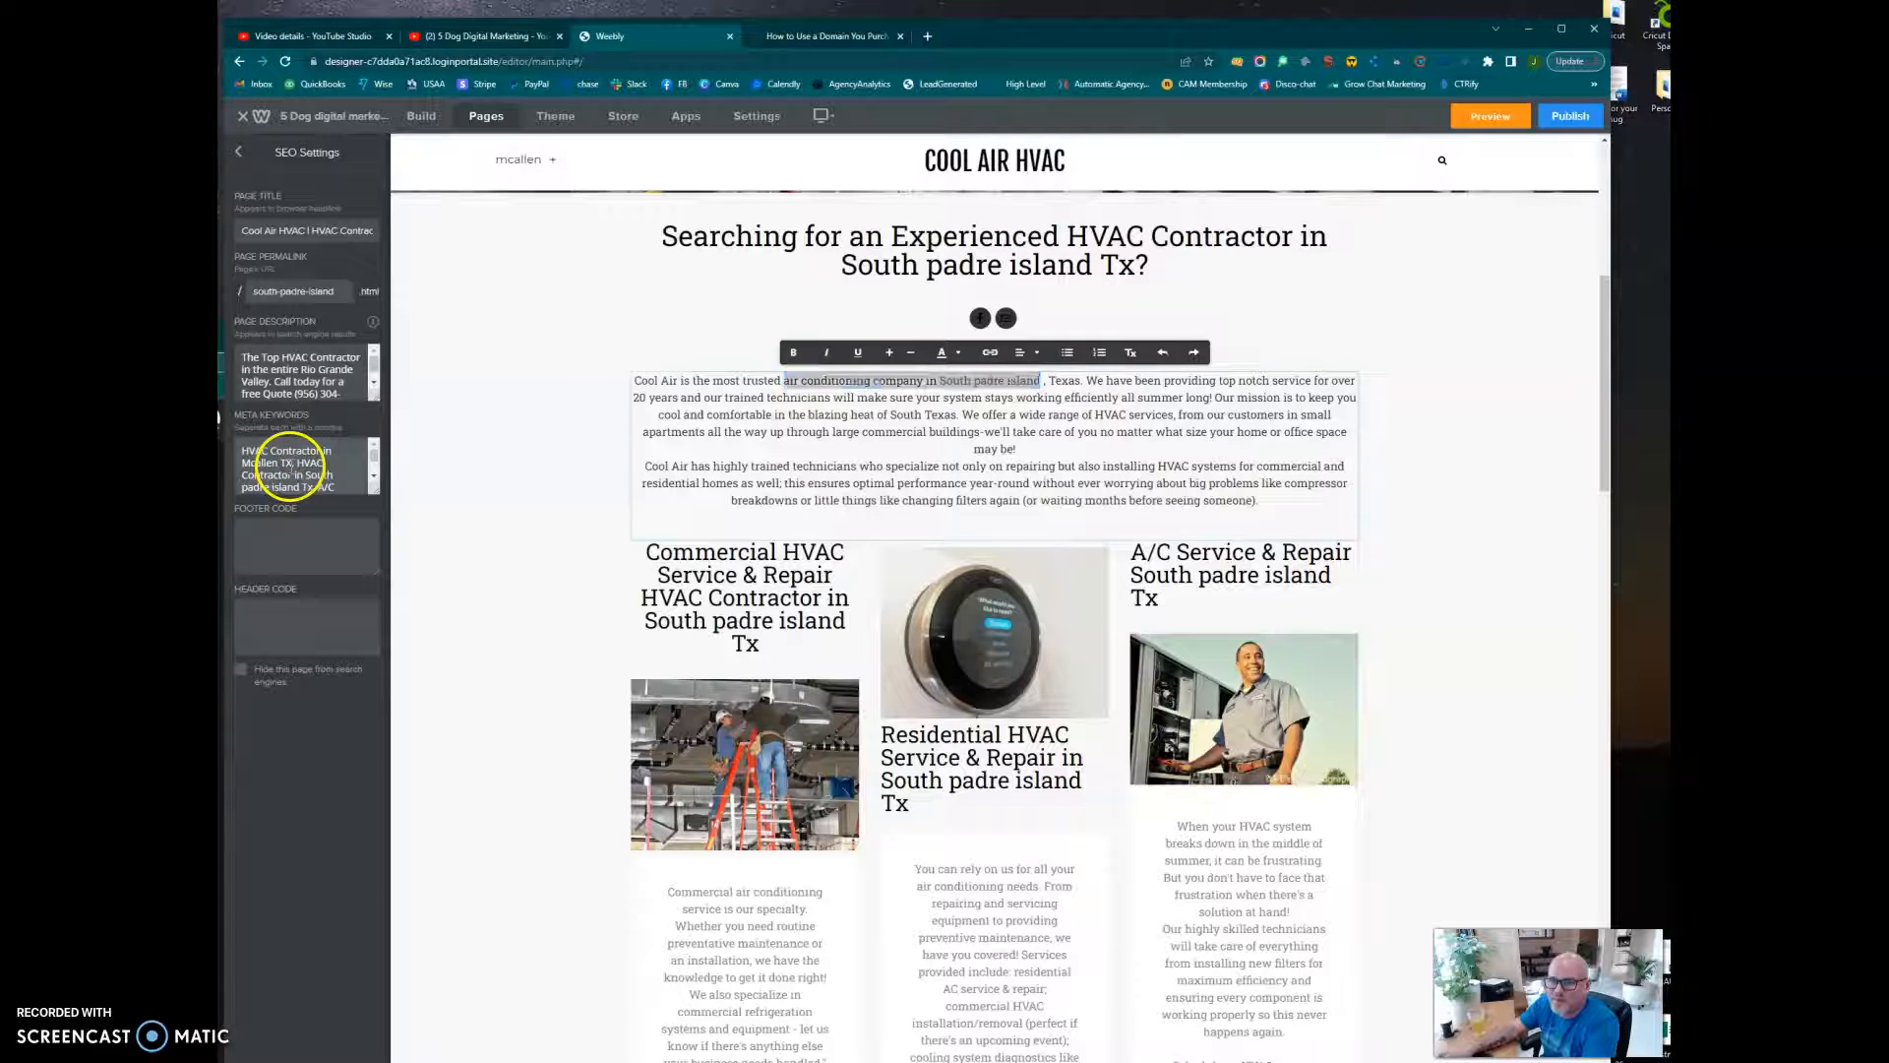
click(273, 457)
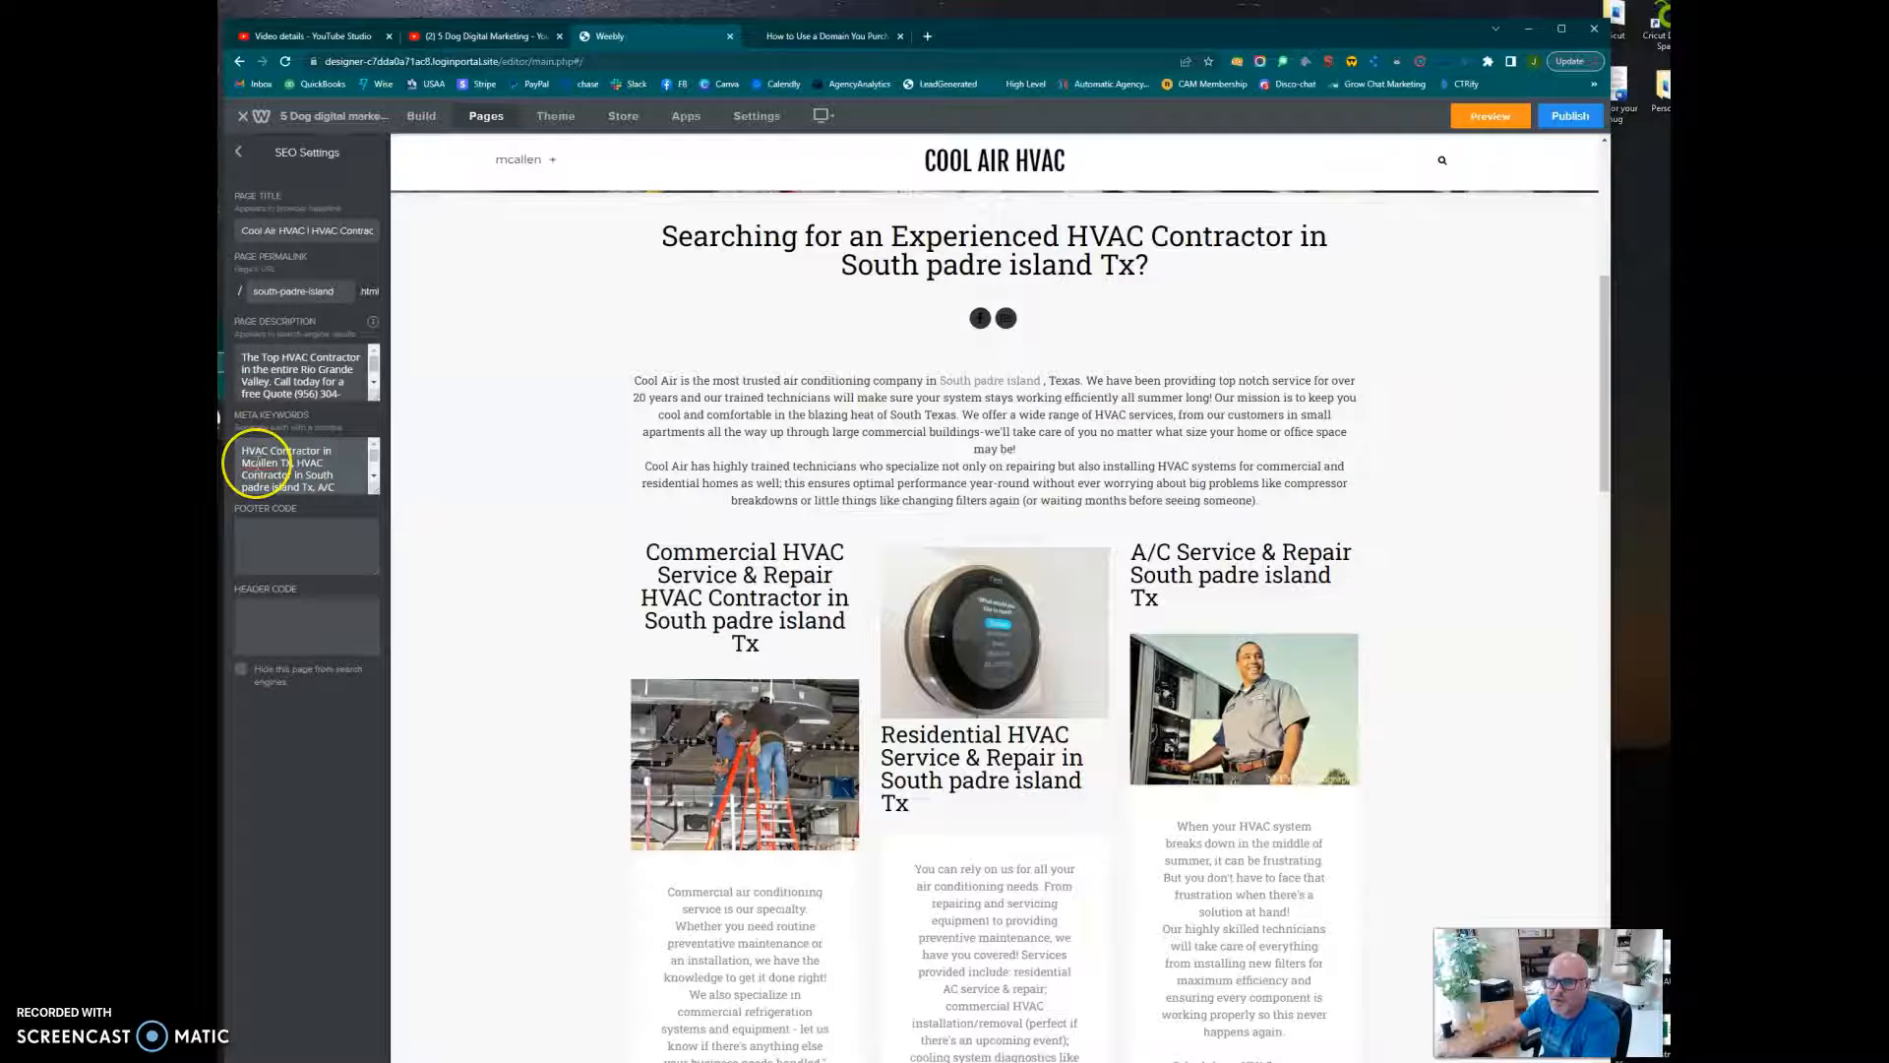
Compare the South padre island page's meta keywords and page title with the city phrases in its headings.
click(291, 463)
click(1085, 253)
click(1330, 549)
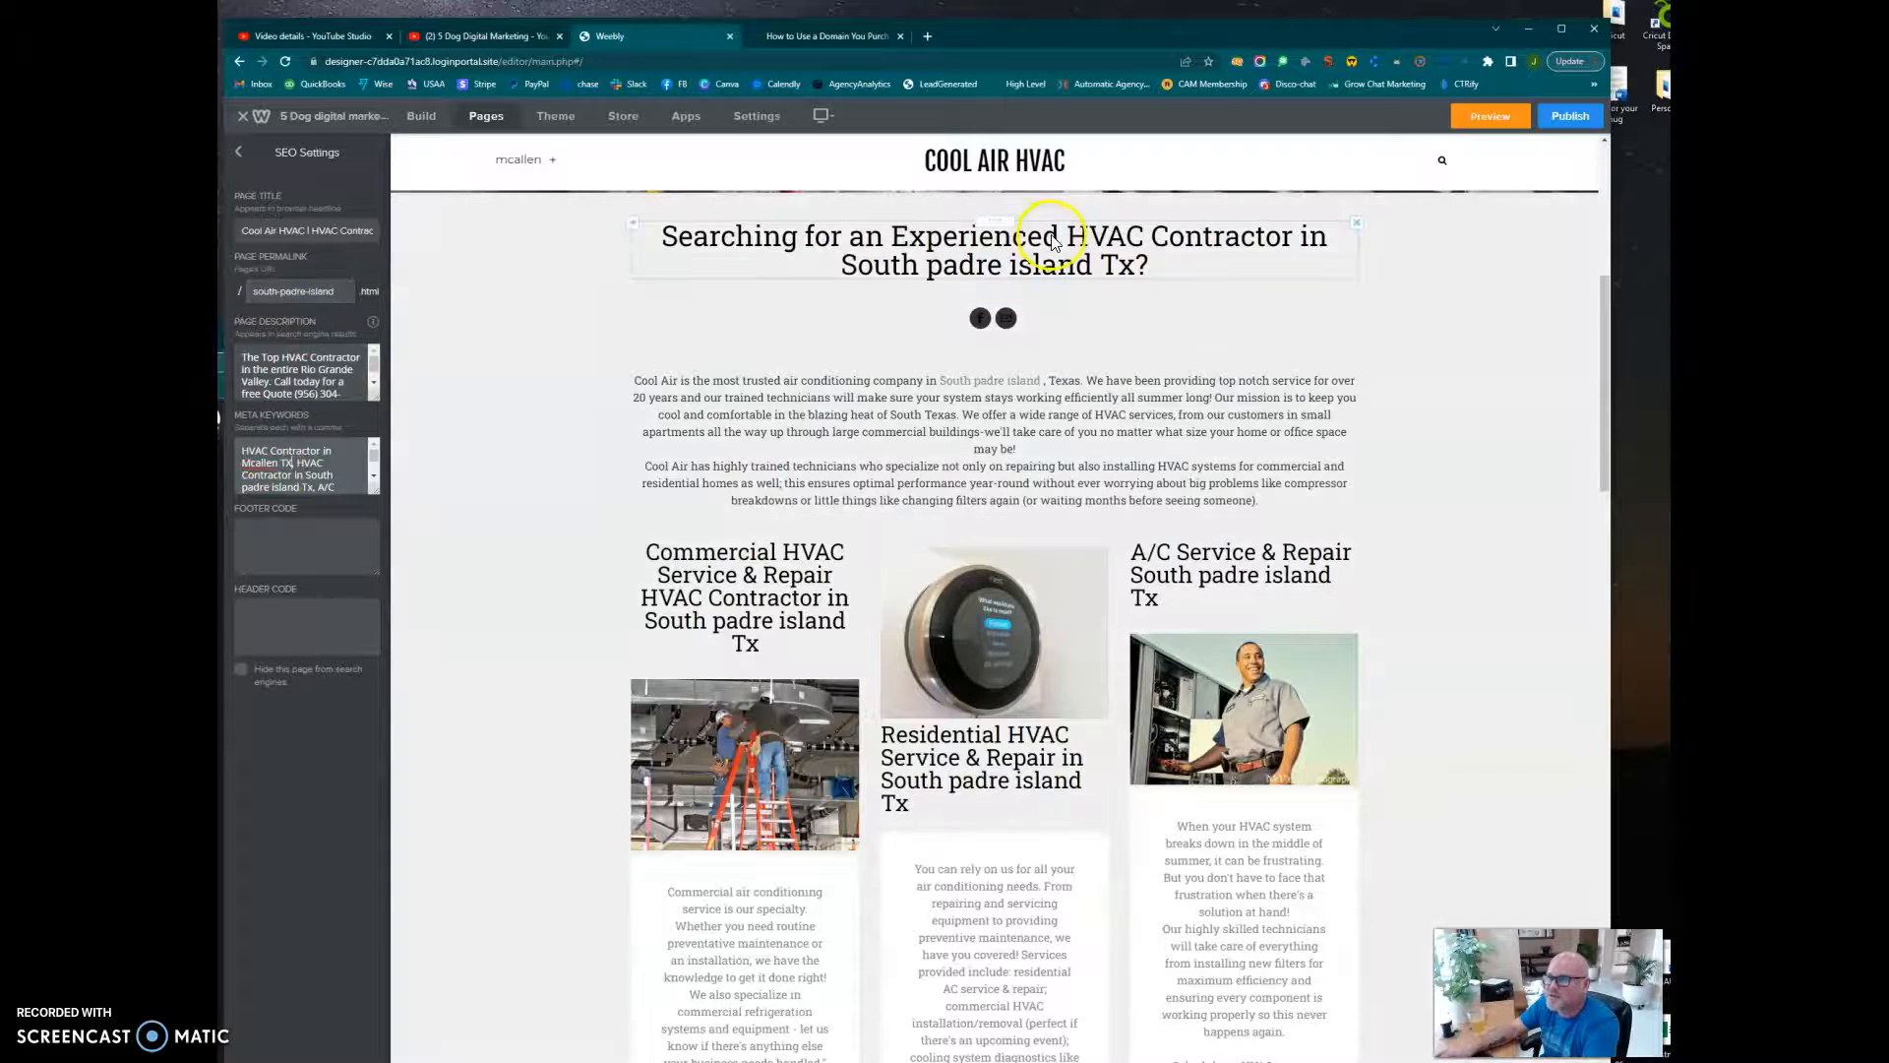
click(349, 230)
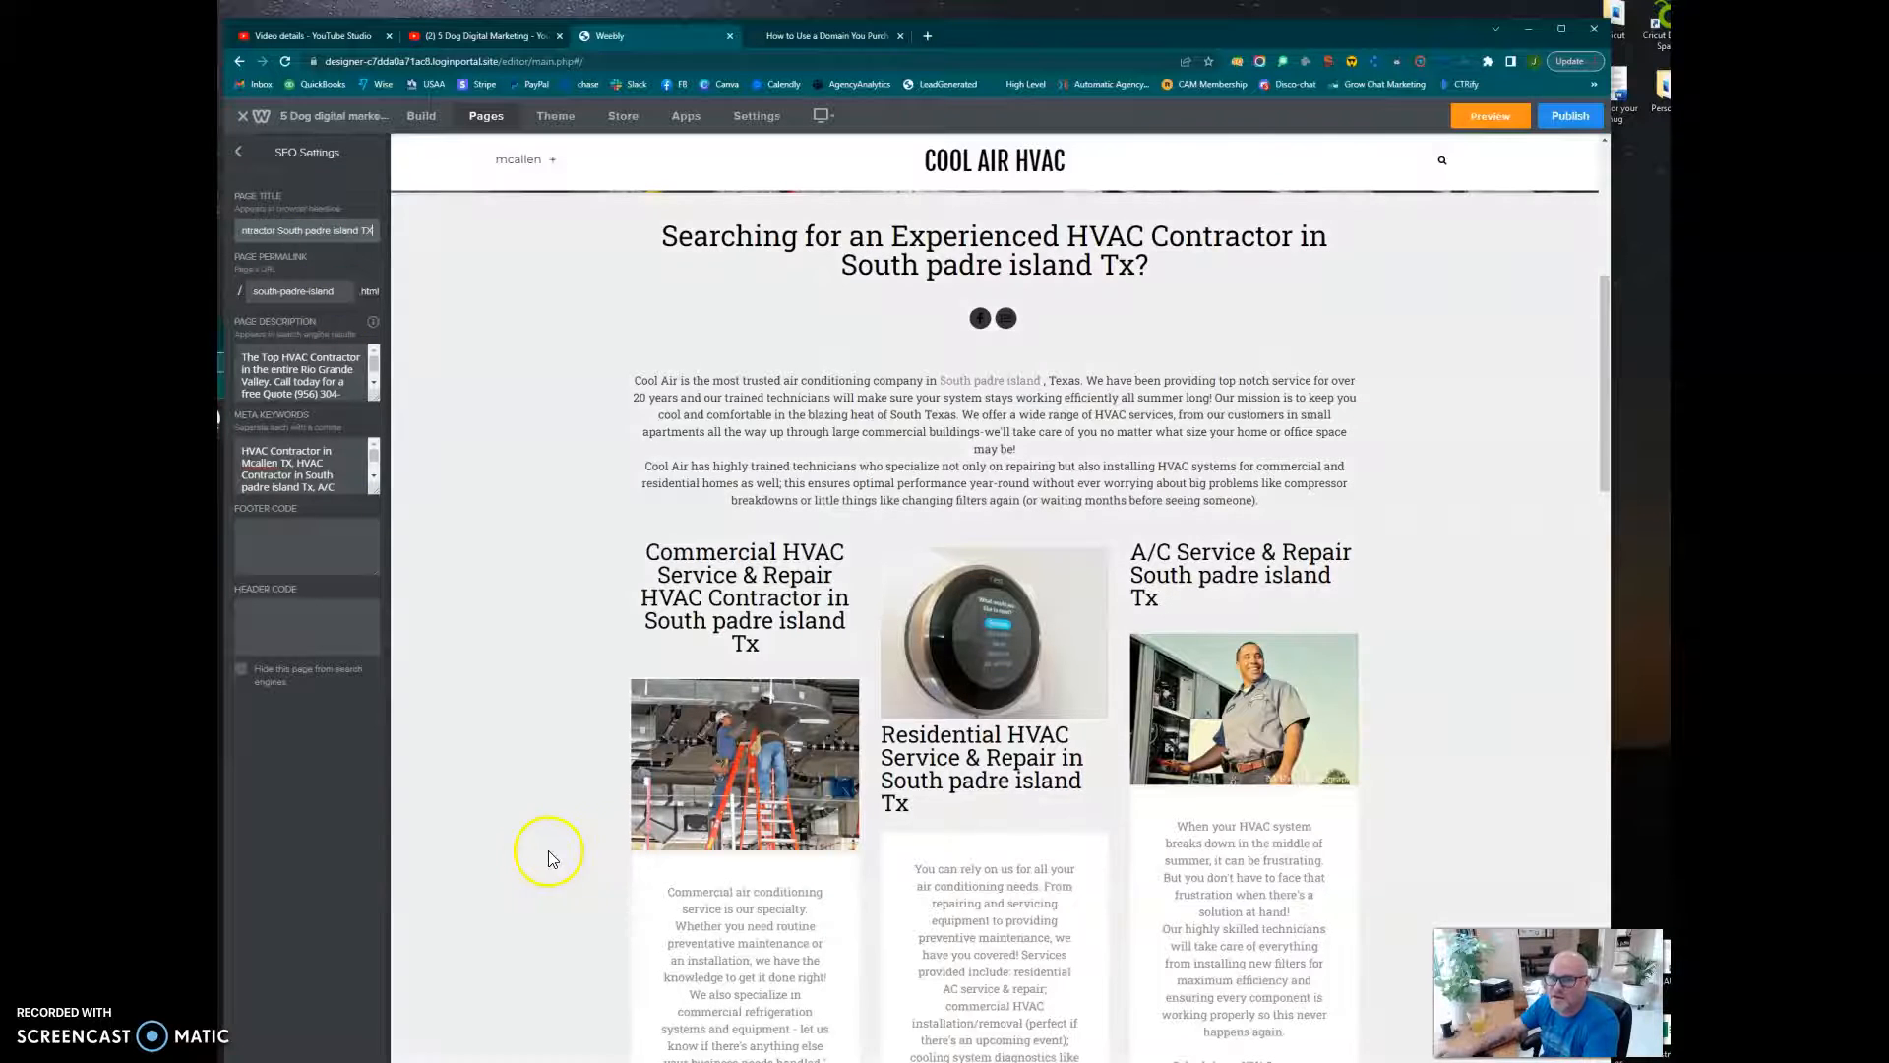
Review the South padre island page's service sections, contact form and service-area map, and return to its main heading.
scroll(590, 768, down, 4)
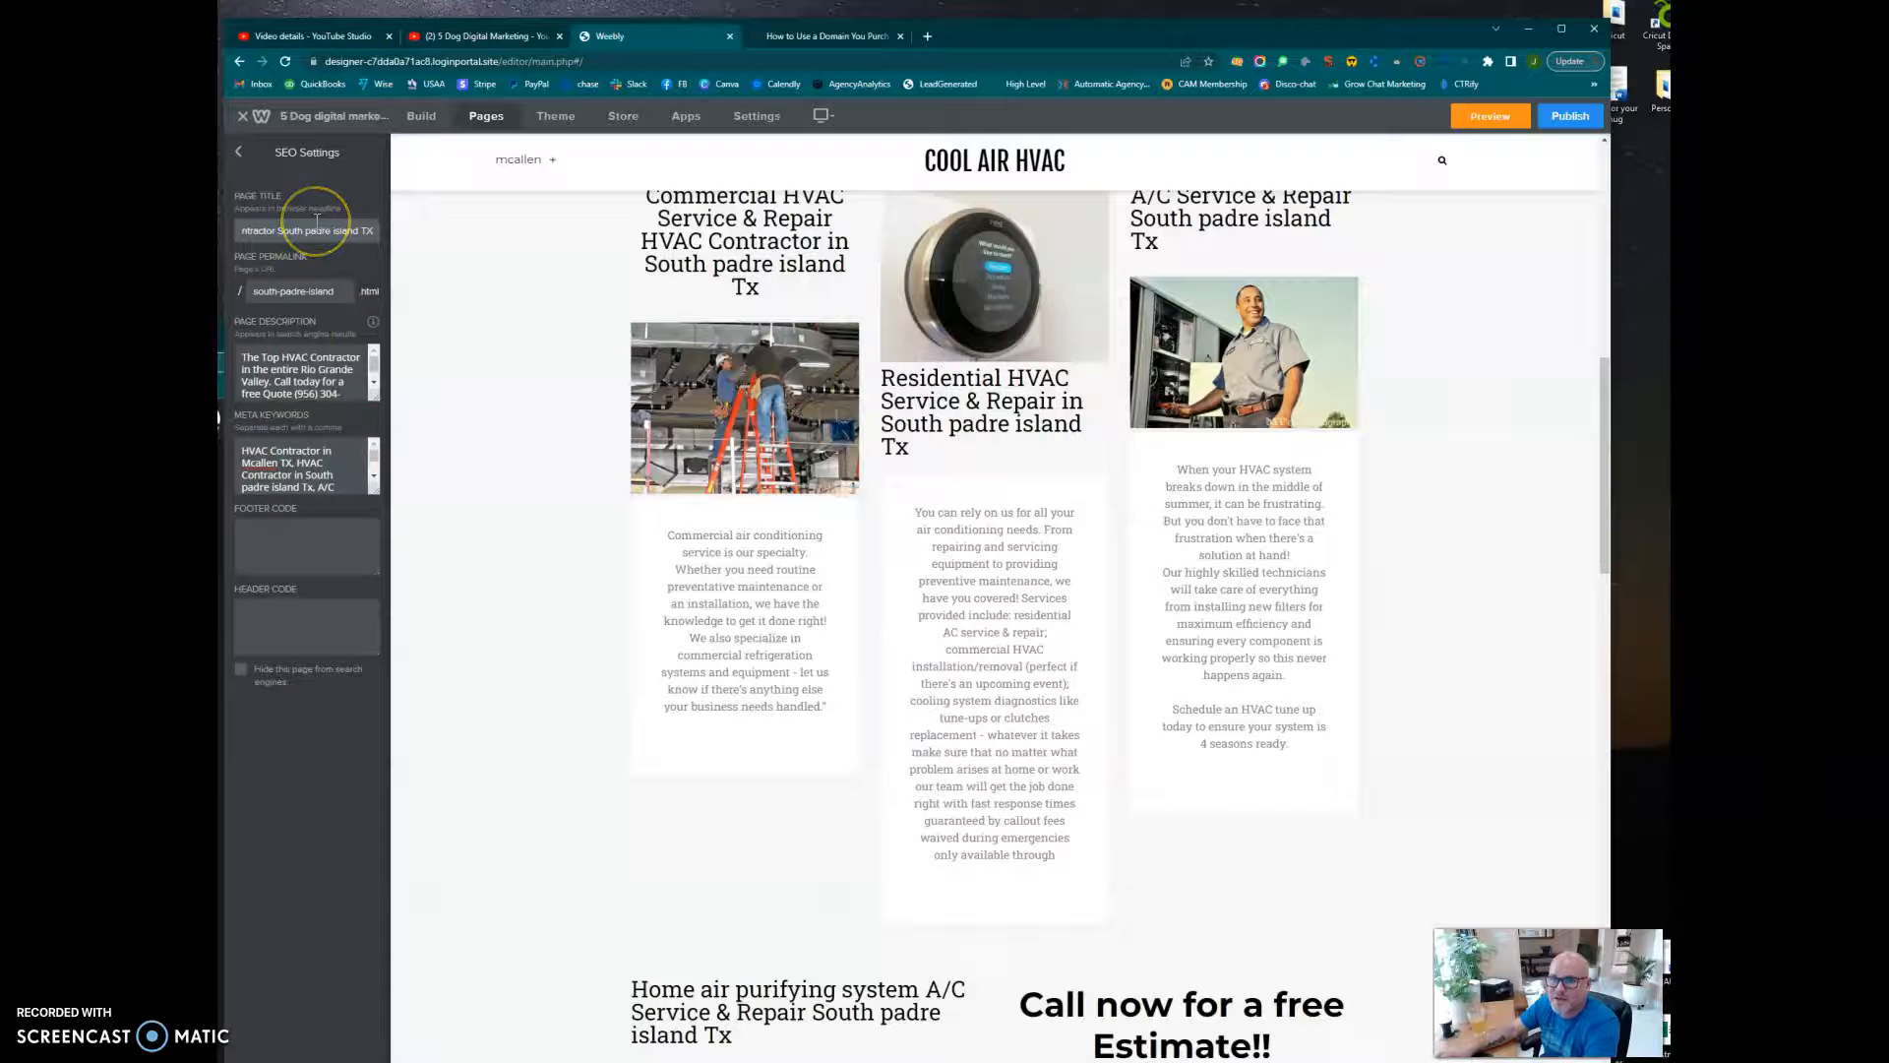
scroll(557, 660, down, 10)
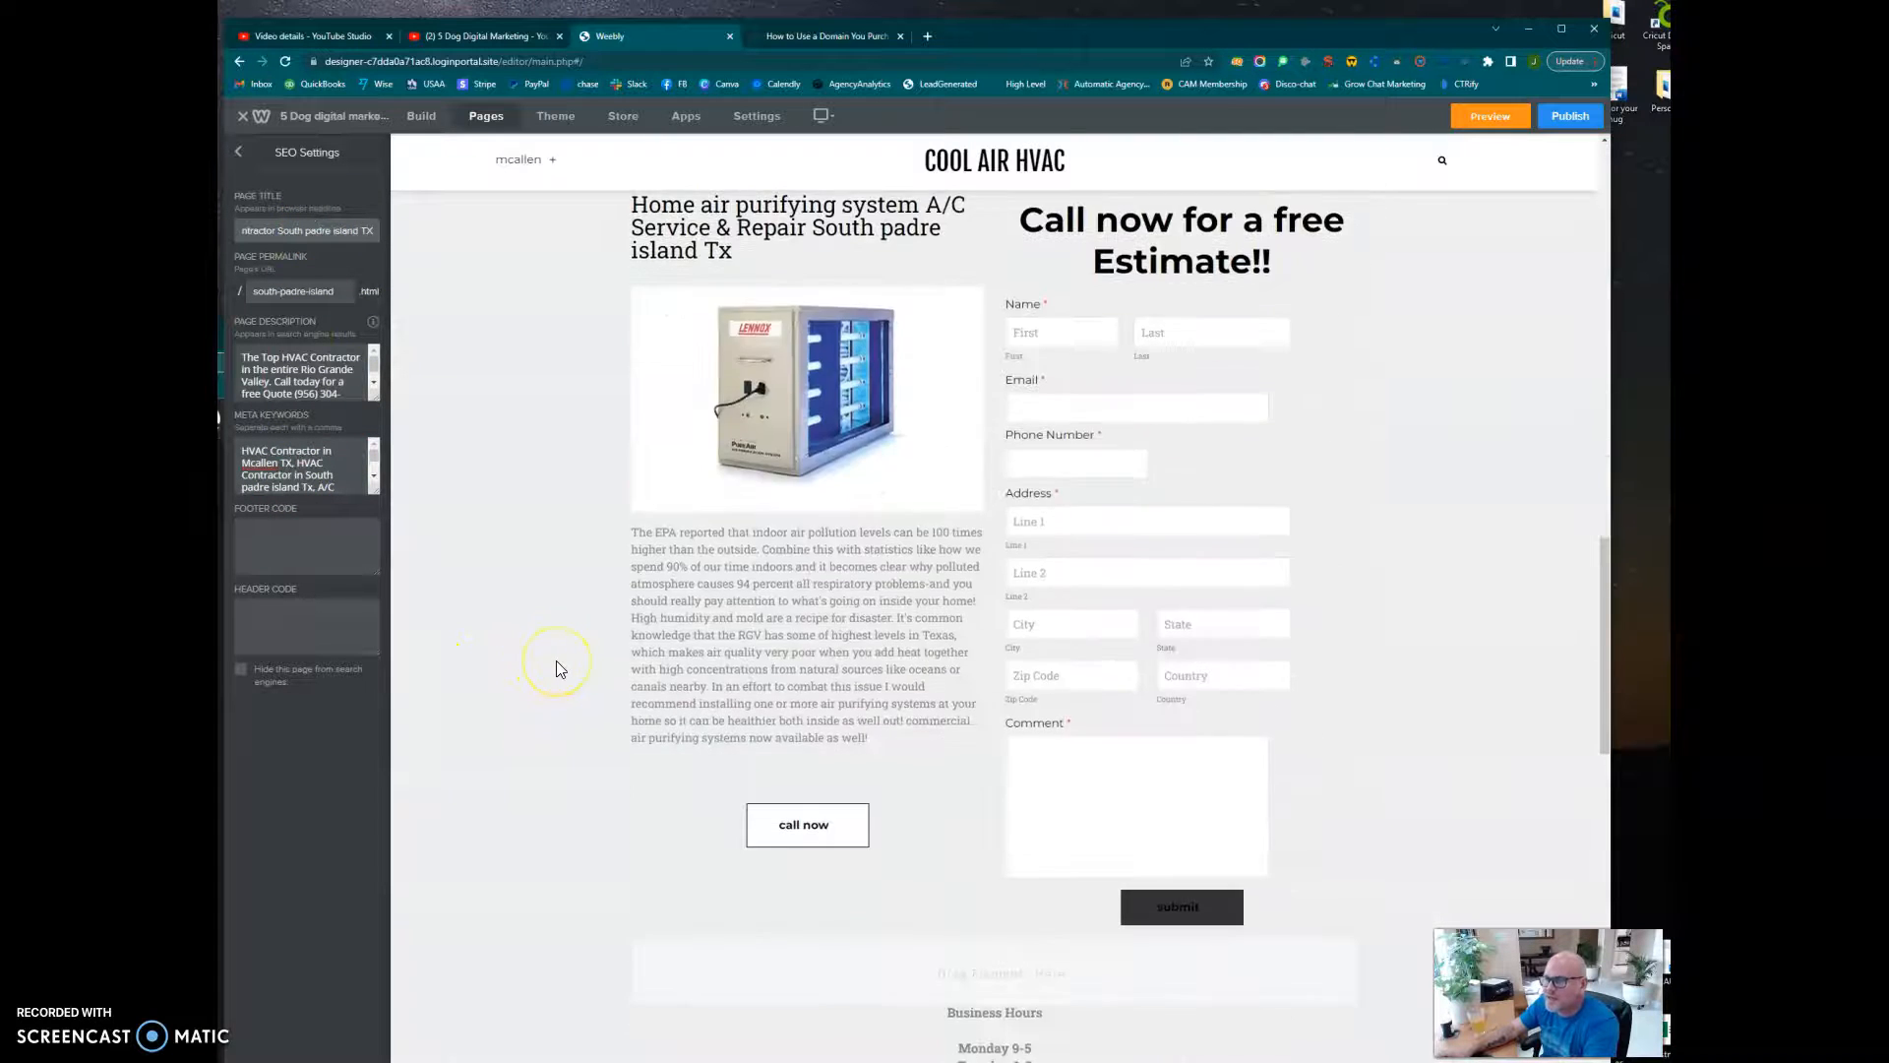
scroll(922, 669, down, 10)
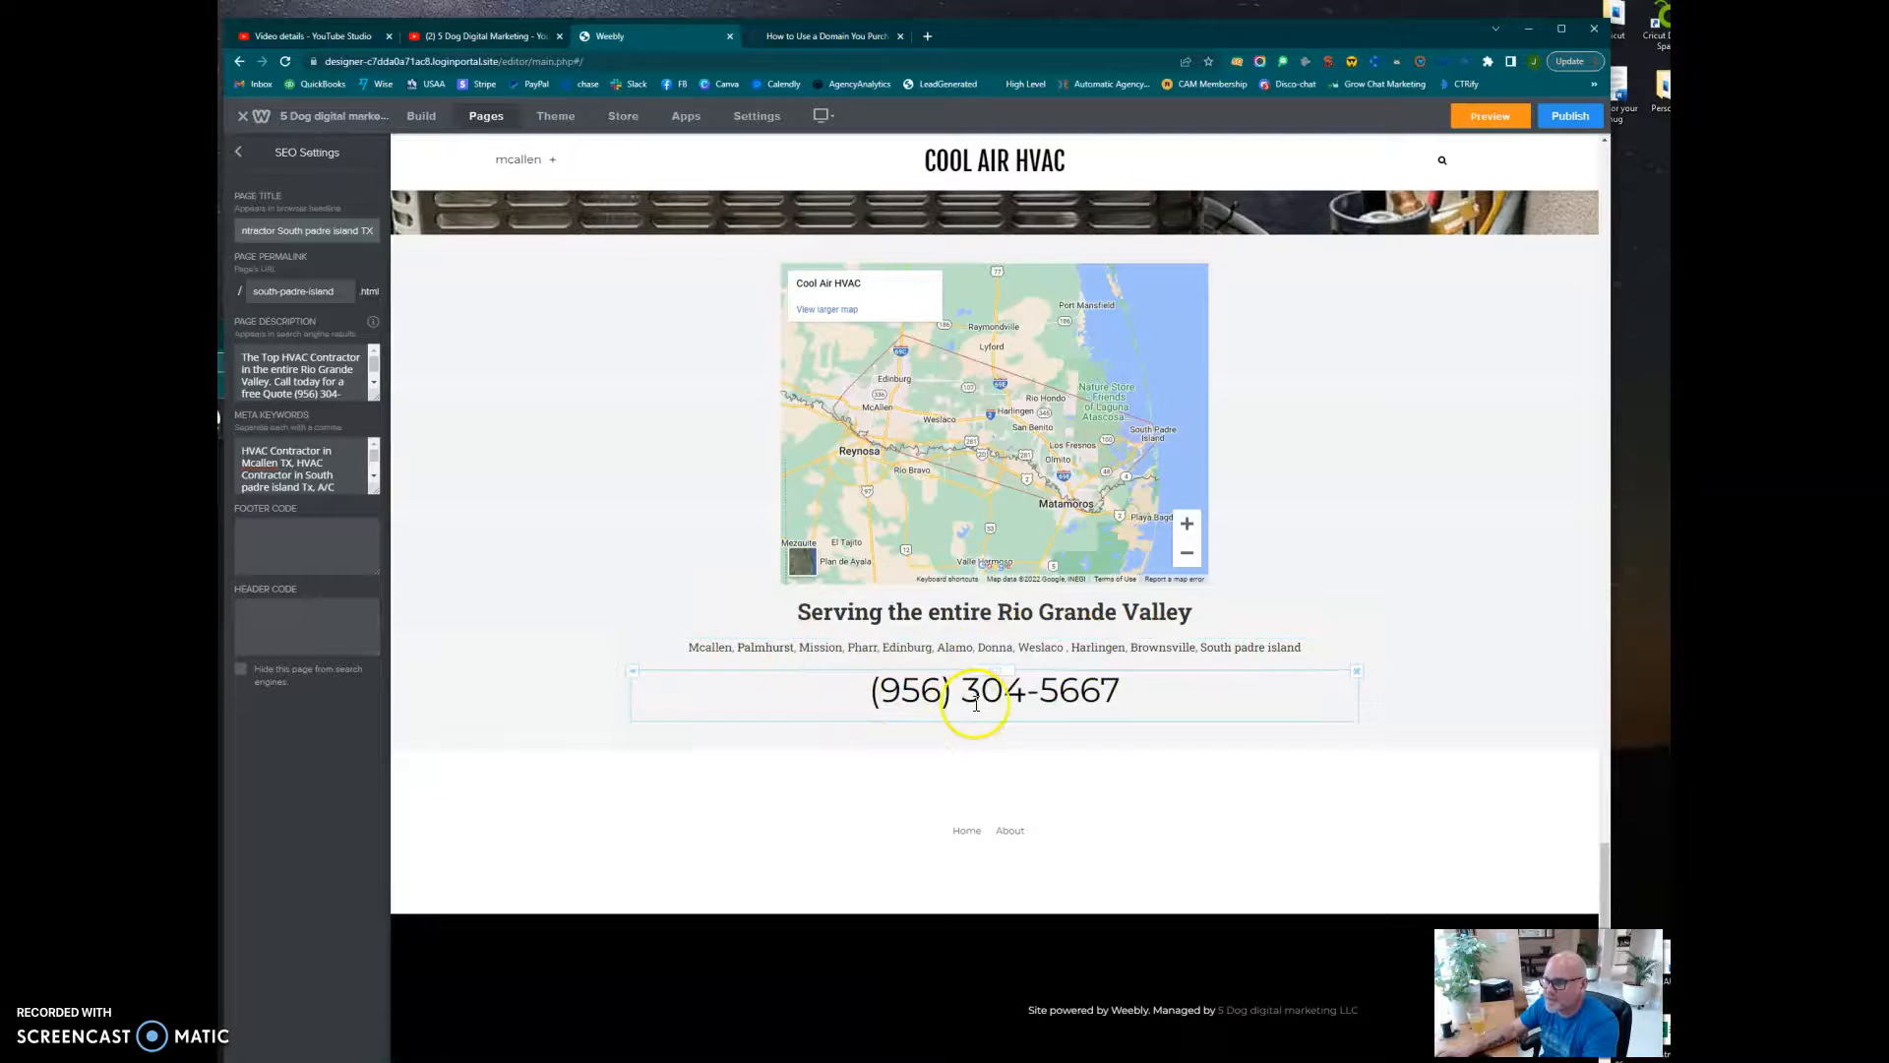
scroll(979, 689, up, 15)
scroll(982, 702, up, 10)
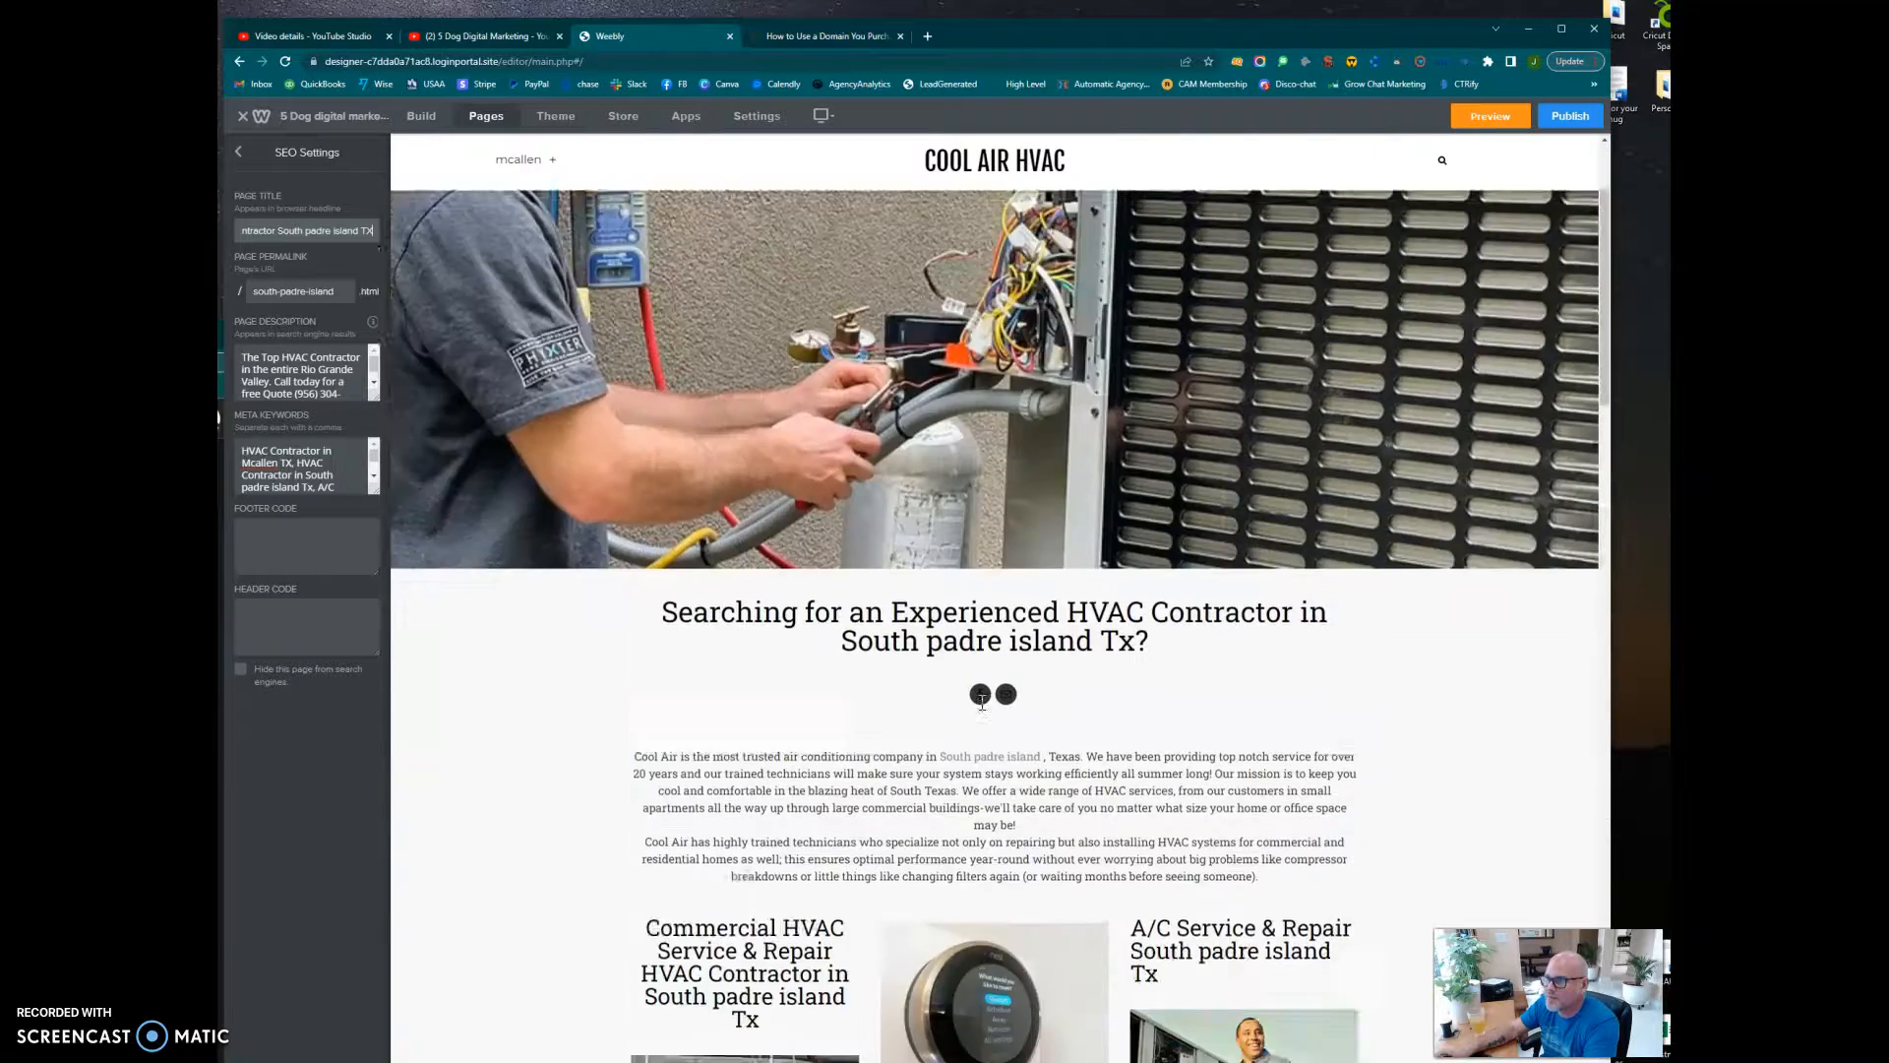
Add a text element between the main heading and the social icons, and copy the phone number from below the city list.
click(422, 117)
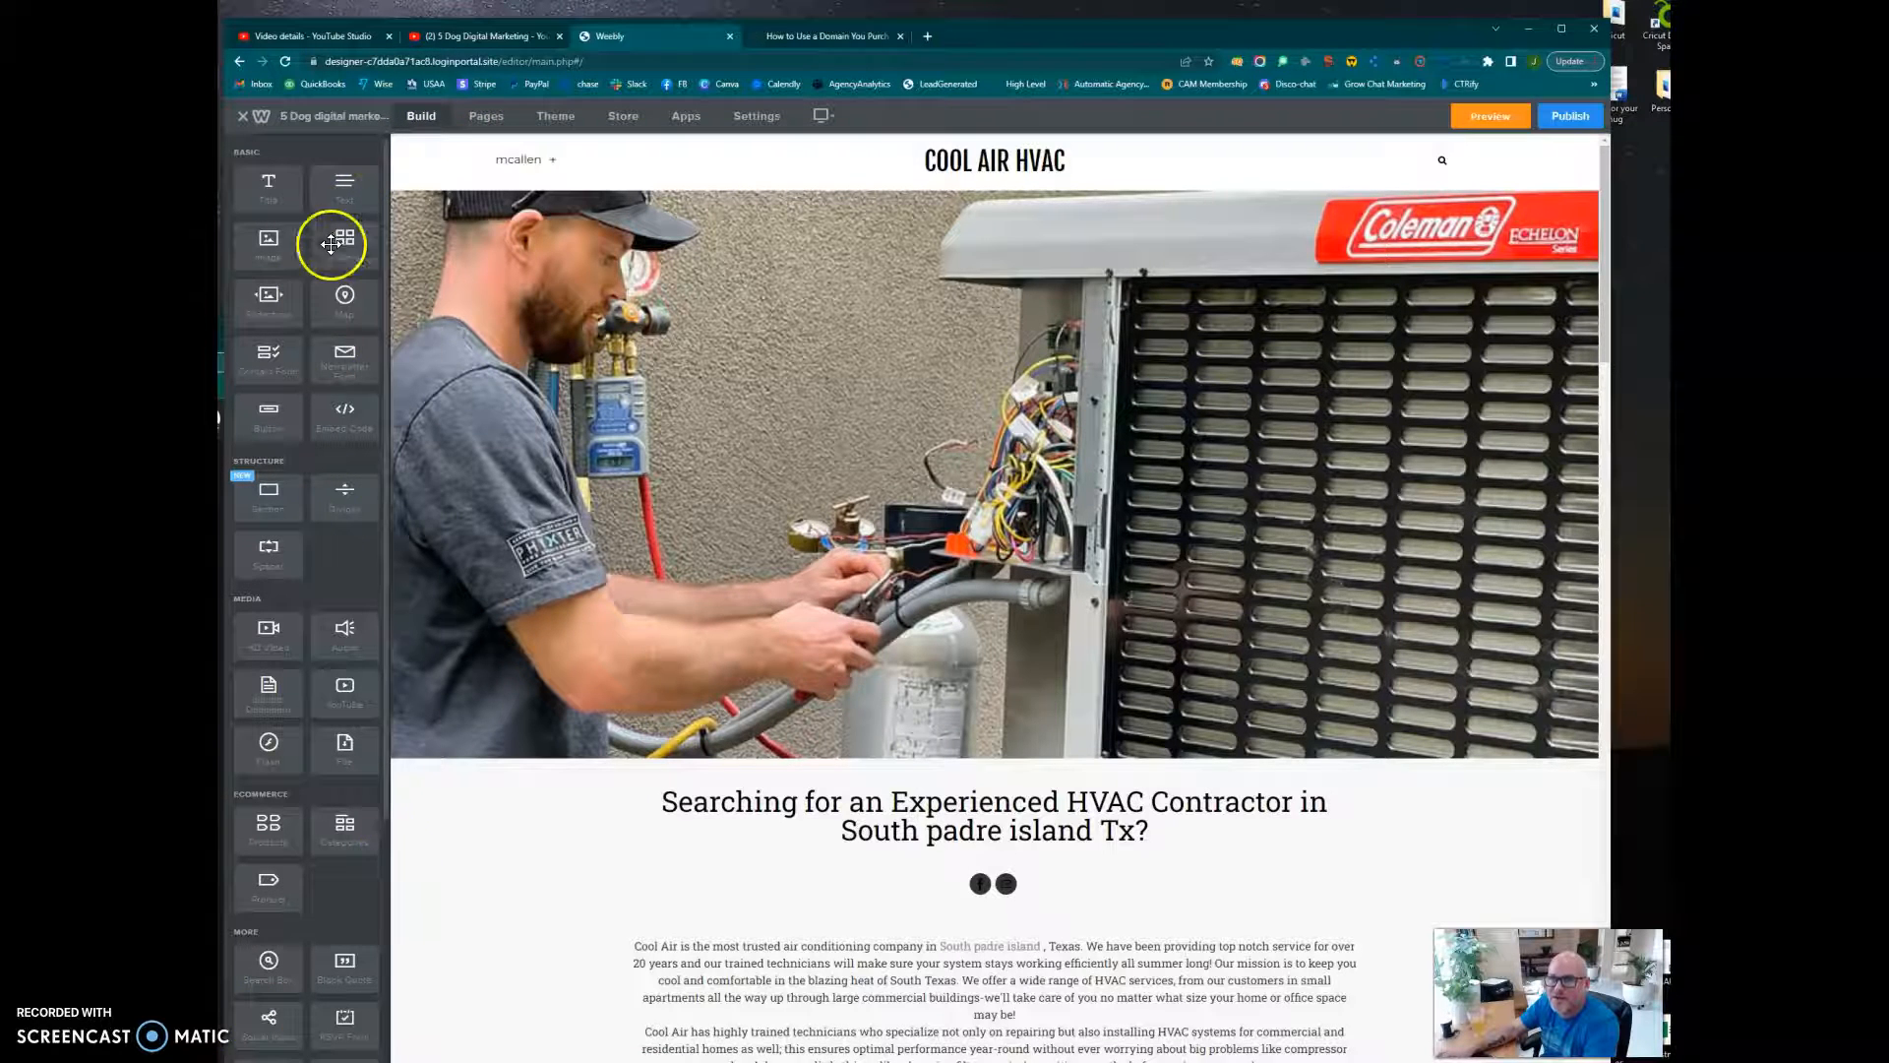
drag(337, 190, 961, 855)
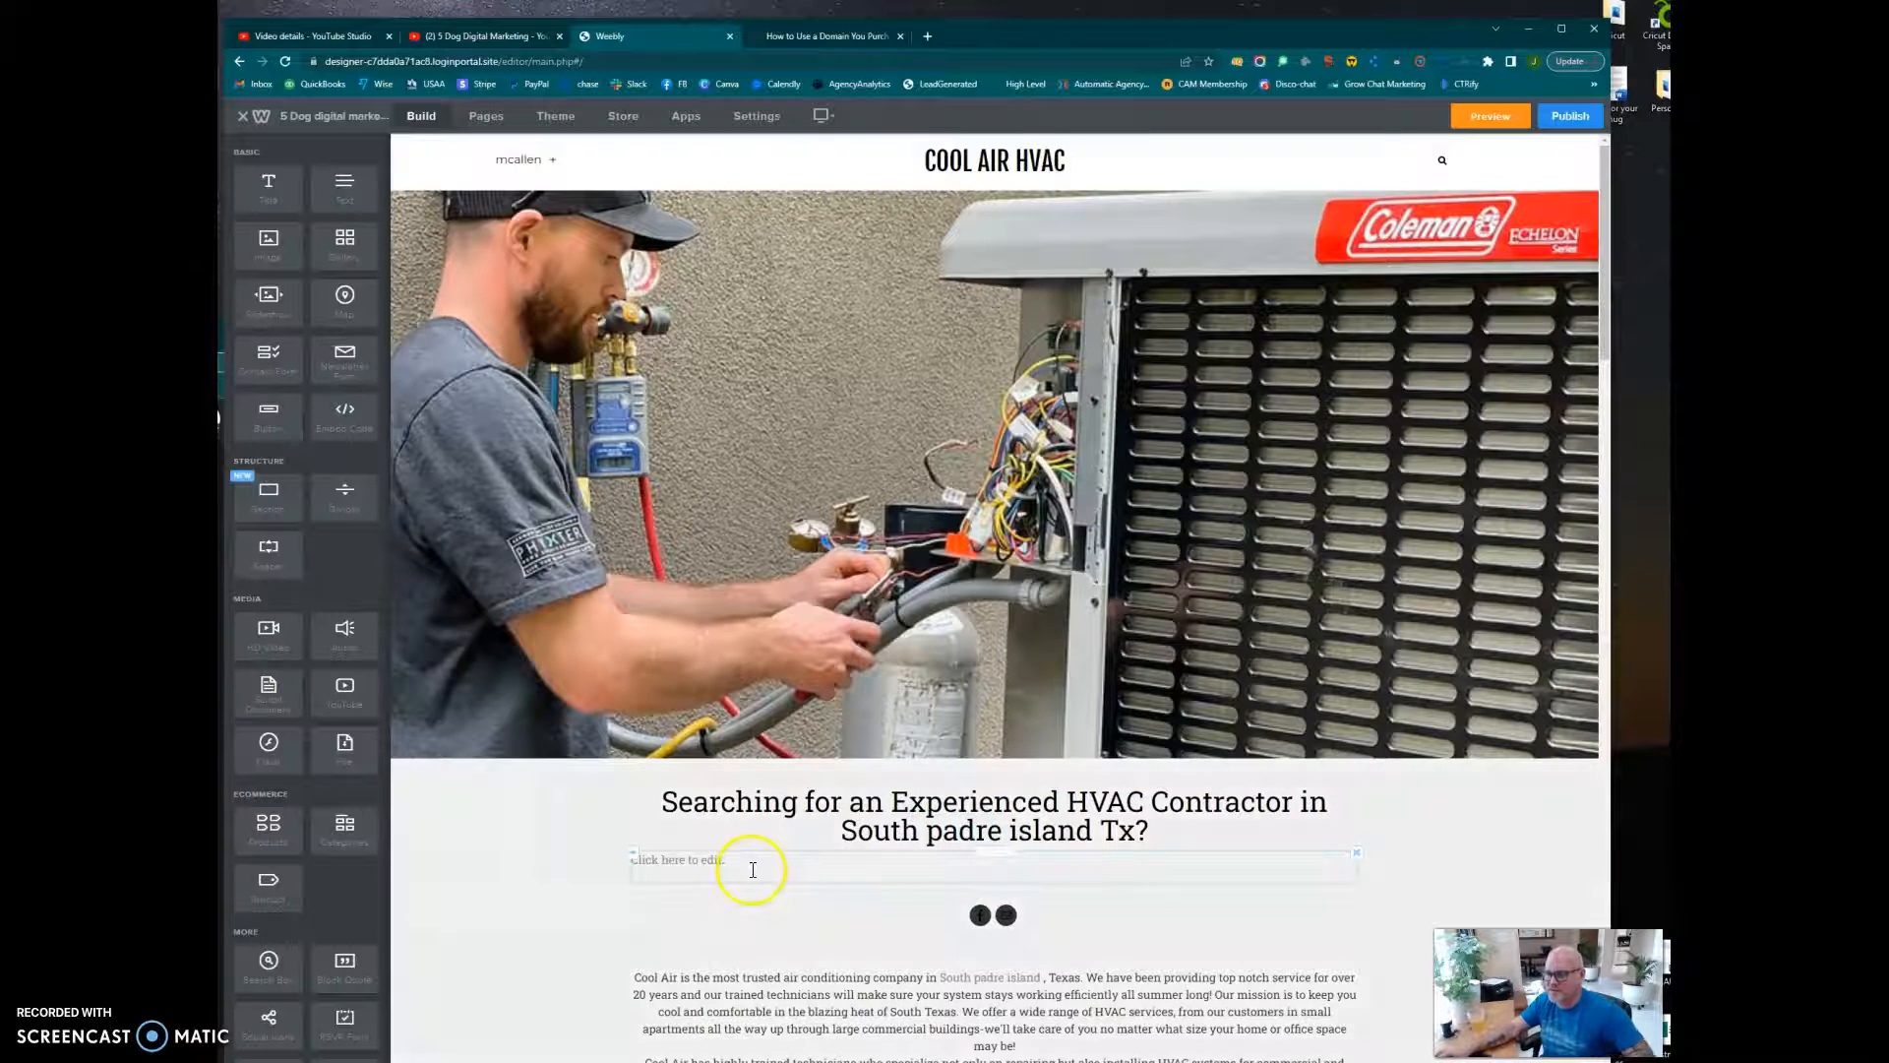
scroll(750, 868, down, 15)
scroll(749, 868, down, 5)
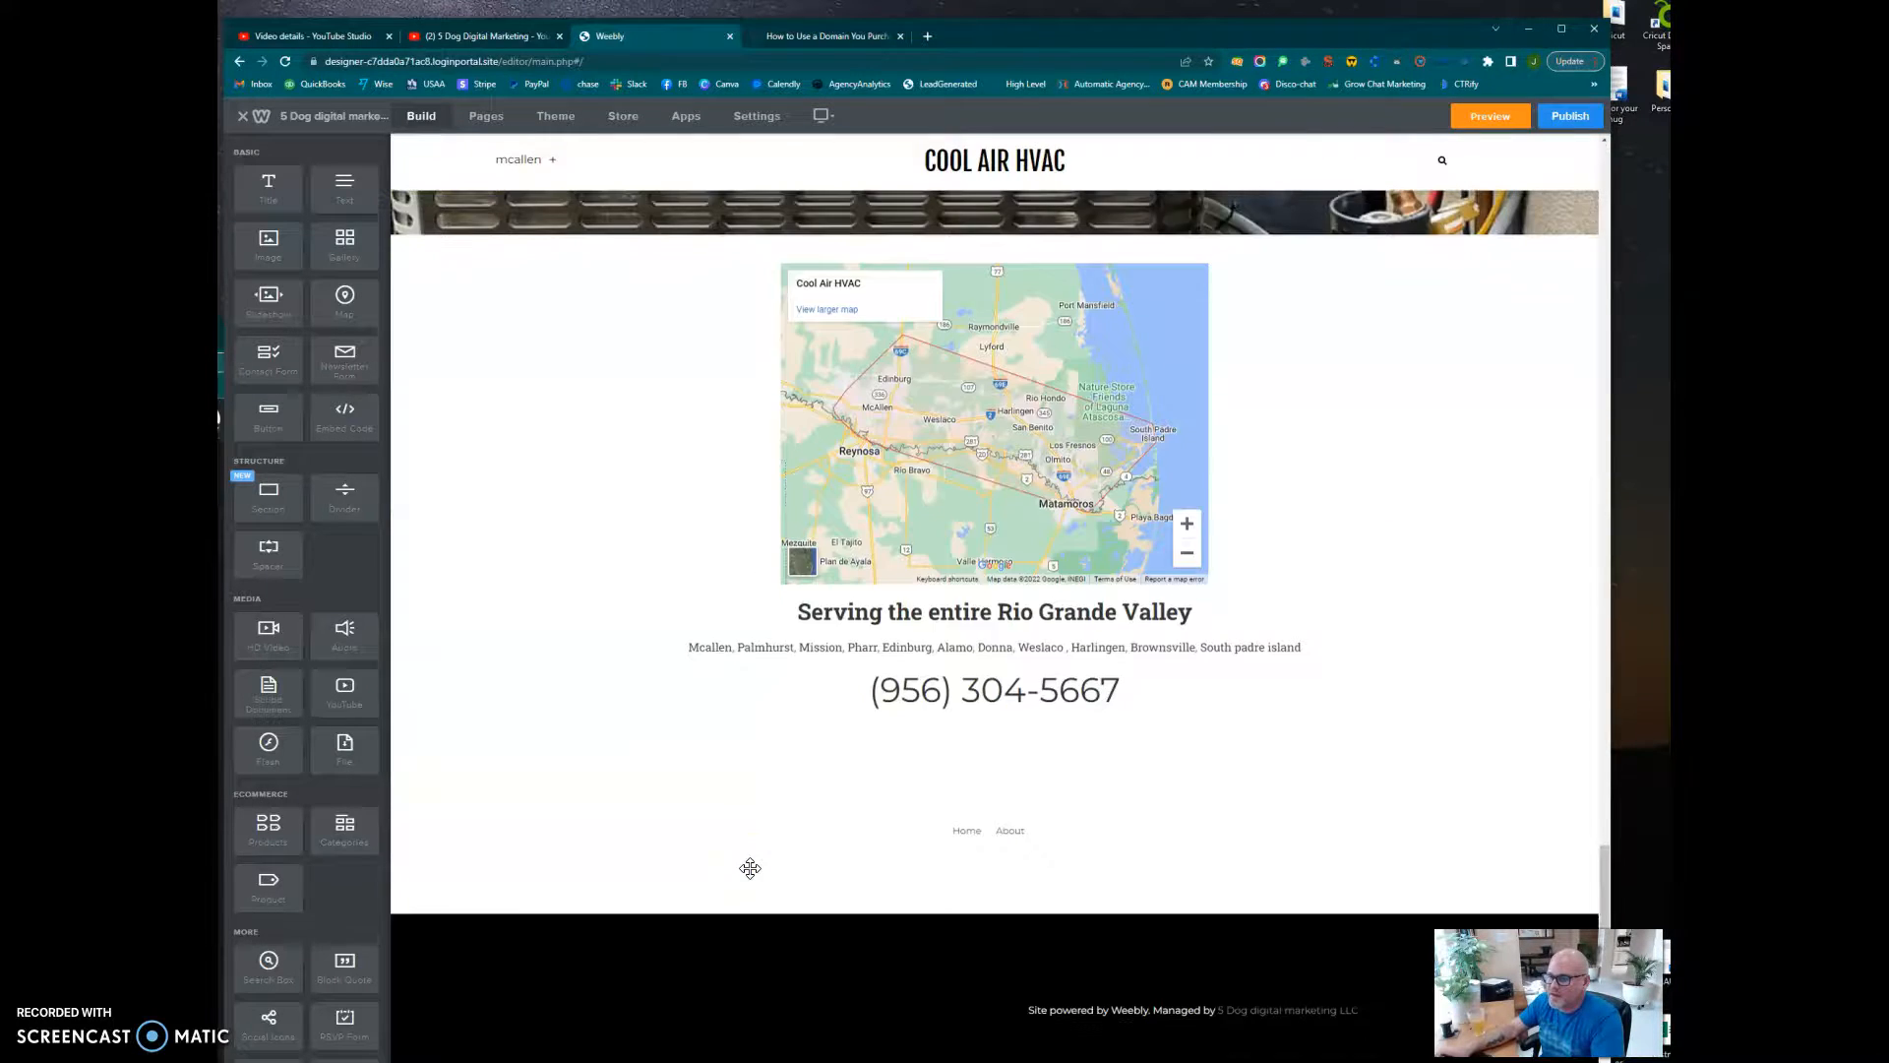
drag(1141, 689, 824, 692)
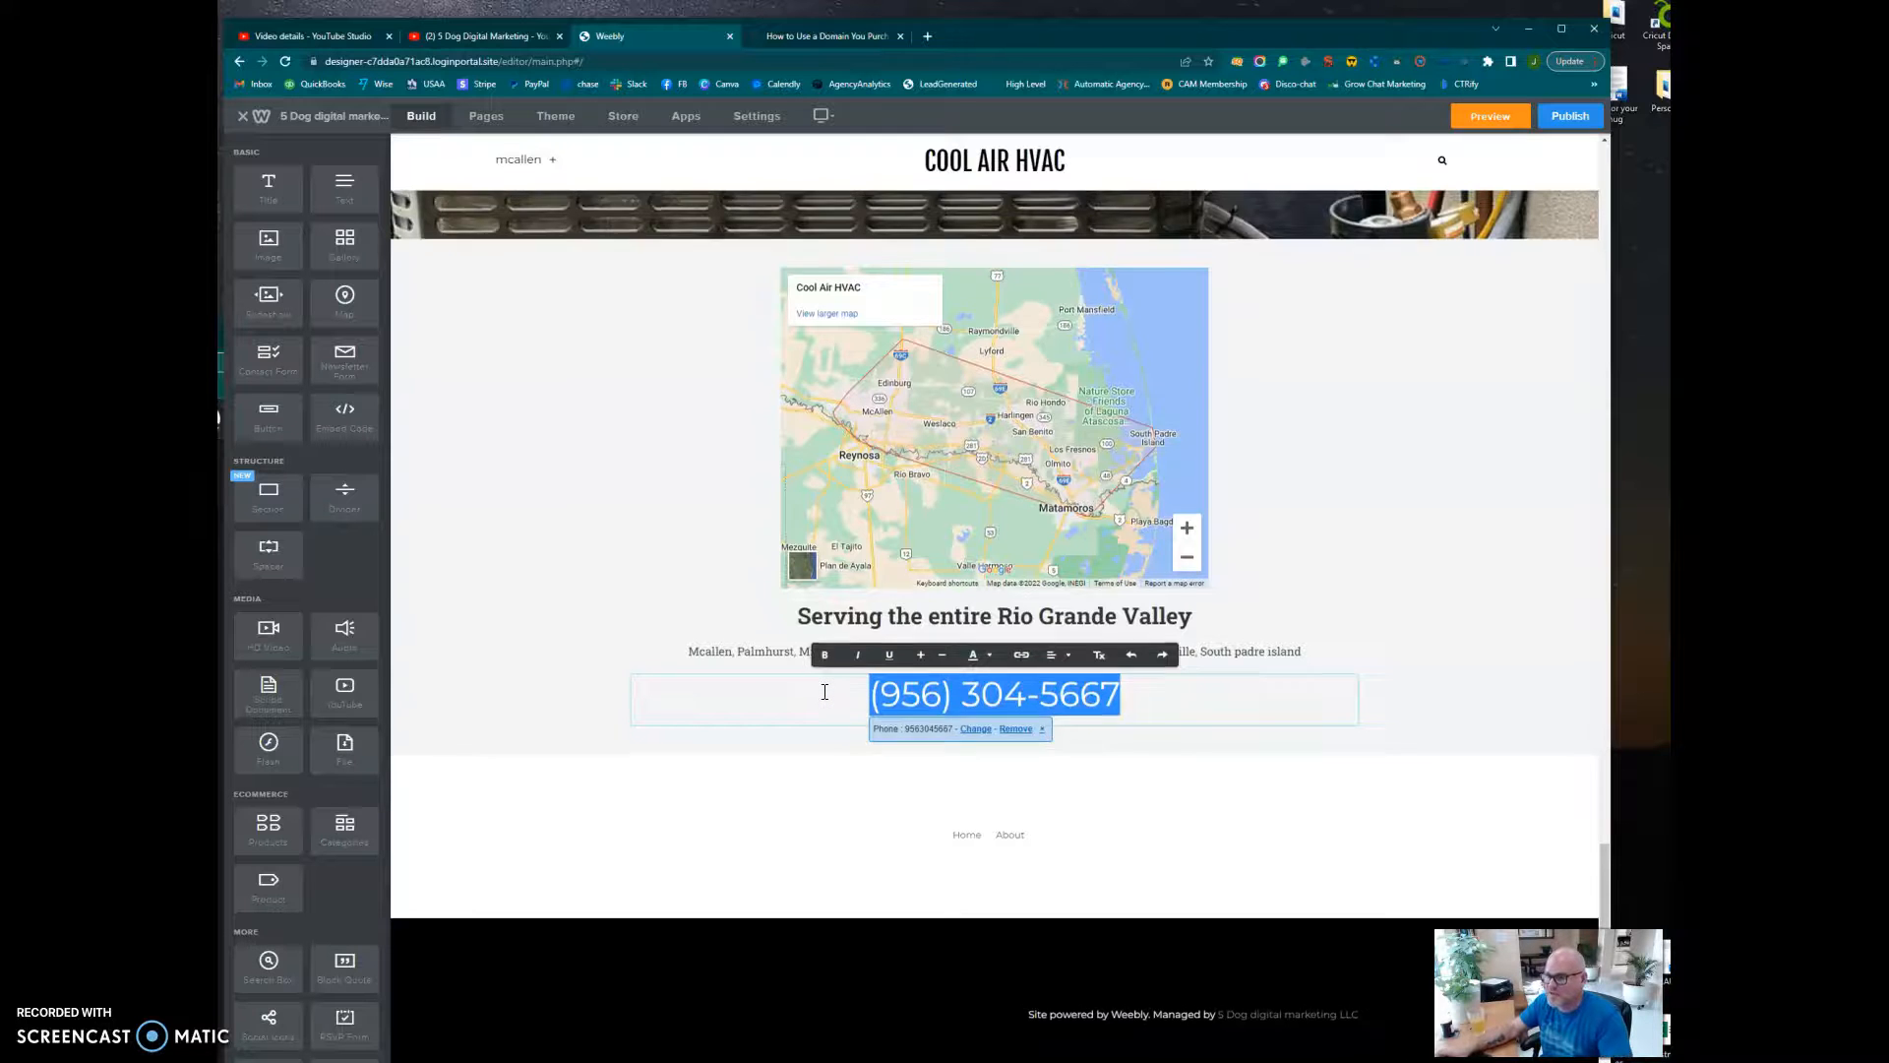
scroll(825, 691, up, 20)
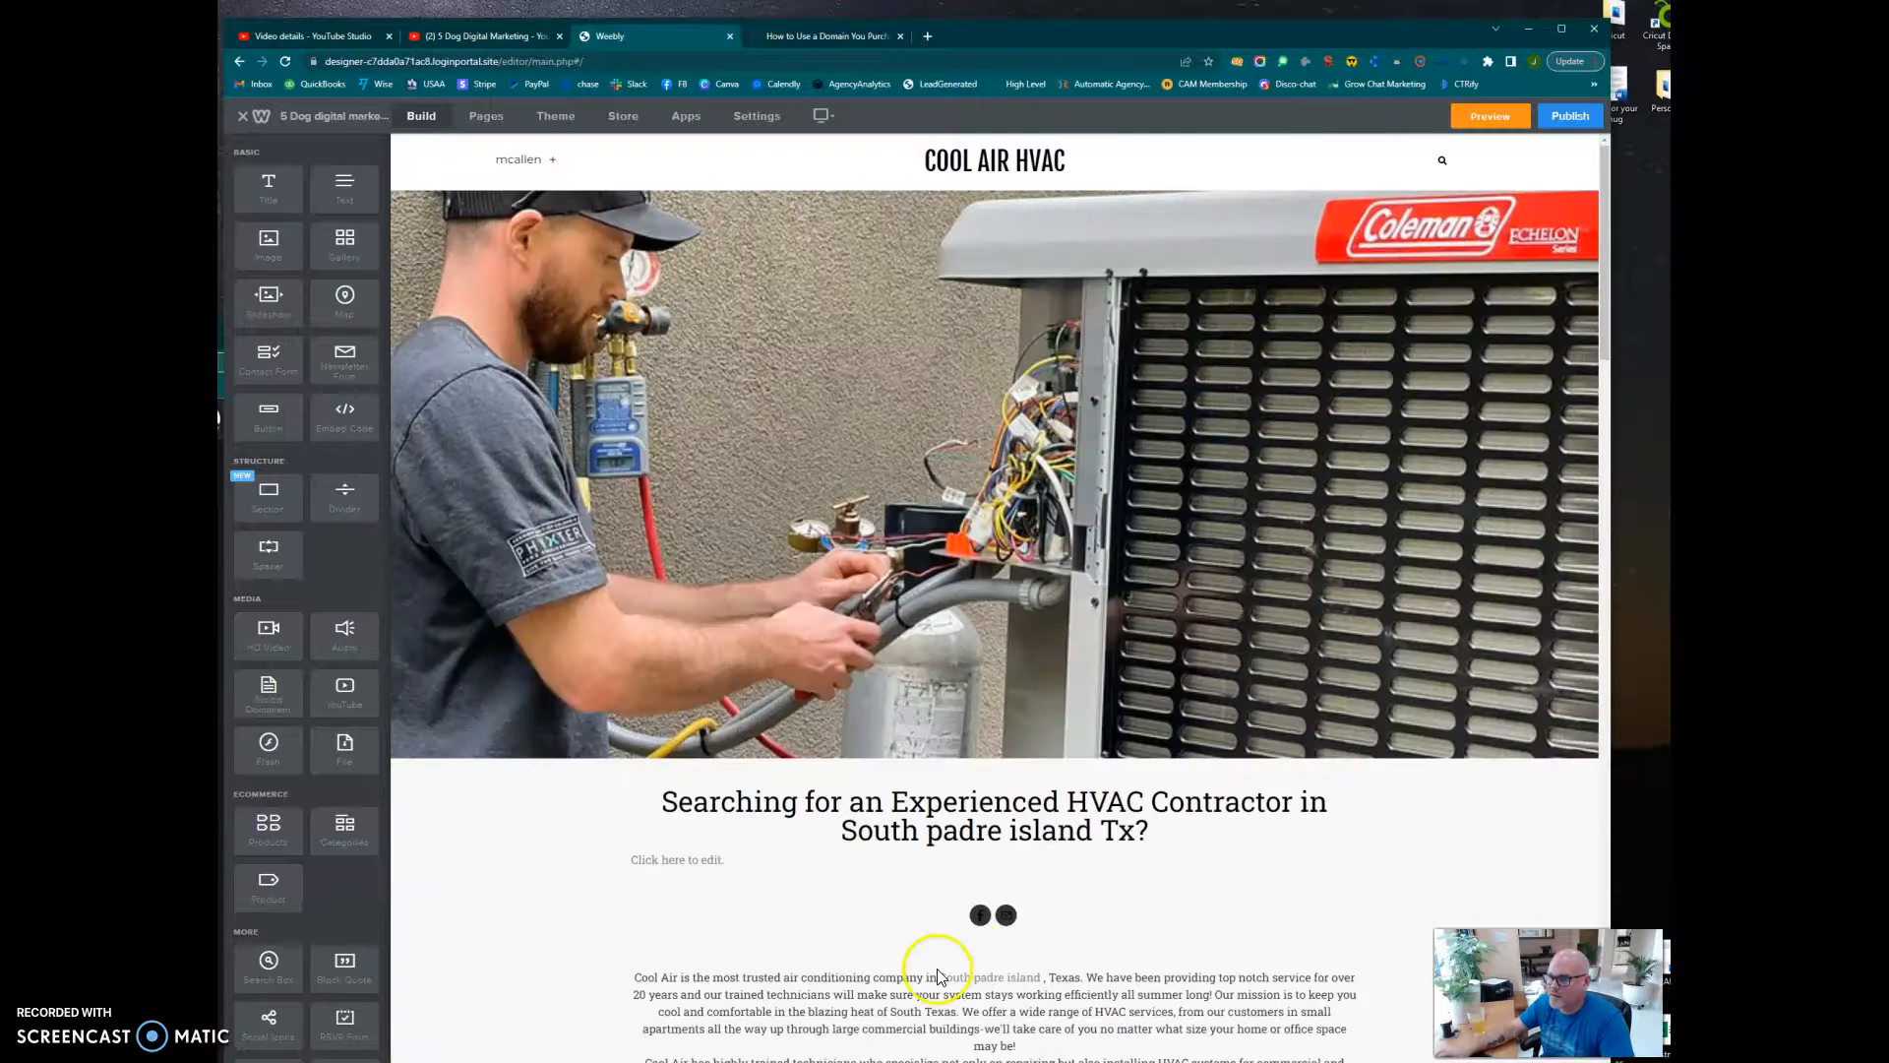
Paste the business phone number into the new text element below the main heading and center it.
click(778, 863)
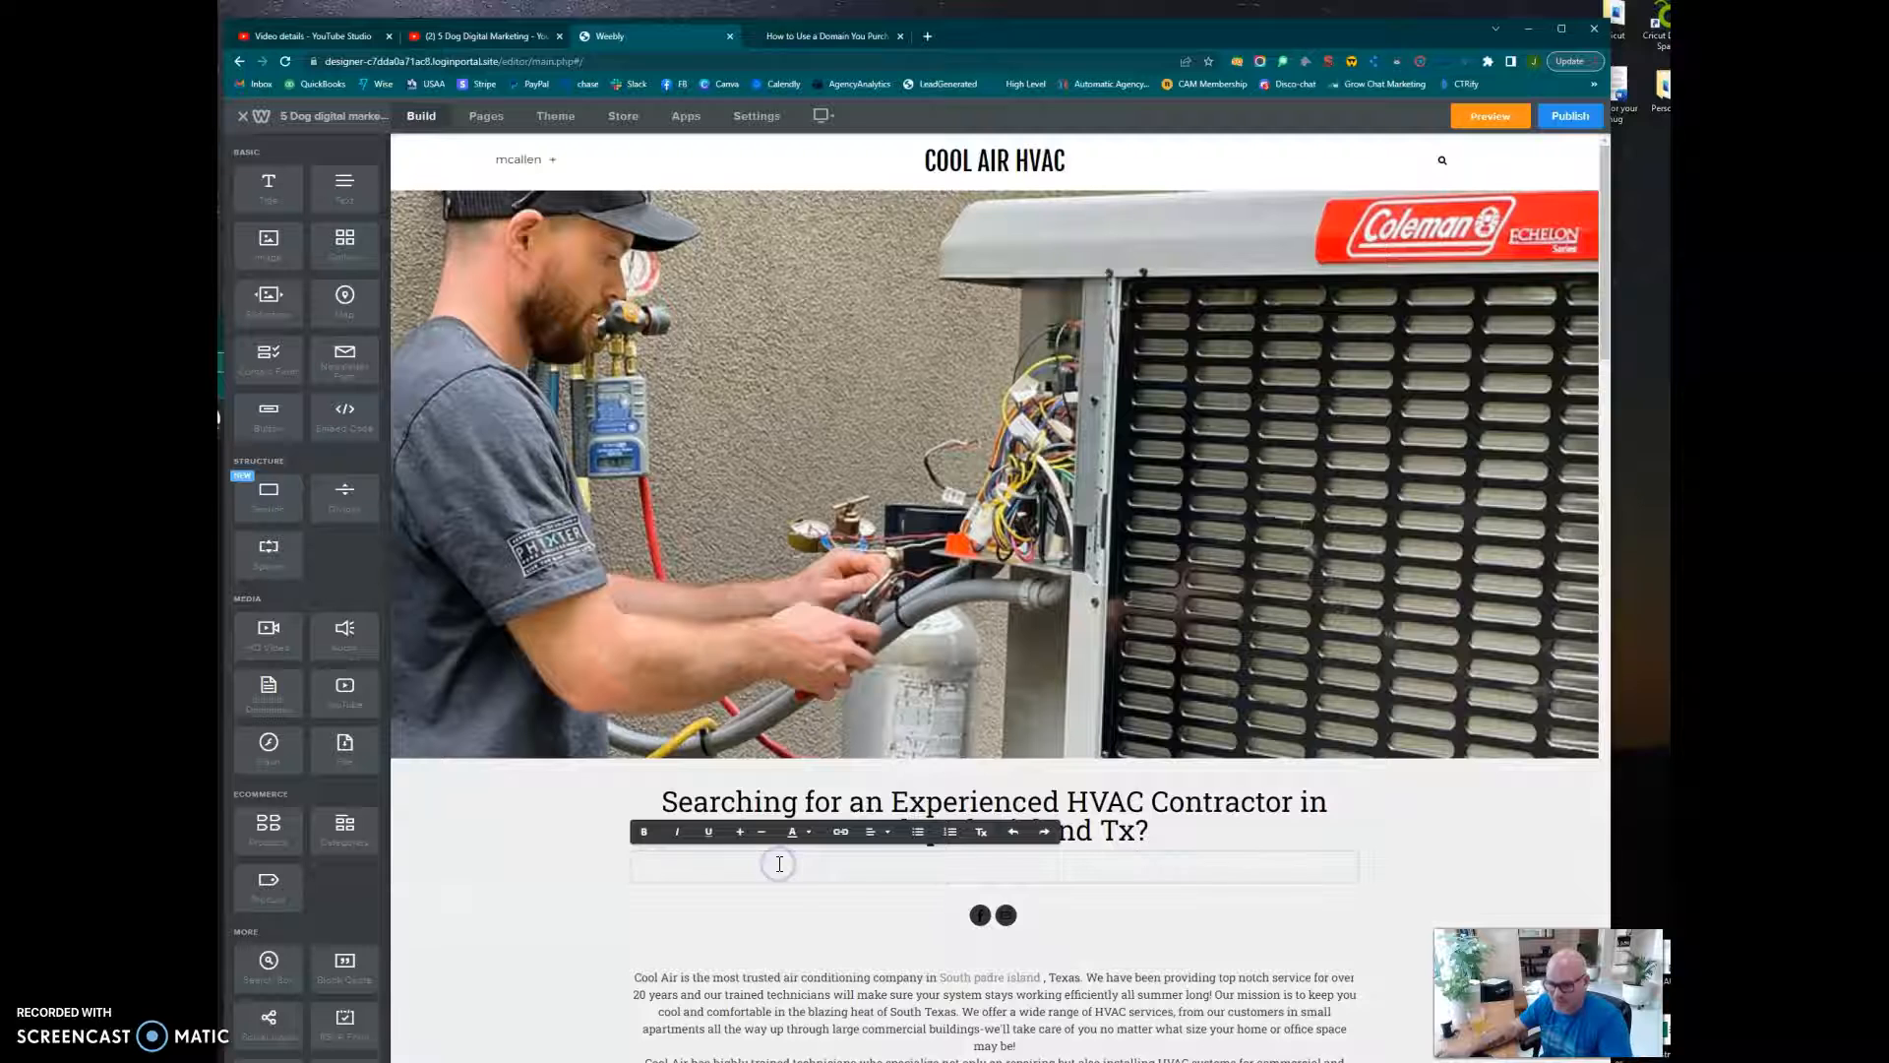
click(876, 831)
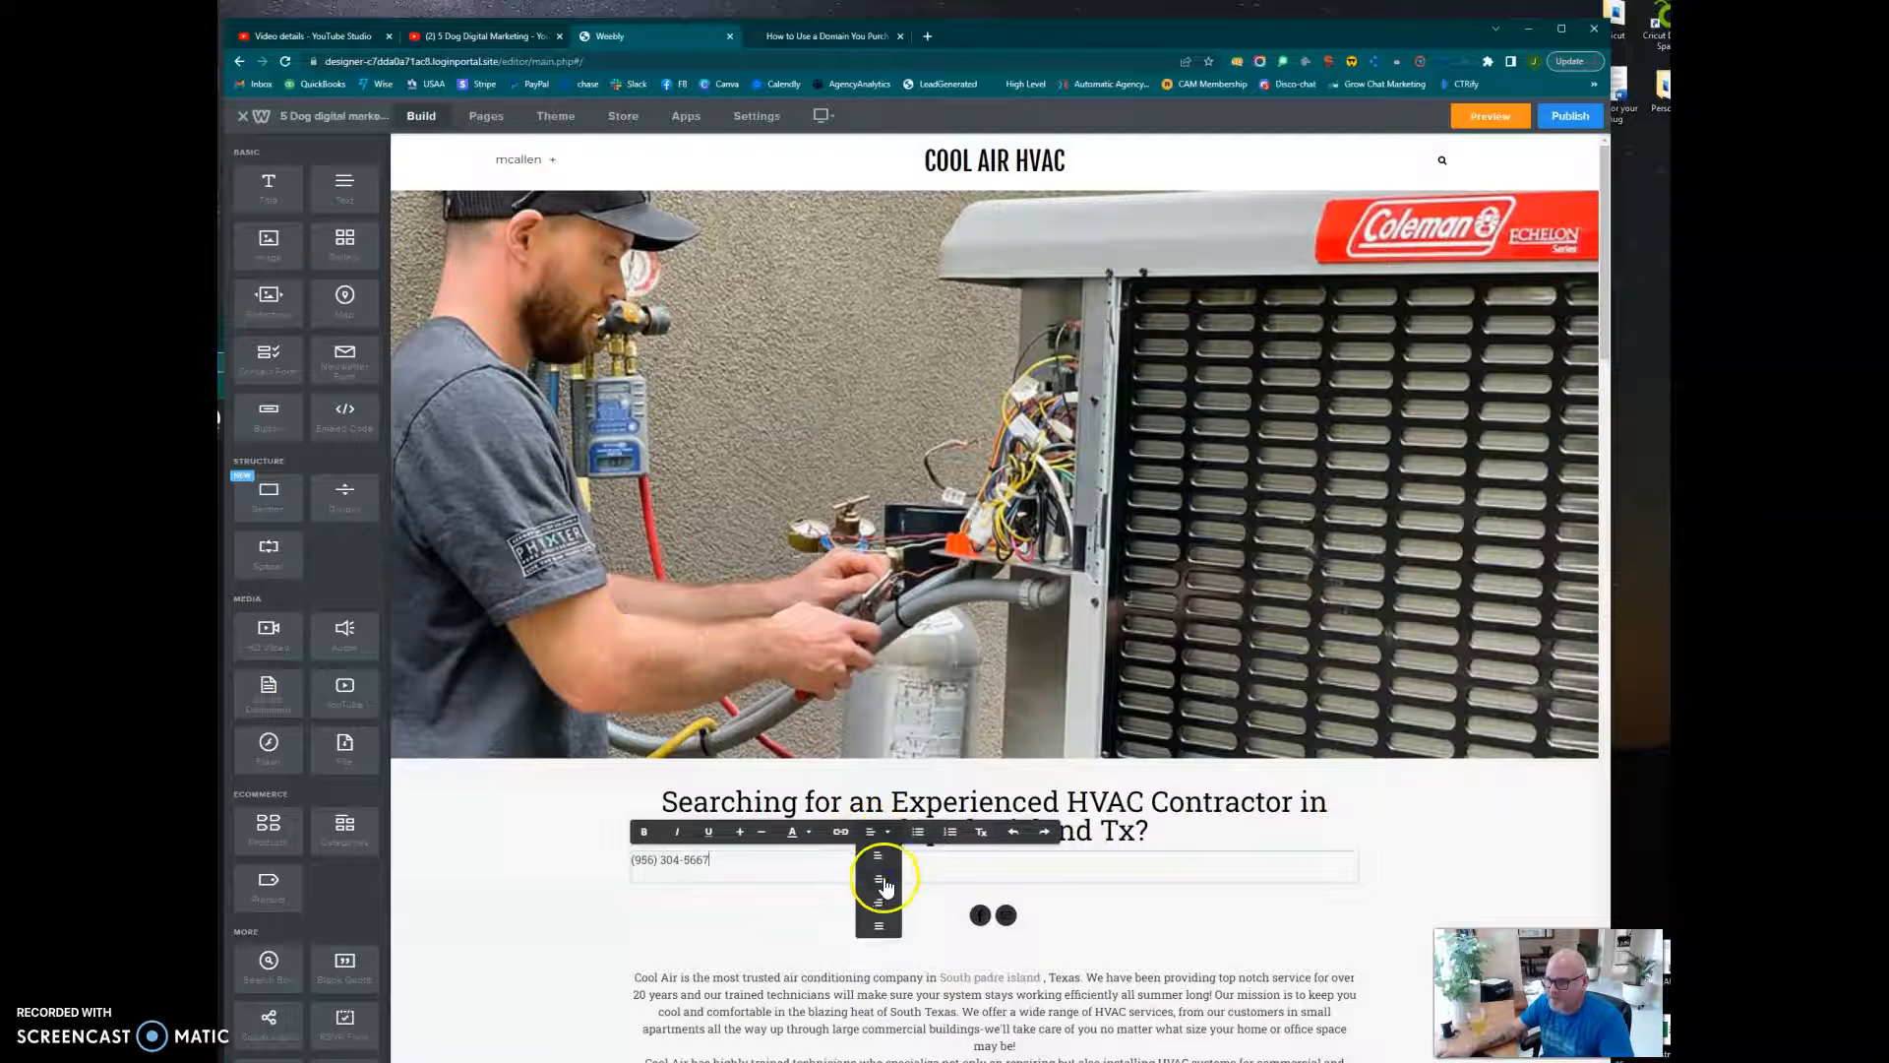
click(885, 878)
Copy the phone number below the main heading and enlarge its text by several sizes.
click(794, 834)
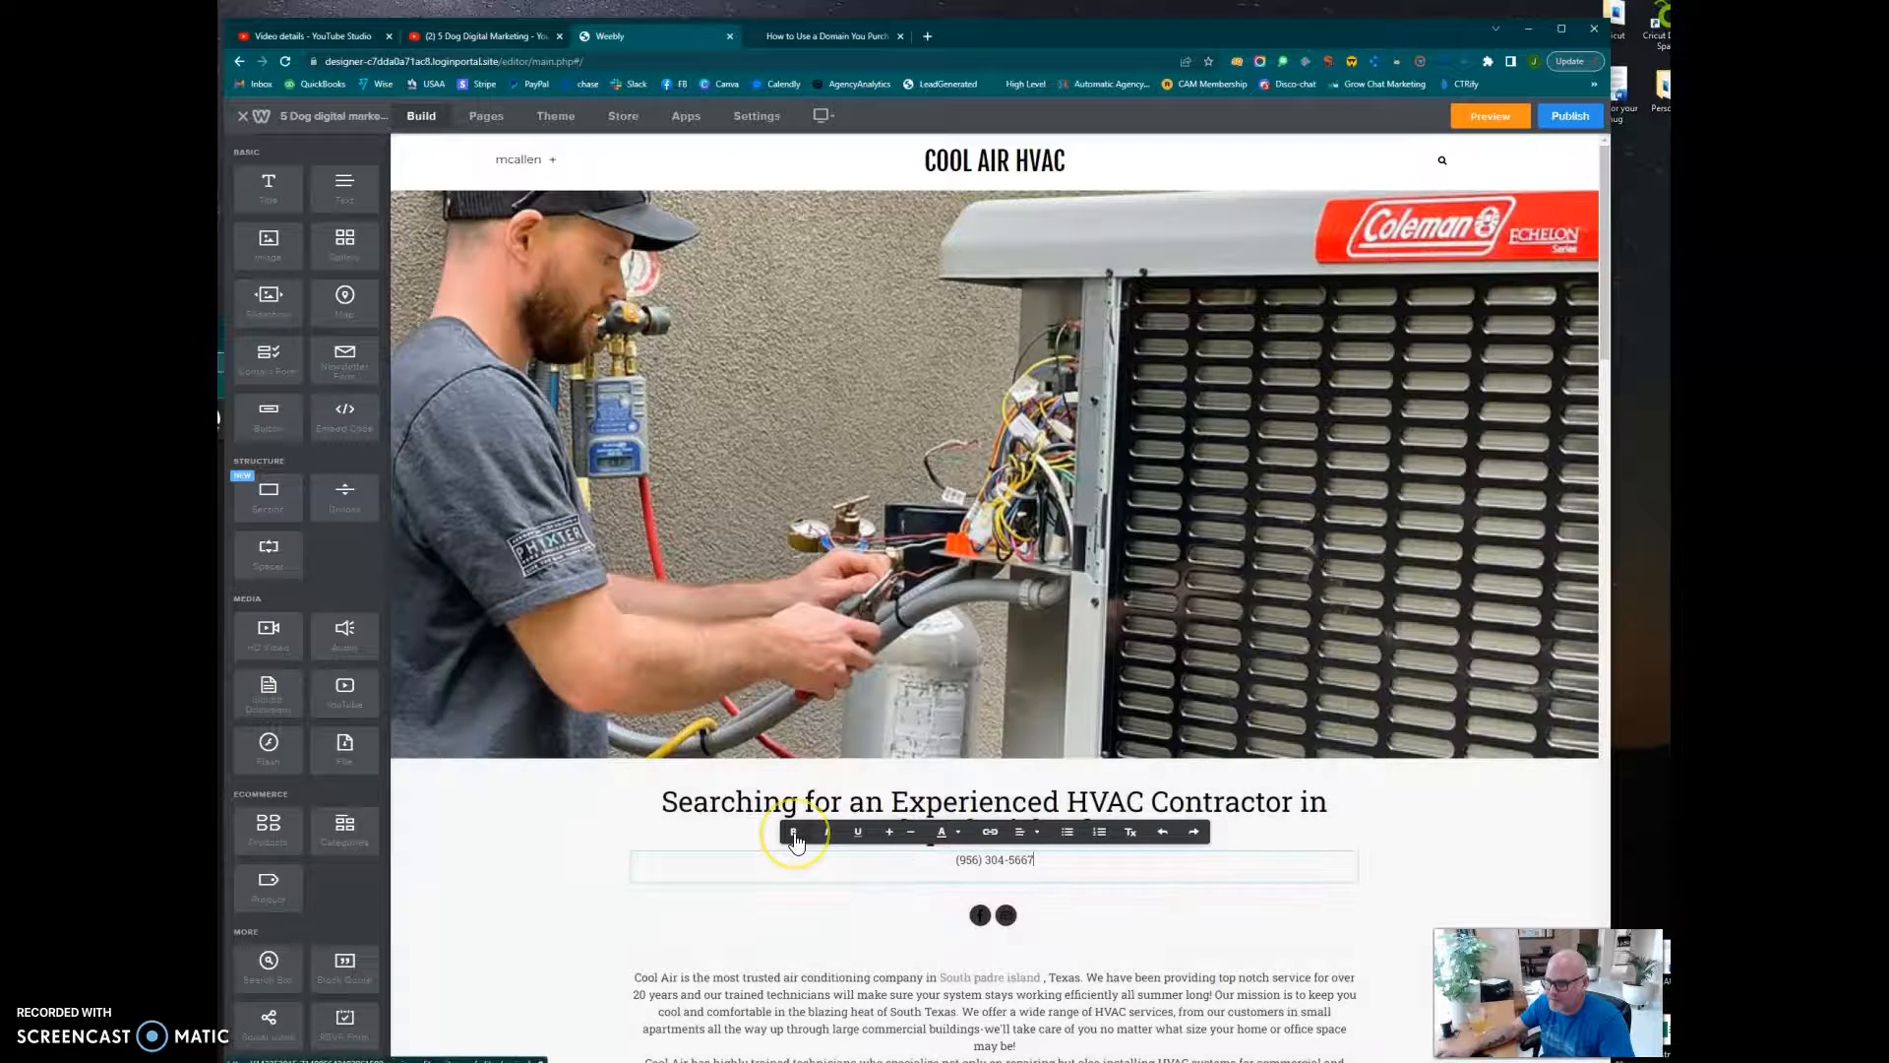
click(891, 835)
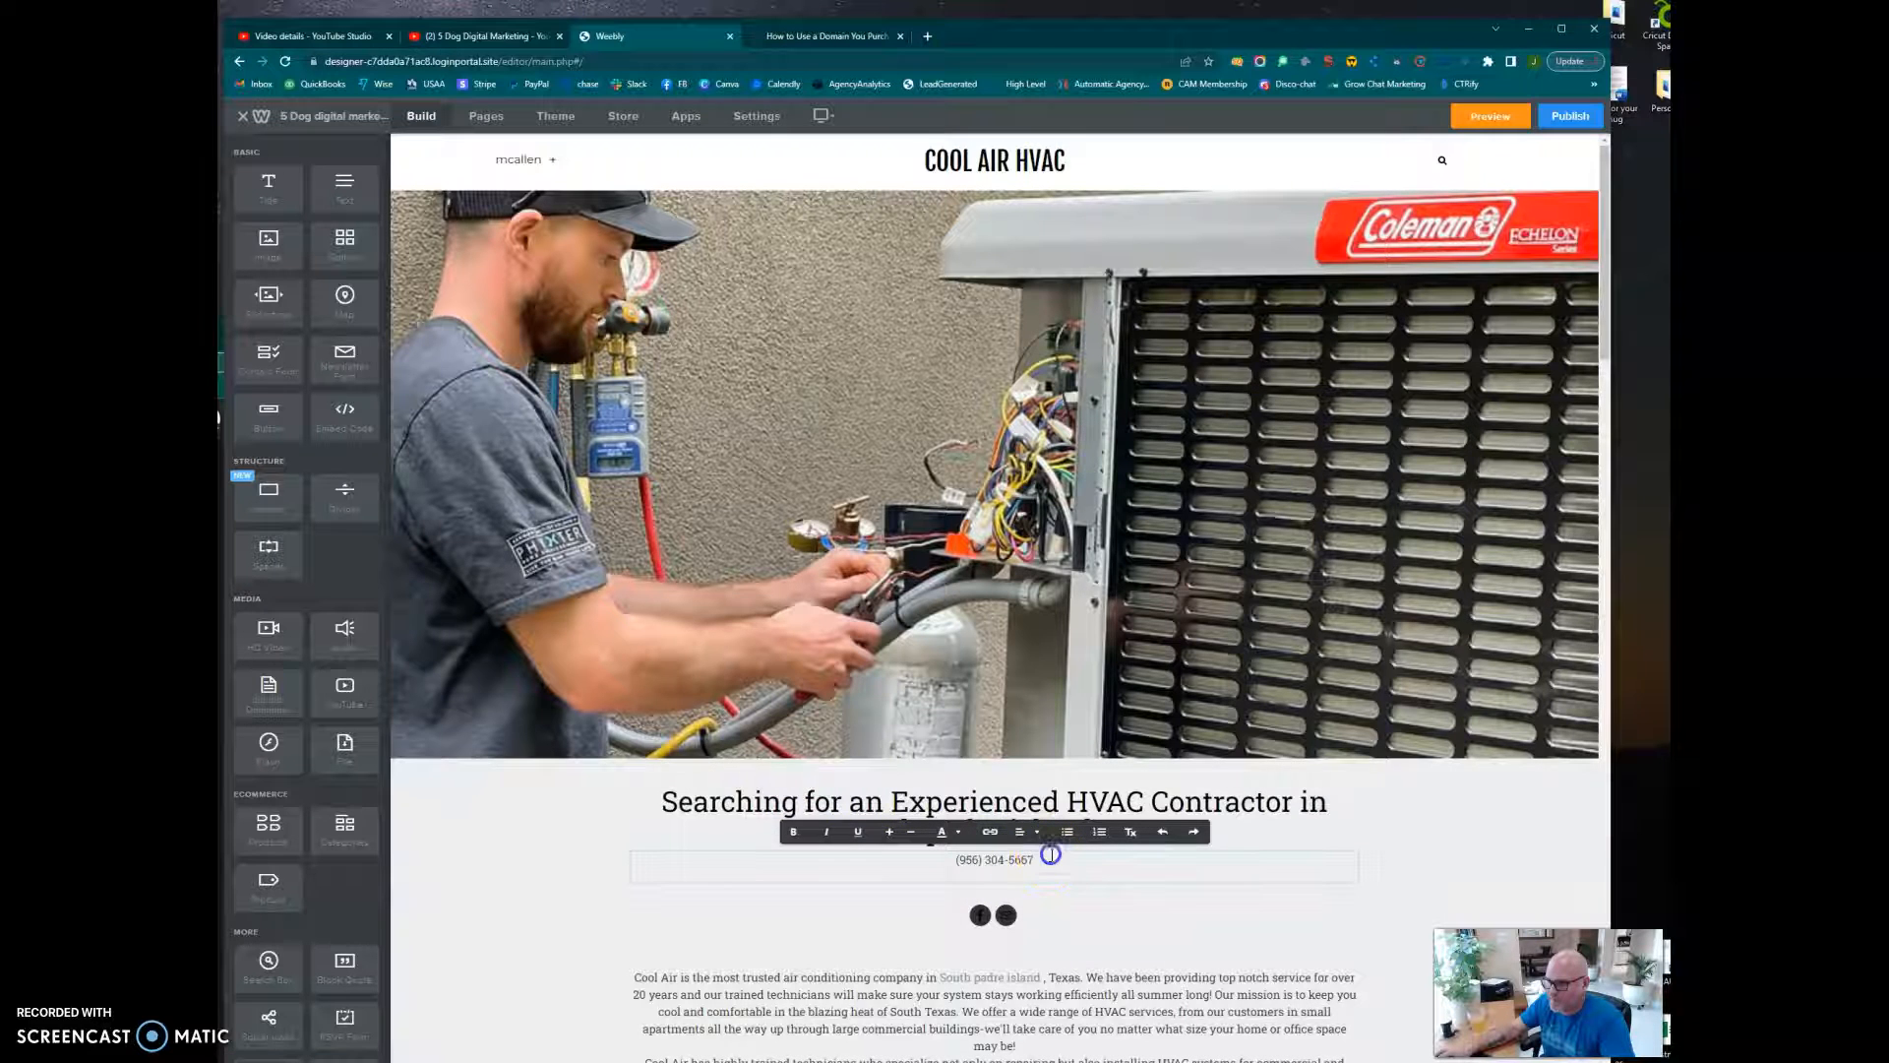
drag(1034, 856, 925, 861)
key(ctrl+c)
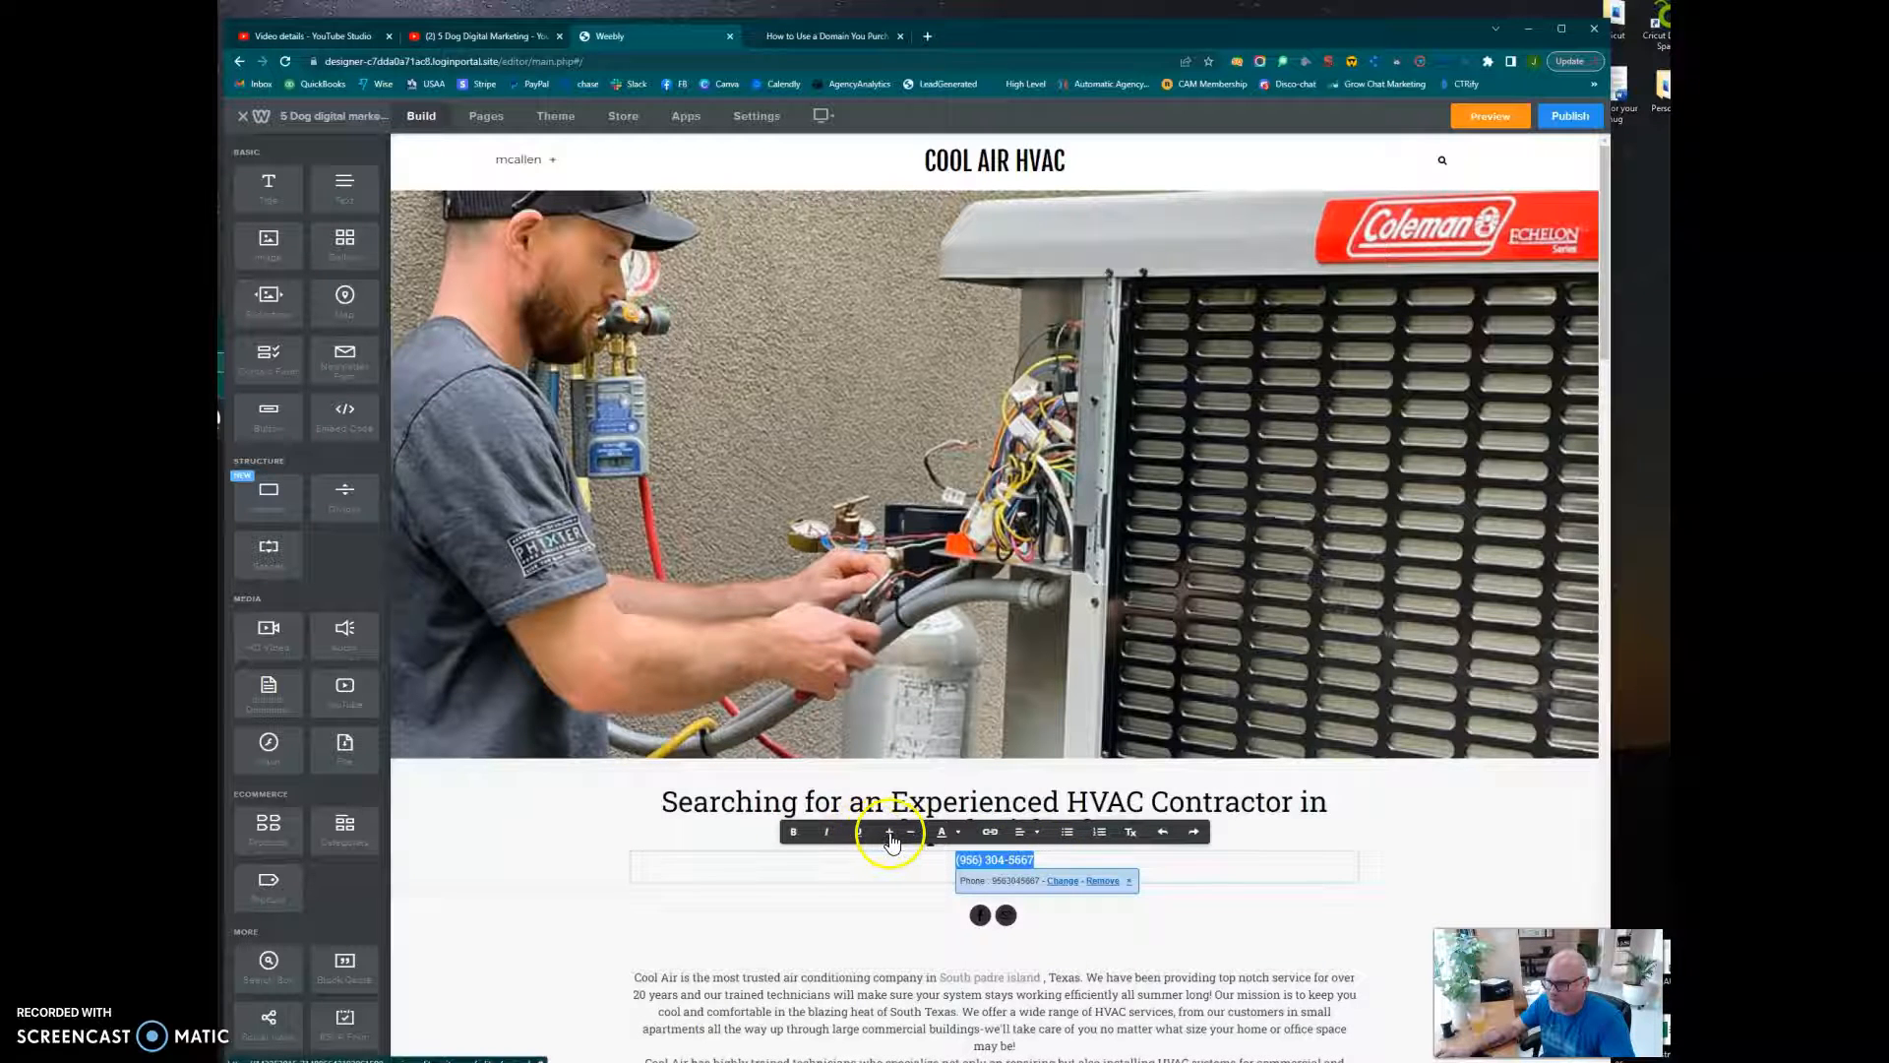
click(890, 836)
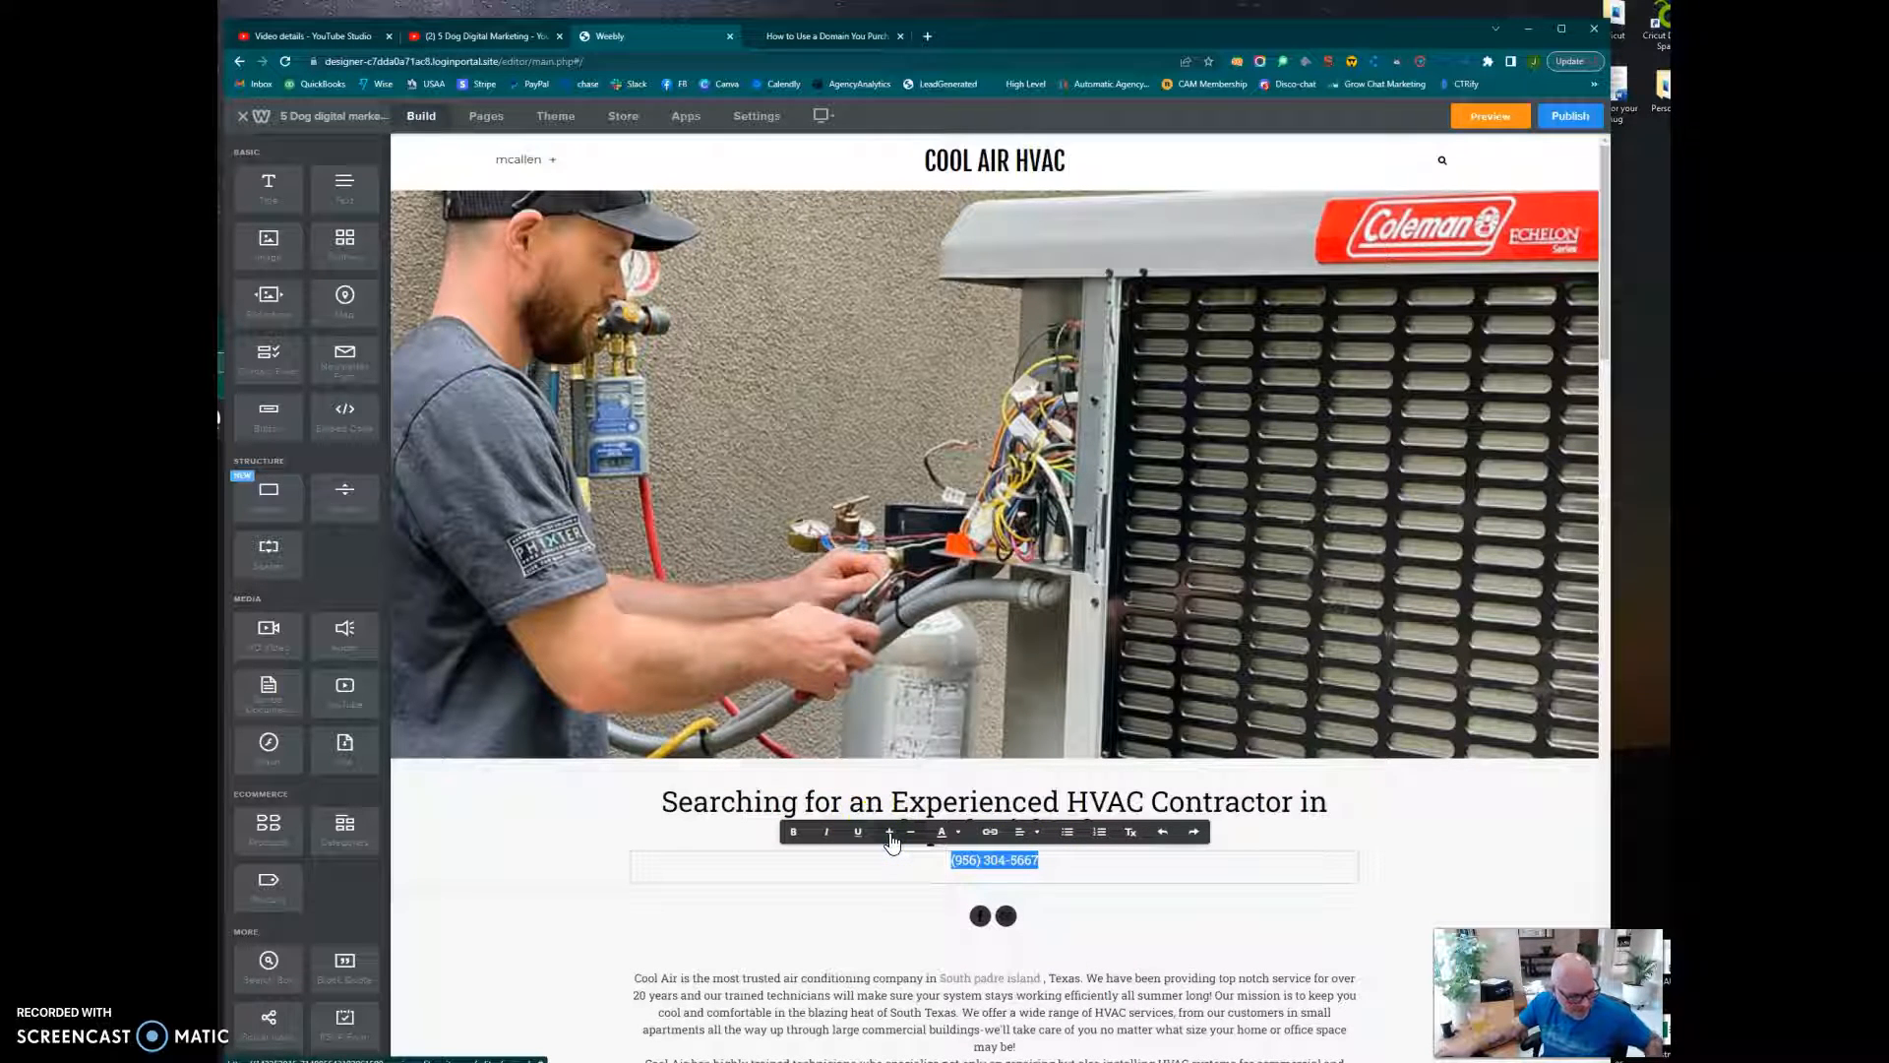
click(890, 834)
click(890, 835)
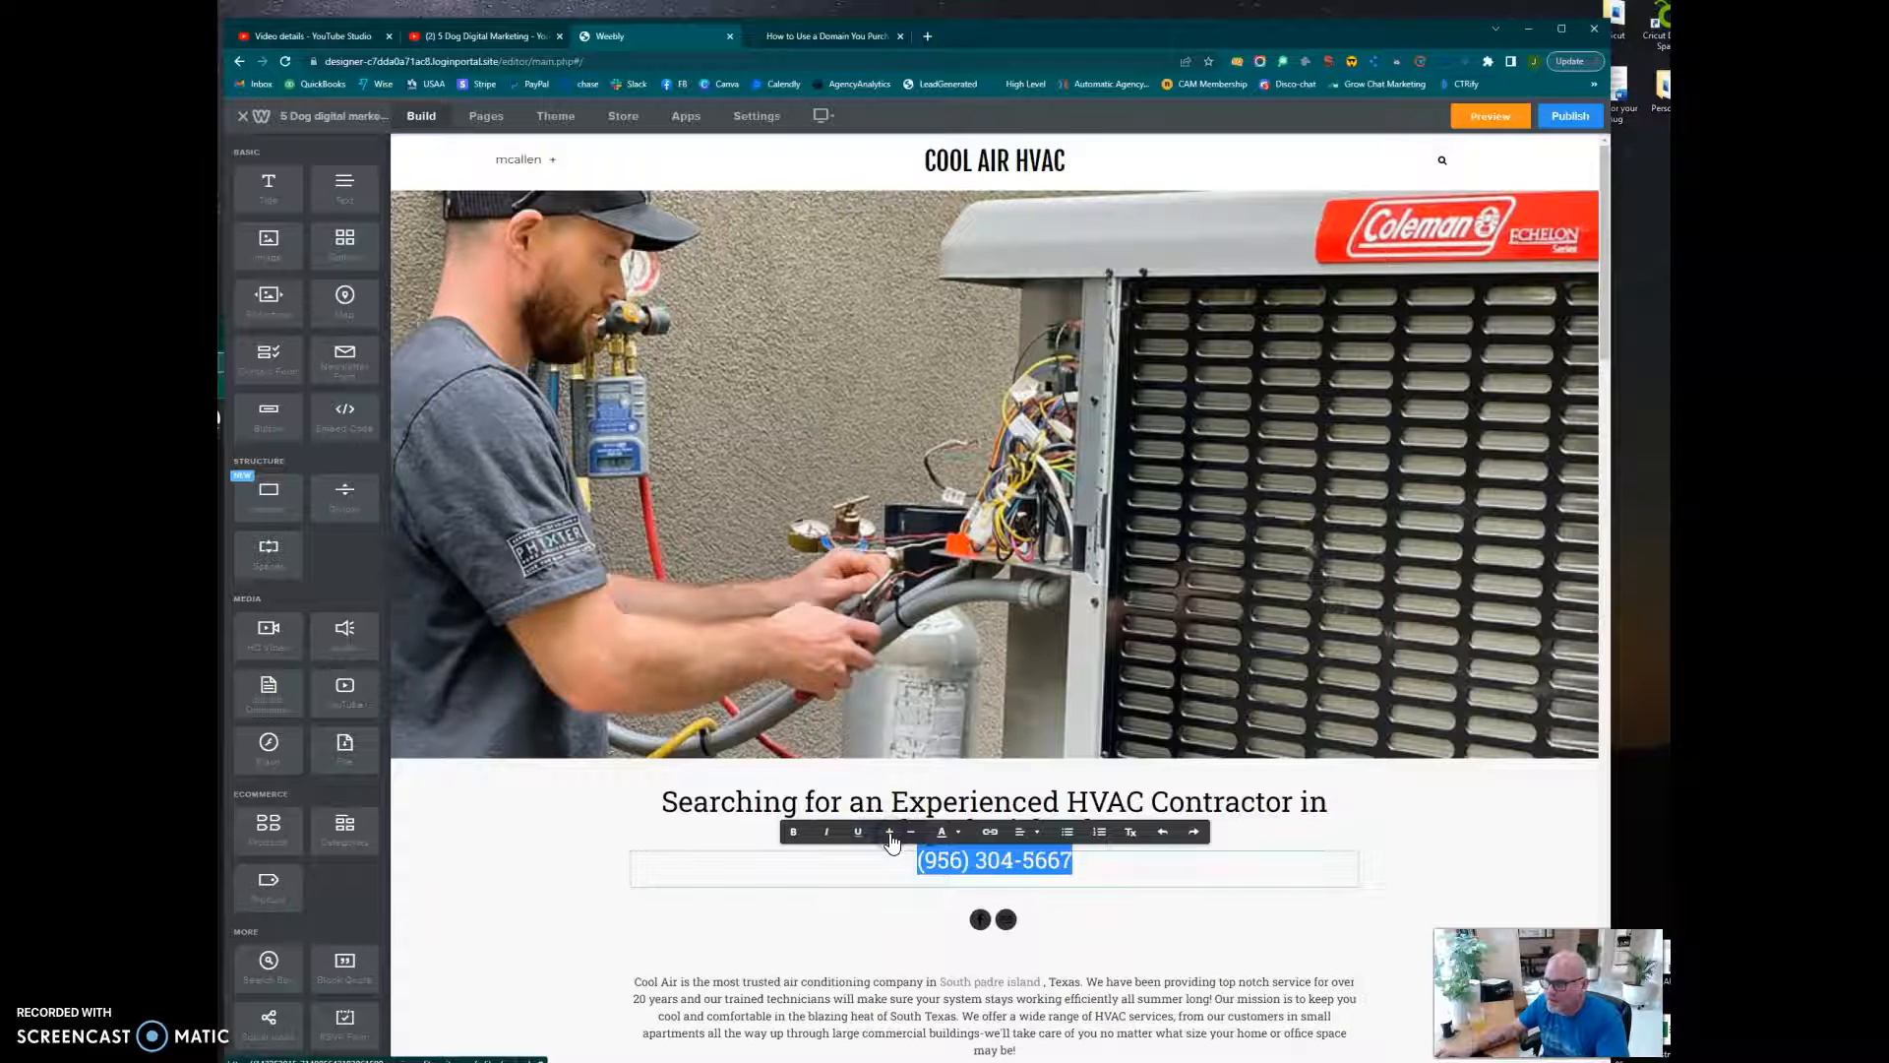
Link the phone number text below the main heading as a Phone link, using the copied business number.
click(991, 835)
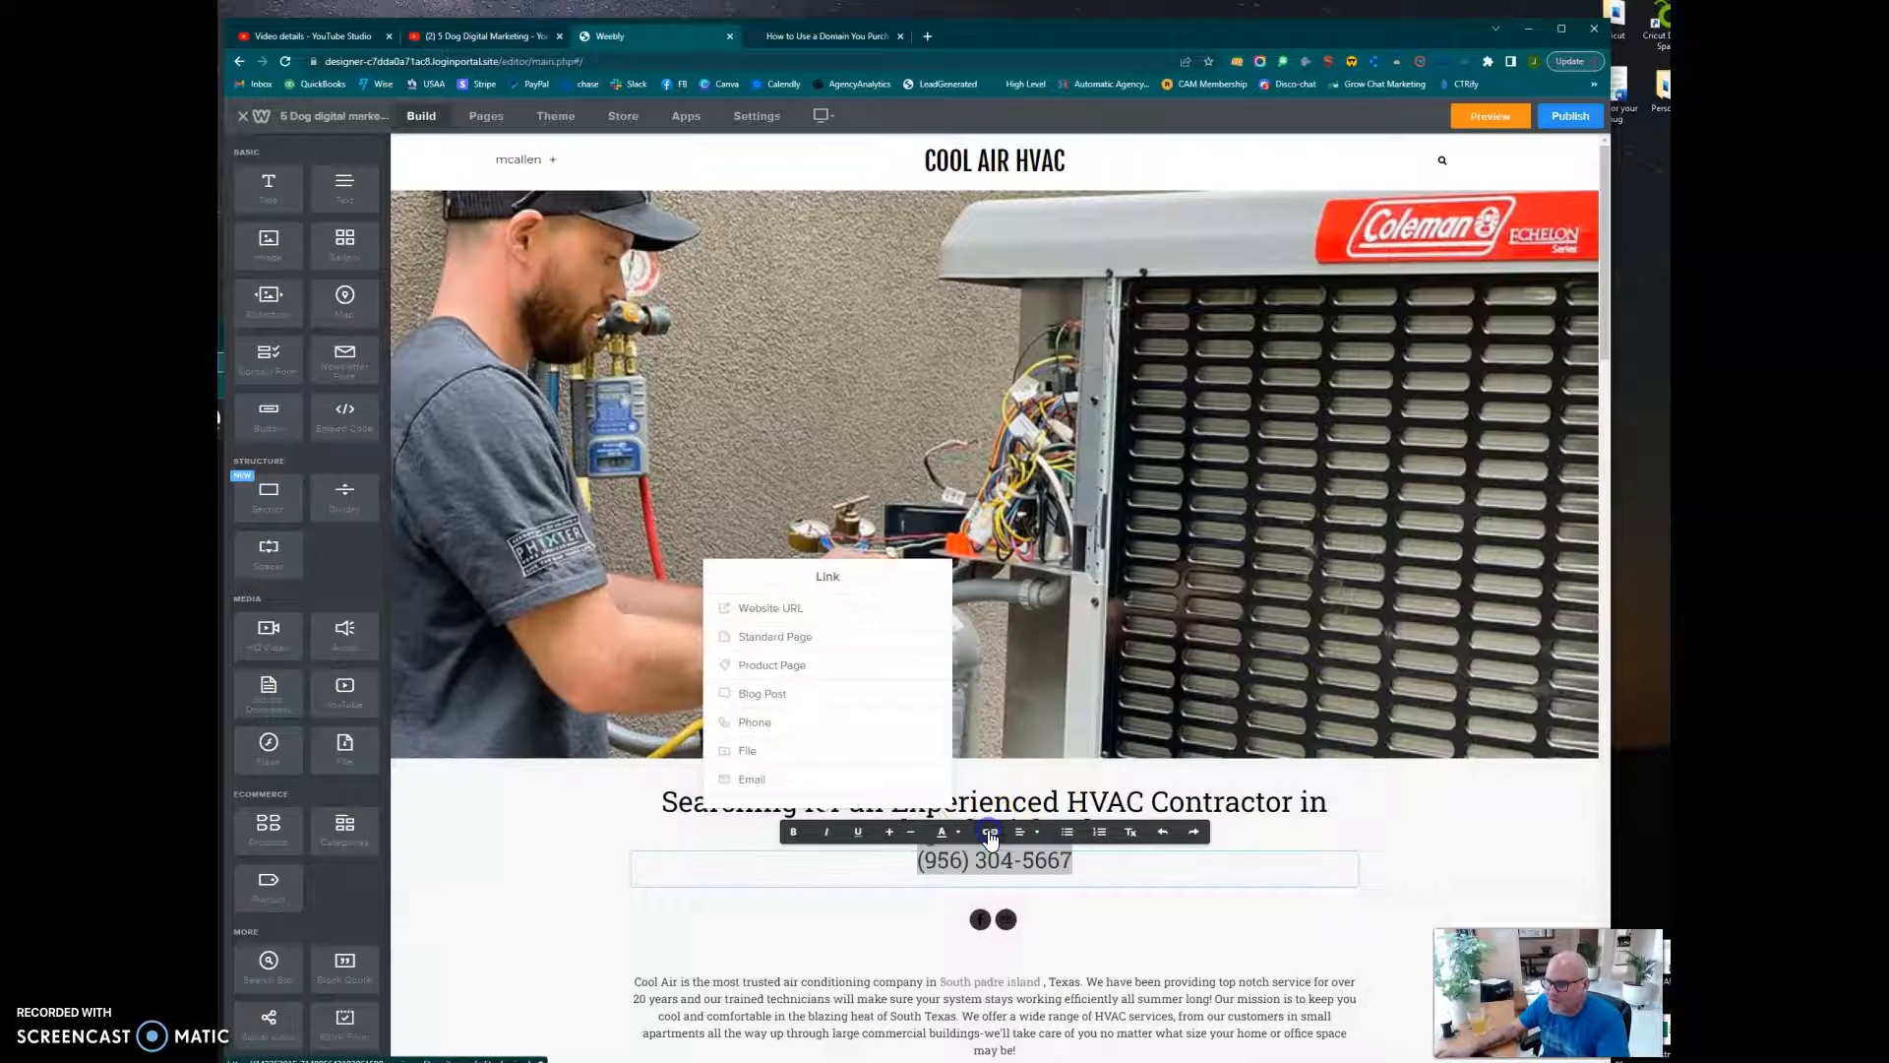
click(761, 728)
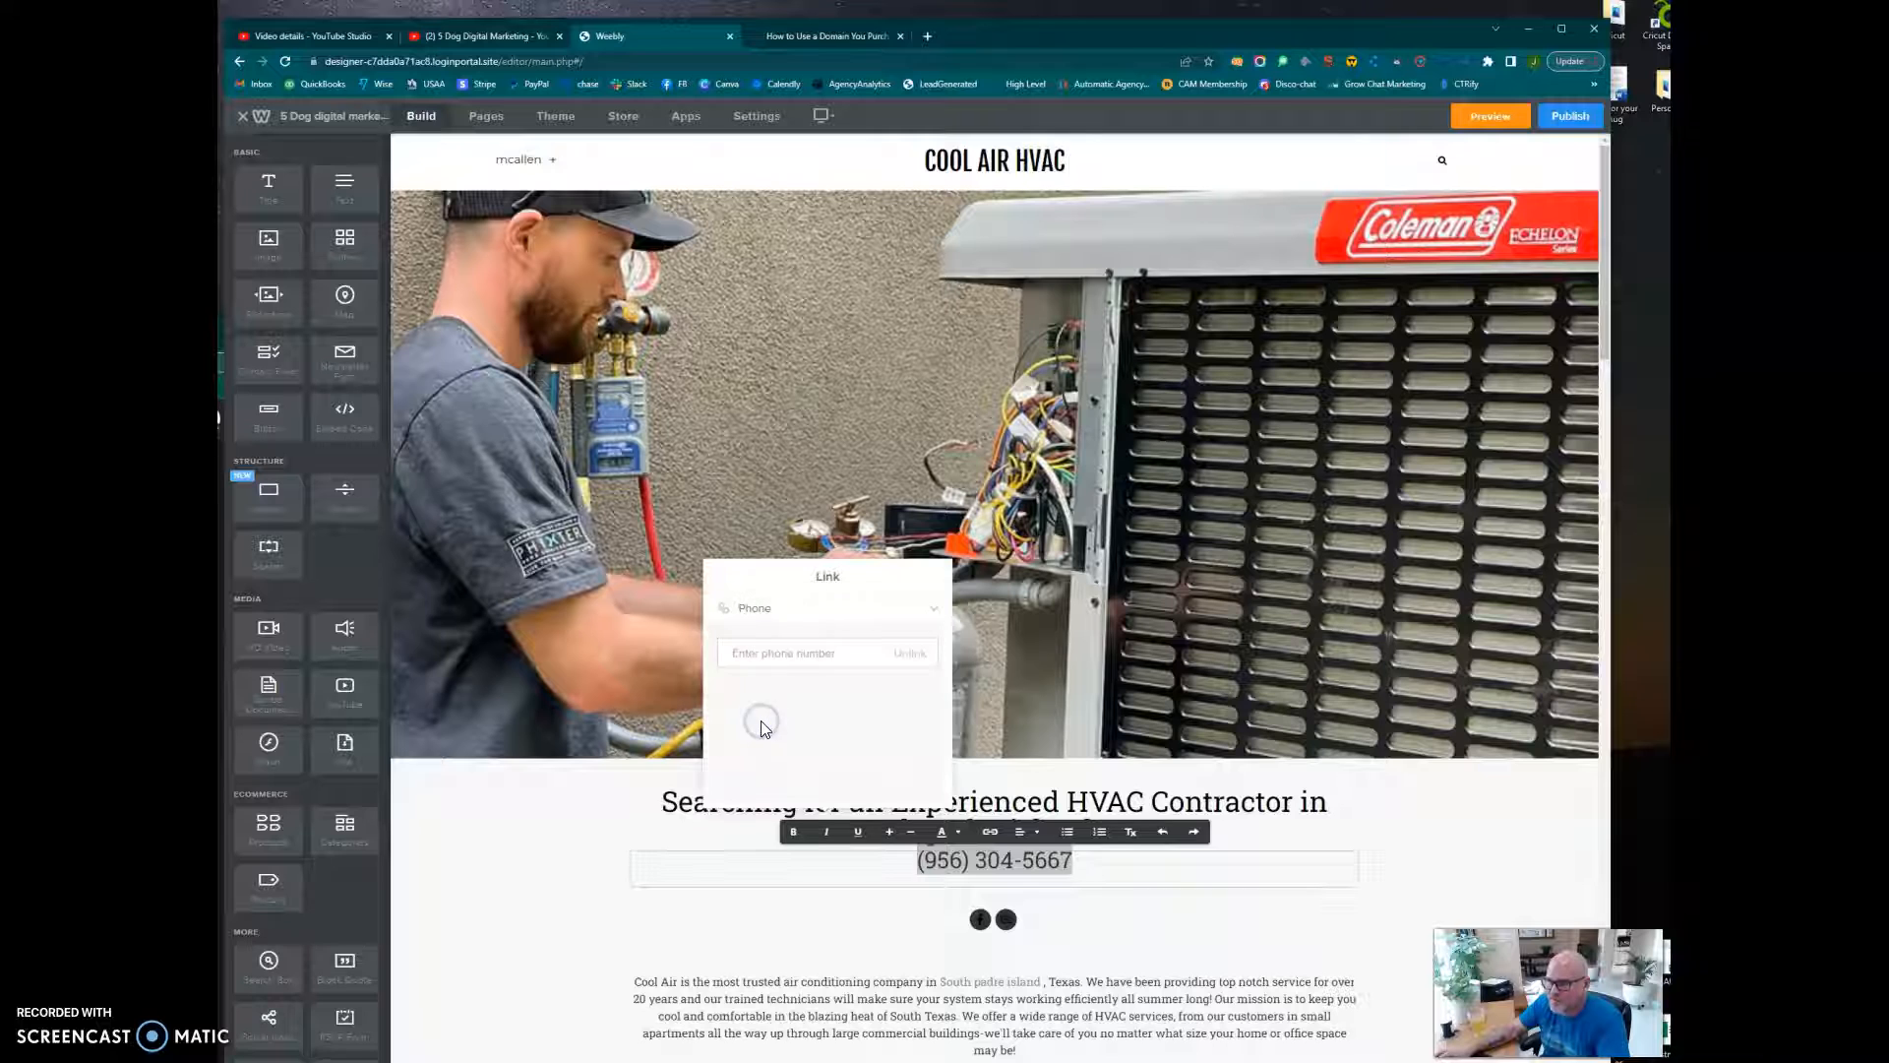
click(775, 650)
key(ctrl+v)
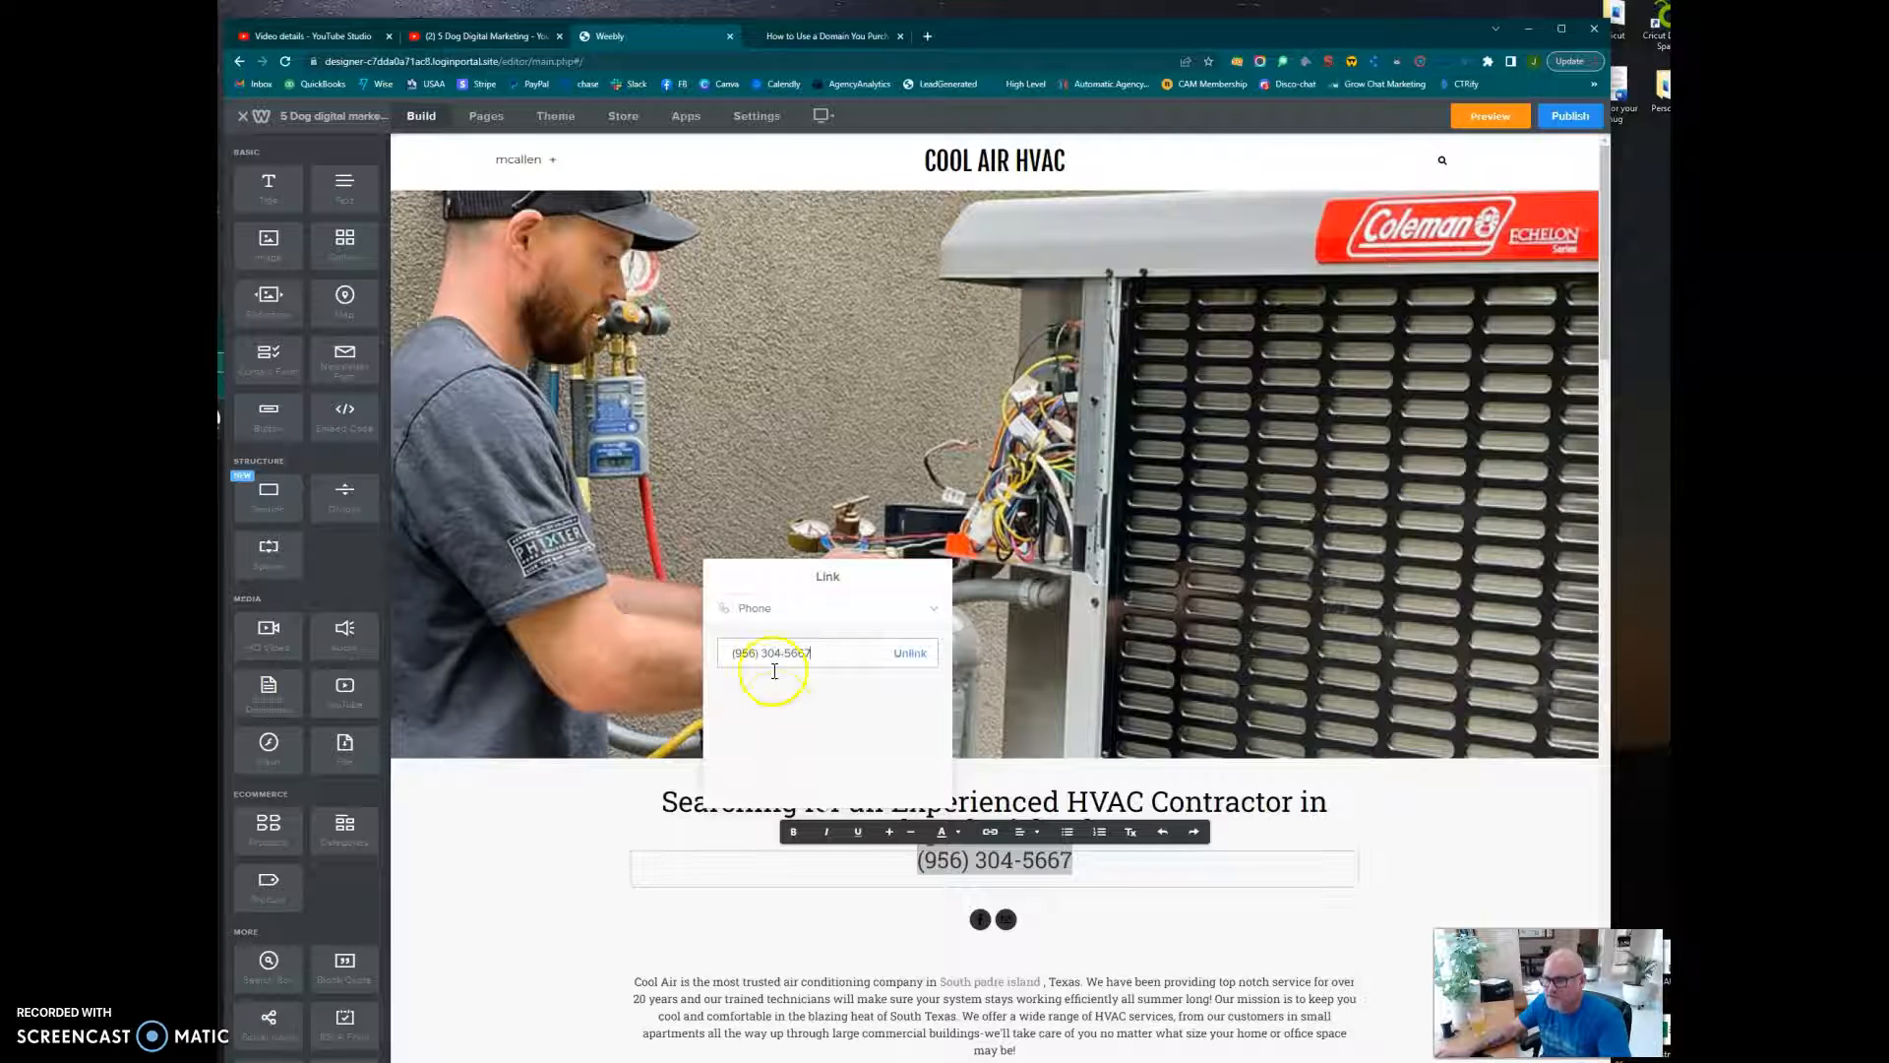
click(824, 908)
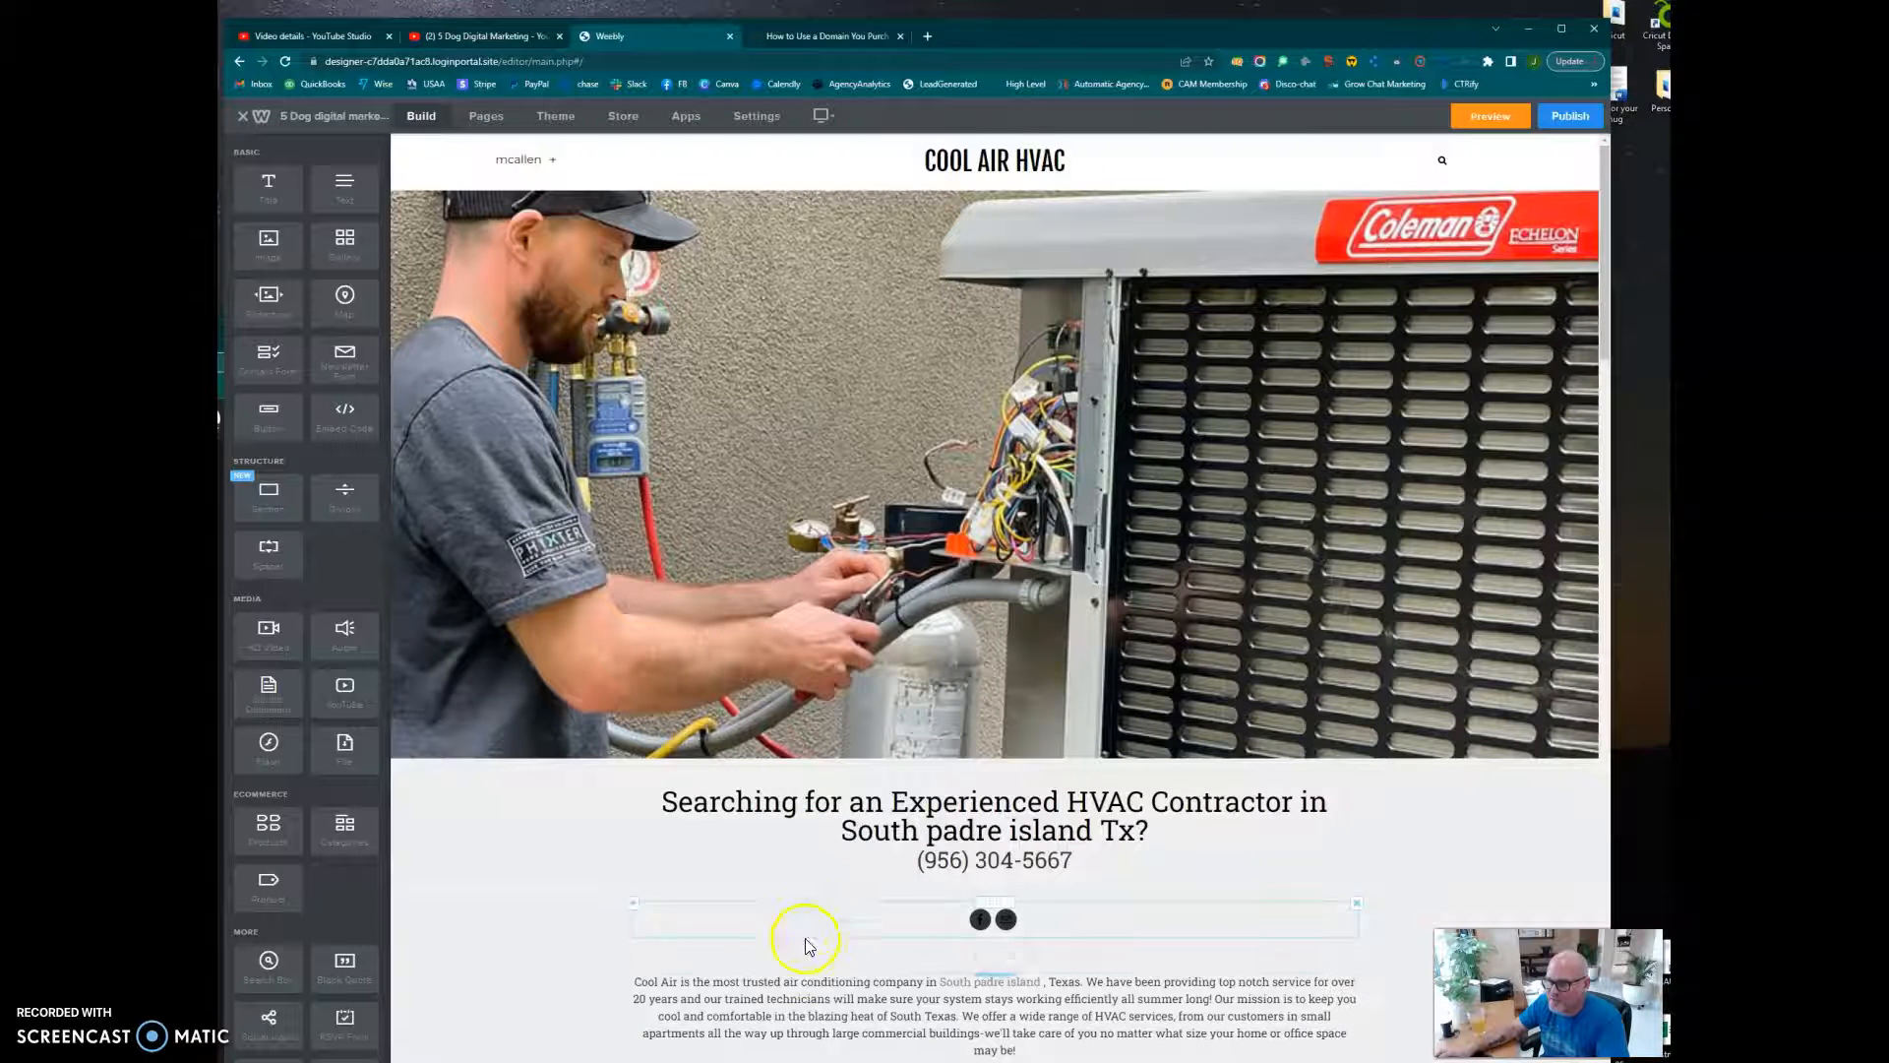
Check the phone number's link and insert a spacer between the main heading and the phone number.
double_click(959, 863)
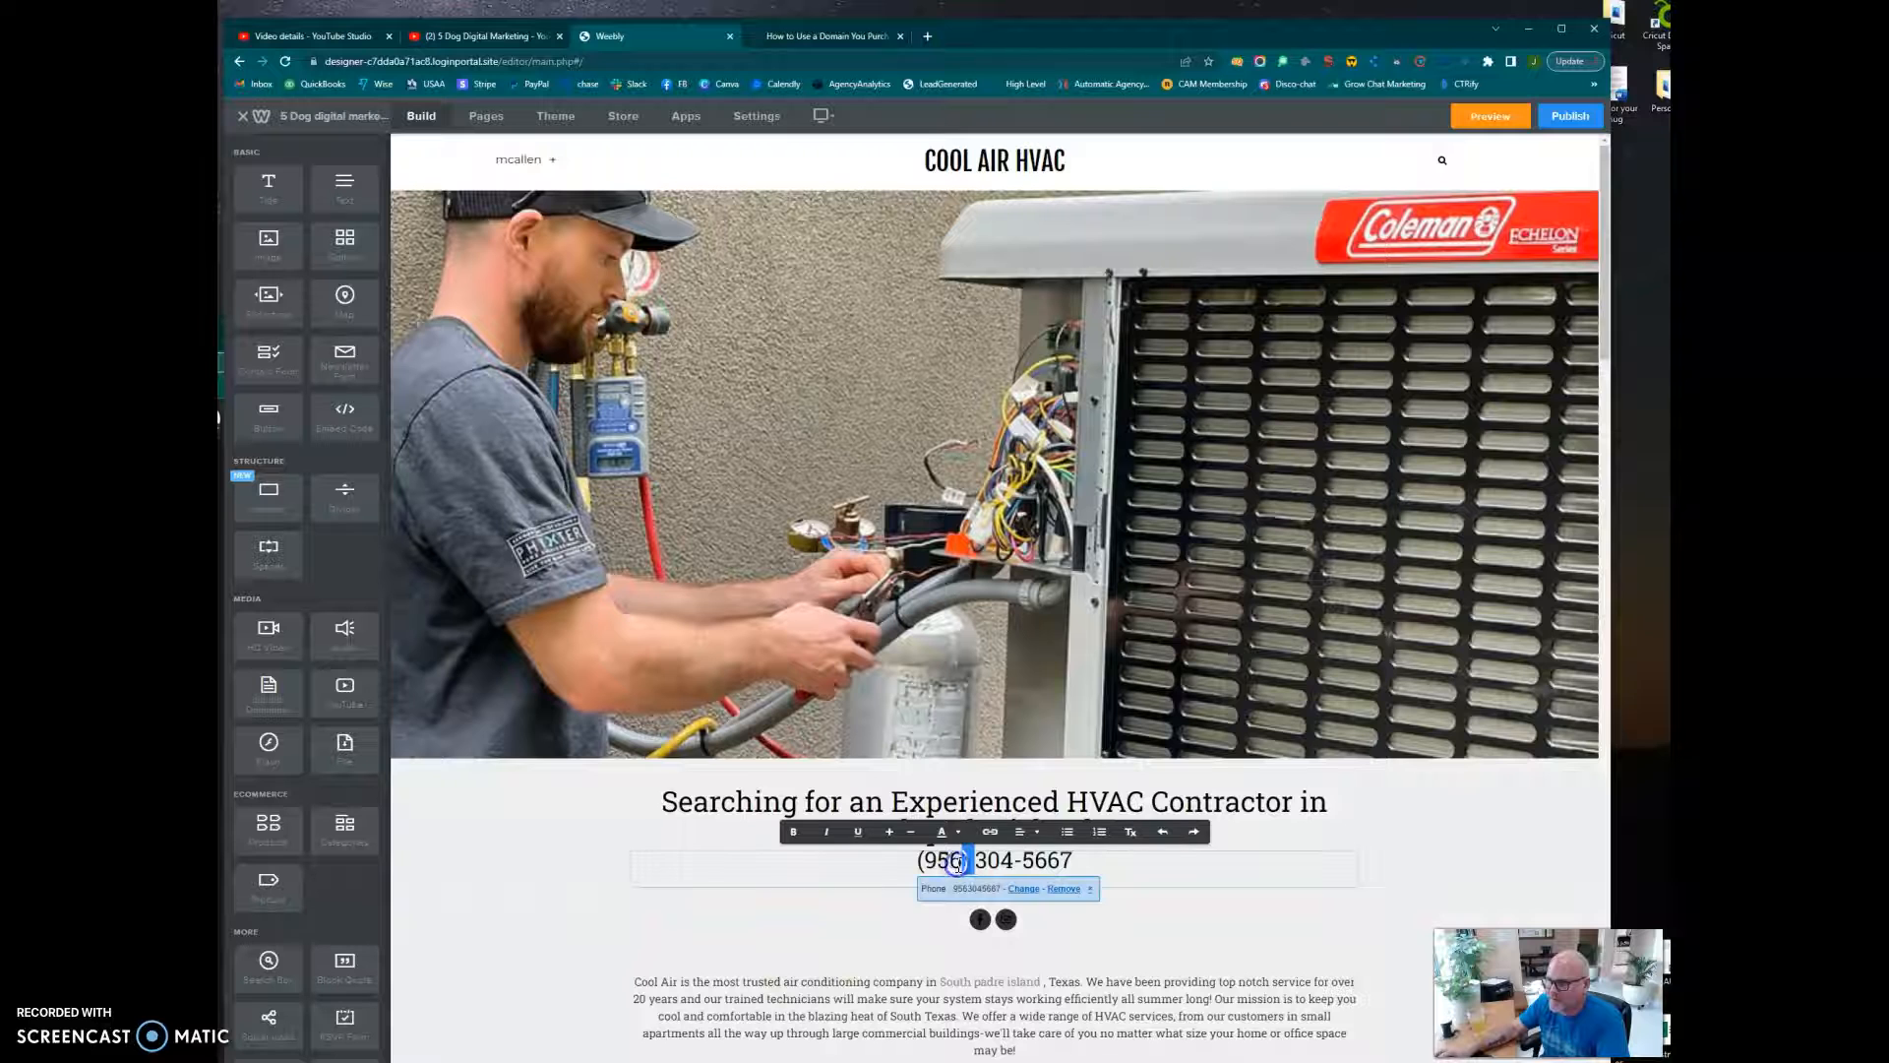
click(865, 930)
click(911, 875)
click(922, 866)
drag(269, 548, 1032, 848)
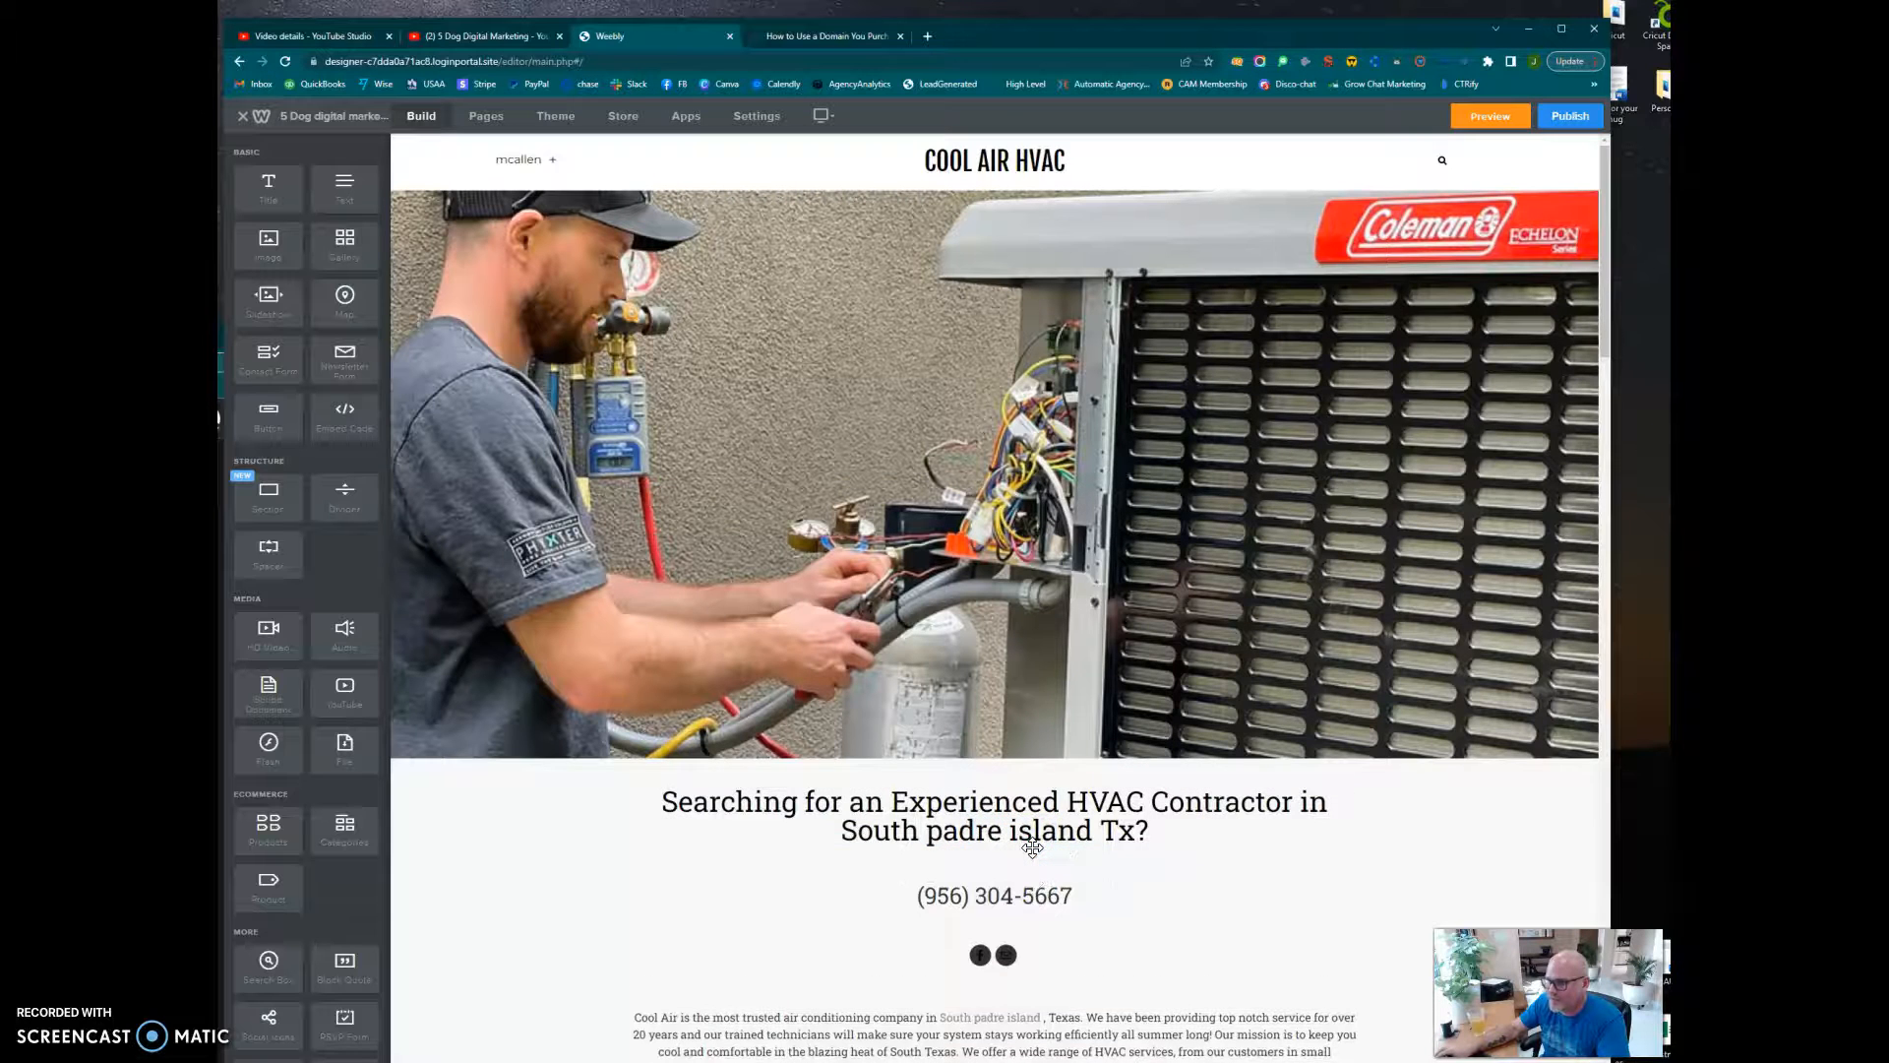
click(717, 954)
click(540, 870)
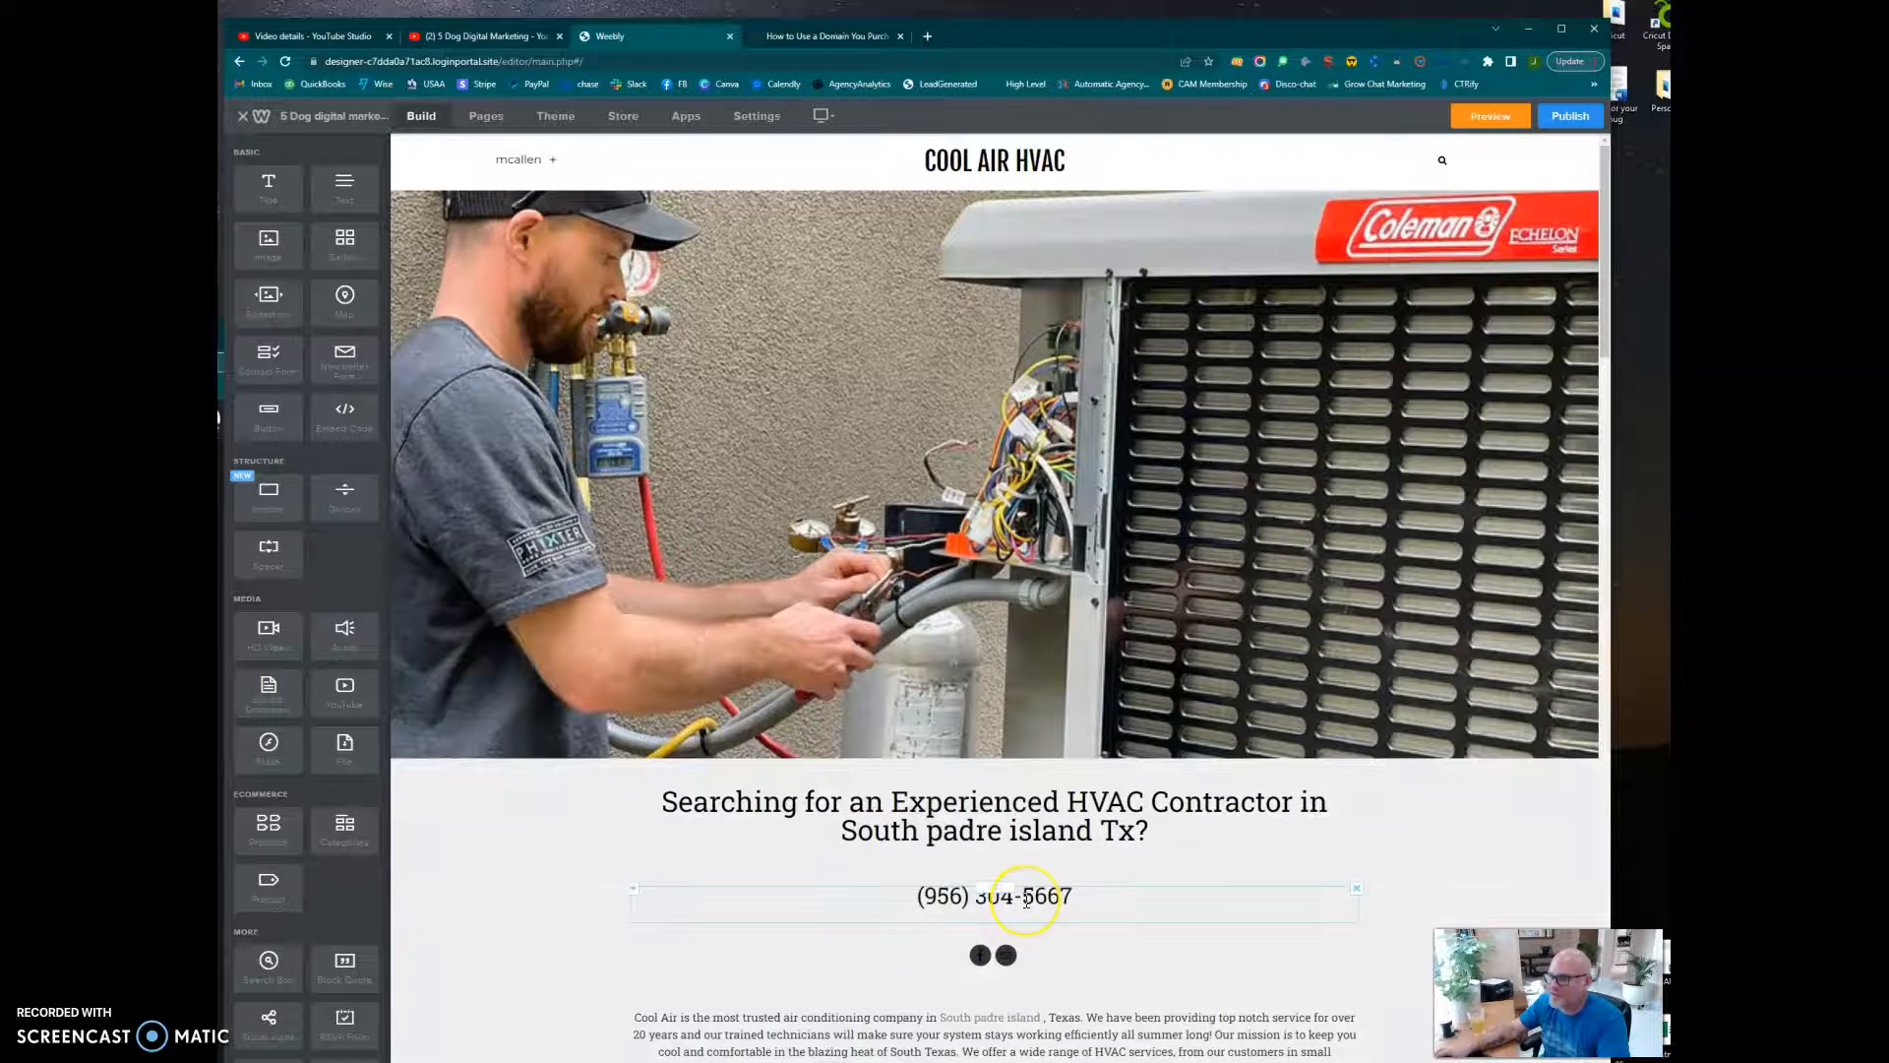
Review the contact section and city list further down the South padre island page, and return to the list of site pages.
scroll(1026, 900, down, 15)
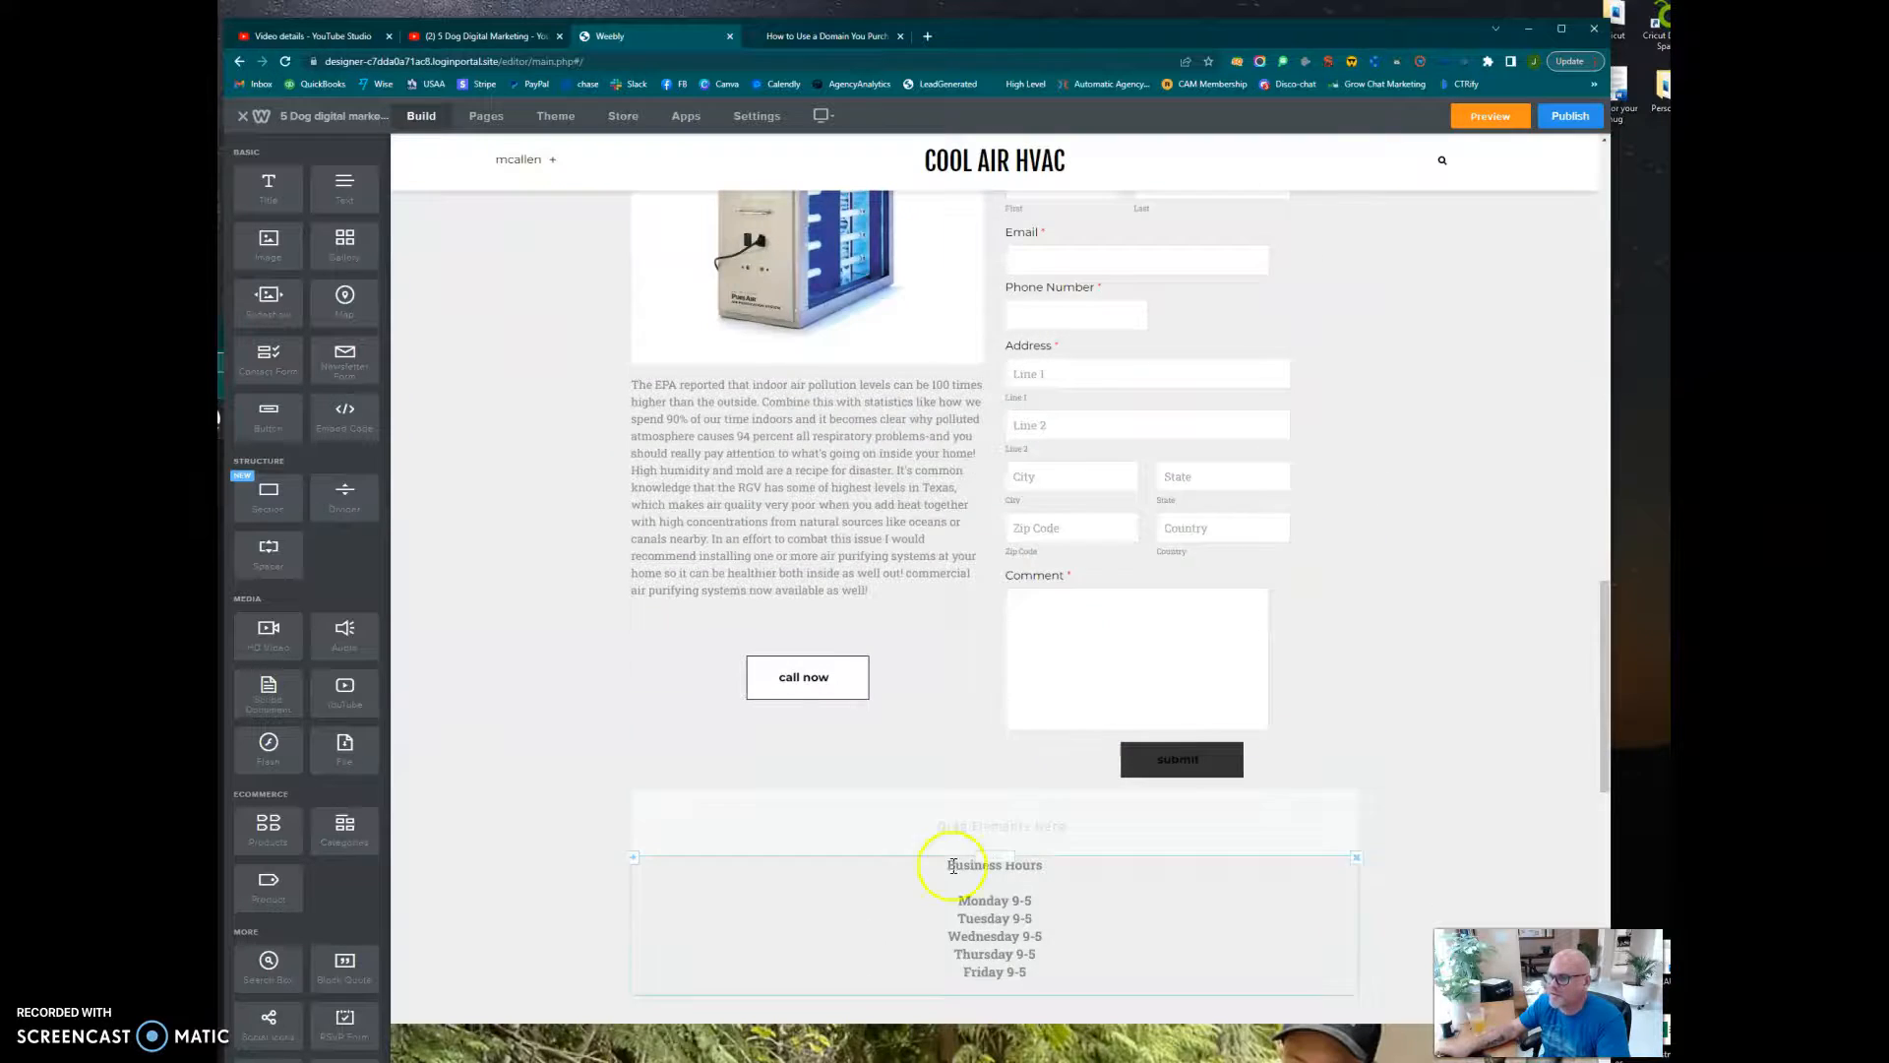
scroll(806, 675, down, 10)
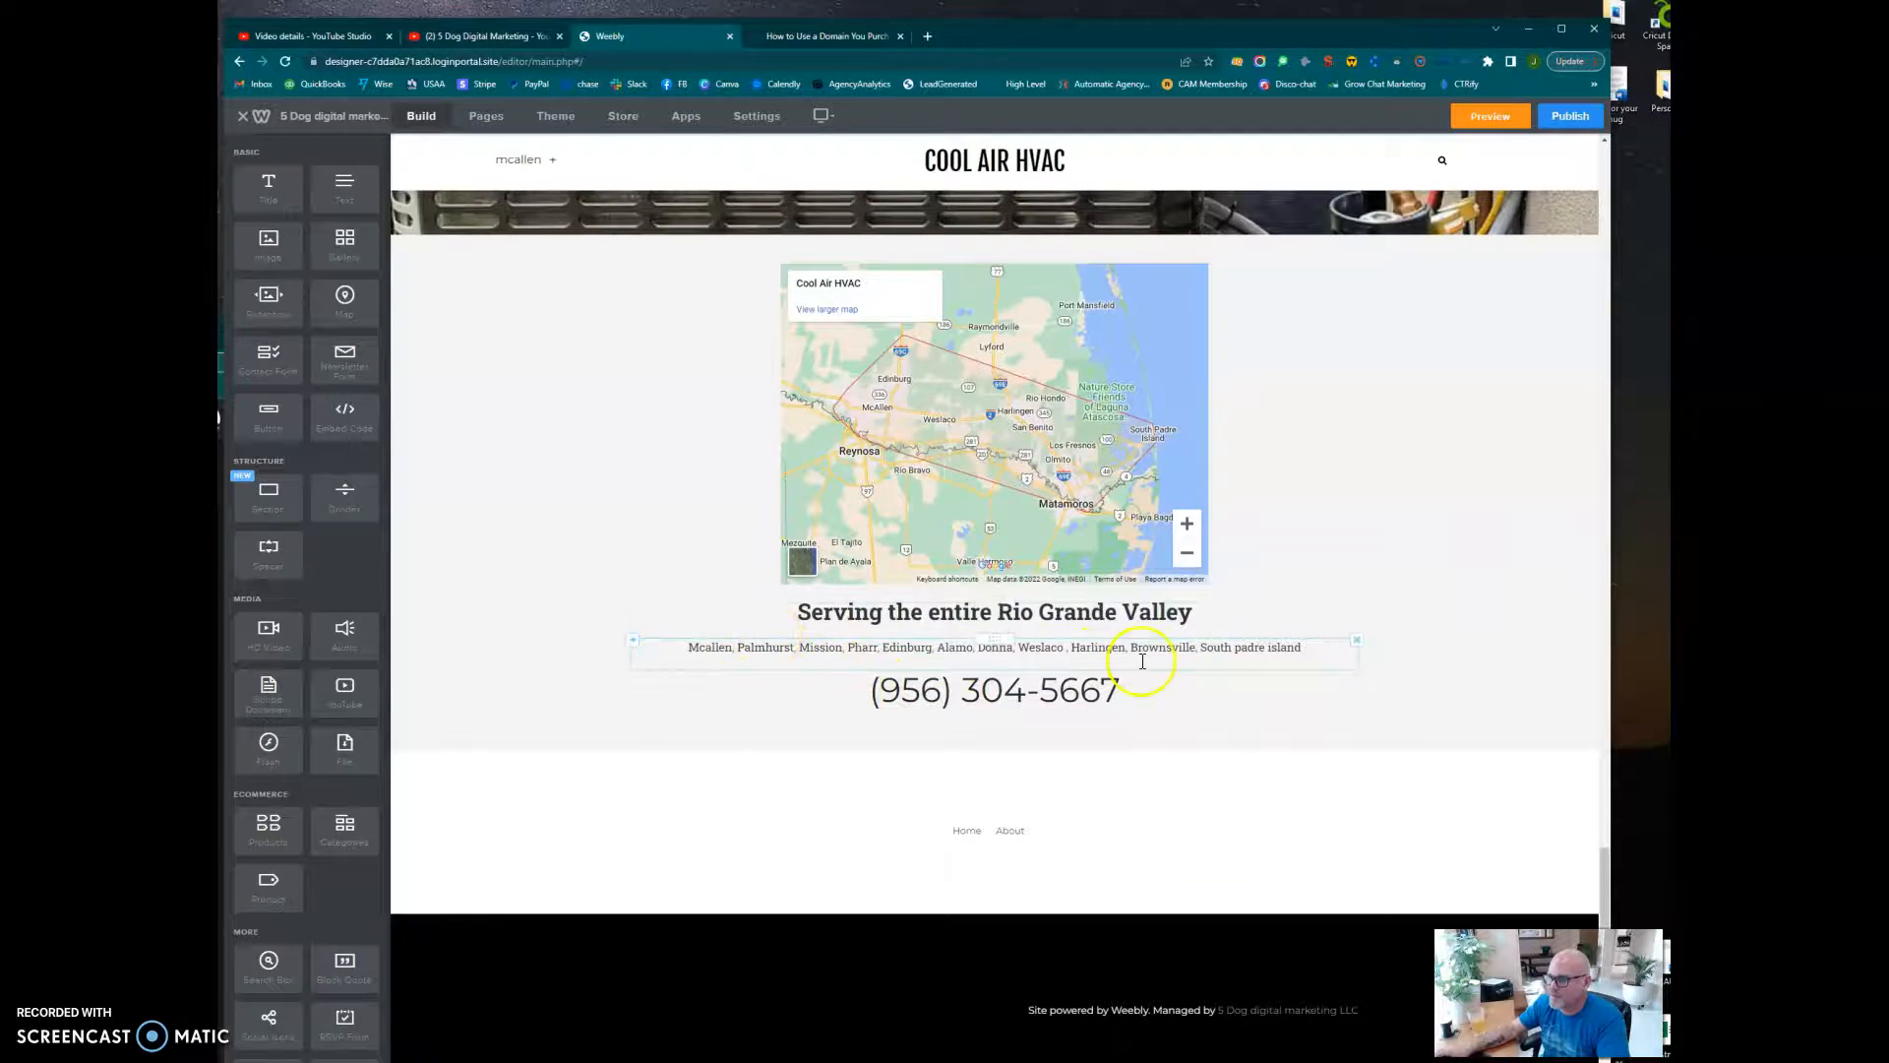
click(475, 118)
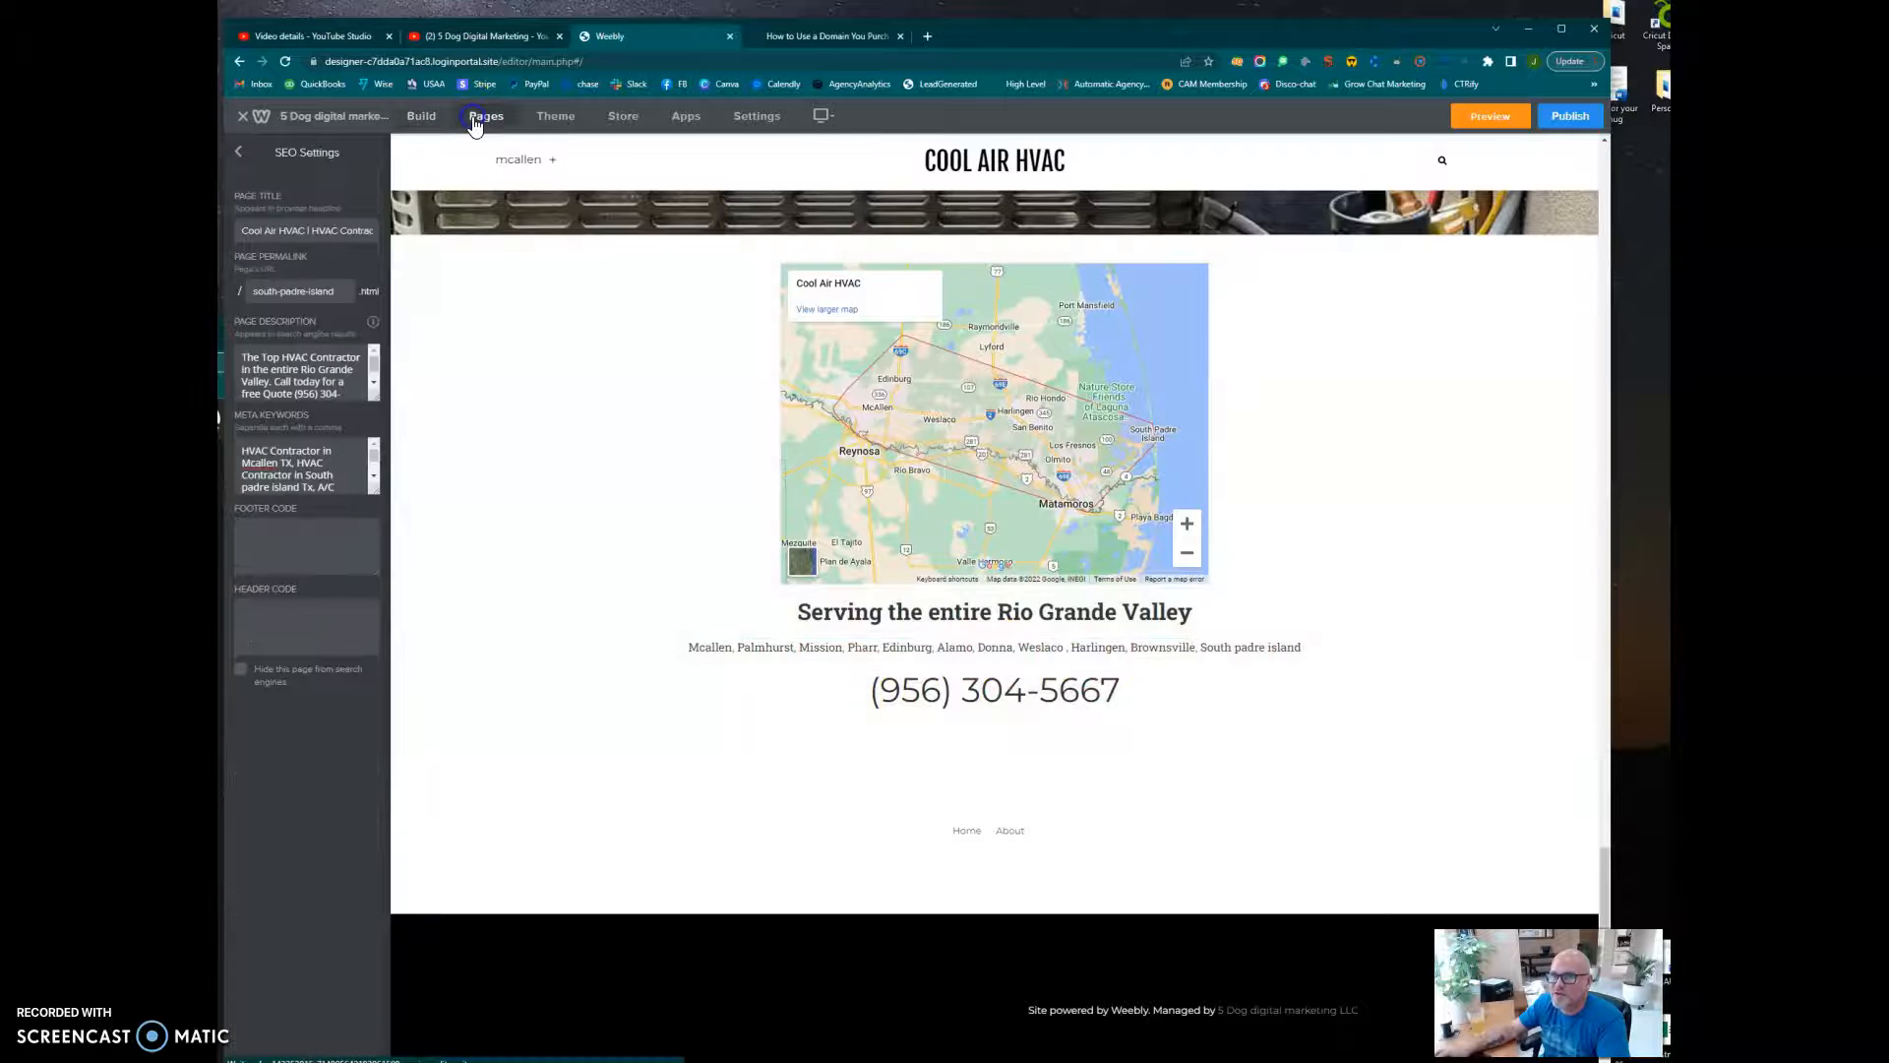
click(236, 156)
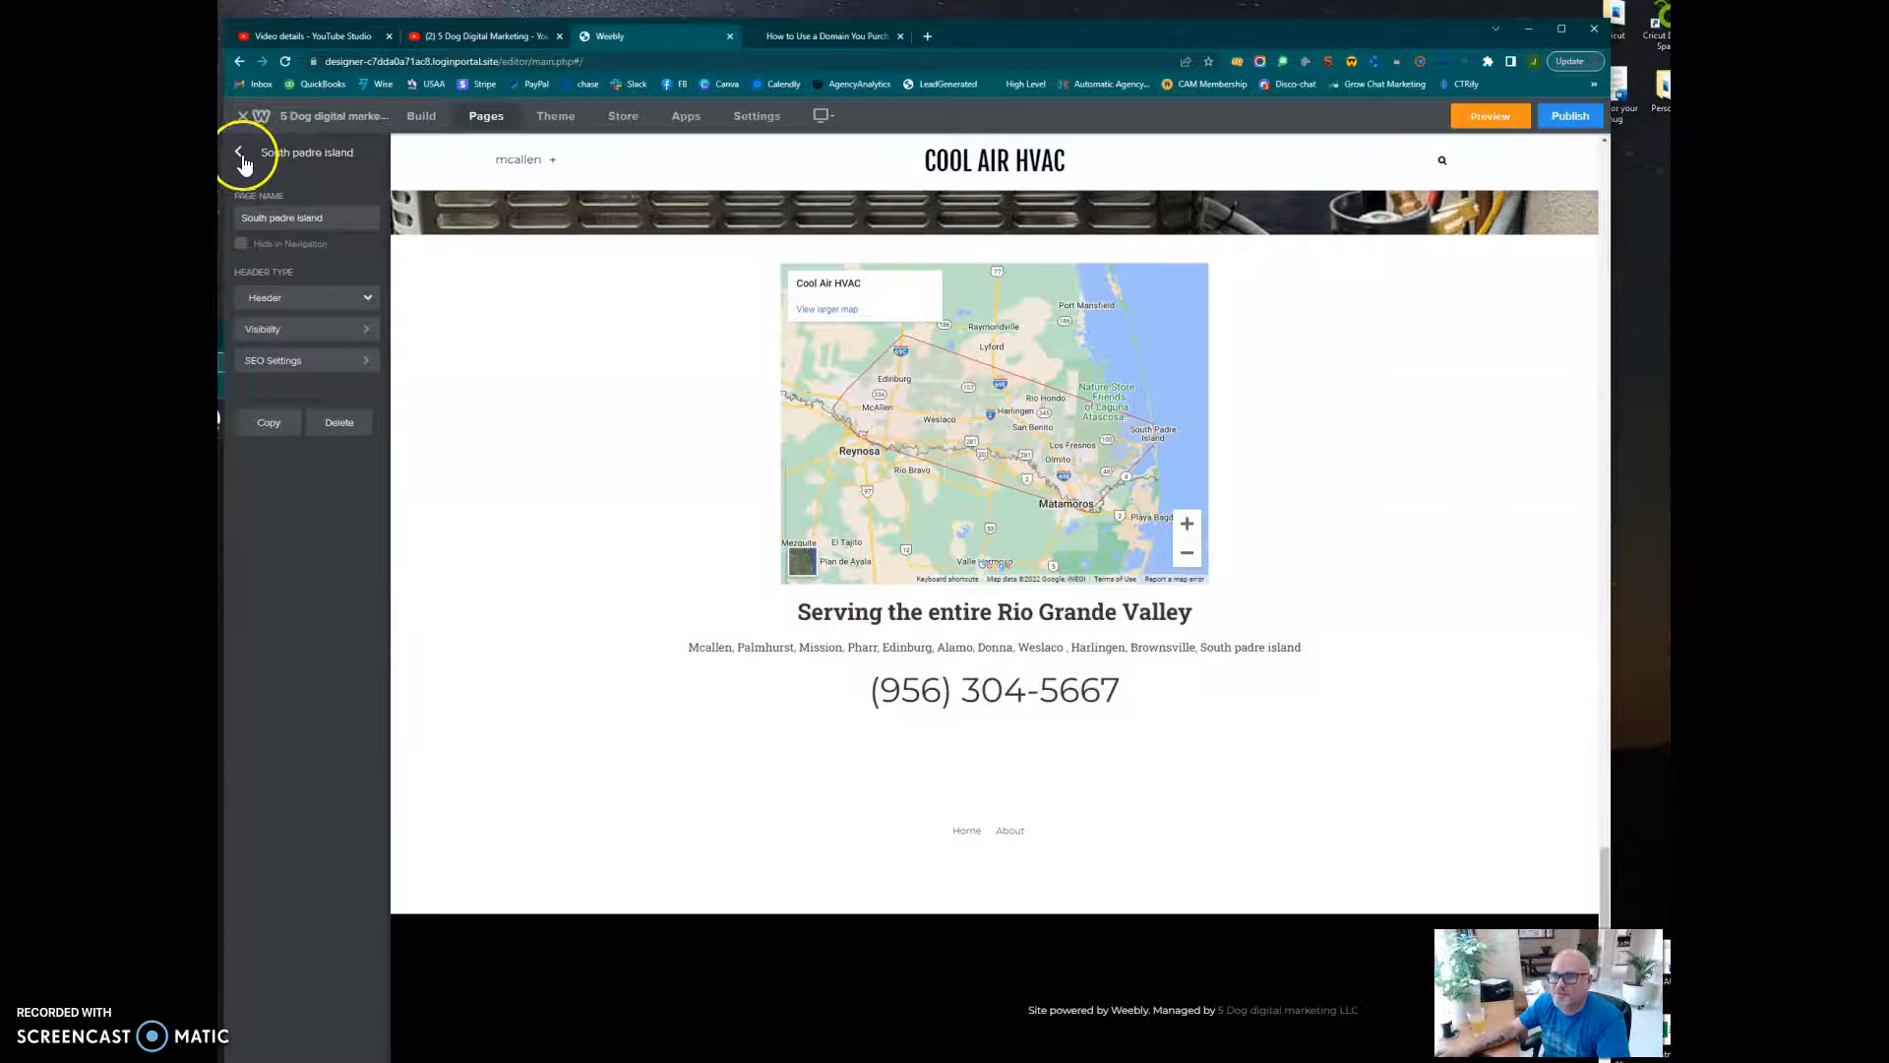
click(240, 155)
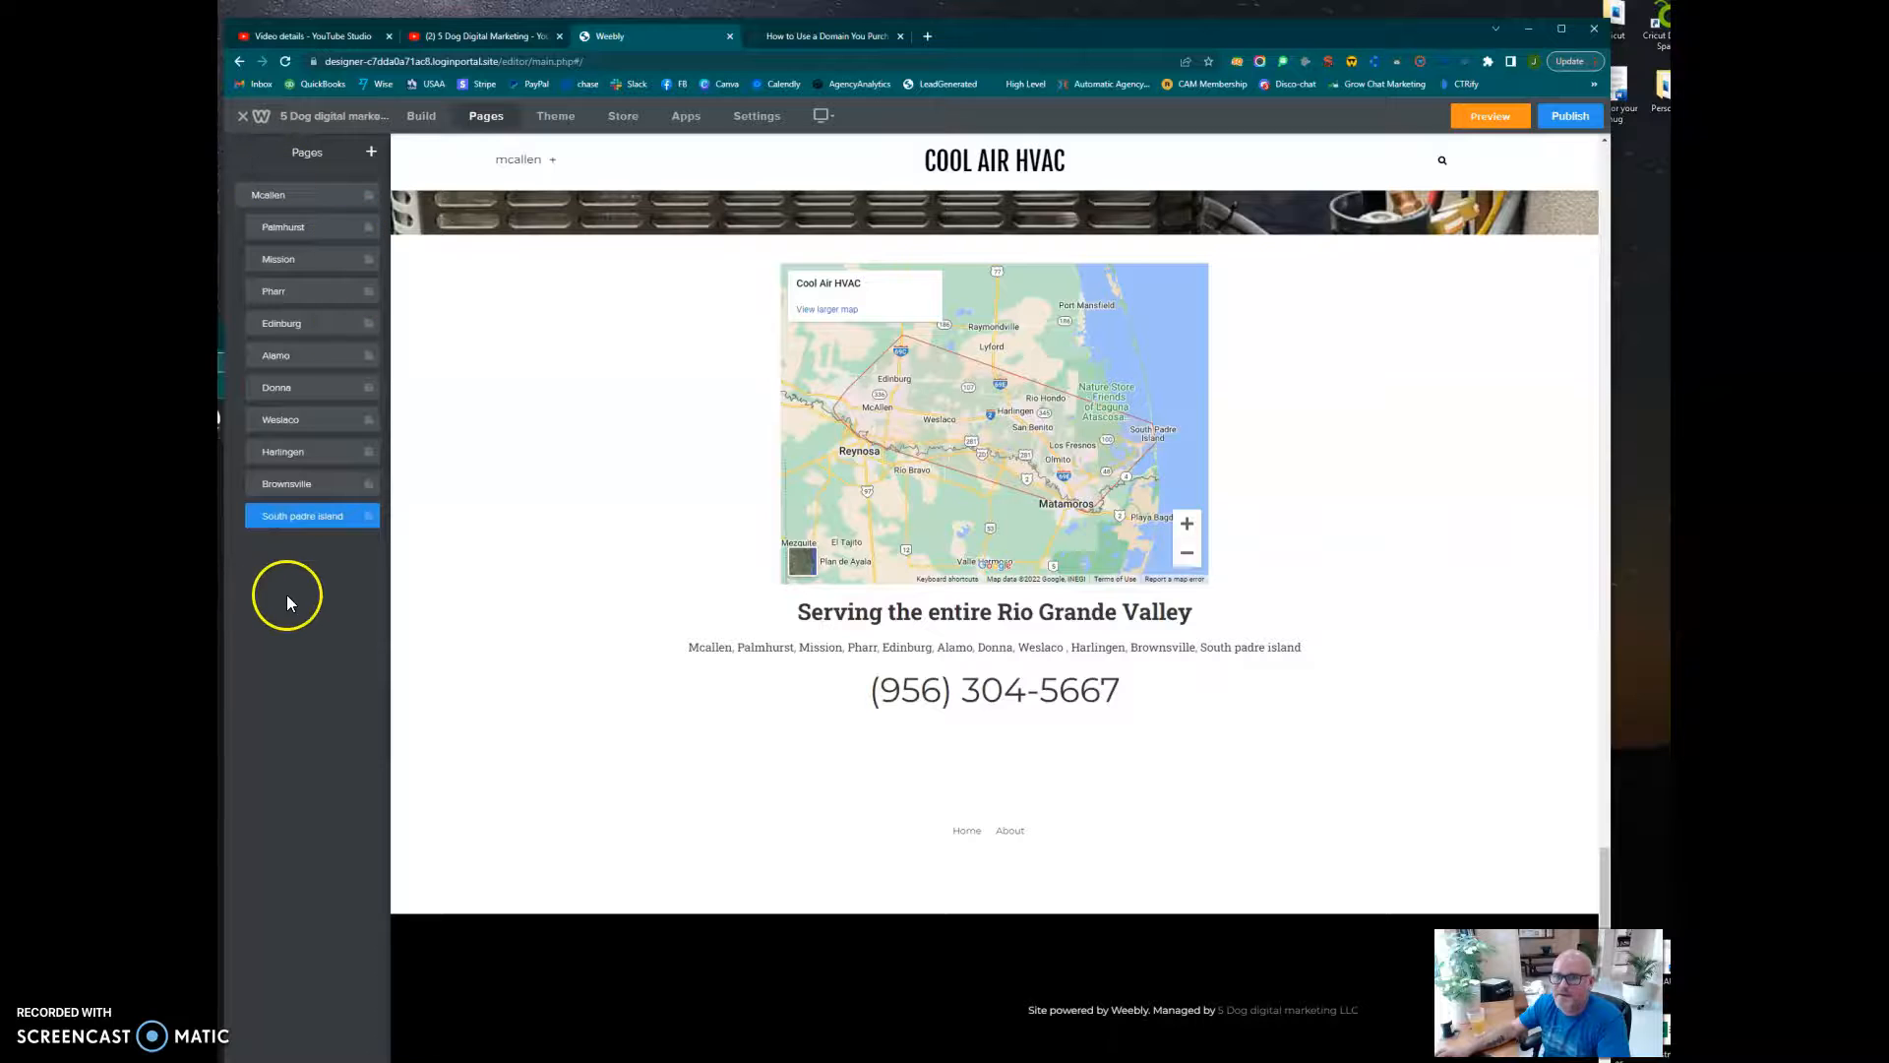